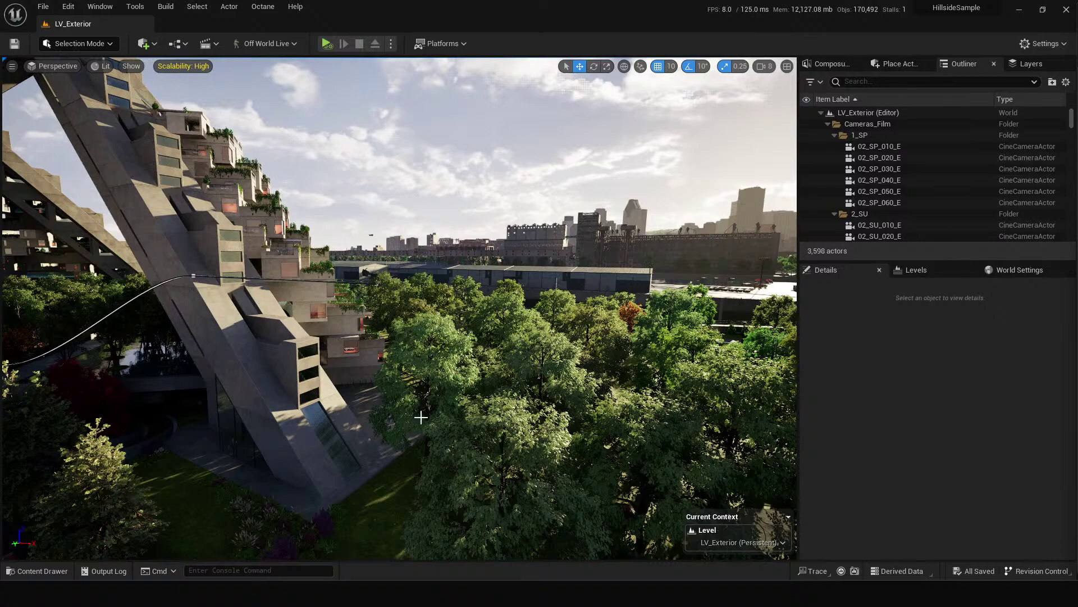
pyautogui.moveTo(400, 309)
pyautogui.mouseDown()
pyautogui.moveTo(331, 336)
pyautogui.moveTo(327, 320)
pyautogui.moveTo(392, 323)
pyautogui.mouseUp()
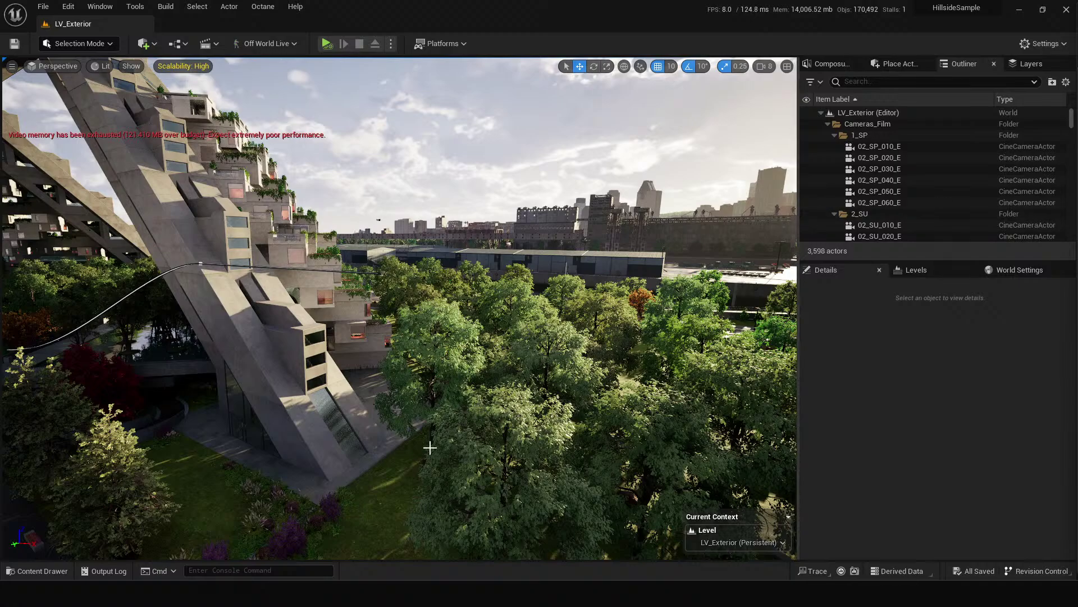
pyautogui.moveTo(397, 400); pyautogui.dragTo(553, 454)
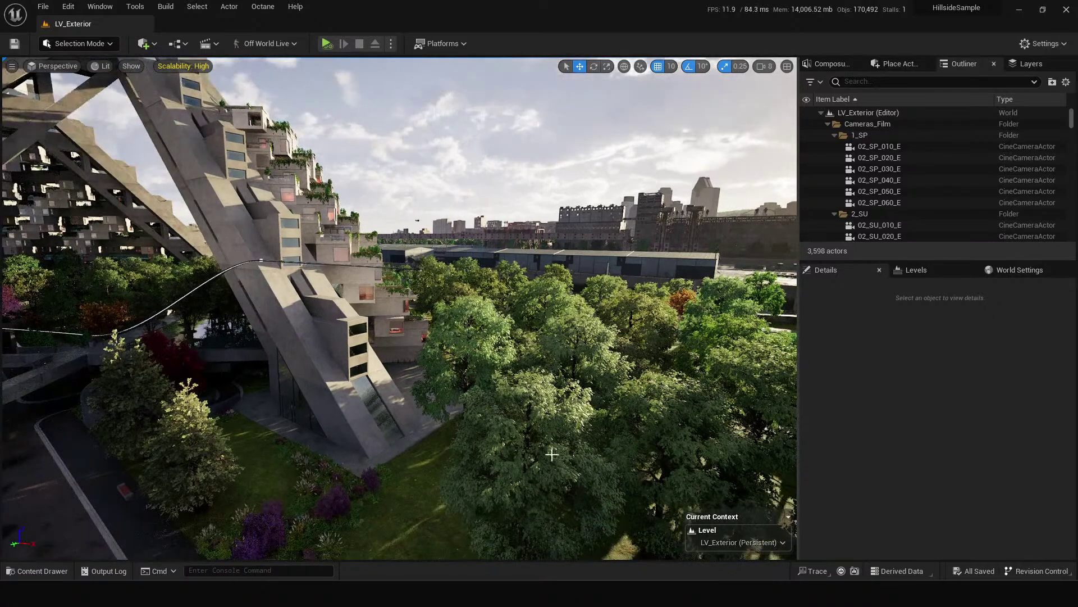
pyautogui.moveTo(456, 448); pyautogui.dragTo(486, 441)
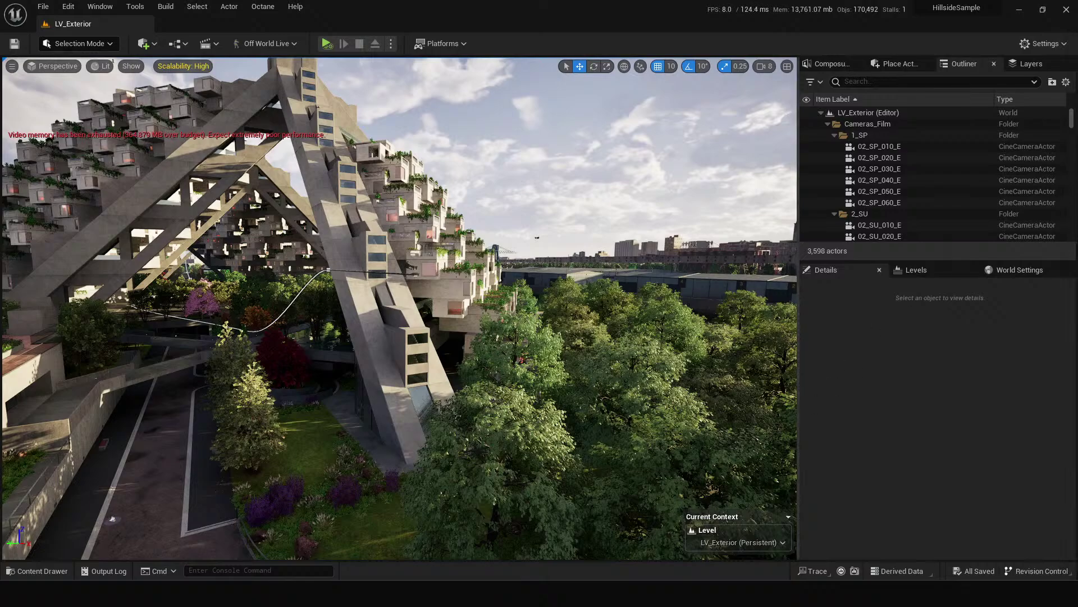
pyautogui.moveTo(400, 309); pyautogui.dragTo(411, 295)
pyautogui.moveTo(494, 321); pyautogui.dragTo(479, 316)
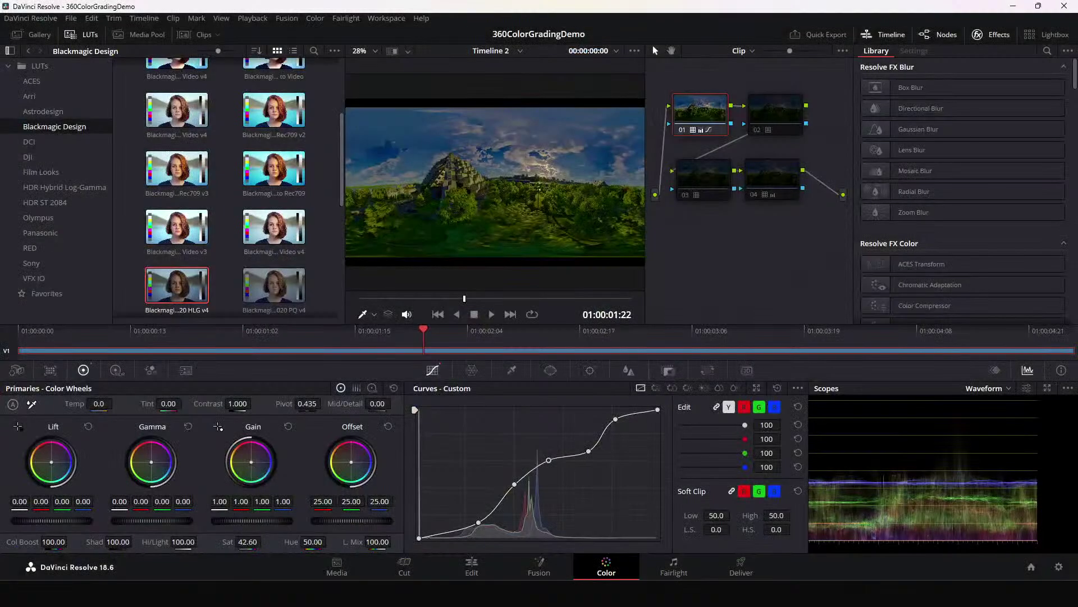
# Step: Switch to DaVinci Resolve and view the LS_360Angle1_4 EXR clip on the Media page with an enlarged viewer
pyautogui.click(457, 566)
pyautogui.click(415, 566)
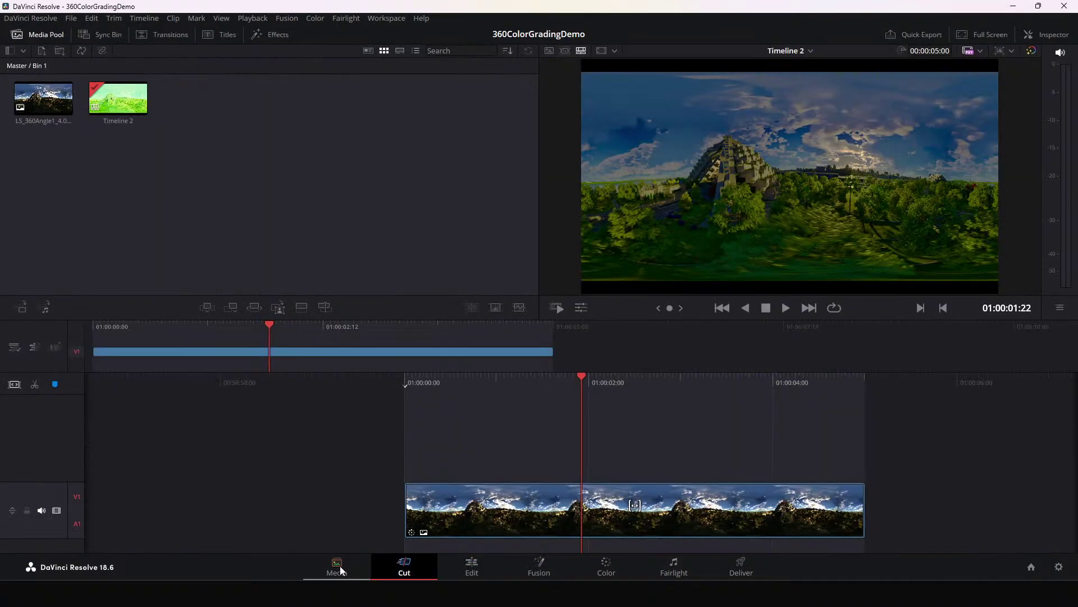
pyautogui.click(340, 565)
pyautogui.click(180, 345)
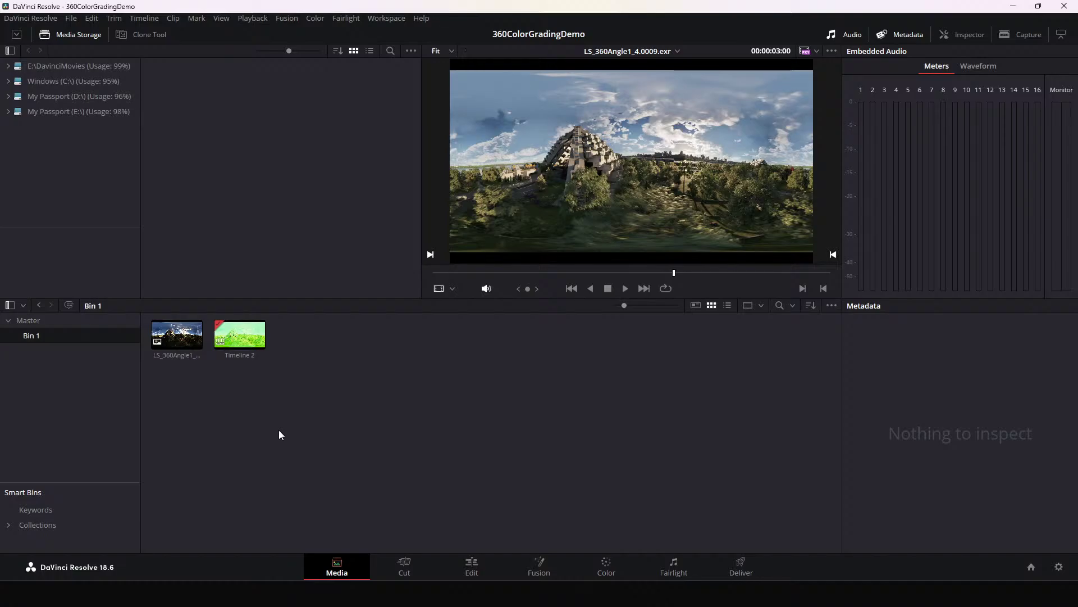
pyautogui.moveTo(375, 299); pyautogui.dragTo(364, 378)
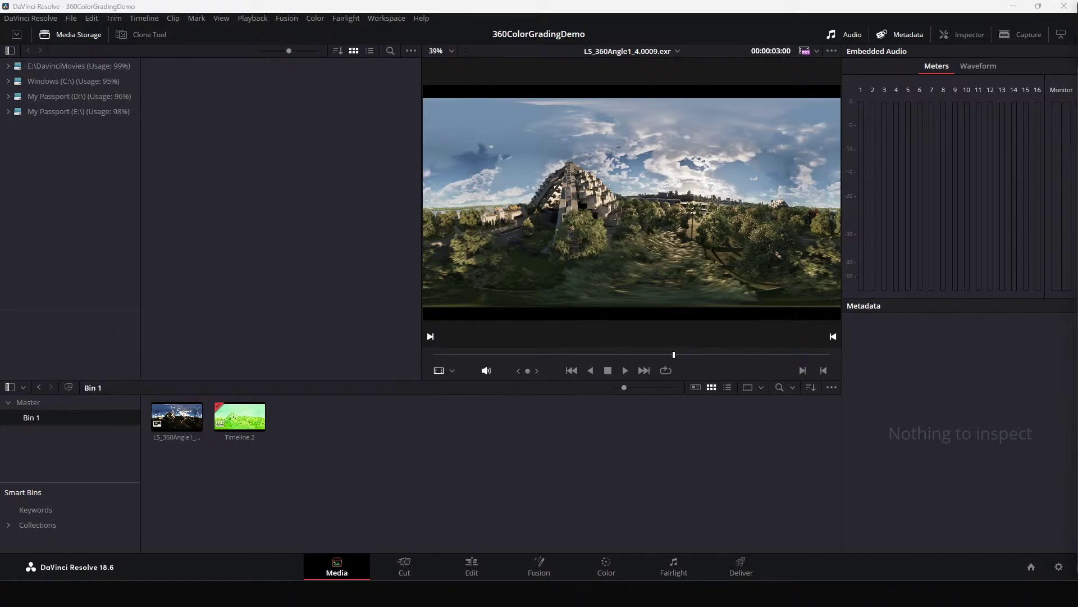
# Step: Show the browser with the Google results for "log footage unreal engine davinci" and close it again
pyautogui.moveTo(1077, 149); pyautogui.dragTo(526, 29)
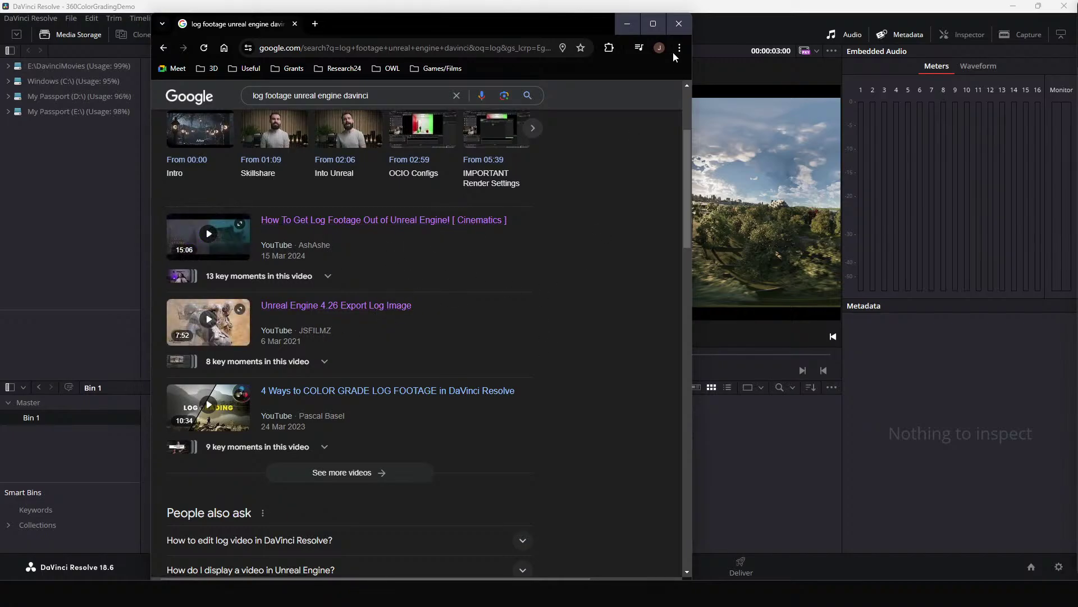
pyautogui.click(683, 28)
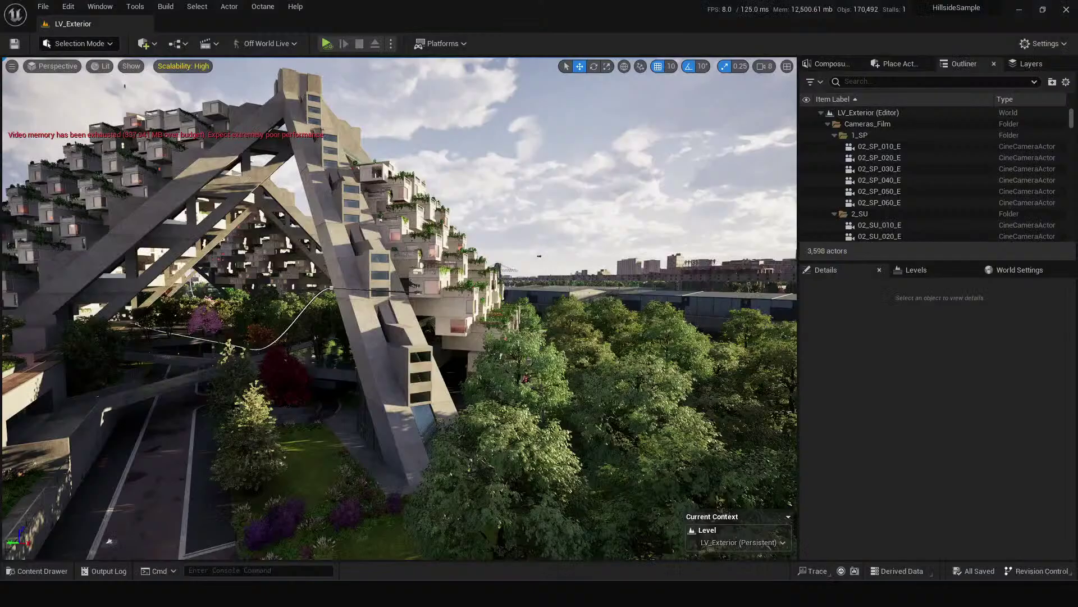
# Step: Switch to Unreal Editor, open the LS_360Angle1_4 level sequence and move its Sequencer window to the viewport's lower edge
pyautogui.press('s')
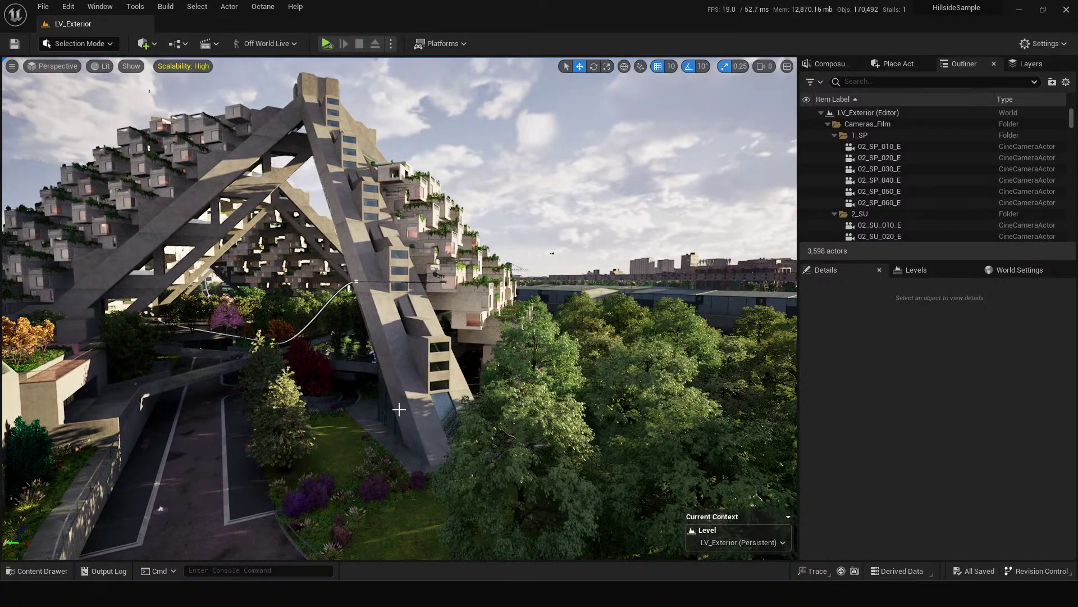
pyautogui.hotkey('ctrl', 'space')
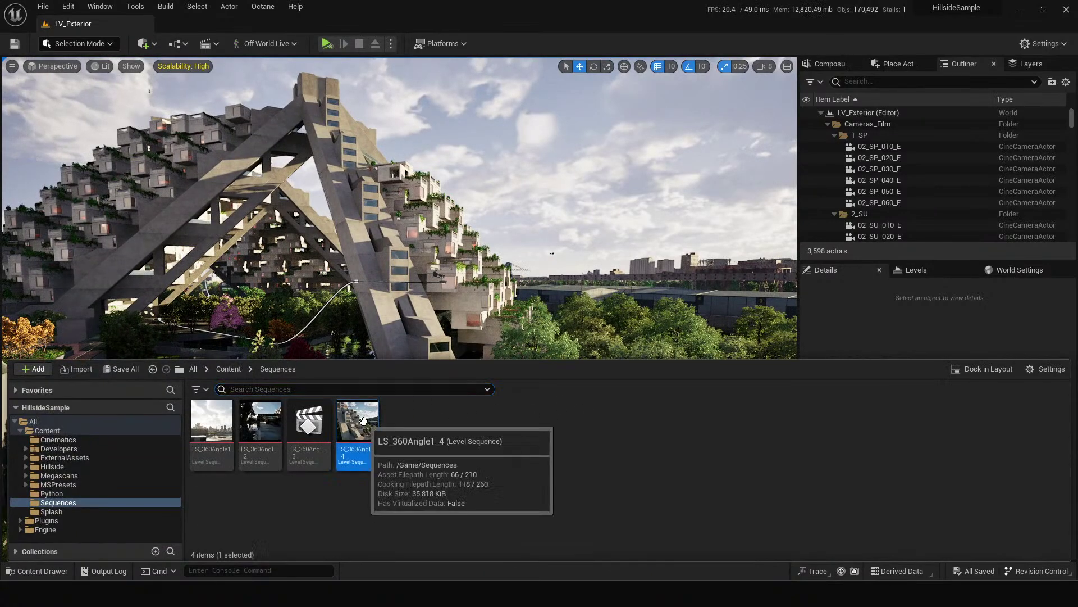
pyautogui.doubleClick(358, 427)
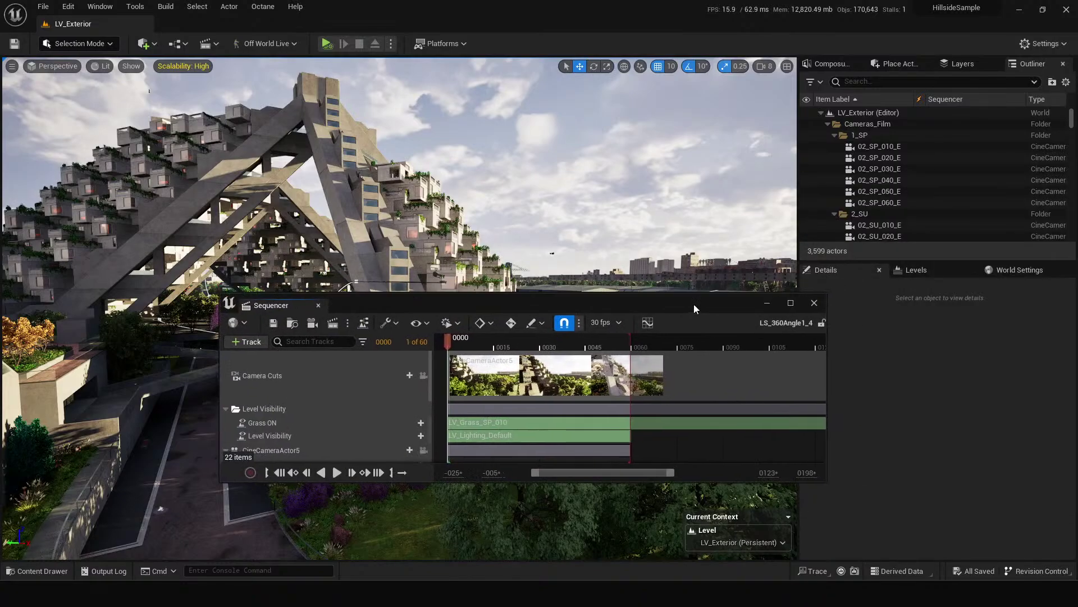
pyautogui.moveTo(693, 304); pyautogui.dragTo(479, 380)
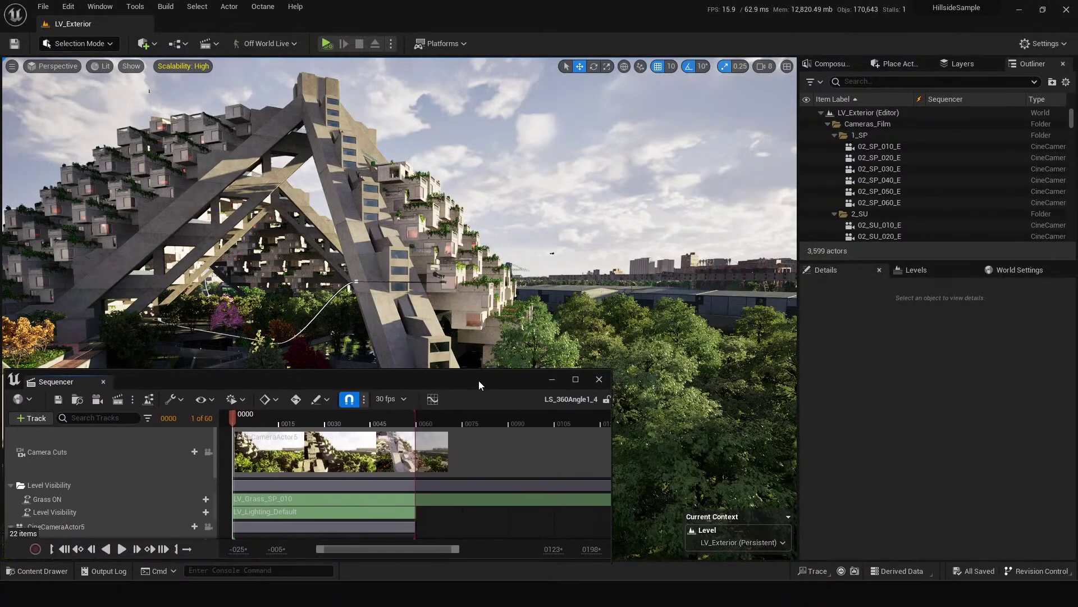
pyautogui.click(262, 45)
pyautogui.click(261, 42)
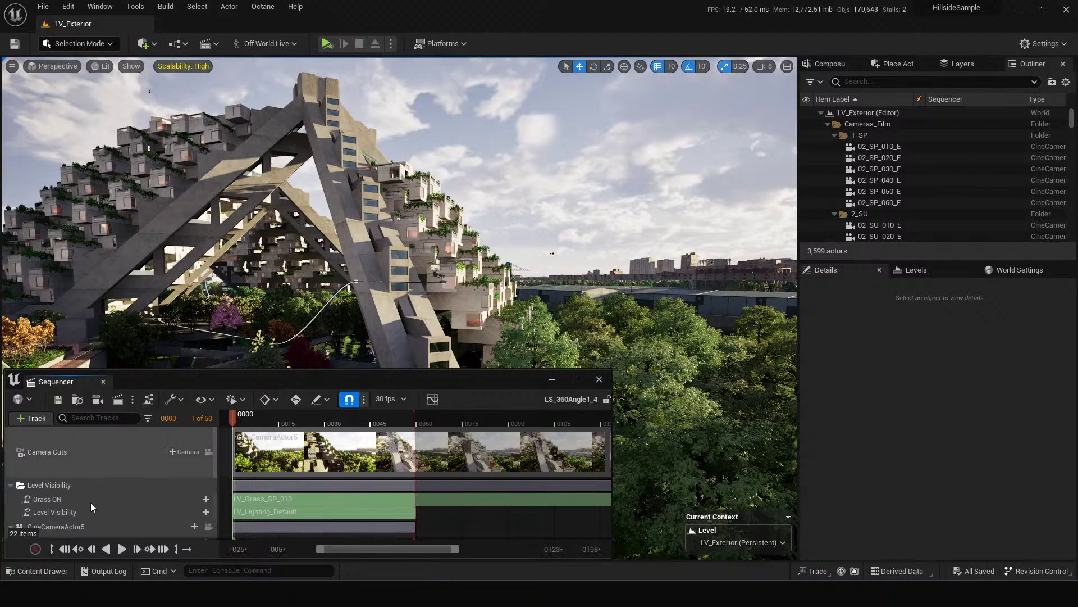
# Step: Select the sequence's CameraComponent, search the addable components for 360 and show the OWL360Capture component's settings
pyautogui.scroll(-5, 67, 473)
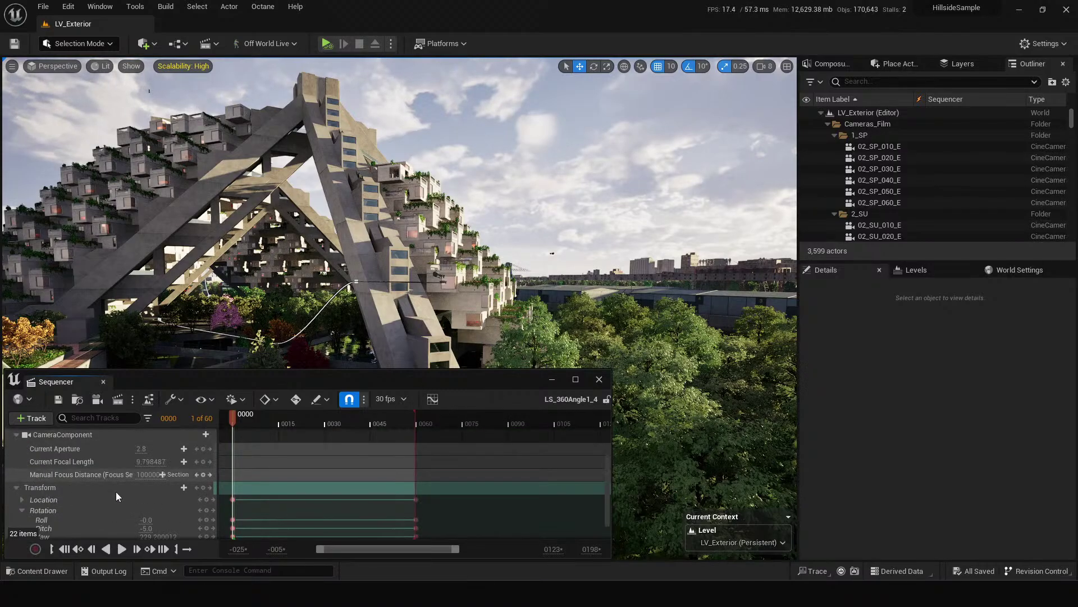
pyautogui.click(73, 435)
pyautogui.scroll(-1, 863, 330)
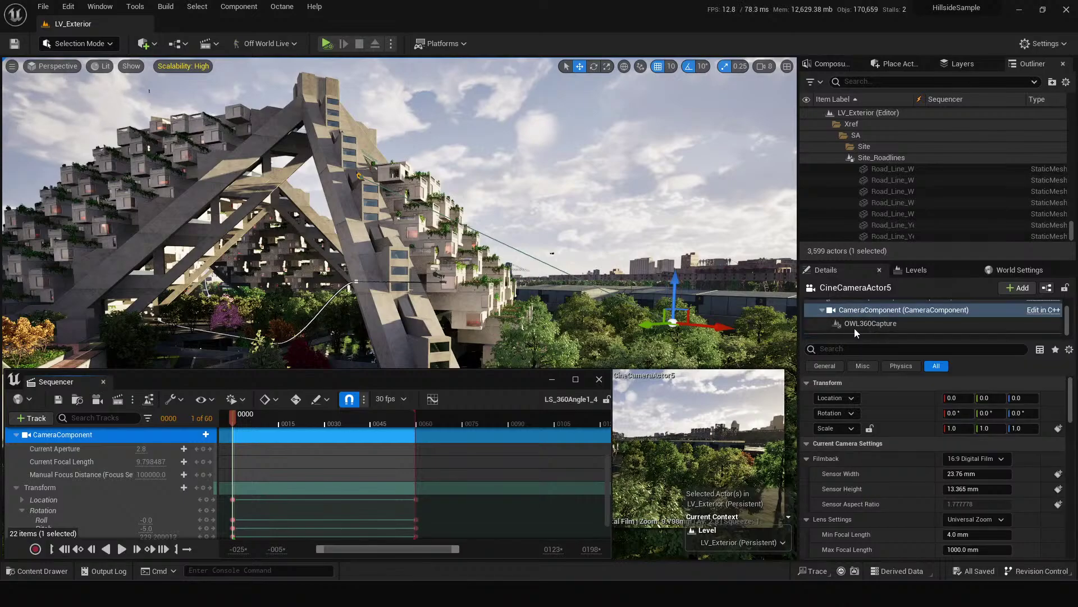
pyautogui.click(1019, 290)
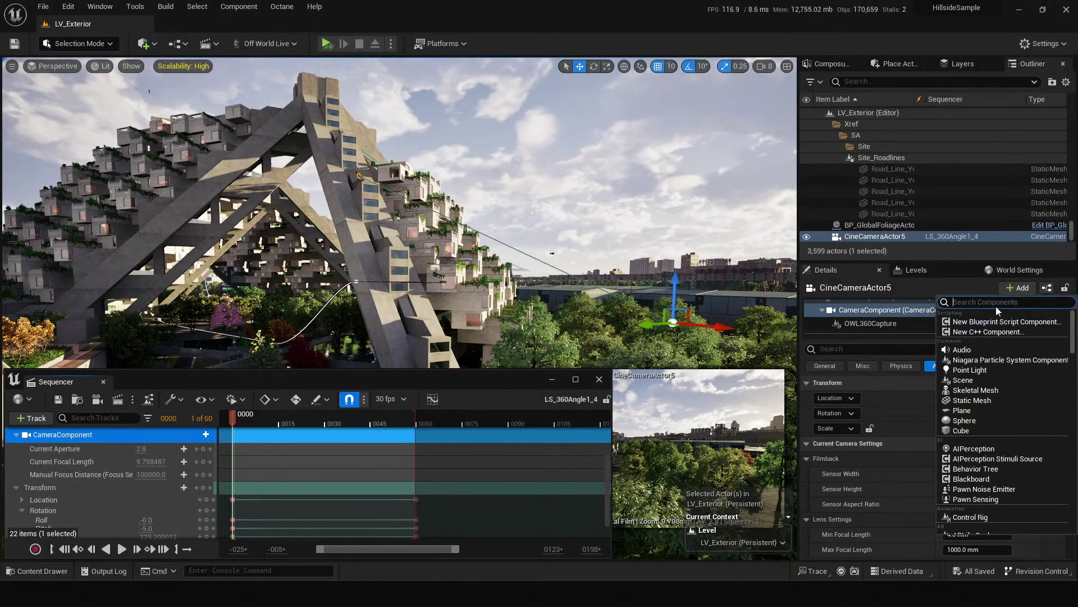
pyautogui.write('360')
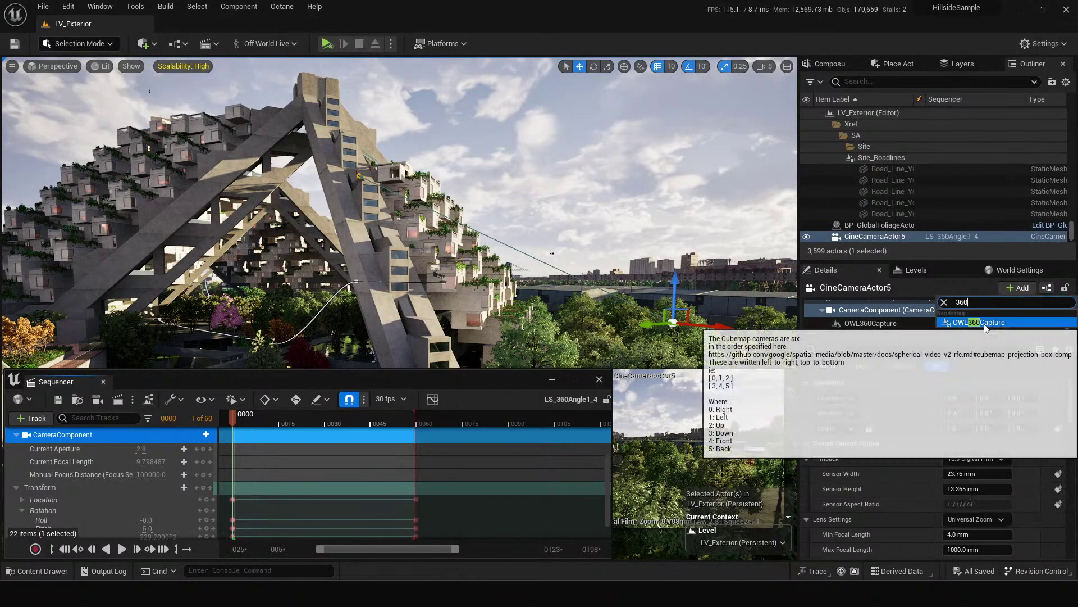
pyautogui.click(979, 322)
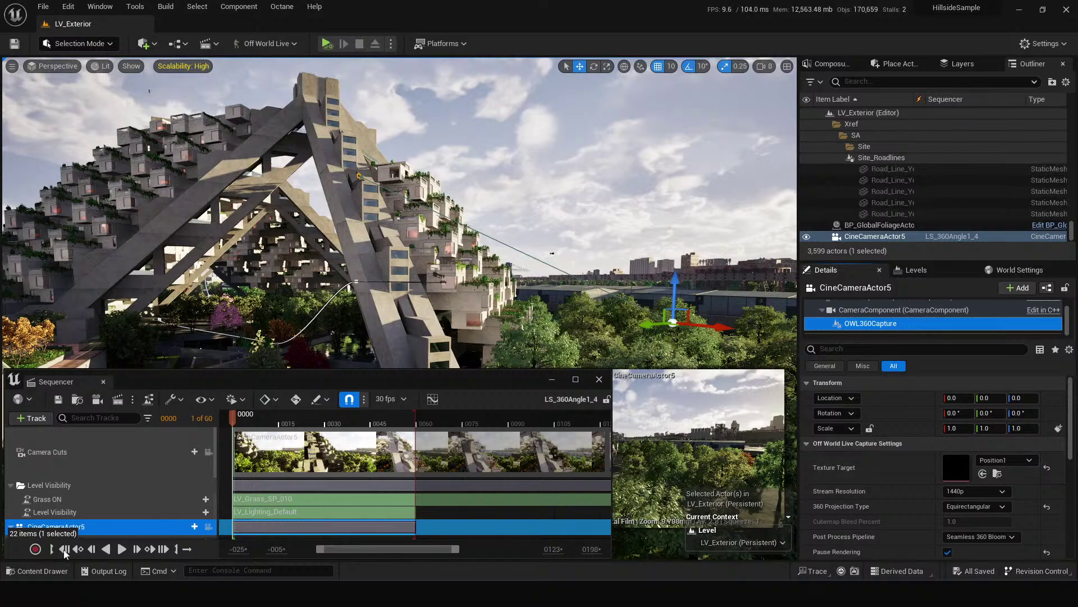
# Step: Send the LS_360Angle1_4 sequence to the Movie Render Queue and open its job configuration
pyautogui.click(133, 521)
pyautogui.scroll(-3, 141, 483)
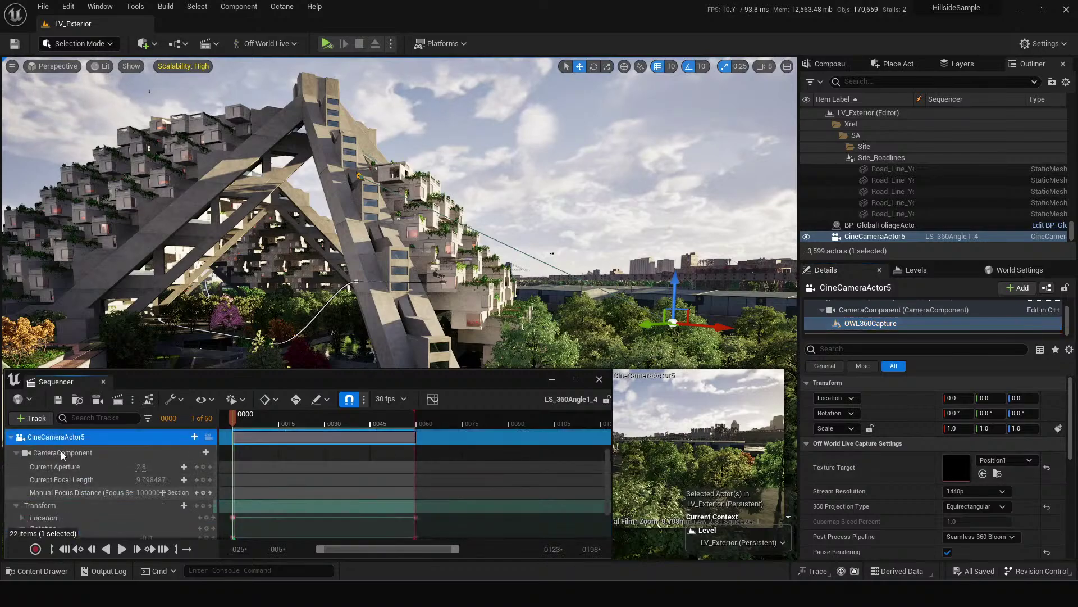
pyautogui.click(117, 399)
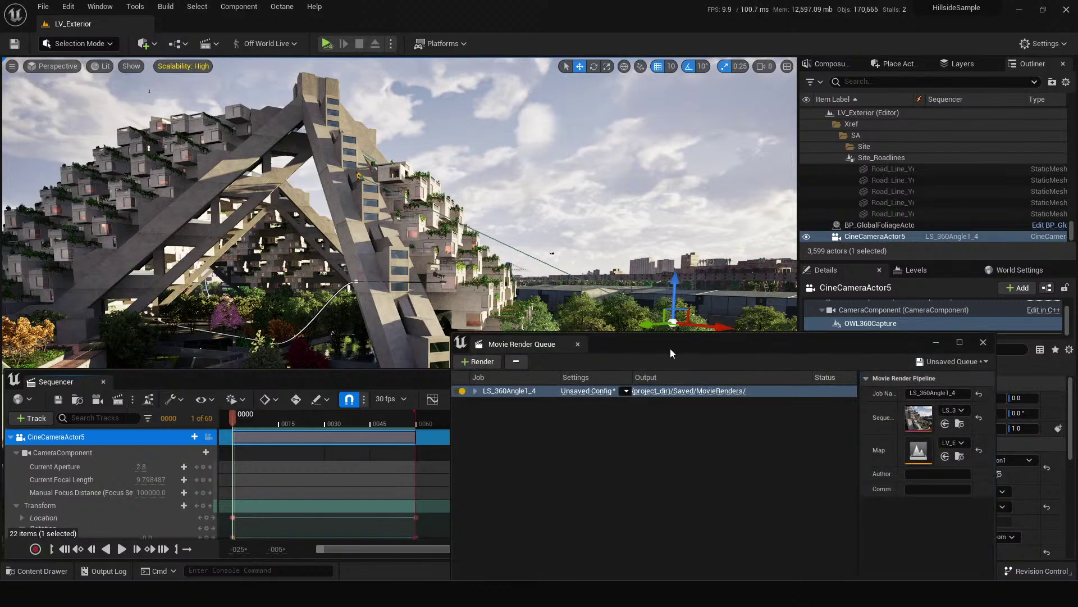
pyautogui.moveTo(670, 349); pyautogui.dragTo(611, 146)
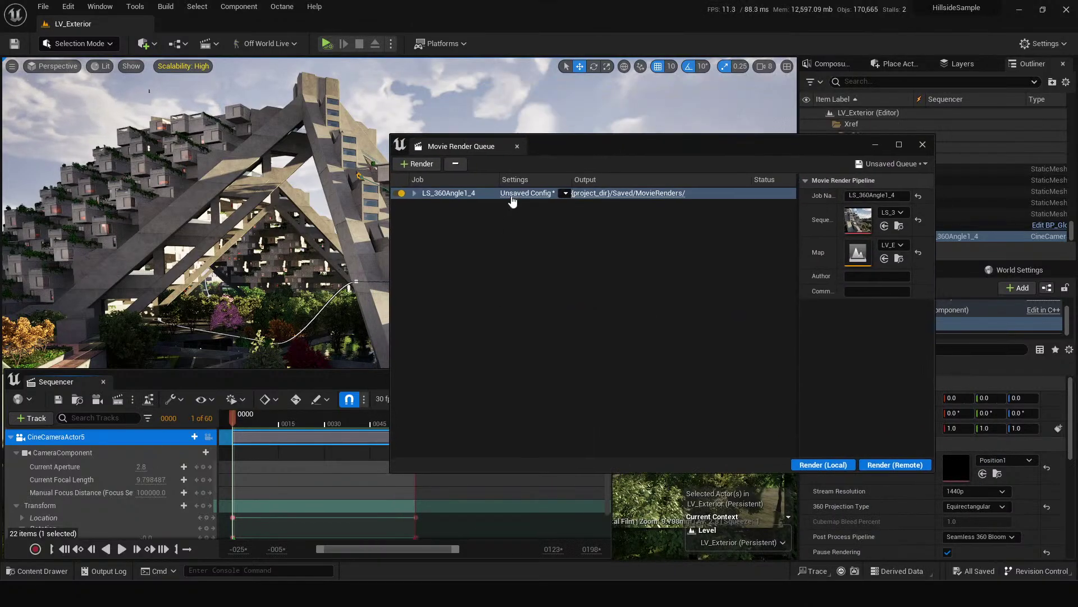
pyautogui.click(511, 192)
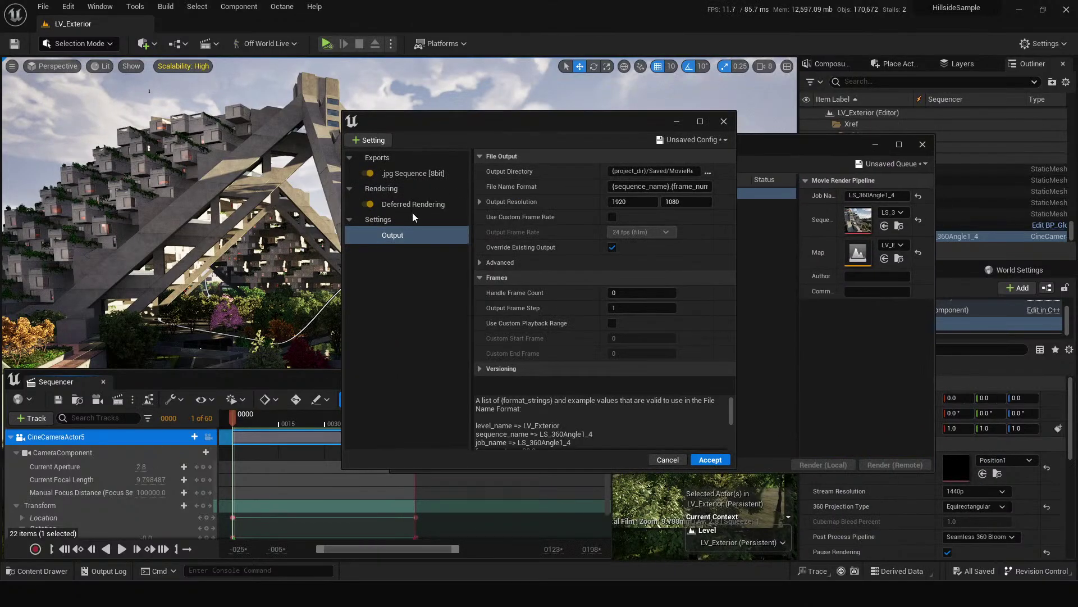
# Step: Disable the .jpg Sequence export and Deferred Rendering, and add OWL 360 Camera rendering to the configuration
pyautogui.click(368, 174)
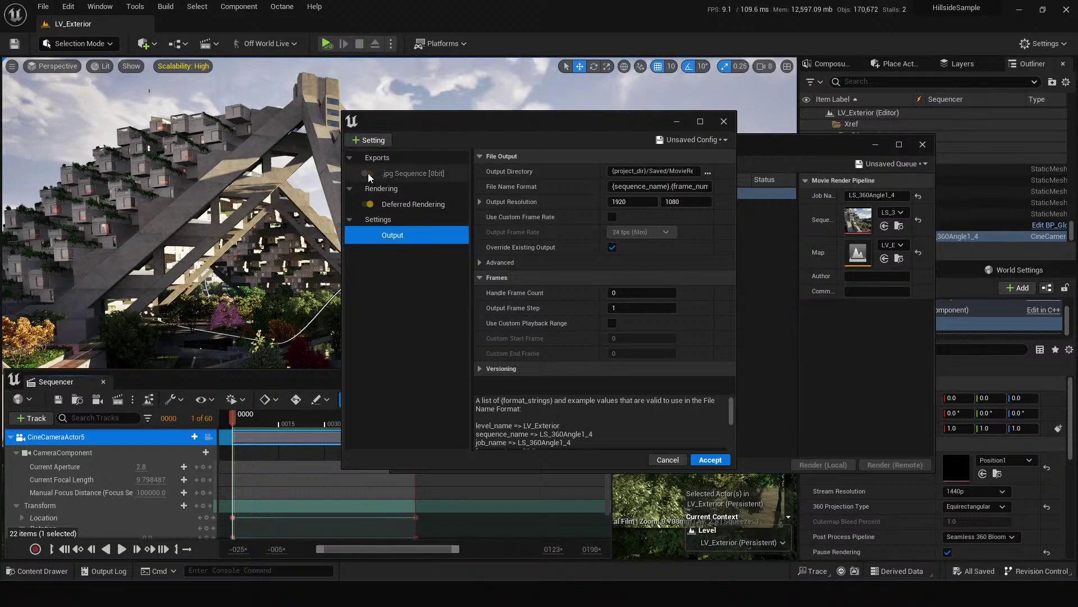
pyautogui.click(368, 204)
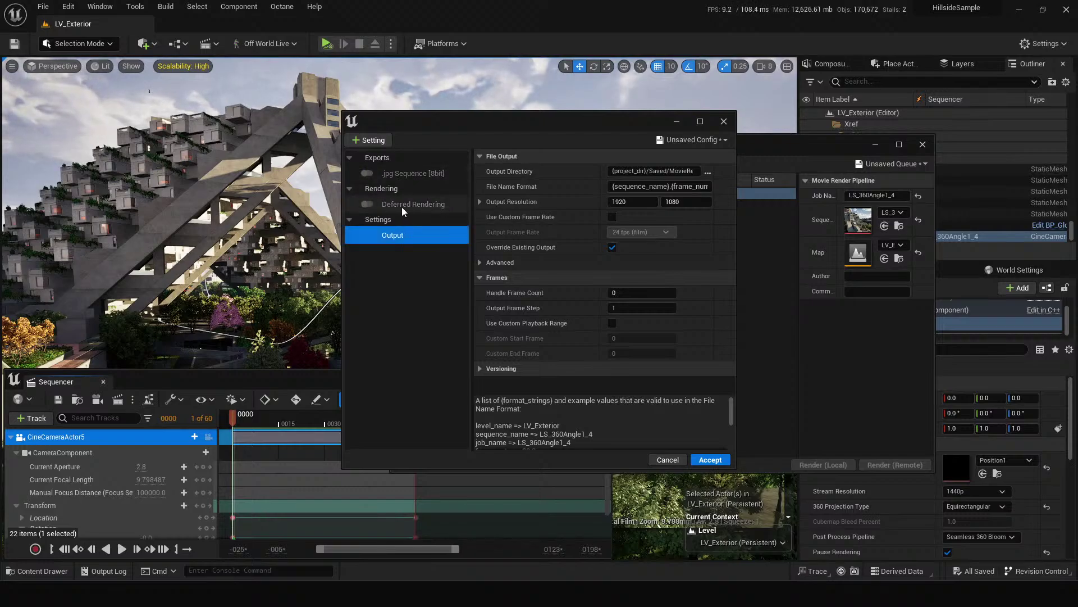
pyautogui.click(369, 141)
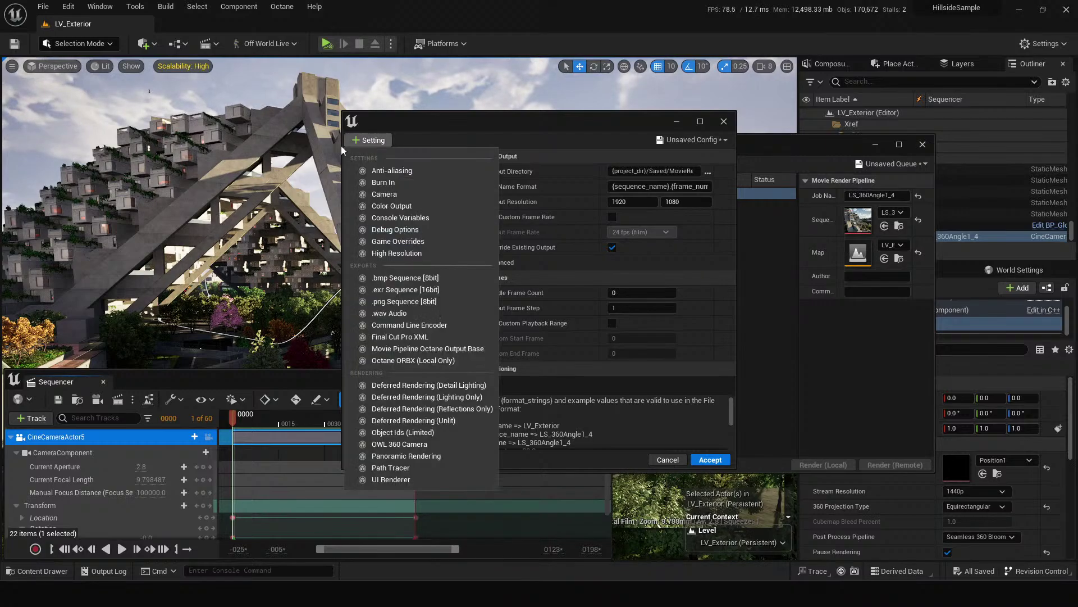
pyautogui.click(416, 446)
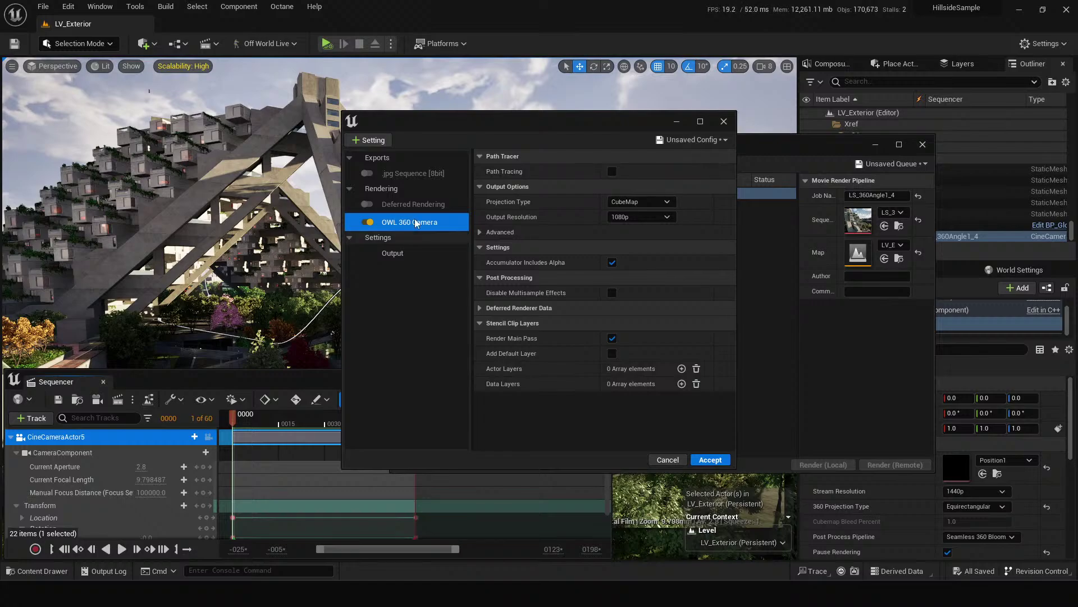
# Step: Set the OWL 360 Camera projection type to Equirectangular and its output resolution to 2160p
pyautogui.click(653, 201)
pyautogui.click(645, 224)
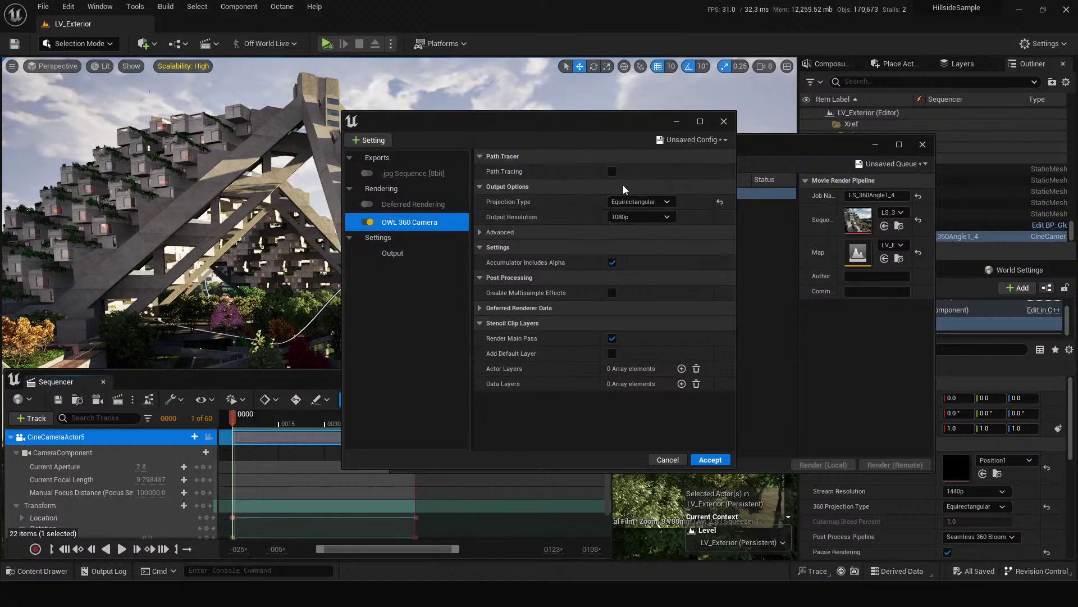
pyautogui.click(638, 222)
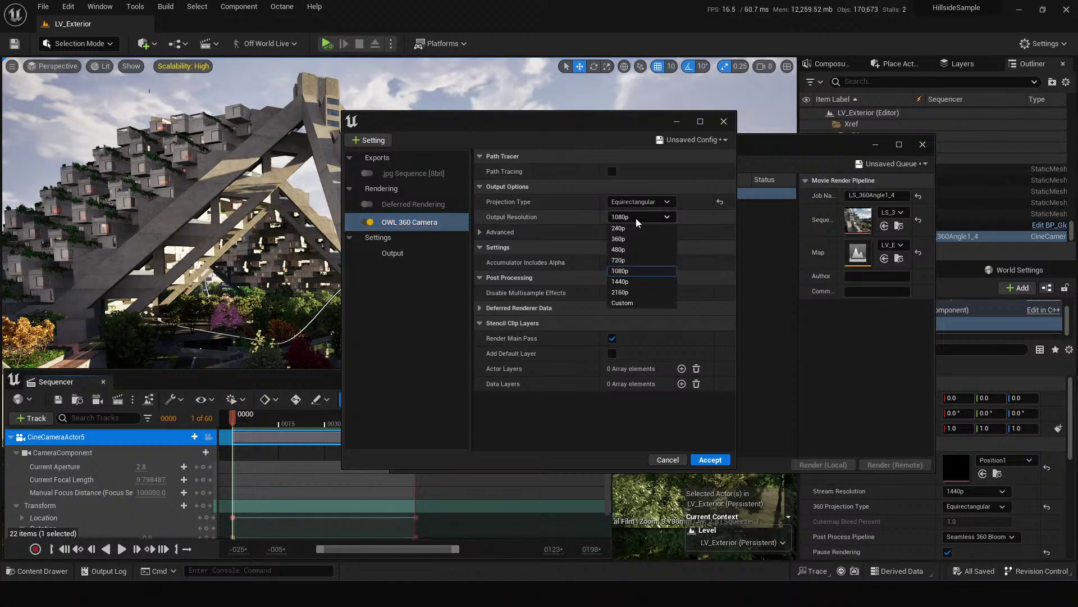
pyautogui.click(623, 294)
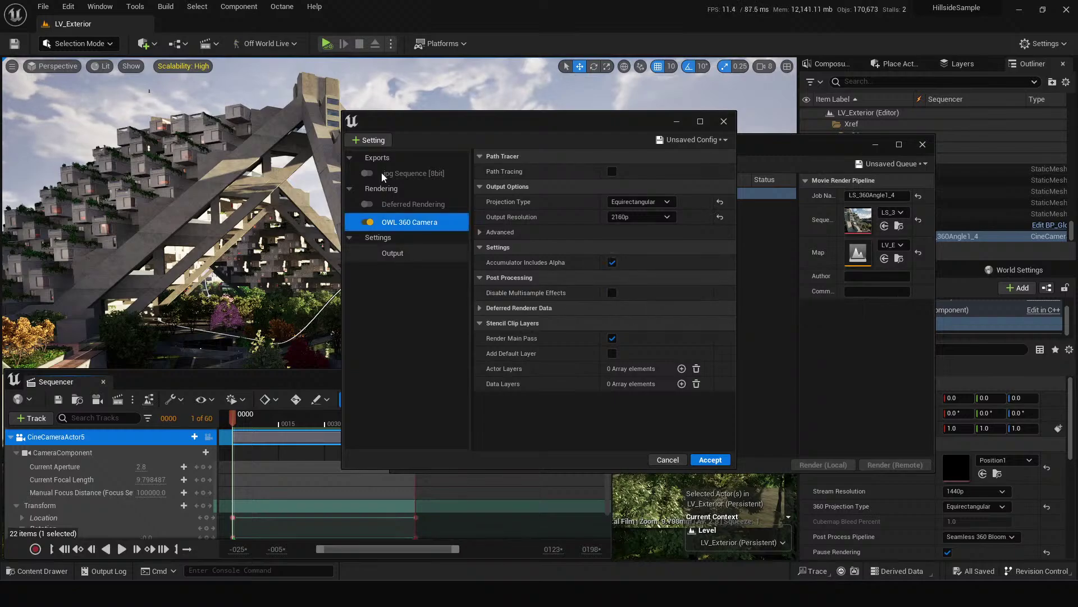
# Step: Add an .exr Sequence [16bit] export to the configuration and set its compression to DWAA
pyautogui.click(371, 142)
pyautogui.click(371, 142)
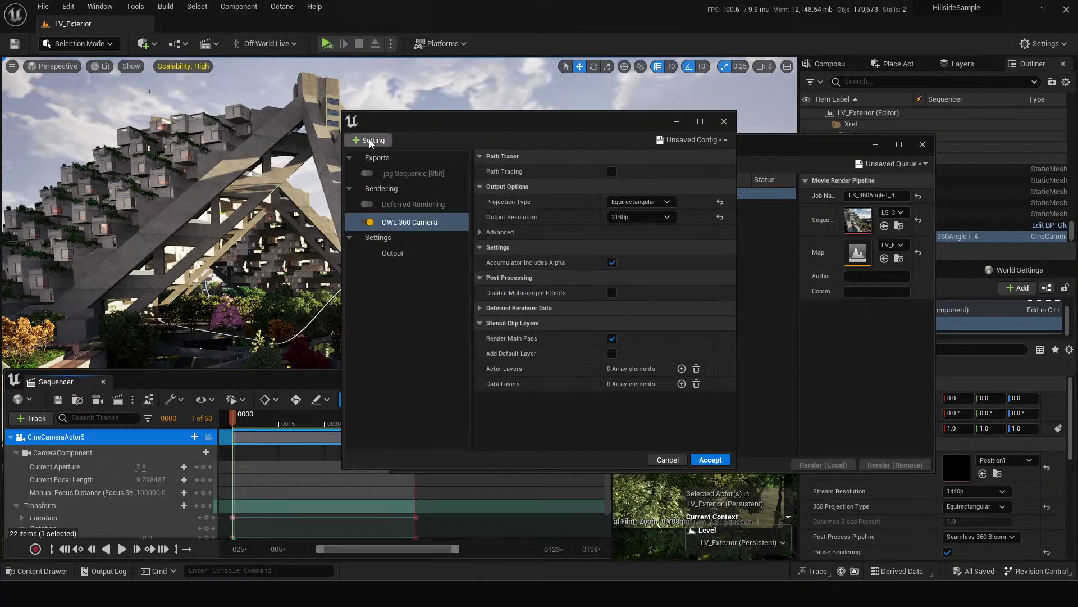
pyautogui.click(371, 142)
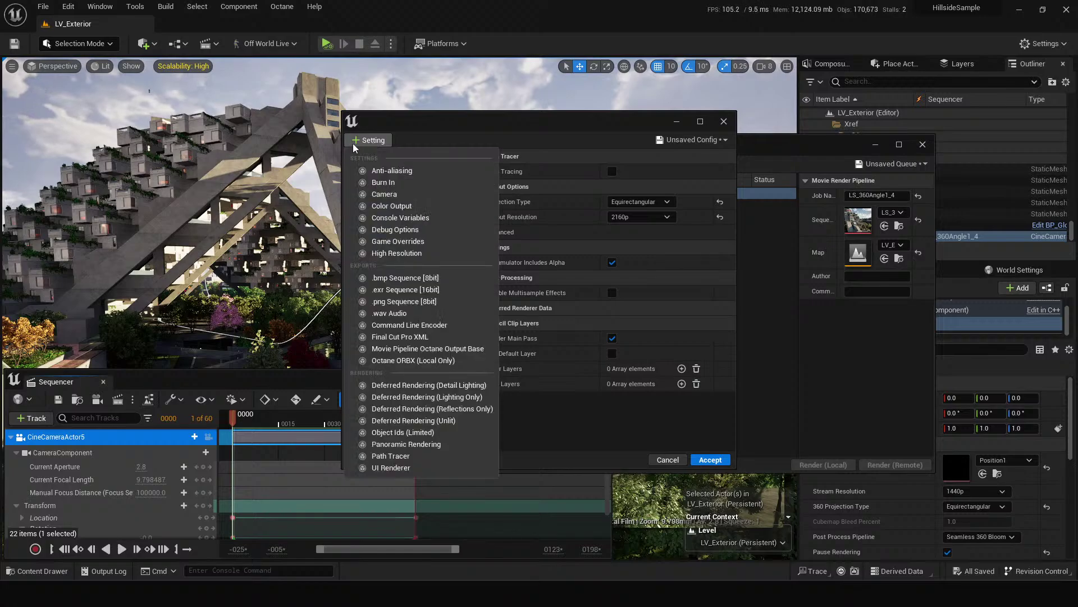
pyautogui.click(395, 290)
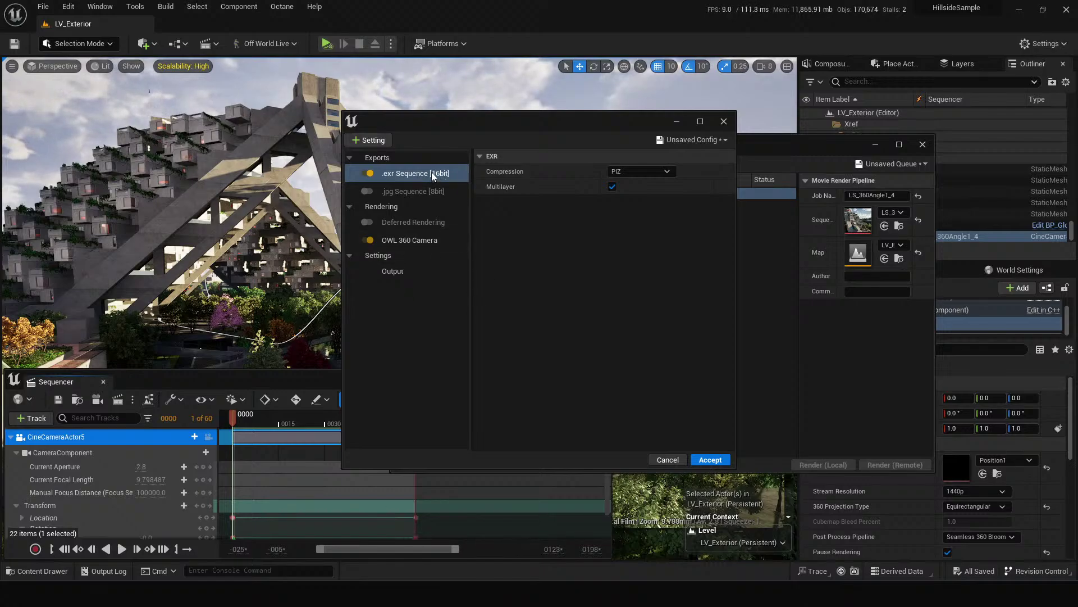
pyautogui.click(641, 171)
pyautogui.click(636, 215)
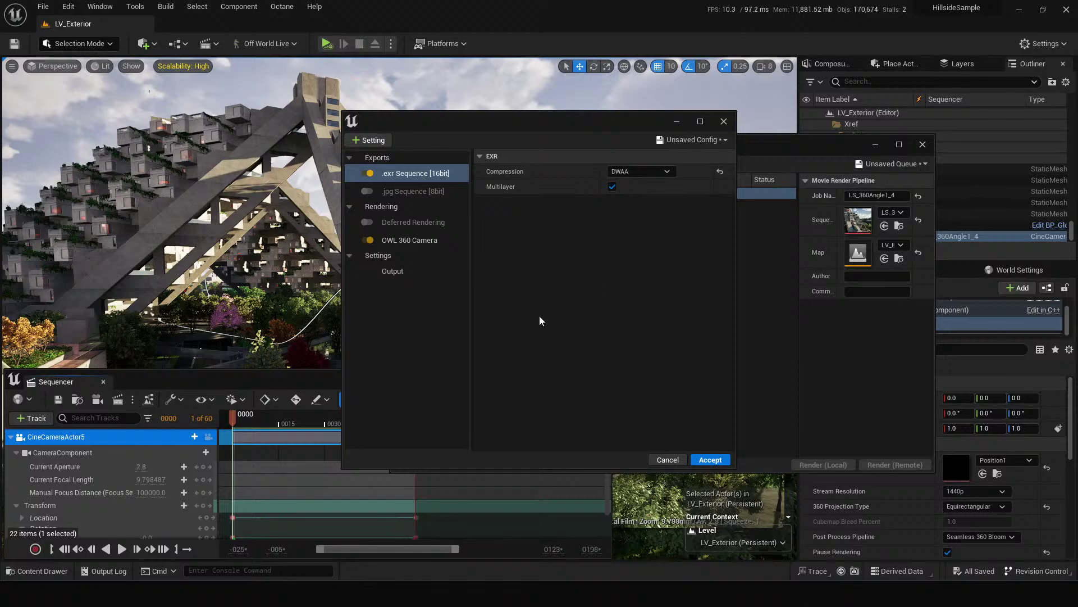
# Step: Add a Color Output setting with OCIO disabled and Disable Tone Curve enabled, and accept the render configuration
pyautogui.click(370, 140)
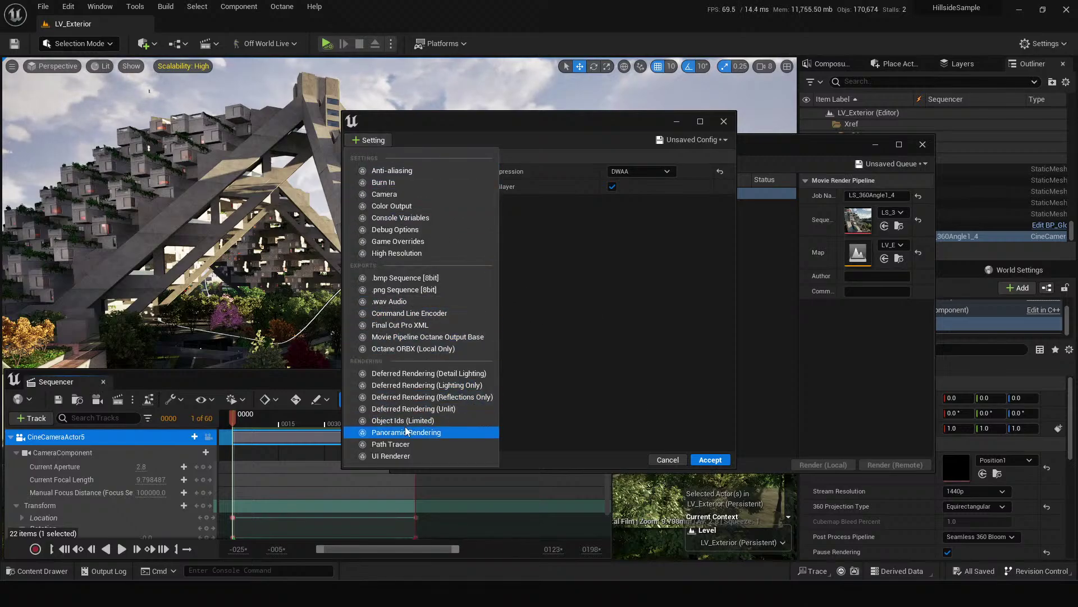
pyautogui.click(387, 205)
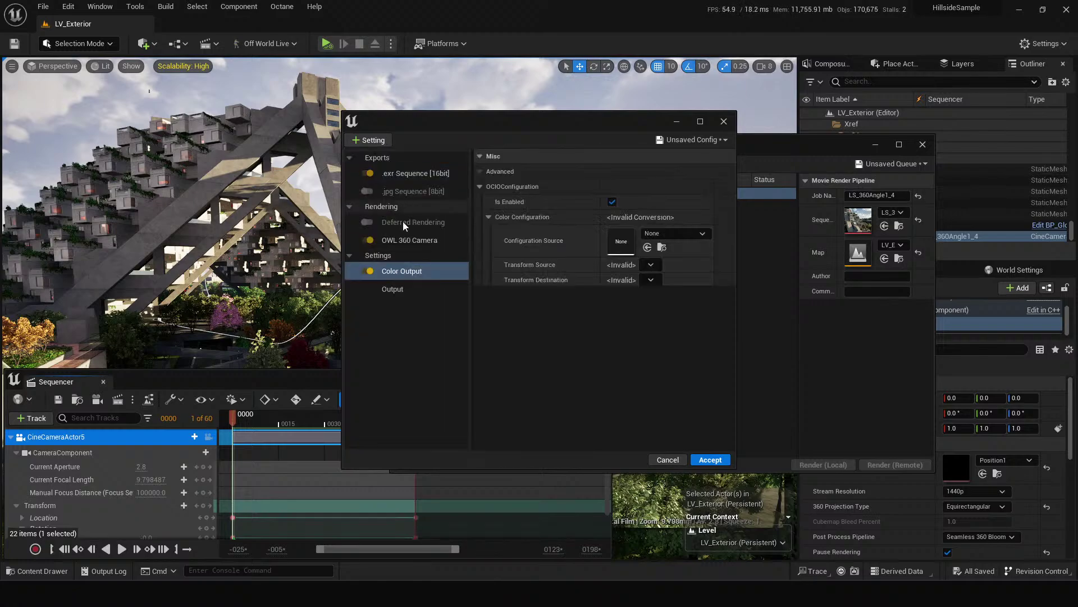
pyautogui.click(611, 202)
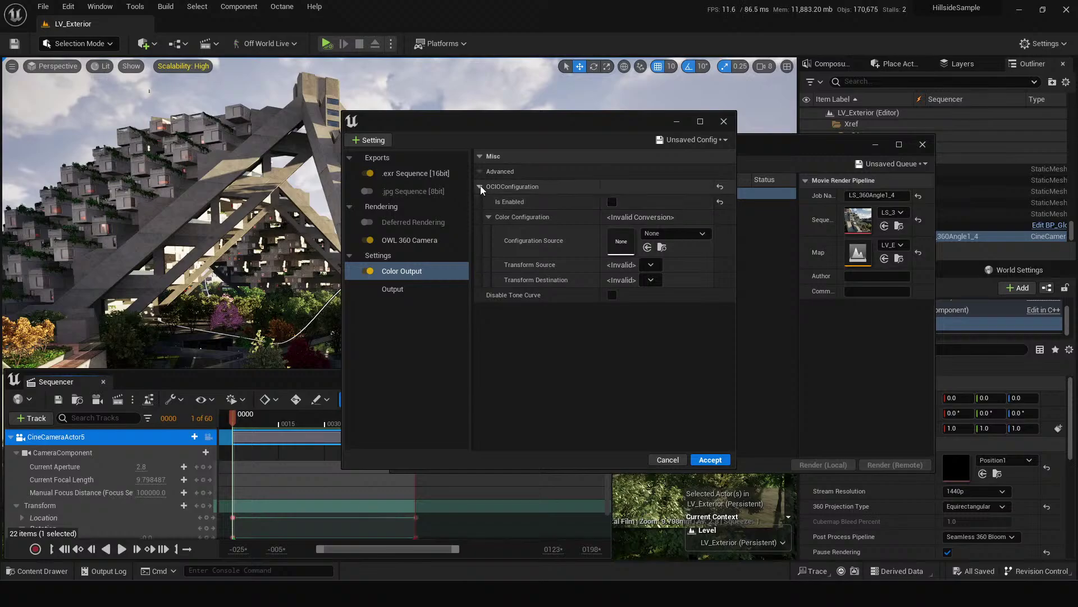
pyautogui.click(480, 187)
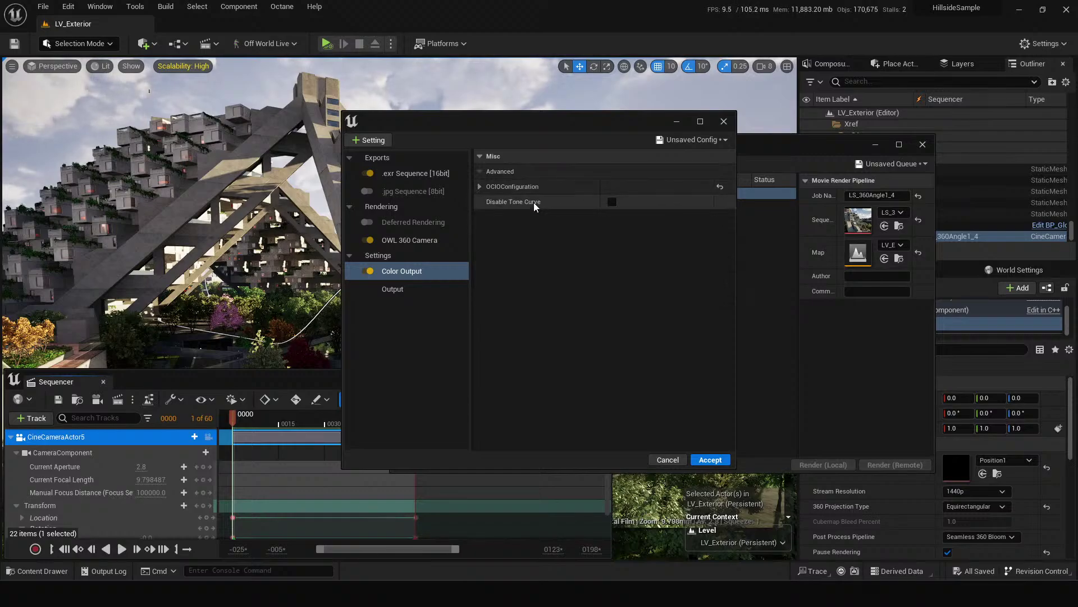
pyautogui.click(612, 201)
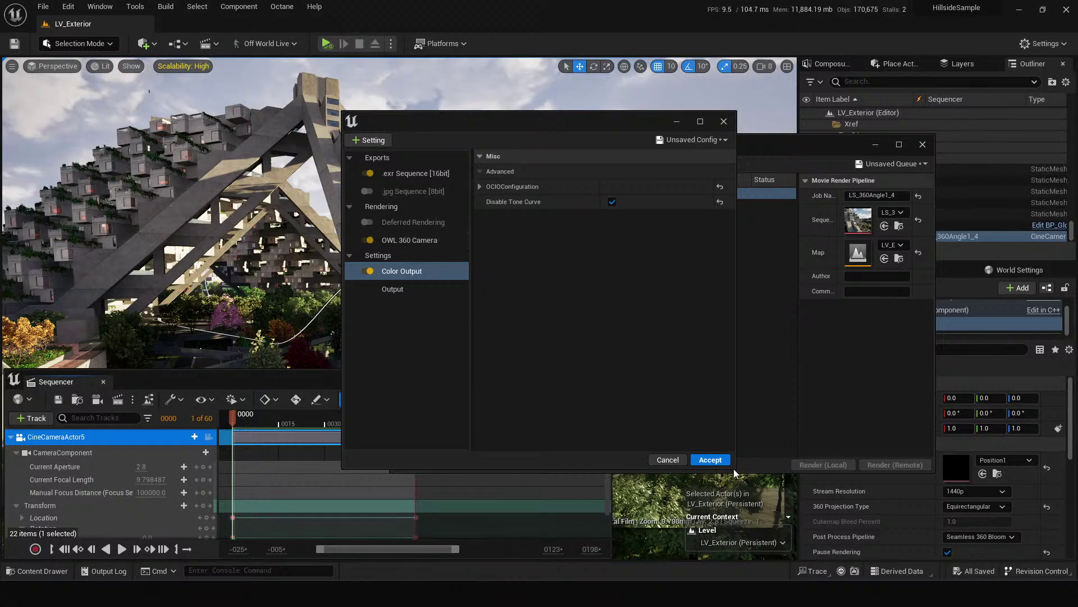
pyautogui.click(708, 462)
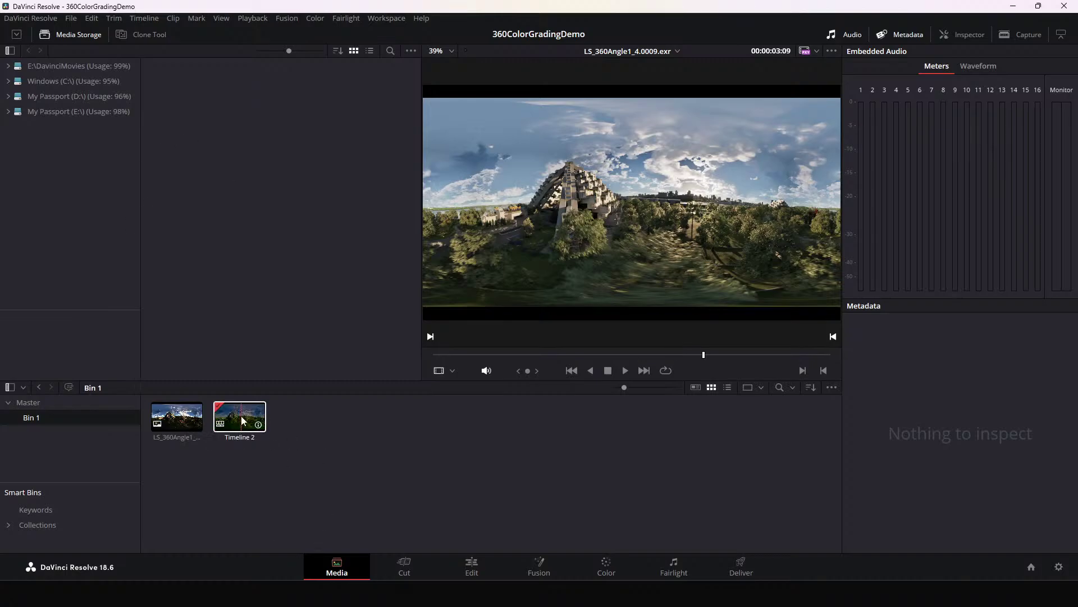
# Step: In DaVinci Resolve, create a new bin inside Bin 1 and open it
pyautogui.rightClick(320, 460)
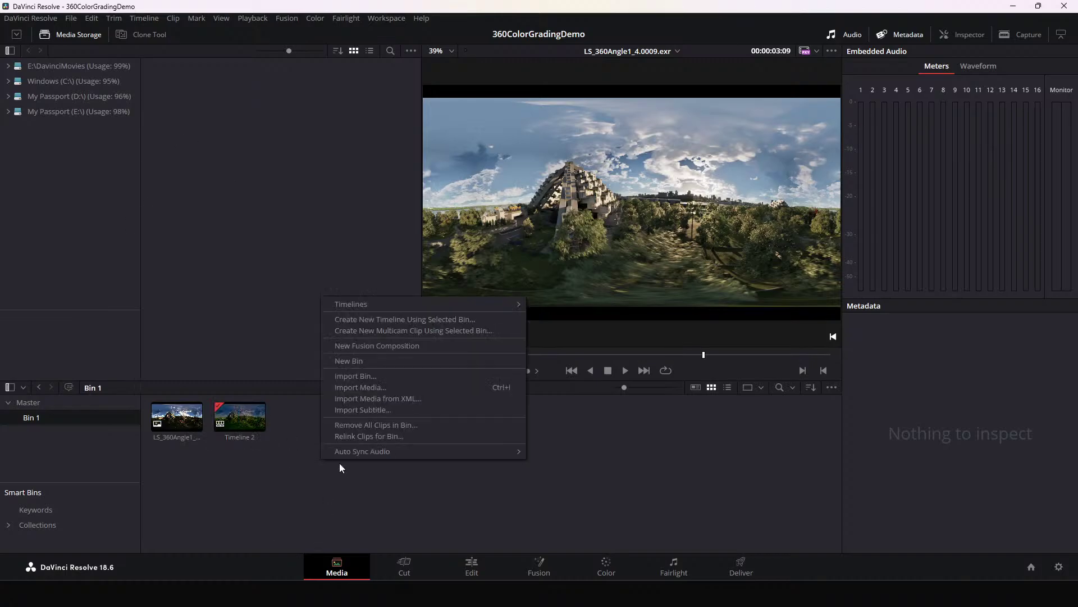
pyautogui.click(363, 365)
pyautogui.doubleClick(179, 417)
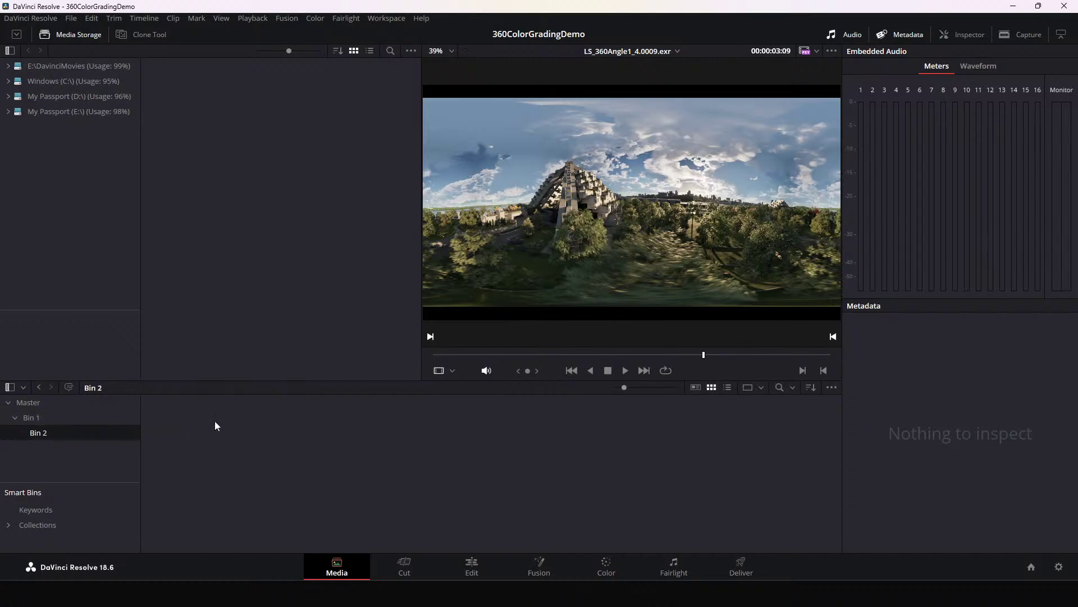
# Step: Import the LS_360Angle1_4.0009 EXR frame from the Garden folder into Bin 2
pyautogui.rightClick(215, 425)
pyautogui.click(173, 440)
pyautogui.hotkey('alt', 'Tab')
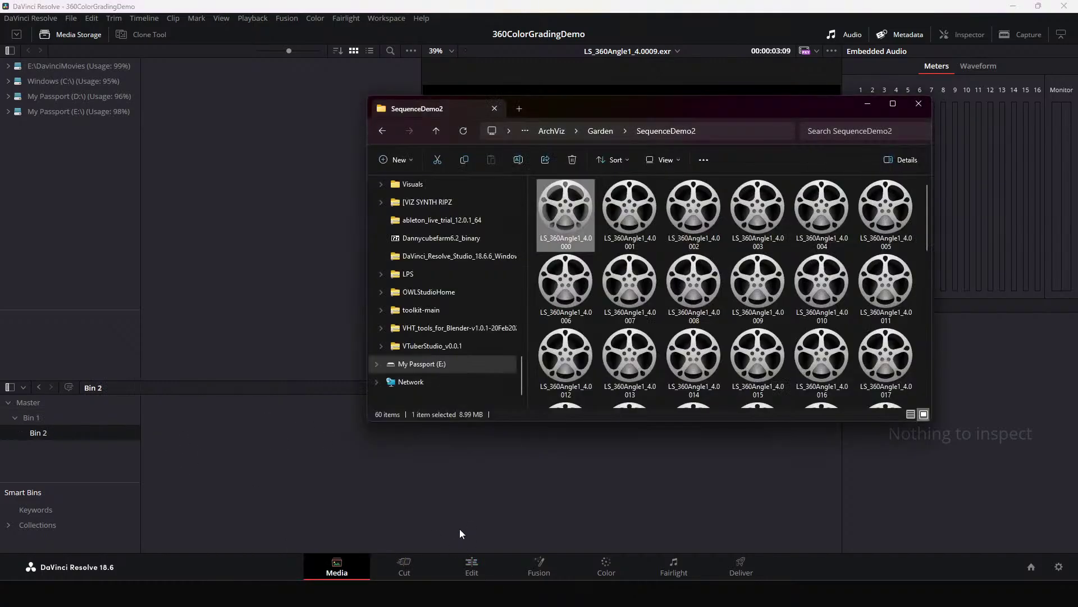
pyautogui.click(384, 130)
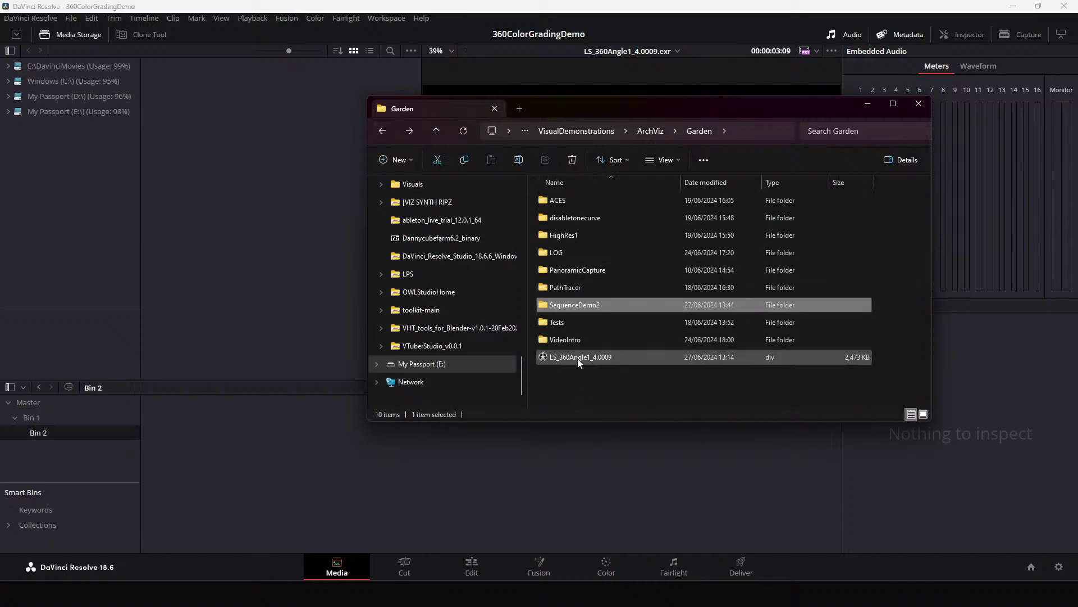
pyautogui.moveTo(577, 358); pyautogui.dragTo(204, 425)
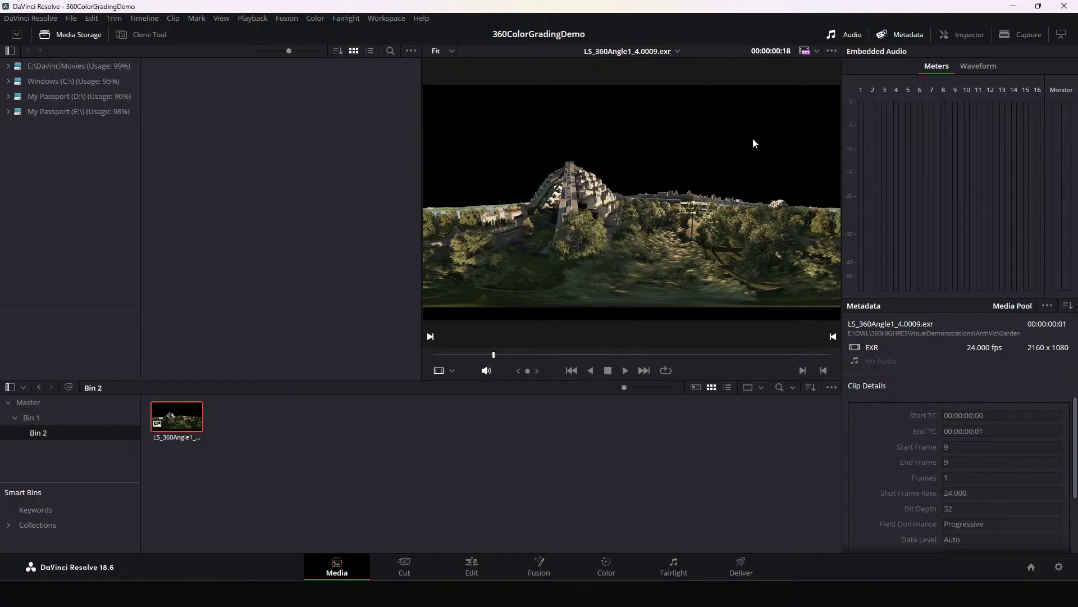
# Step: Create a new timeline named Timeline 3 from the imported EXR clip, using the project settings
pyautogui.rightClick(181, 419)
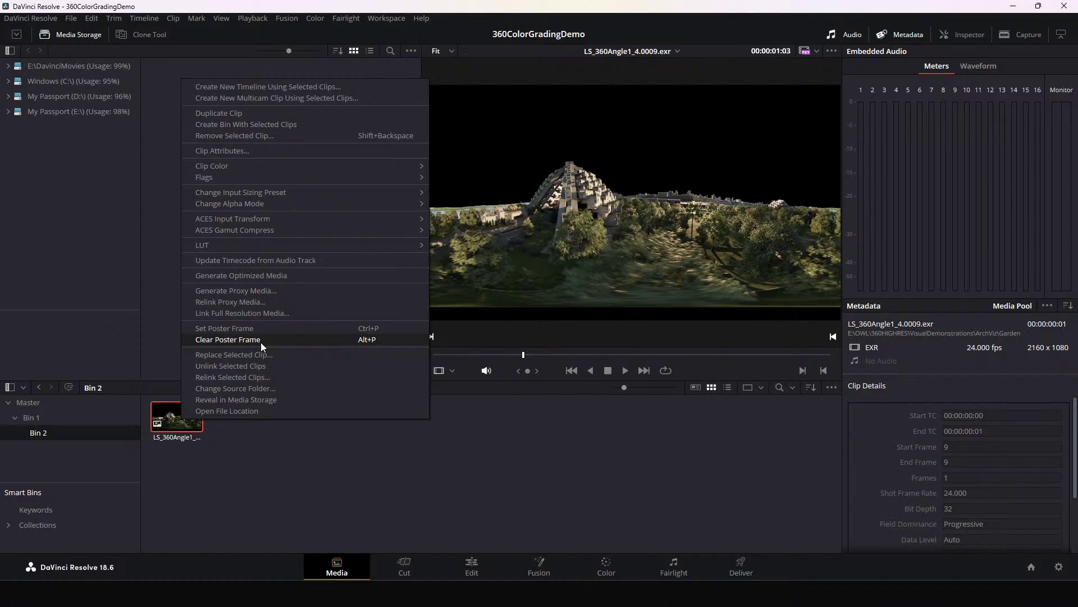
pyautogui.click(169, 423)
pyautogui.rightClick(170, 408)
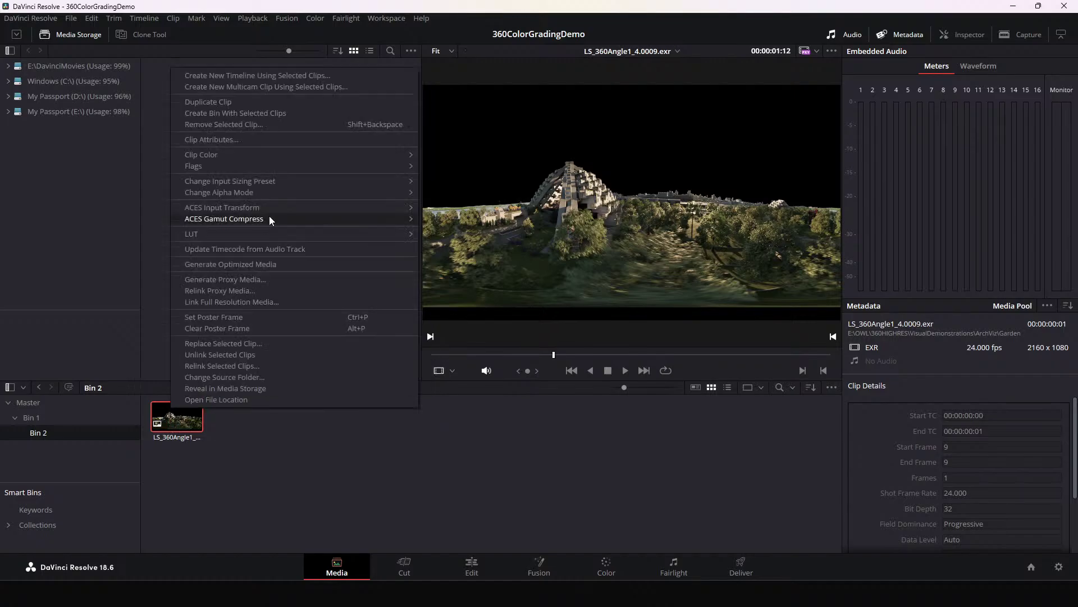
pyautogui.click(236, 80)
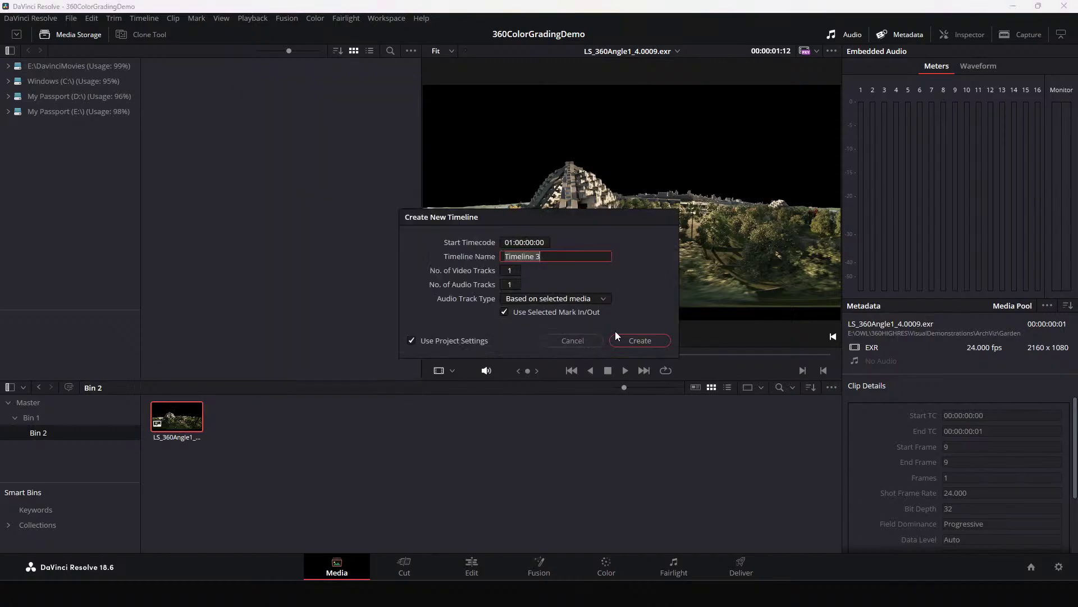
pyautogui.click(644, 340)
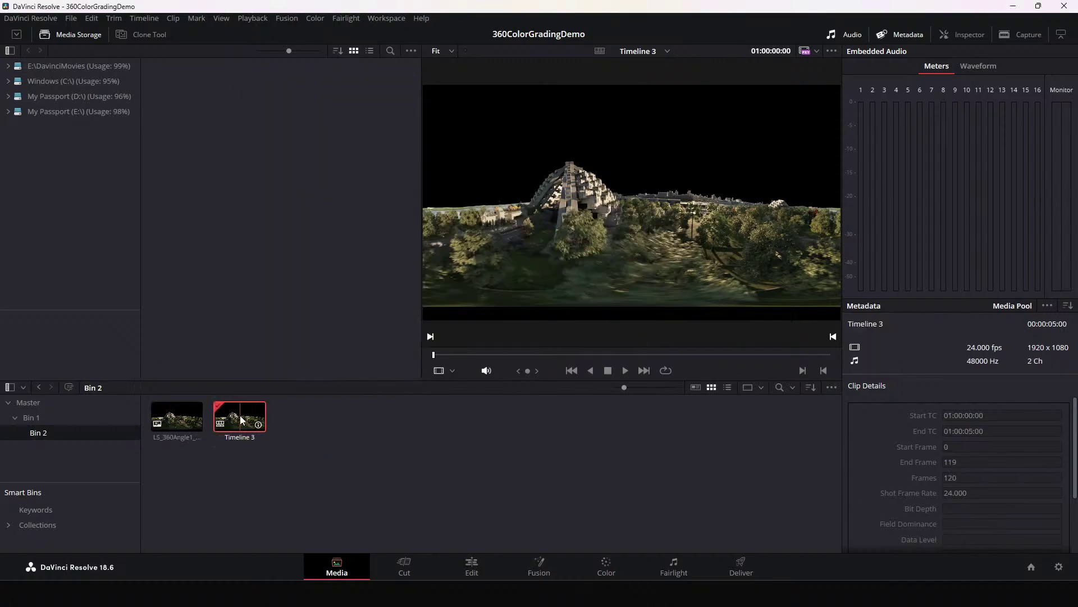
pyautogui.click(405, 569)
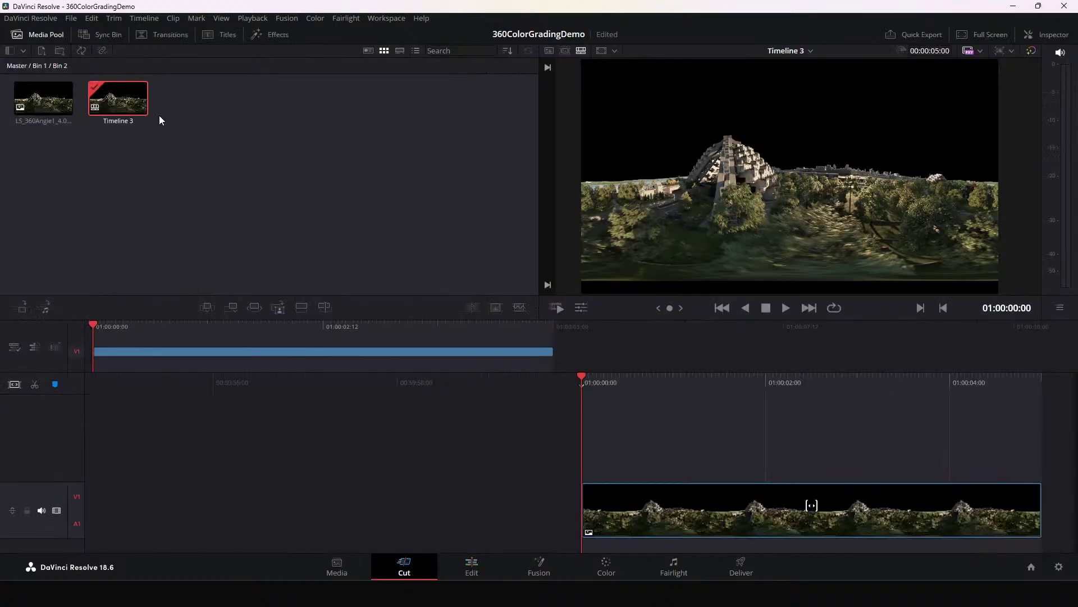
pyautogui.rightClick(35, 95)
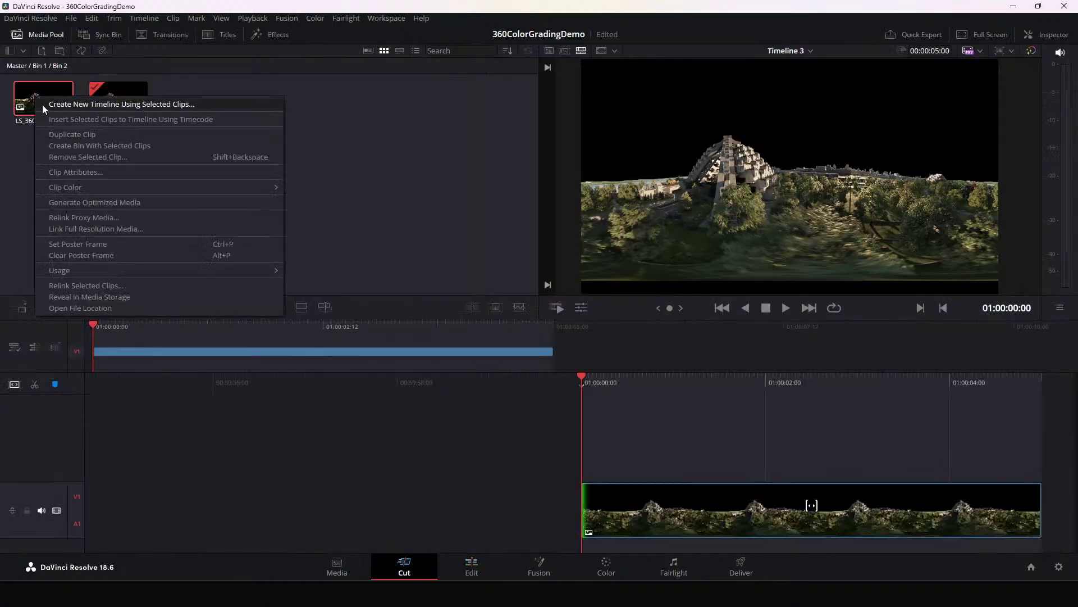
pyautogui.rightClick(650, 508)
# Step: Switch to the Edit page and review the timeline clip's video and name attributes without changing them
pyautogui.click(470, 566)
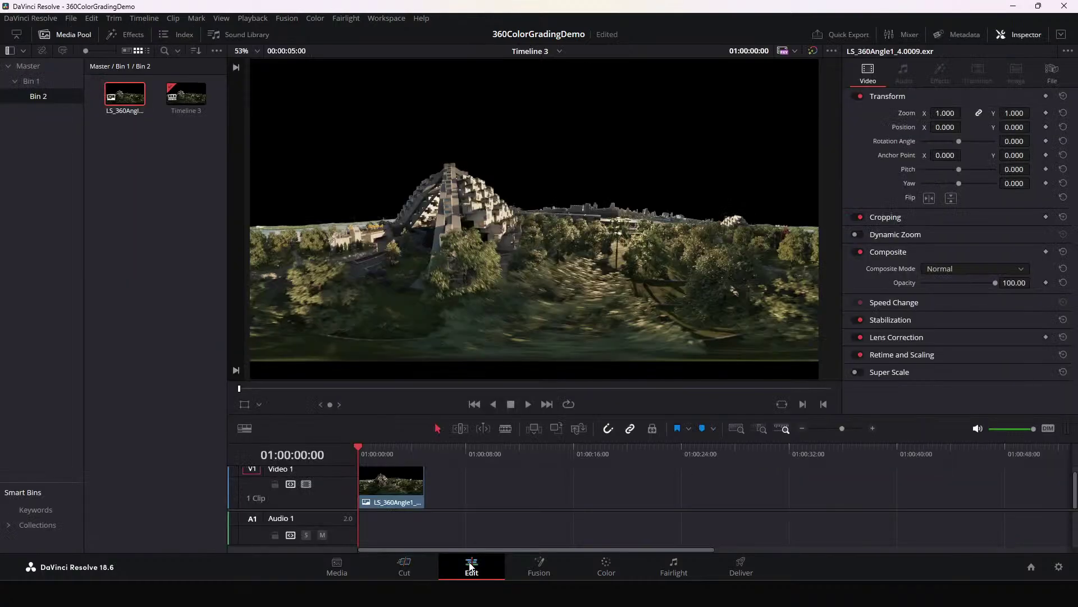
pyautogui.rightClick(378, 482)
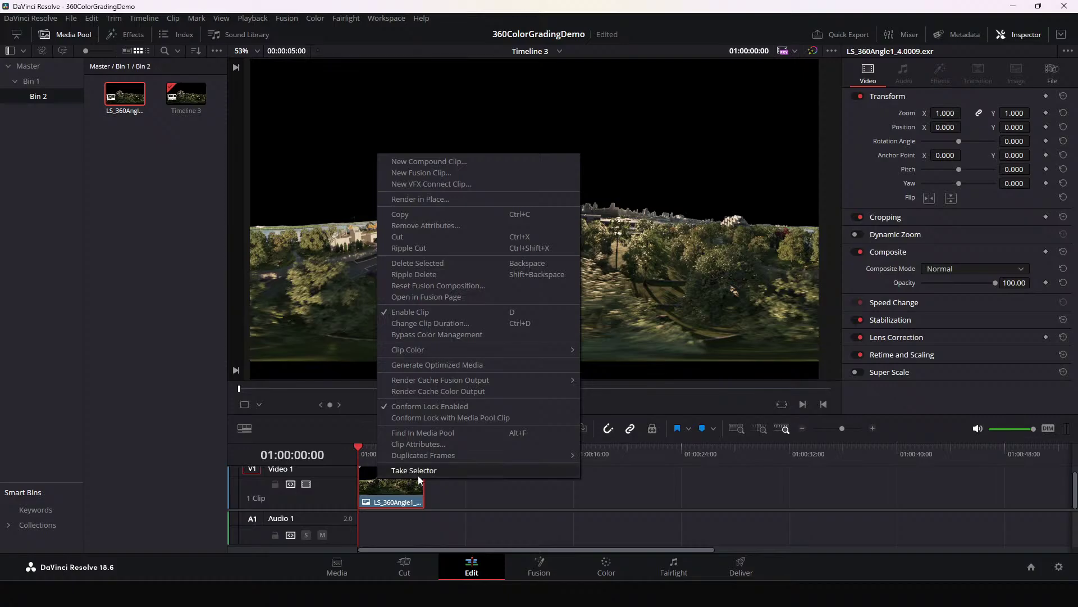
pyautogui.moveTo(419, 352)
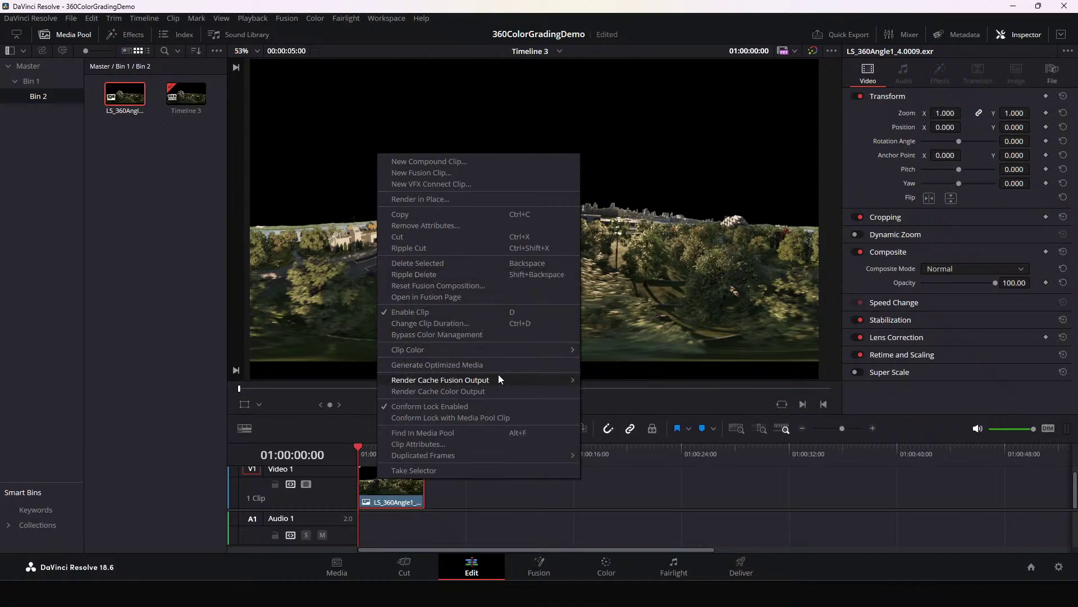
pyautogui.click(416, 444)
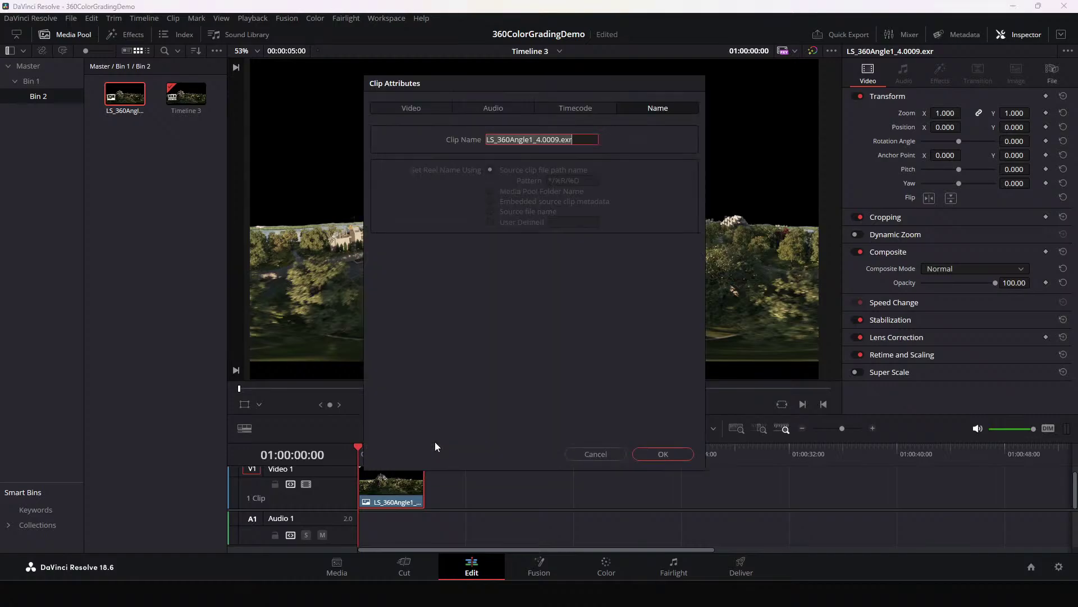
pyautogui.click(500, 107)
pyautogui.click(427, 107)
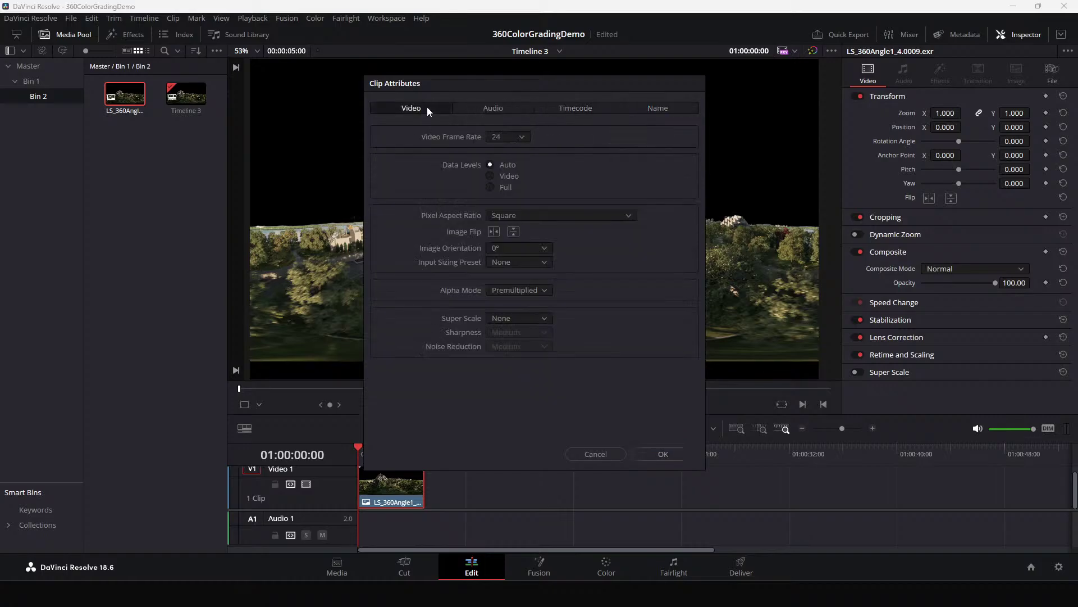
pyautogui.click(655, 114)
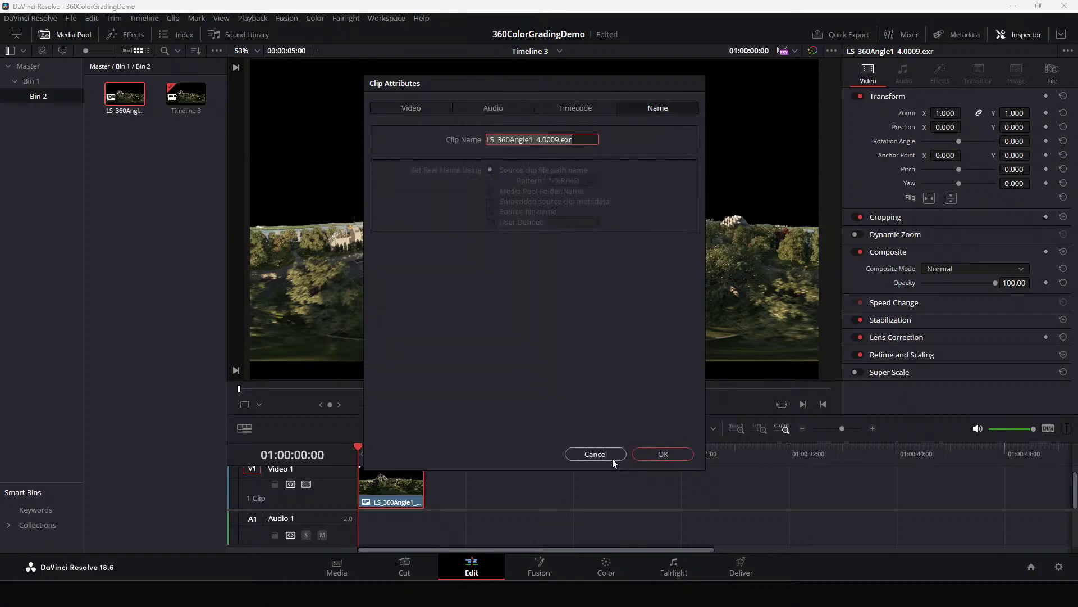
pyautogui.click(597, 454)
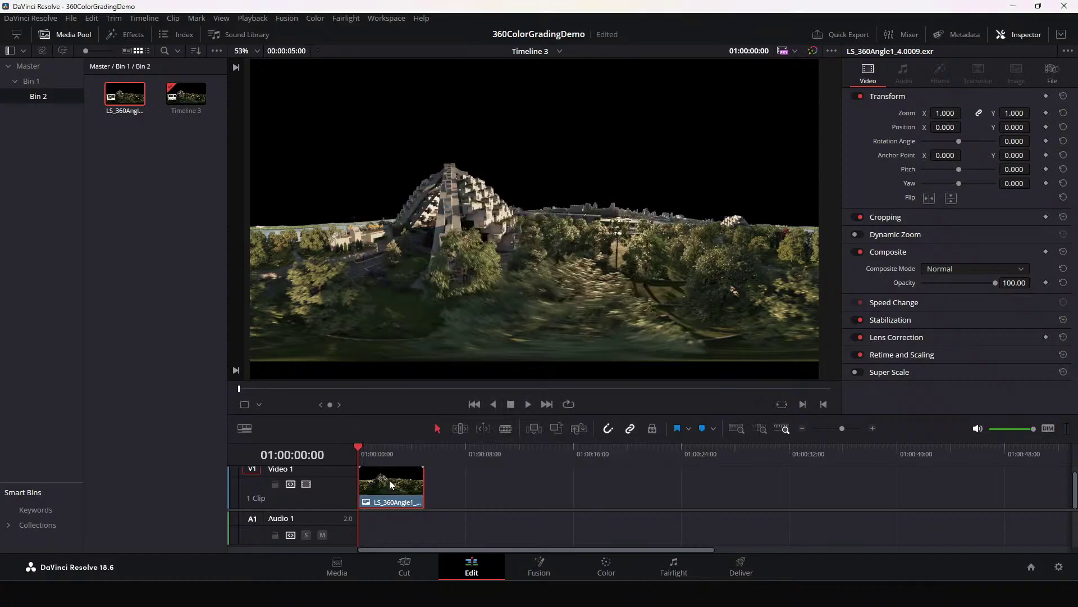
# Step: Set the media pool EXR clip's alpha mode to Ignore and check the image on the timeline and the Color page
pyautogui.rightClick(389, 480)
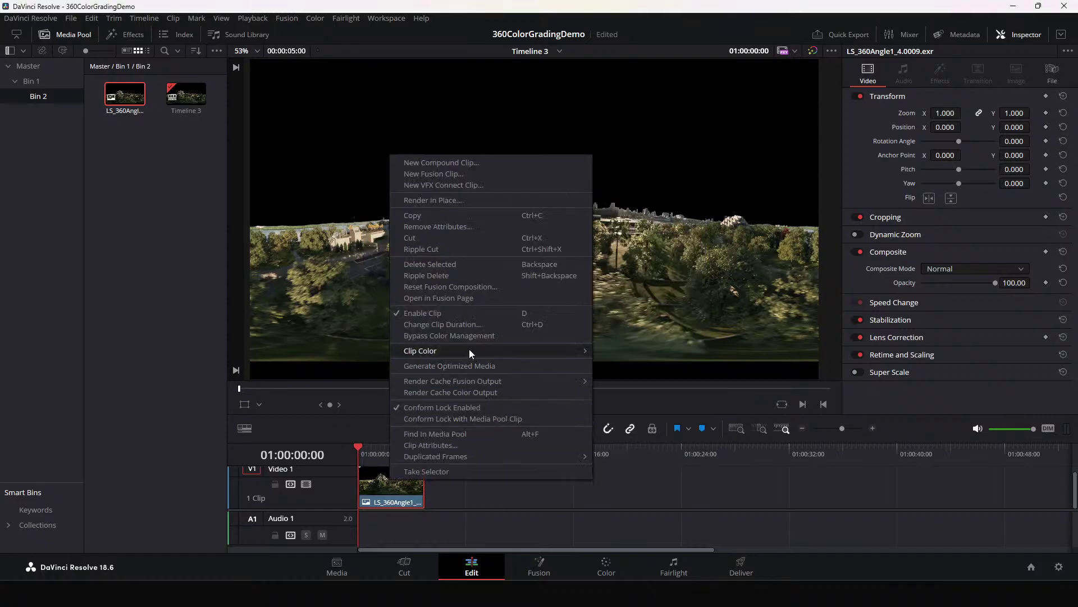
pyautogui.moveTo(502, 382)
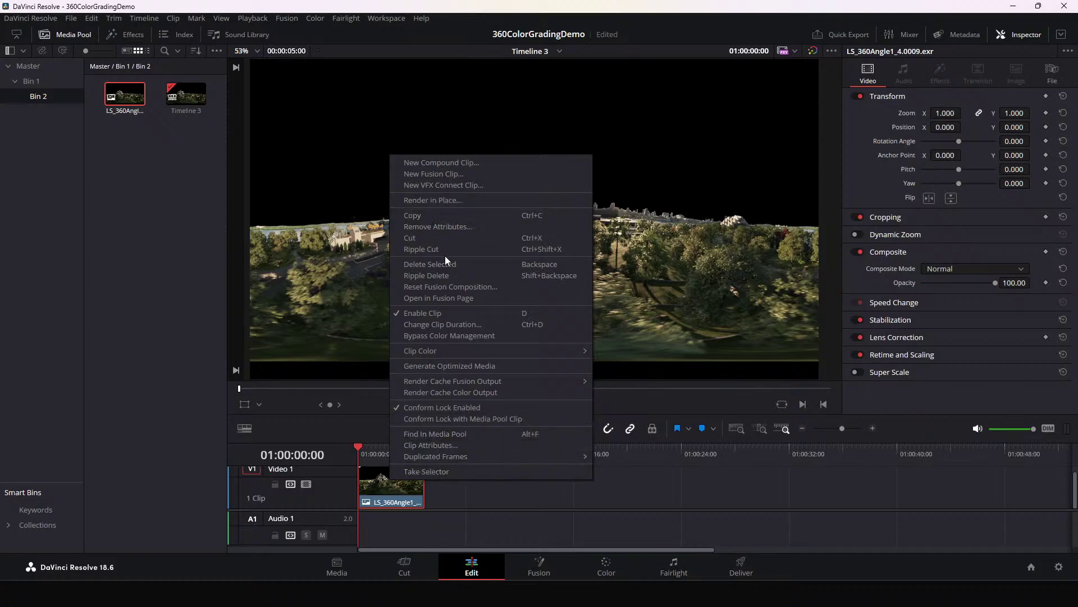
pyautogui.rightClick(125, 100)
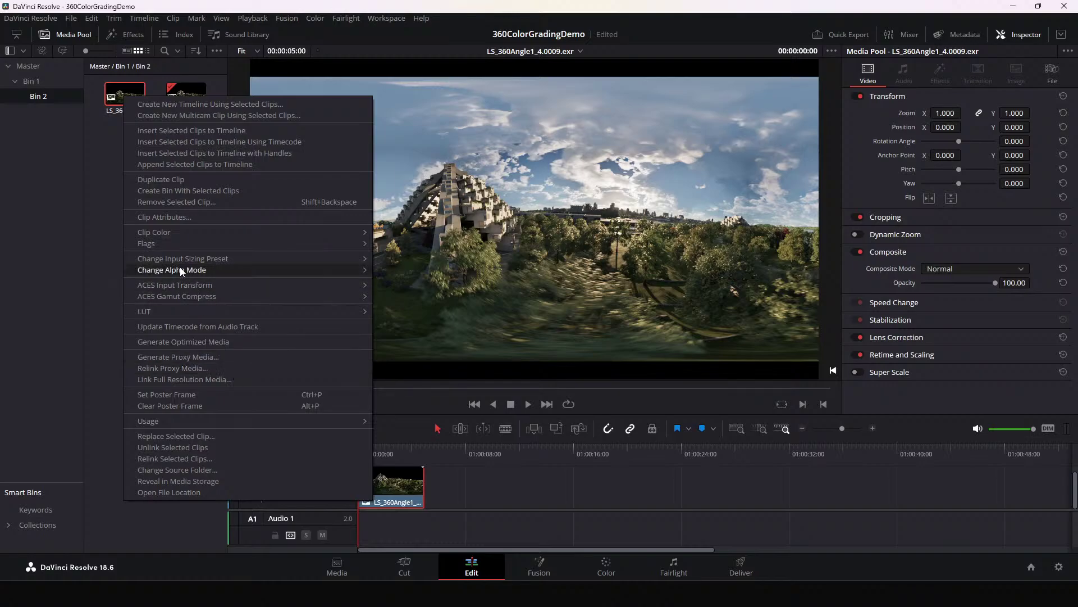
pyautogui.moveTo(360, 271)
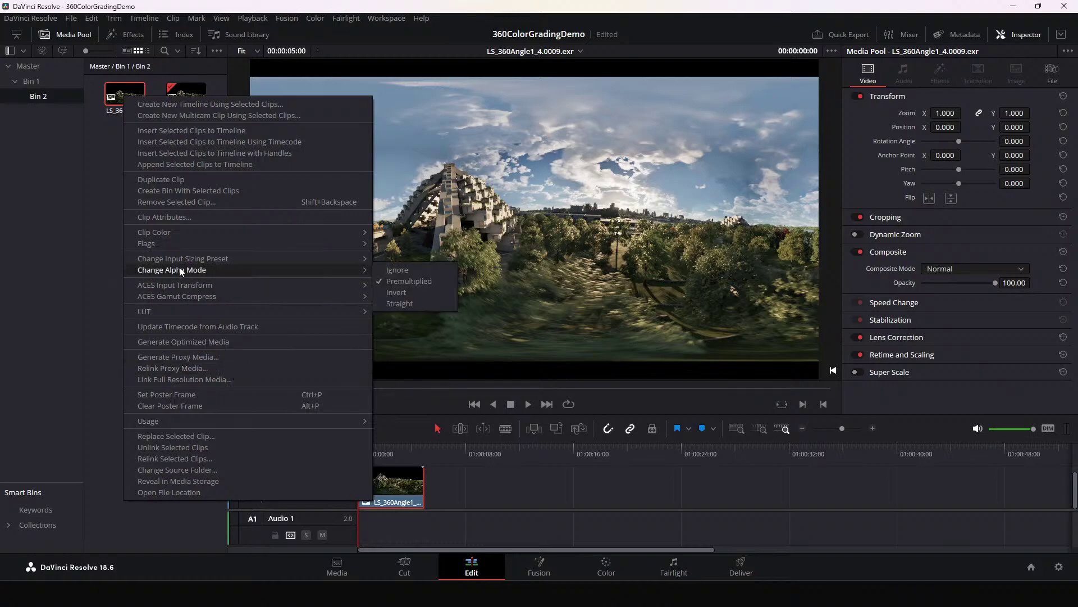
pyautogui.click(397, 270)
pyautogui.moveTo(375, 454); pyautogui.dragTo(386, 454)
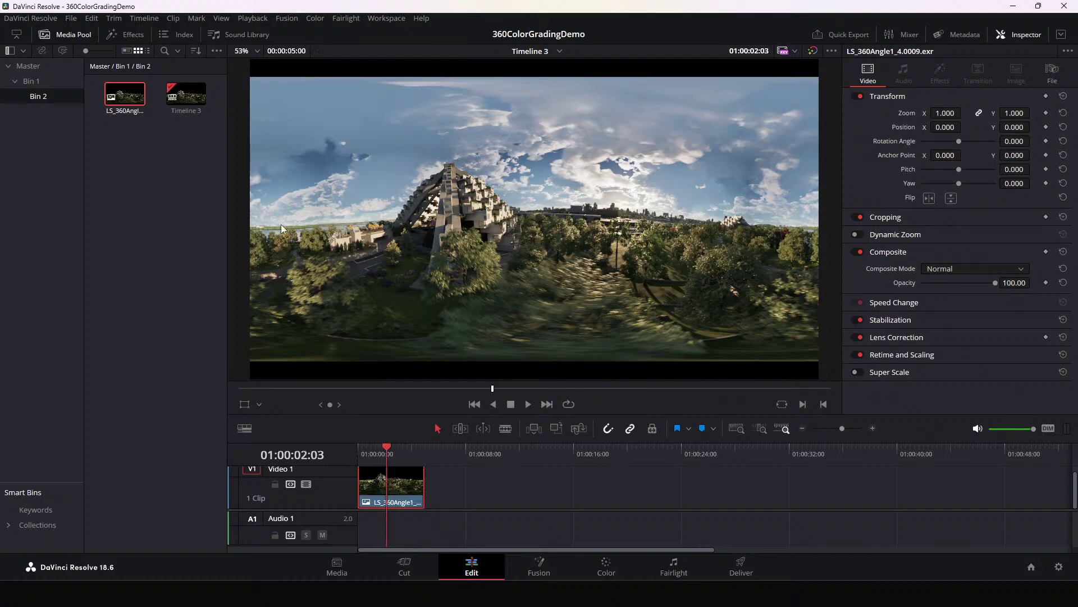
pyautogui.click(606, 572)
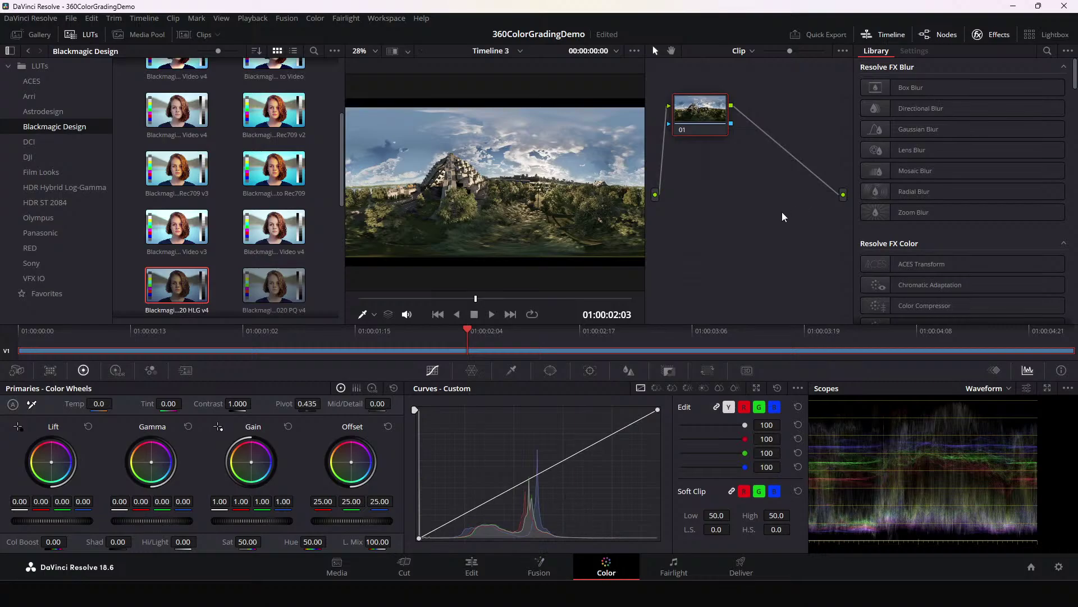
pyautogui.click(494, 573)
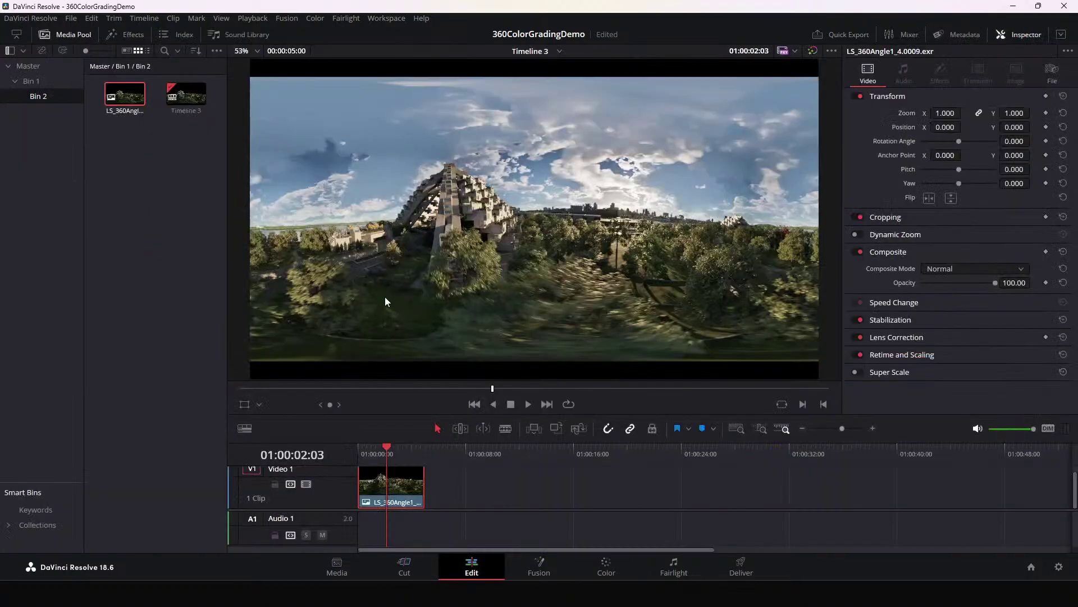
# Step: Load the Default Preset in the project settings, replacing the ACES color management with DaVinci YRGB
pyautogui.click(71, 18)
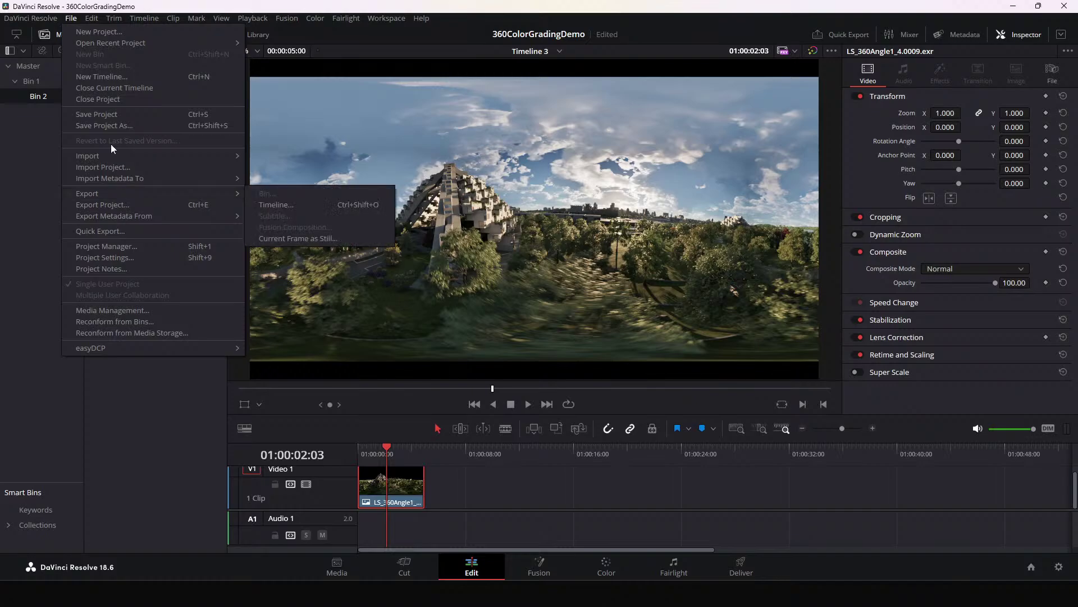
pyautogui.moveTo(90, 20)
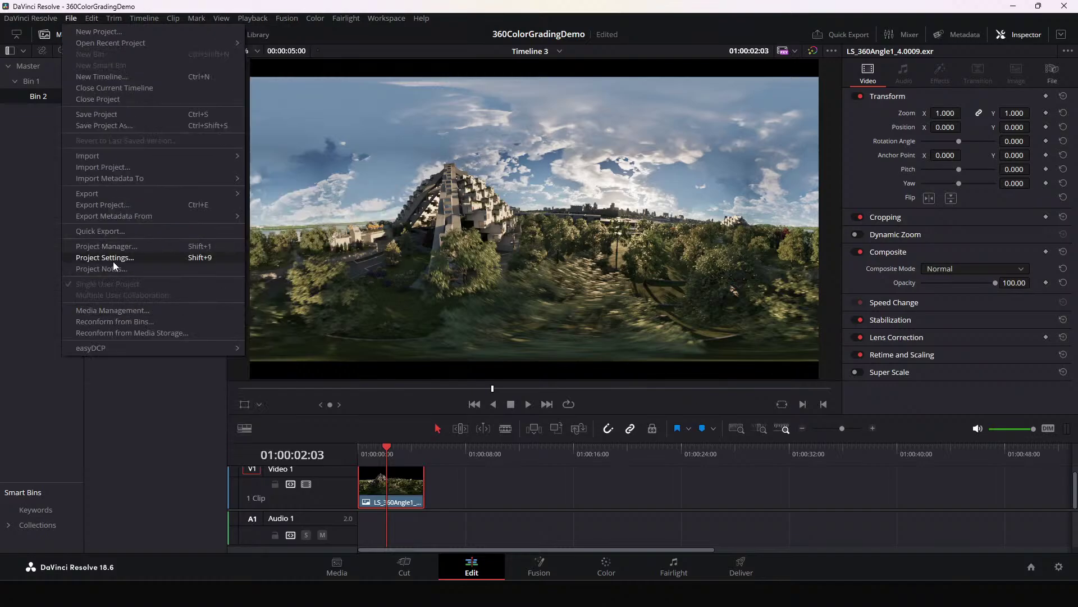
pyautogui.click(113, 264)
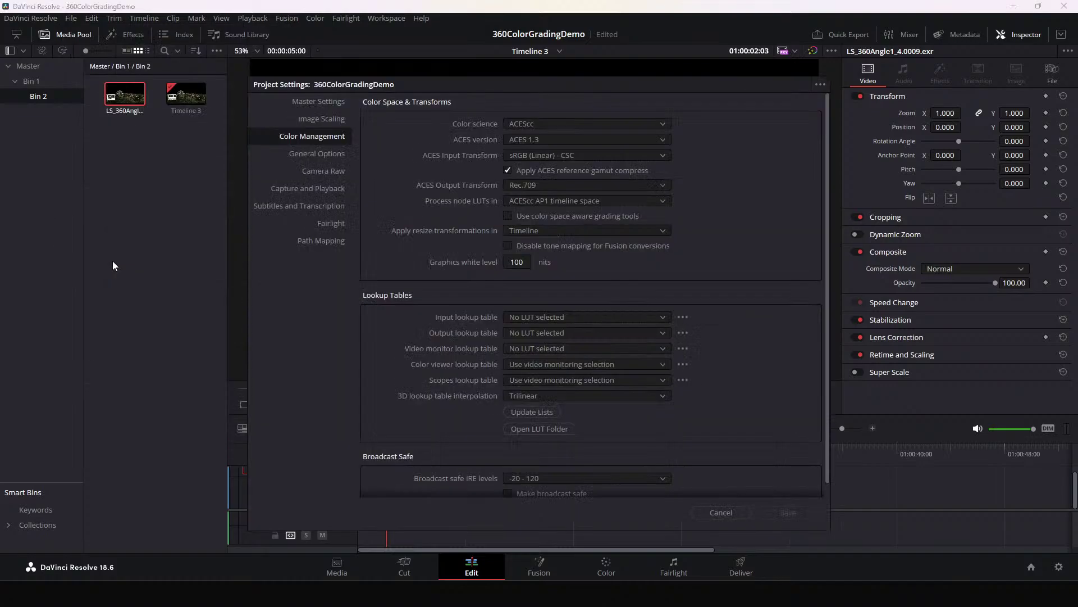
pyautogui.click(822, 85)
pyautogui.moveTo(719, 107)
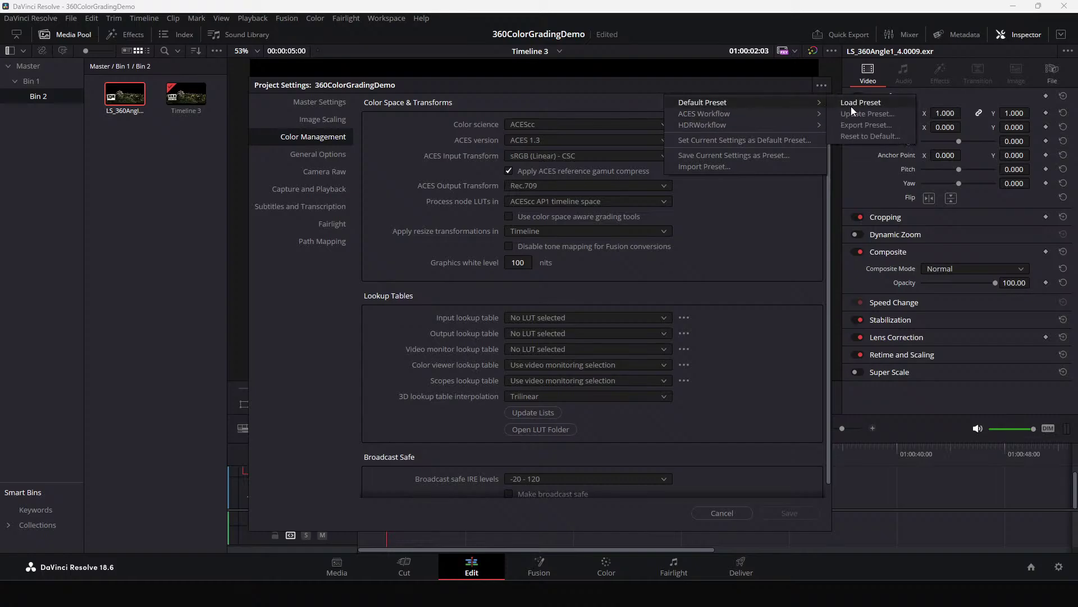
pyautogui.click(854, 105)
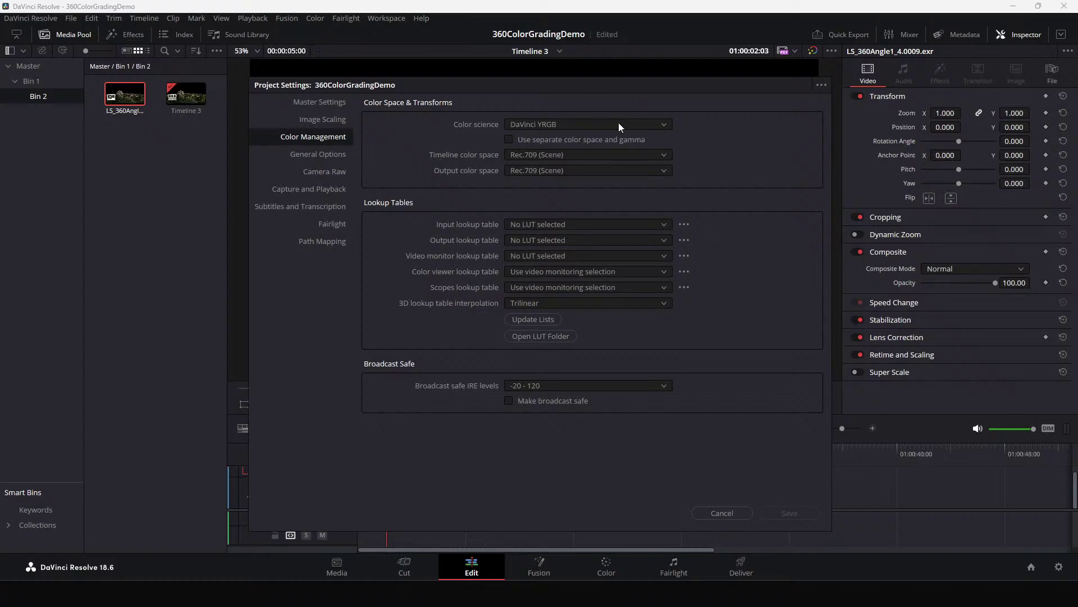
pyautogui.click(722, 513)
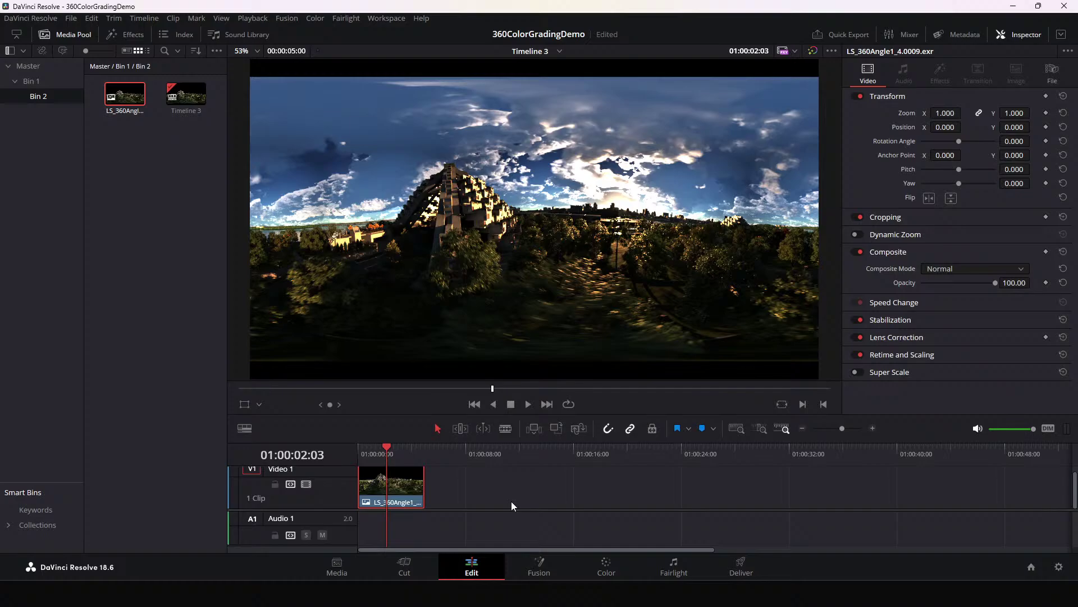
# Step: Check the LS_360Angle1_4.0009 EXR clip's image and details on the Media page and its look on the Edit page
pyautogui.doubleClick(117, 106)
pyautogui.click(409, 565)
pyautogui.click(348, 568)
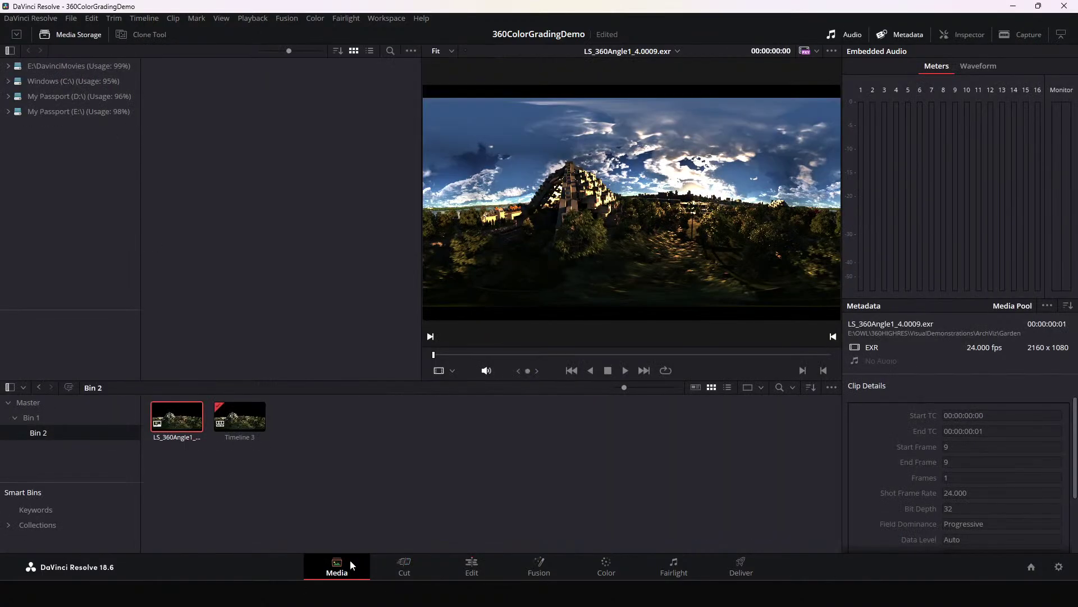
pyautogui.click(473, 570)
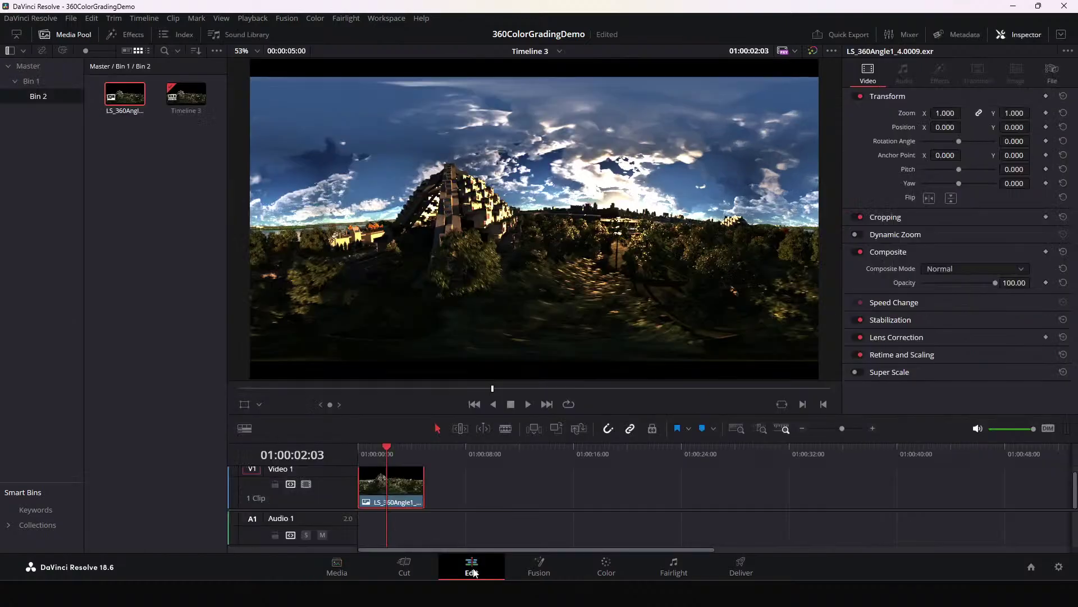
pyautogui.click(552, 574)
# Step: On the Color page, add a serial node after node 01 and select the new node
pyautogui.click(607, 569)
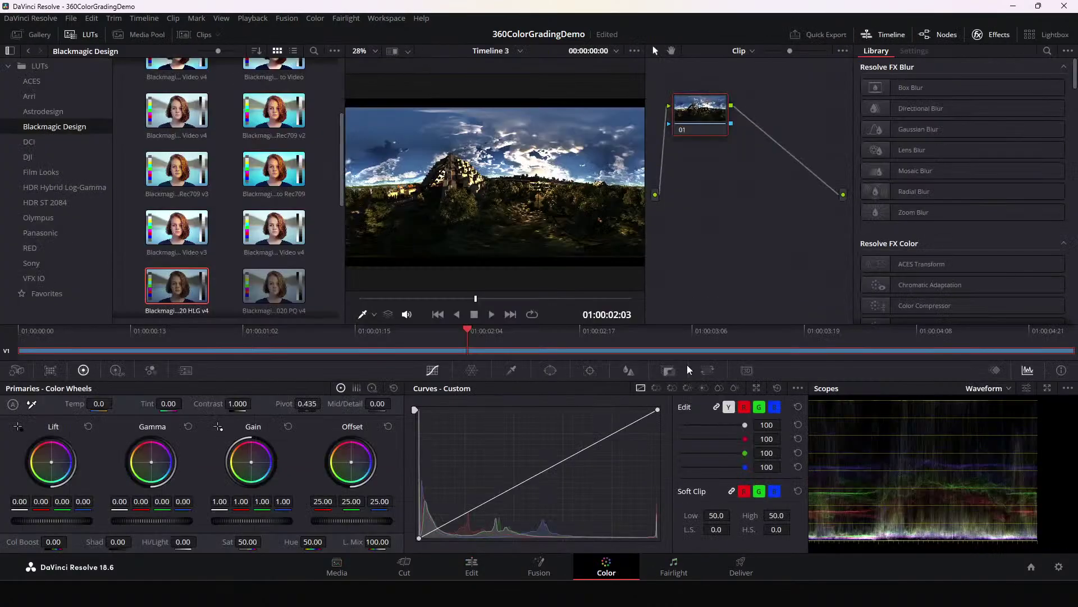
pyautogui.rightClick(693, 116)
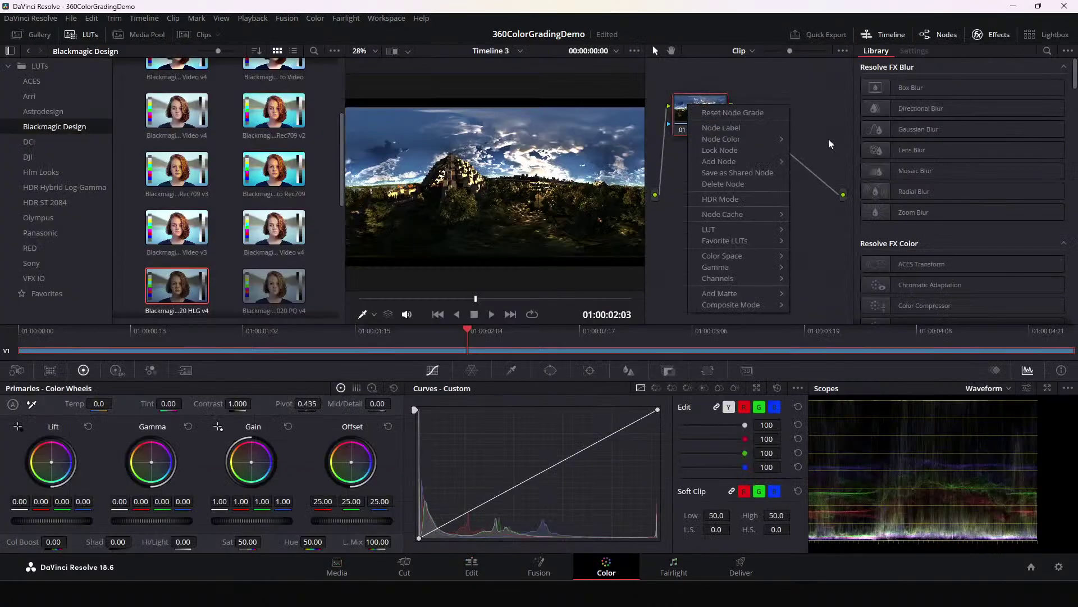
pyautogui.moveTo(747, 235)
pyautogui.click(702, 108)
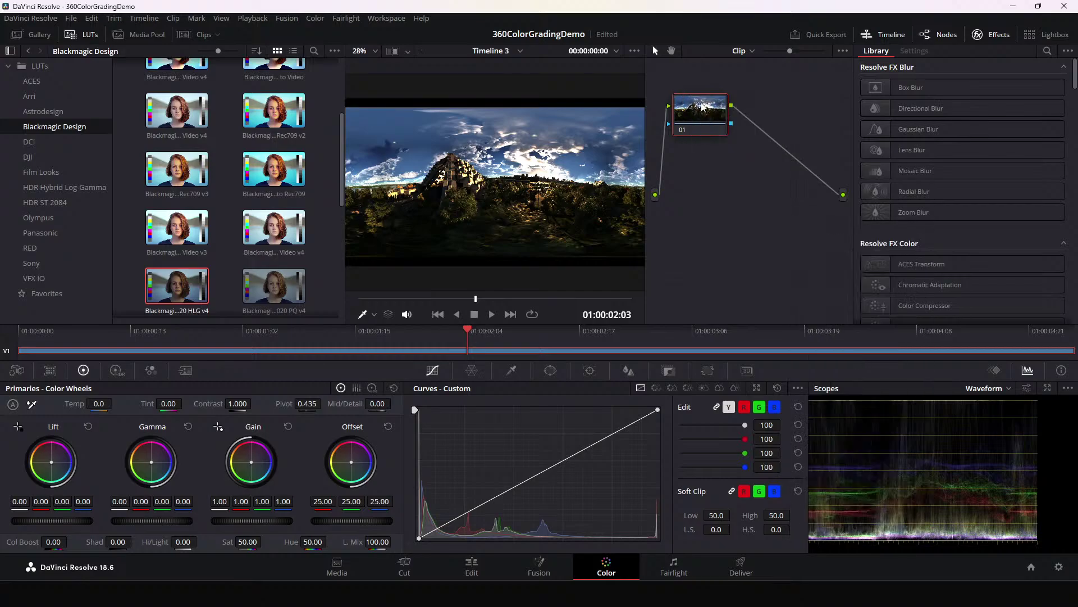
pyautogui.hotkey('alt', 's')
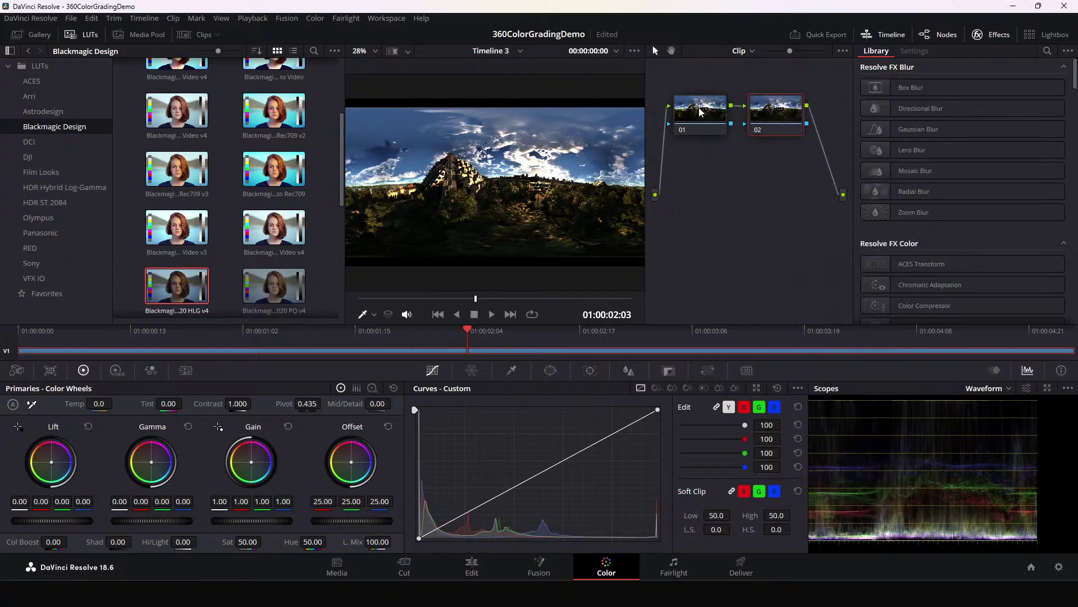
pyautogui.click(695, 115)
pyautogui.click(767, 132)
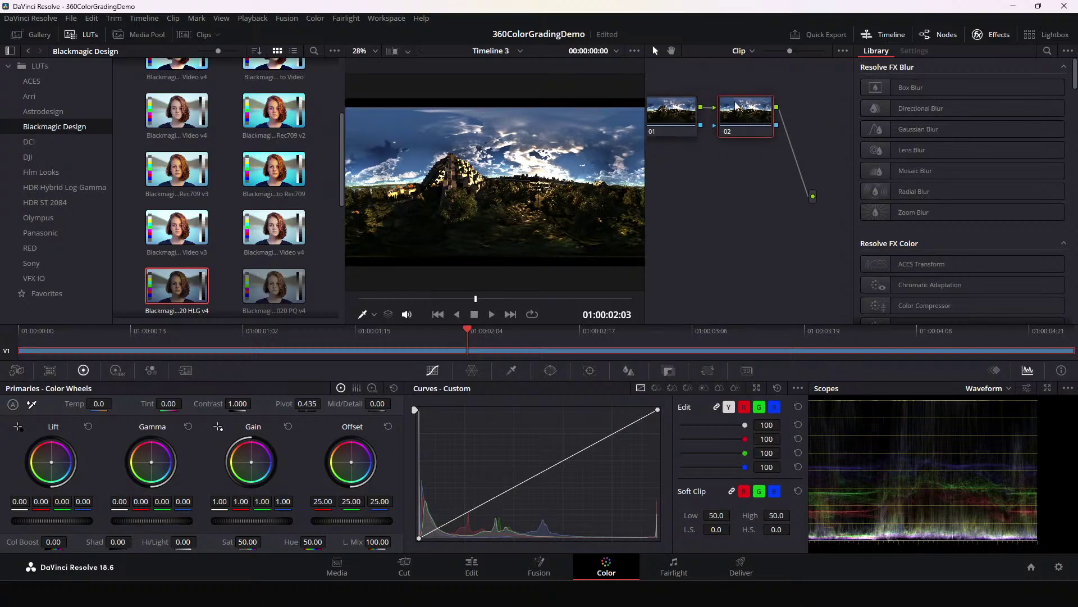
# Step: Apply the VFX IO LUT Linear to ARRI LogC to node 02
pyautogui.rightClick(739, 115)
pyautogui.moveTo(779, 240)
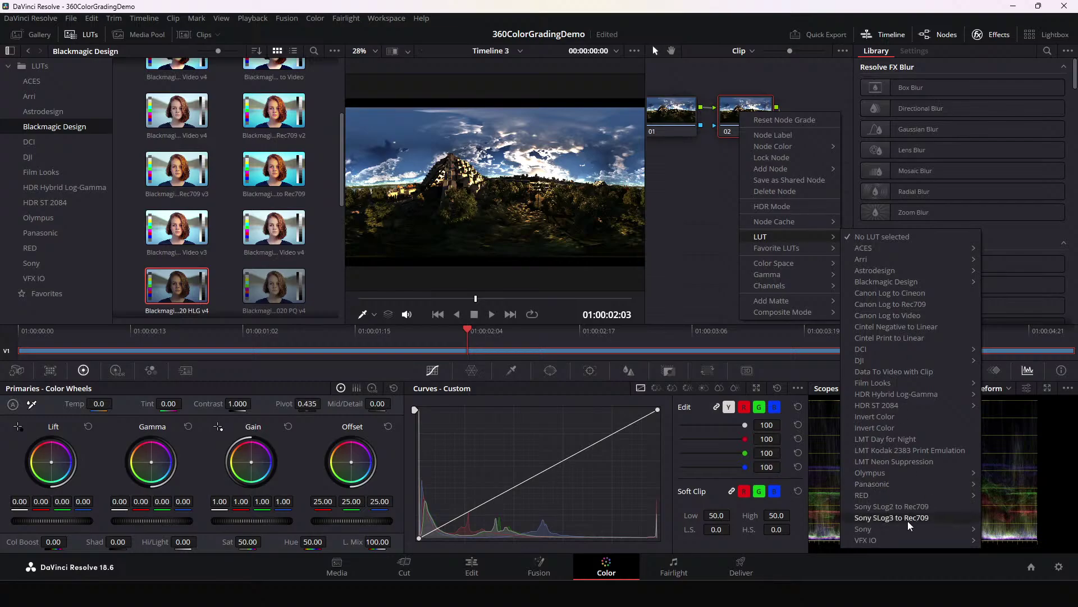
pyautogui.moveTo(875, 544)
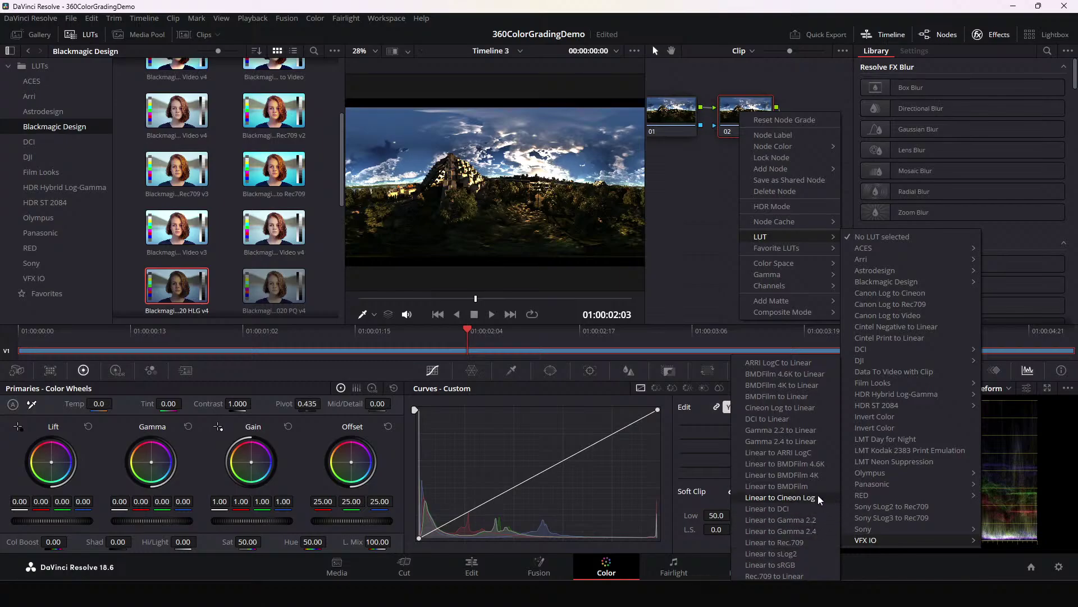
pyautogui.click(779, 455)
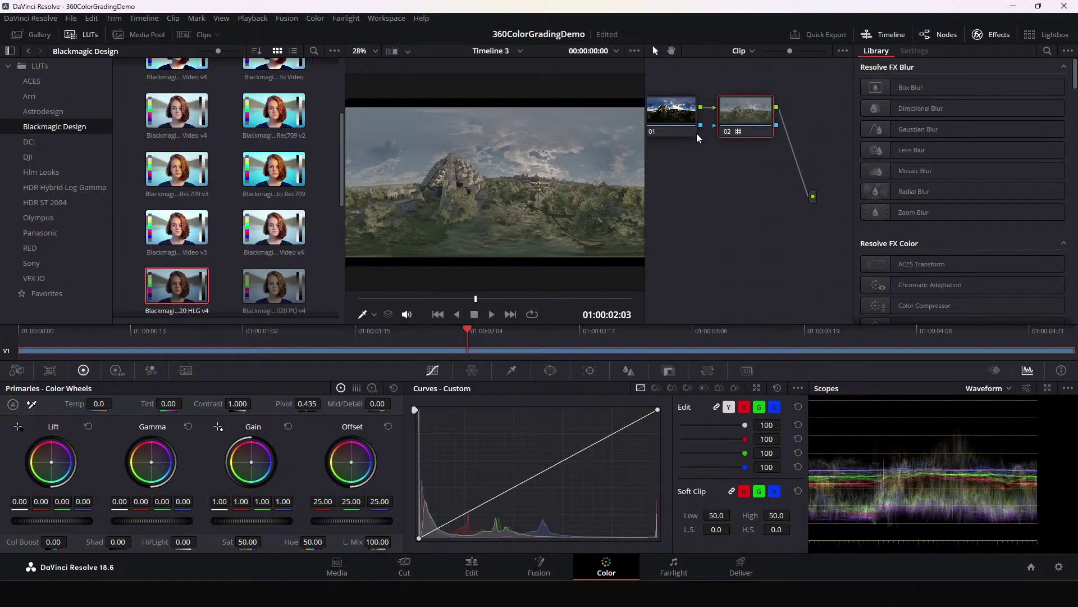
# Step: Add a serial node after node 02, keeping the node graph open
pyautogui.hotkey('alt', 's')
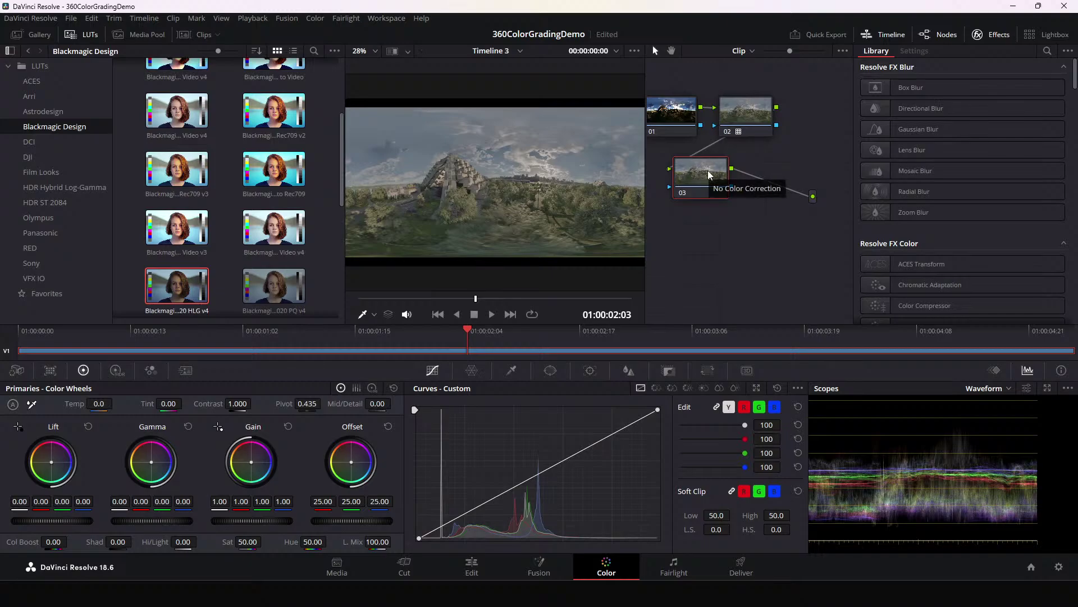
pyautogui.click(867, 41)
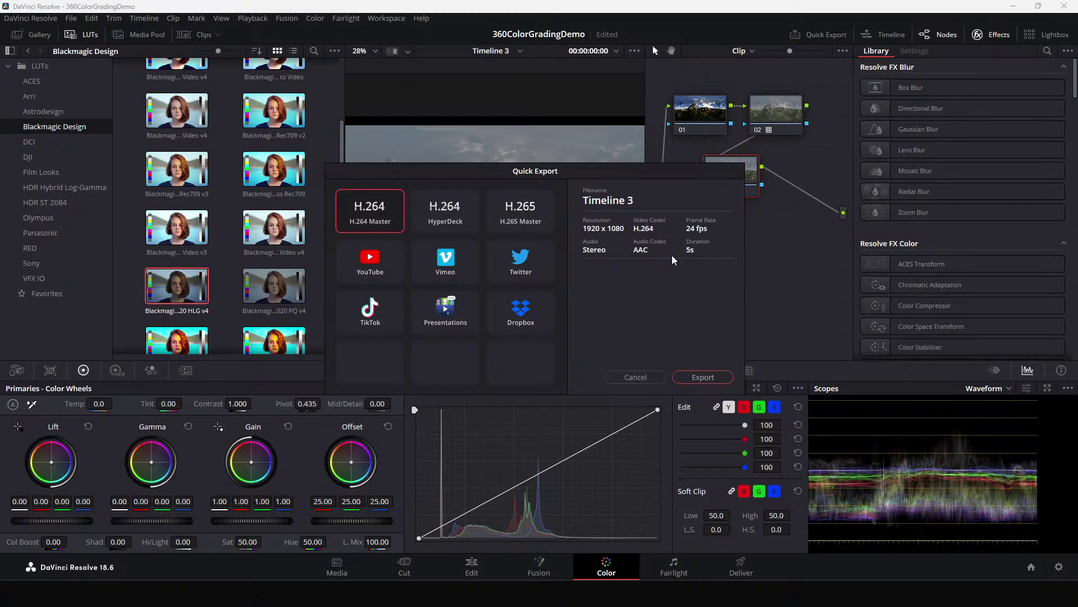
pyautogui.click(635, 377)
pyautogui.click(943, 38)
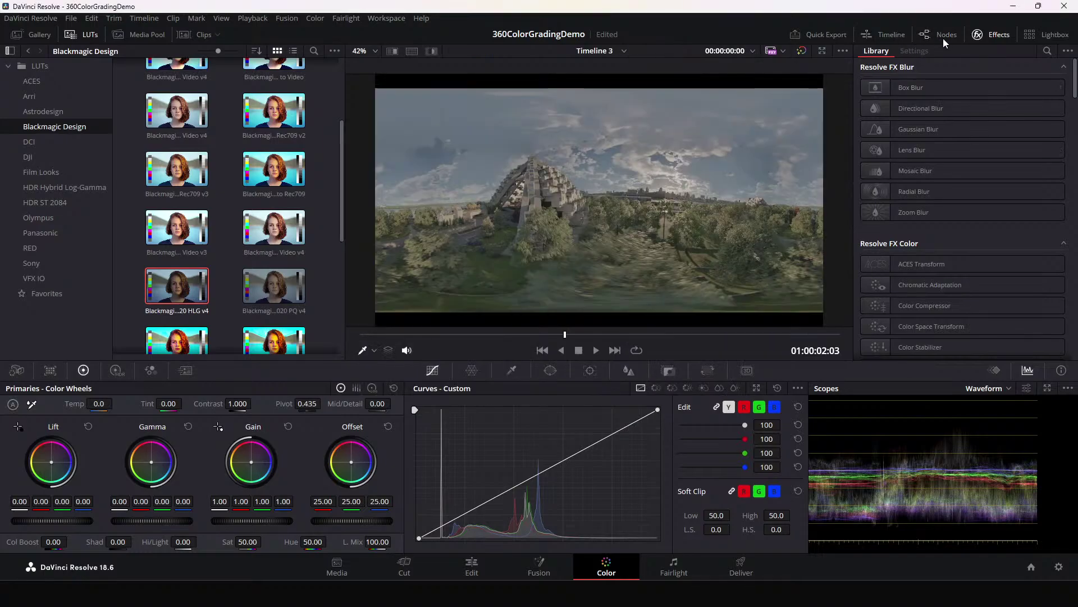
pyautogui.click(942, 38)
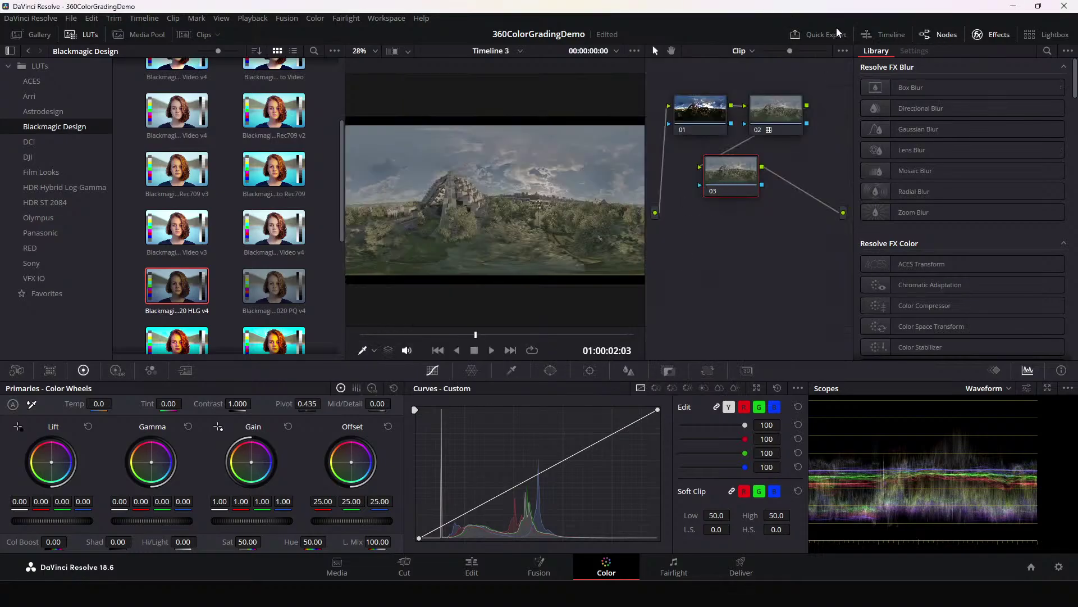
# Step: Preview the Blackmagic Design and Film Looks LUTs, and apply DCI-P3 Fujifilm 3513DI D65 to node 03
pyautogui.click(37, 35)
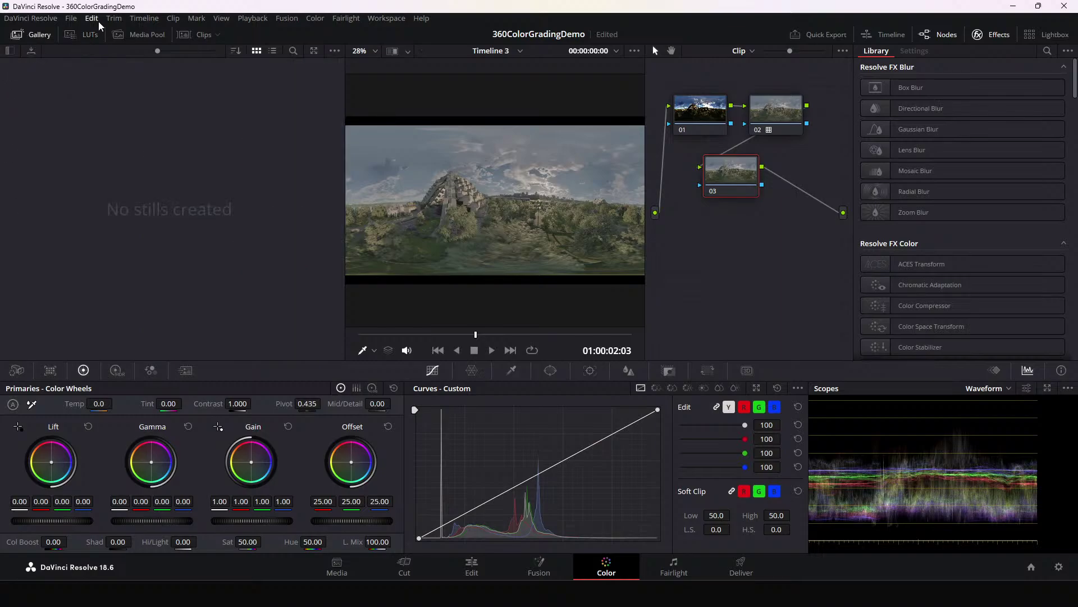
pyautogui.click(85, 35)
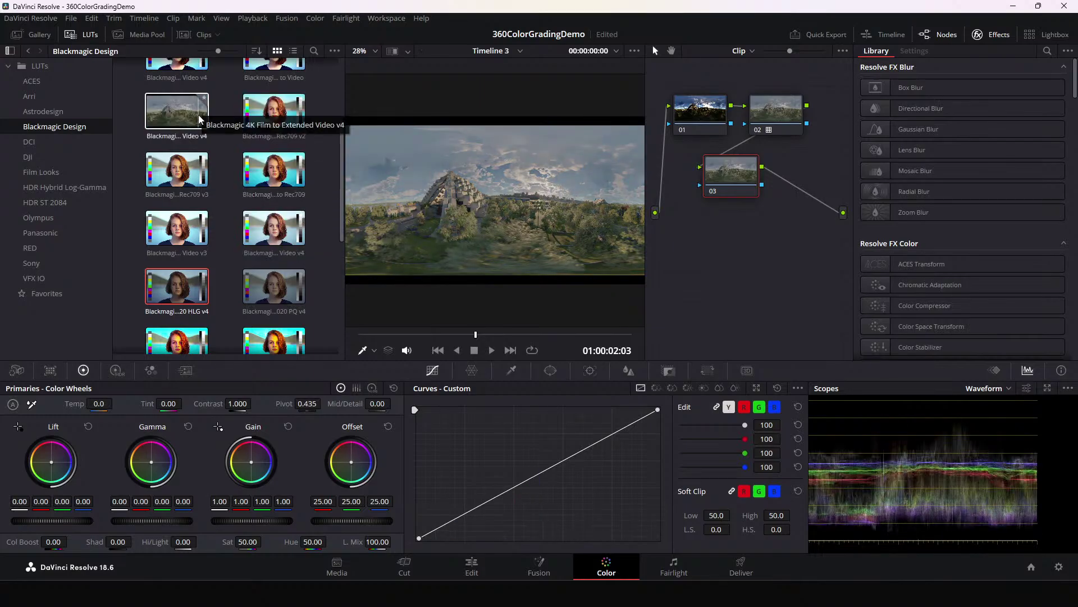
pyautogui.scroll(3, 189, 145)
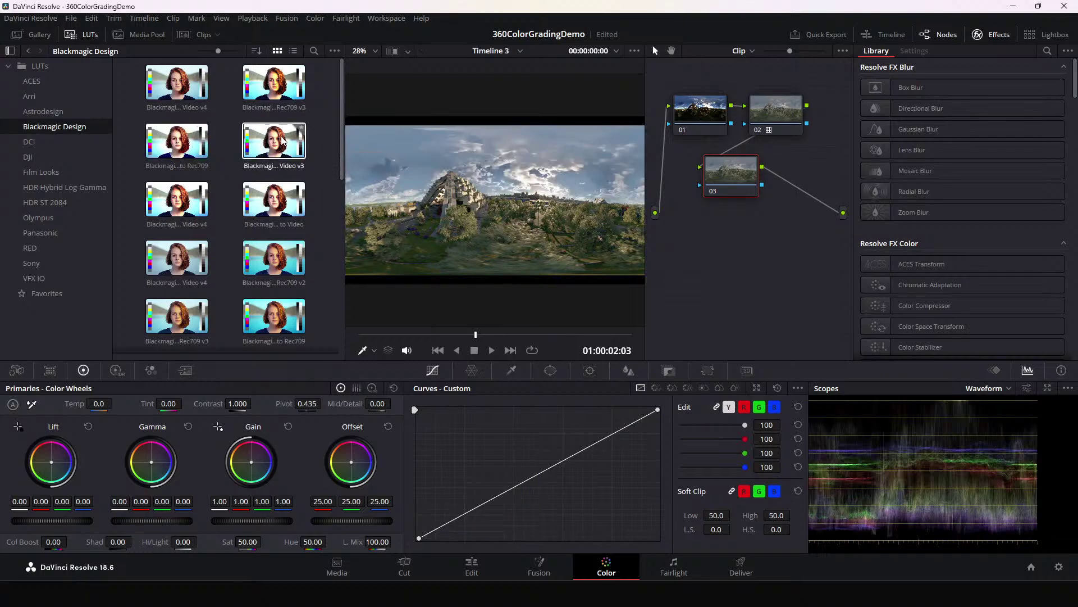
pyautogui.scroll(-3, 284, 169)
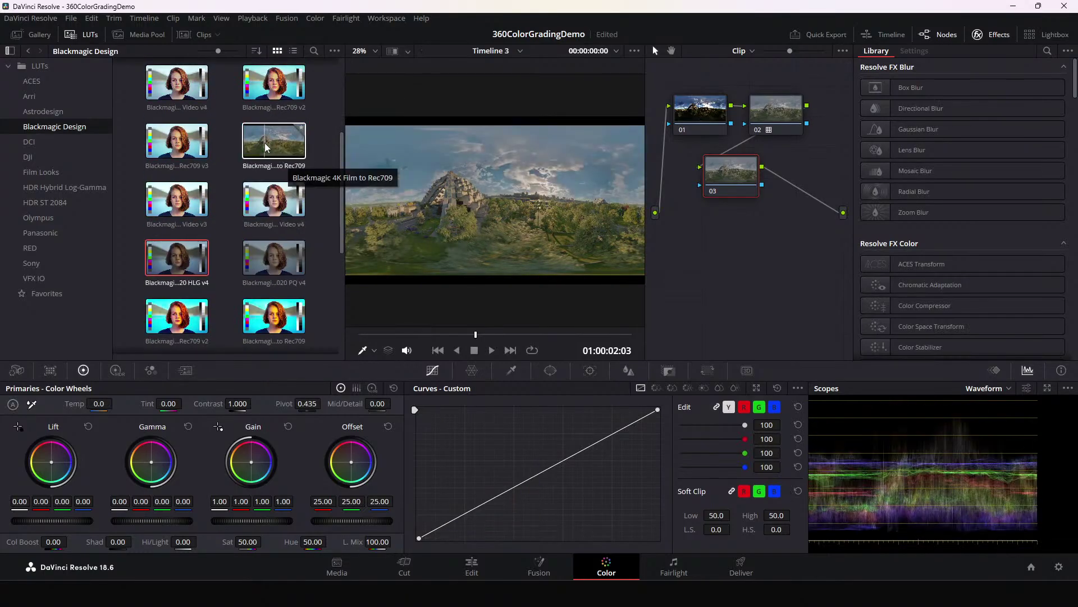
pyautogui.click(41, 172)
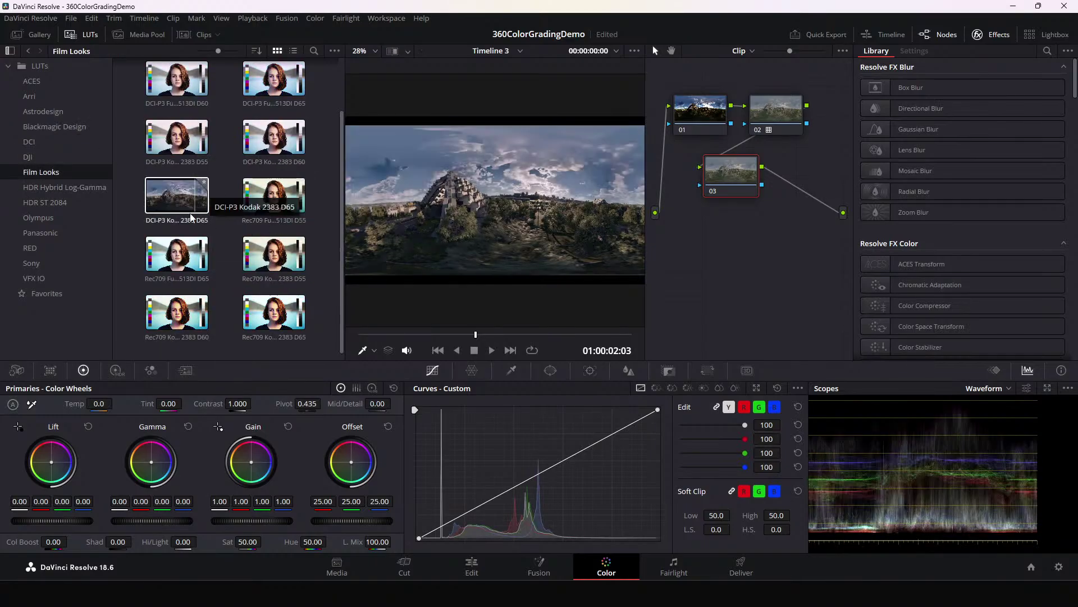
pyautogui.scroll(1, 198, 147)
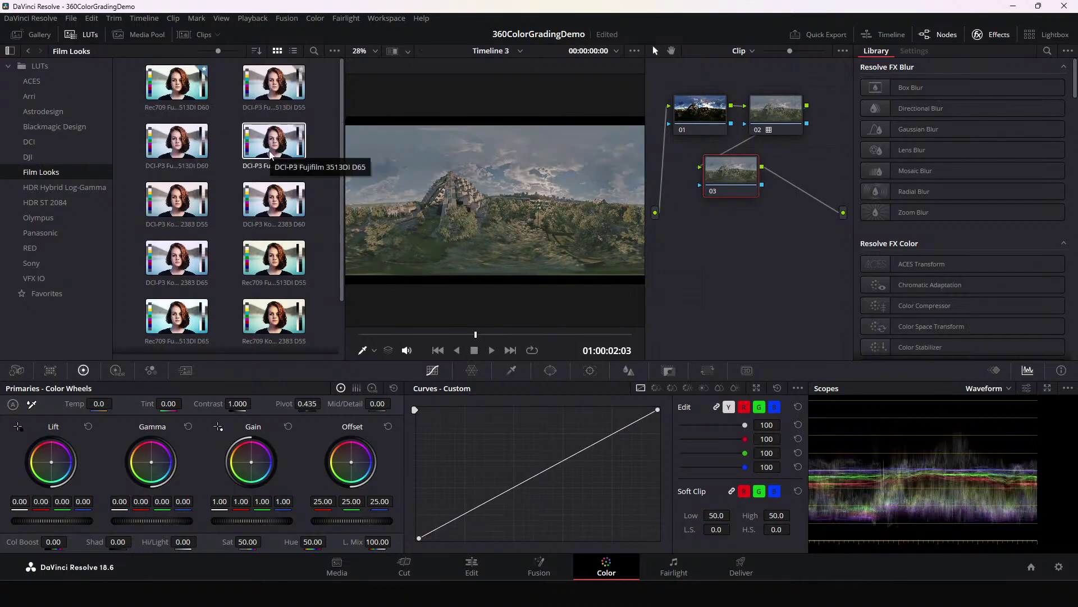
pyautogui.moveTo(271, 149); pyautogui.dragTo(733, 181)
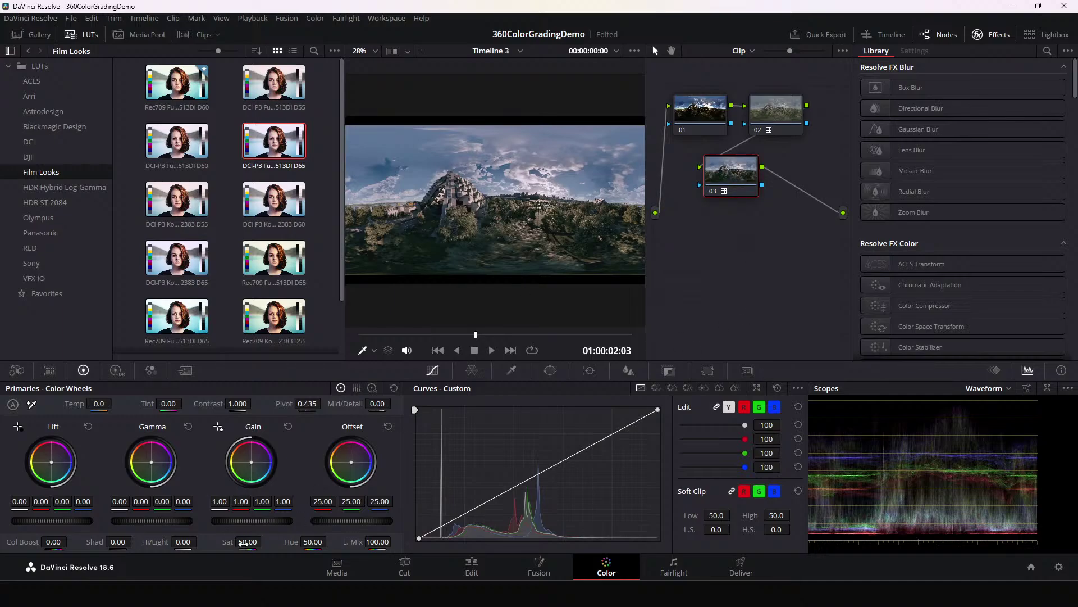
# Step: Set node 03's saturation to 100 and its highlights to -100
pyautogui.moveTo(243, 544); pyautogui.dragTo(265, 541)
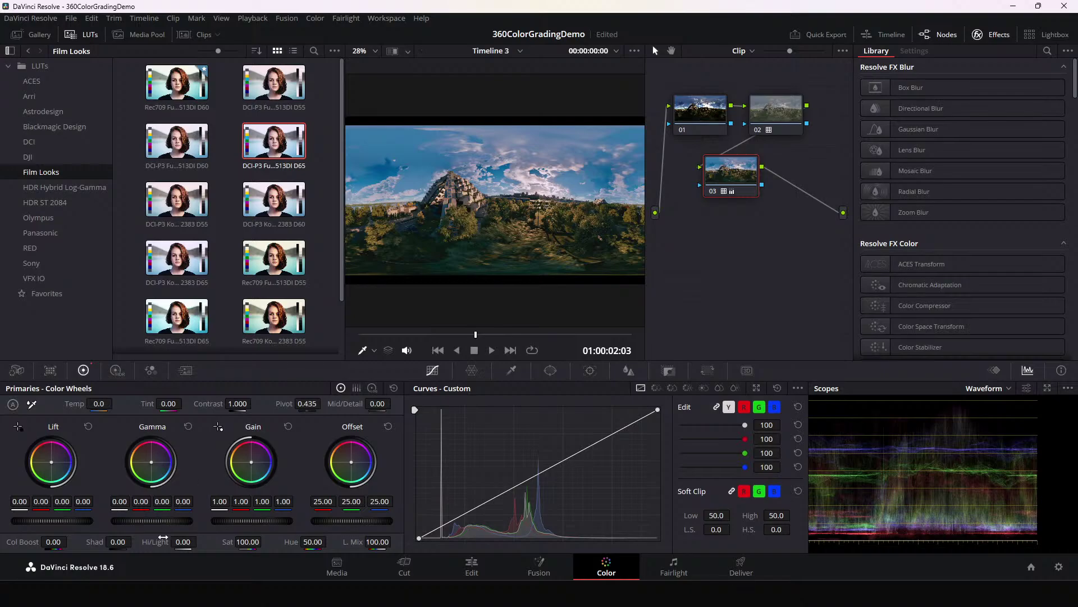
pyautogui.moveTo(163, 538); pyautogui.dragTo(116, 537)
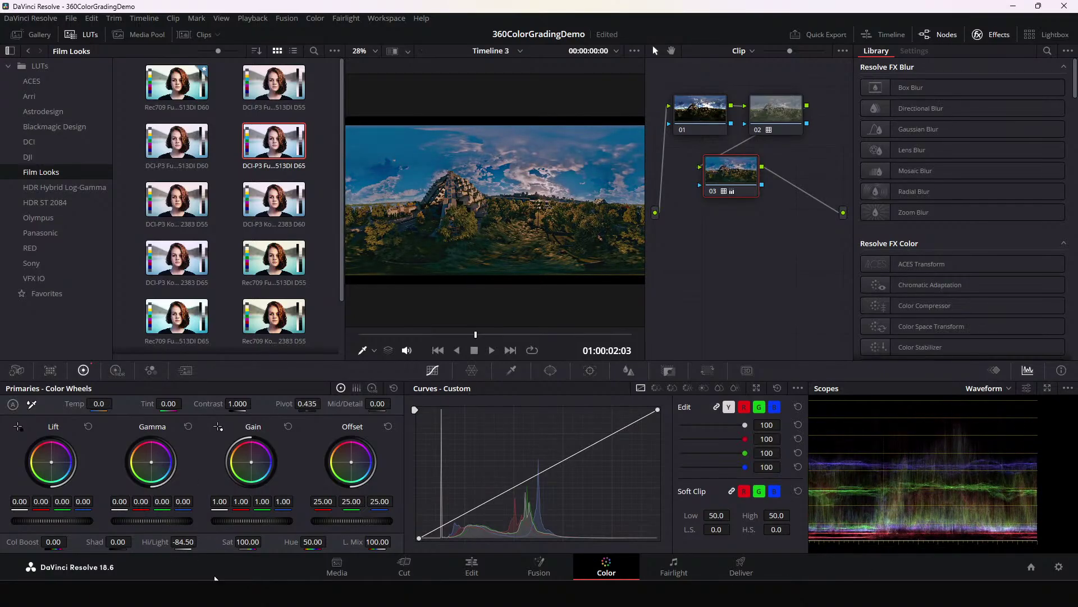
pyautogui.moveTo(182, 538); pyautogui.dragTo(112, 541)
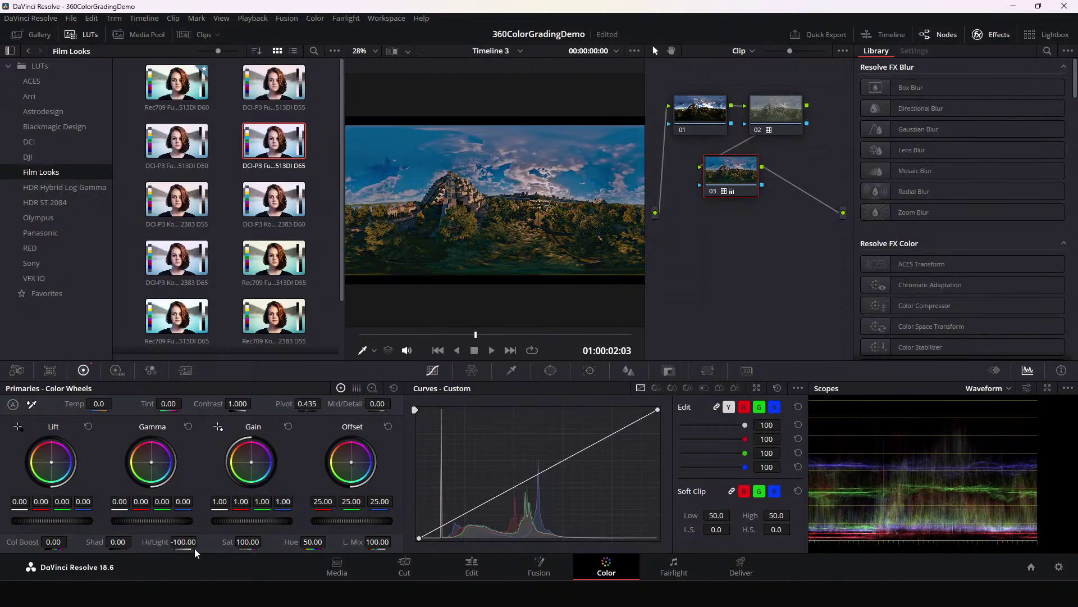
# Step: Fine-tune node 03's highlights and adjust its shadows
pyautogui.moveTo(185, 542); pyautogui.dragTo(140, 542)
pyautogui.moveTo(184, 543); pyautogui.dragTo(220, 542)
pyautogui.moveTo(121, 542)
pyautogui.mouseDown()
pyautogui.moveTo(138, 542)
pyautogui.moveTo(110, 542)
pyautogui.moveTo(120, 542)
pyautogui.mouseUp()
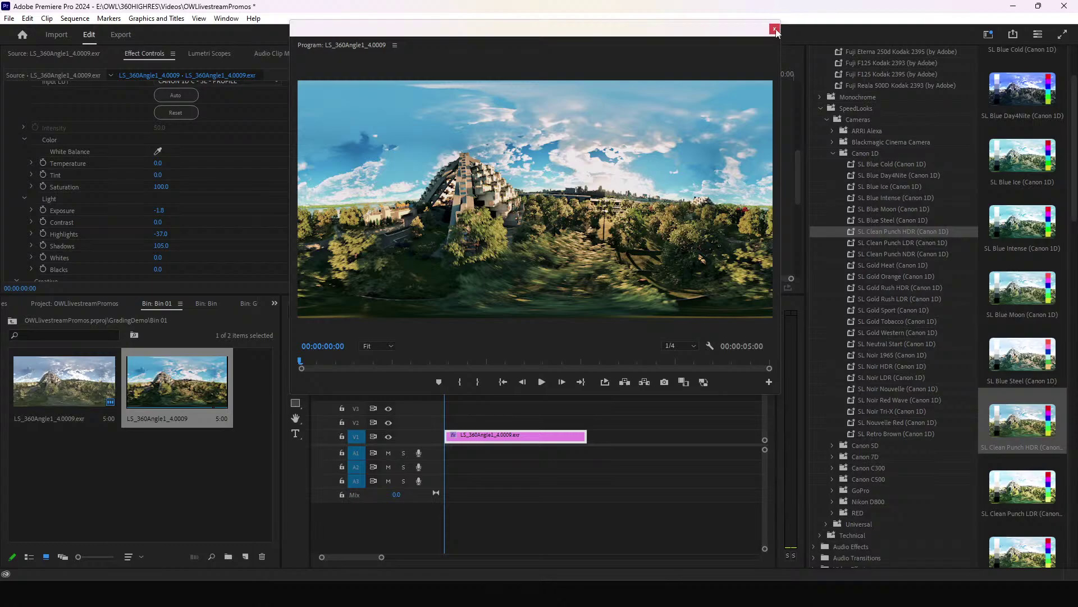
# Step: In Premiere Pro, create a new bin inside Bin 01 with the default name and open it
pyautogui.rightClick(204, 479)
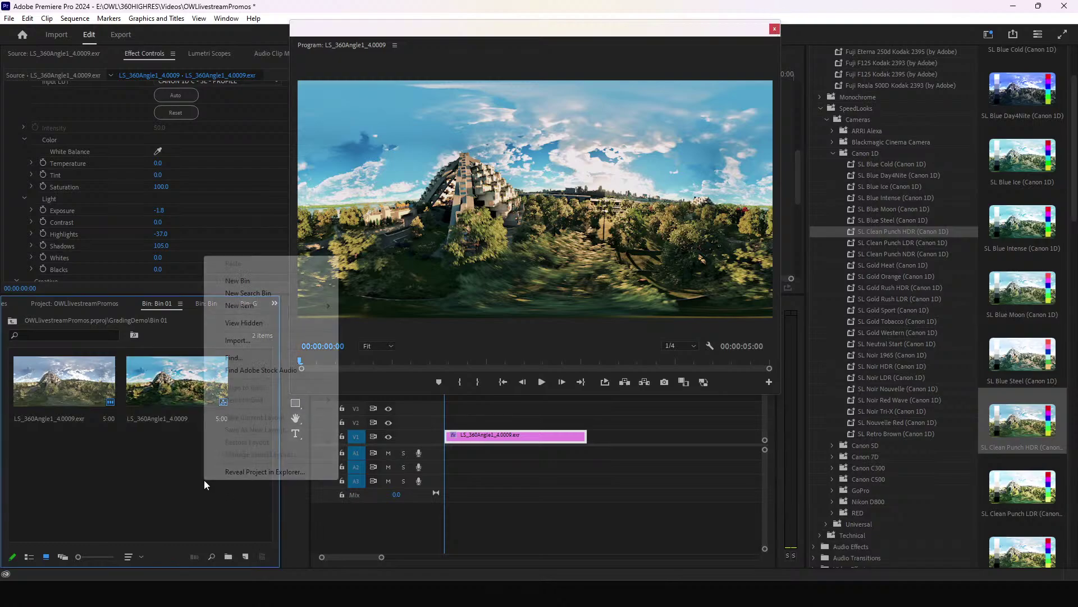
pyautogui.click(257, 282)
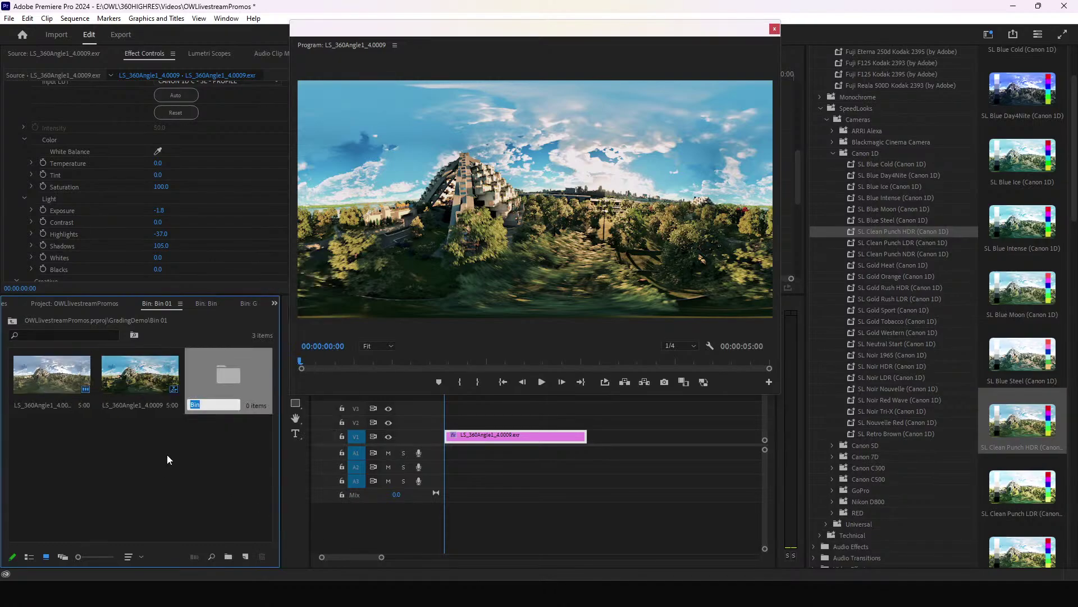
pyautogui.click(167, 454)
pyautogui.doubleClick(230, 379)
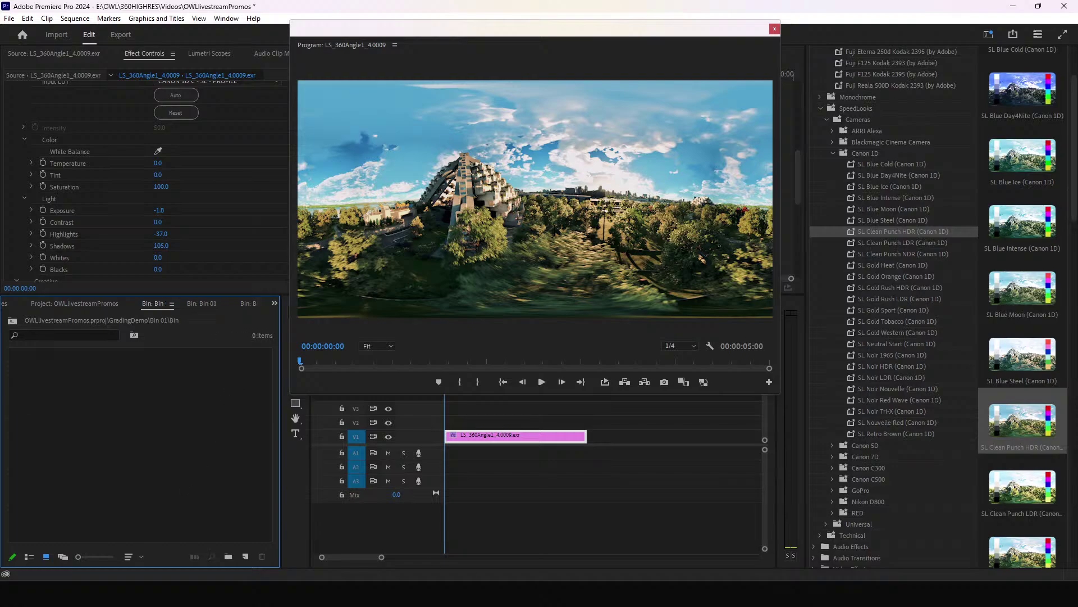
# Step: Import the LS_360Angle1_4.0009 EXR file from the Garden folder into the new empty bin
pyautogui.hotkey('alt', 'Tab')
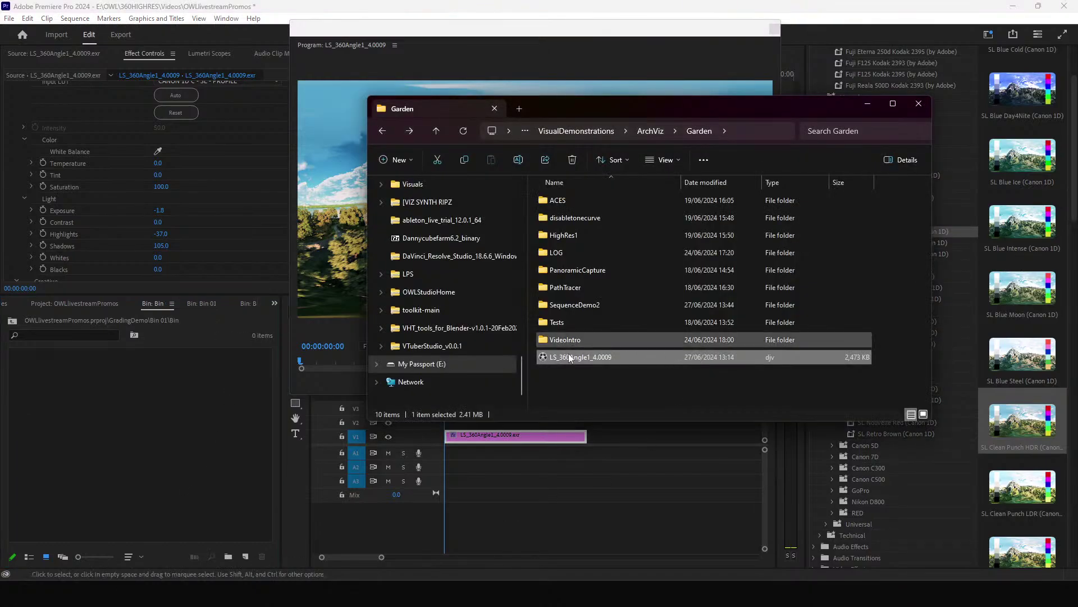
pyautogui.moveTo(572, 357); pyautogui.dragTo(200, 369)
pyautogui.click(46, 384)
# Step: Set the imported EXR clip to ignore its alpha channel and create a new sequence from it
pyautogui.rightClick(29, 399)
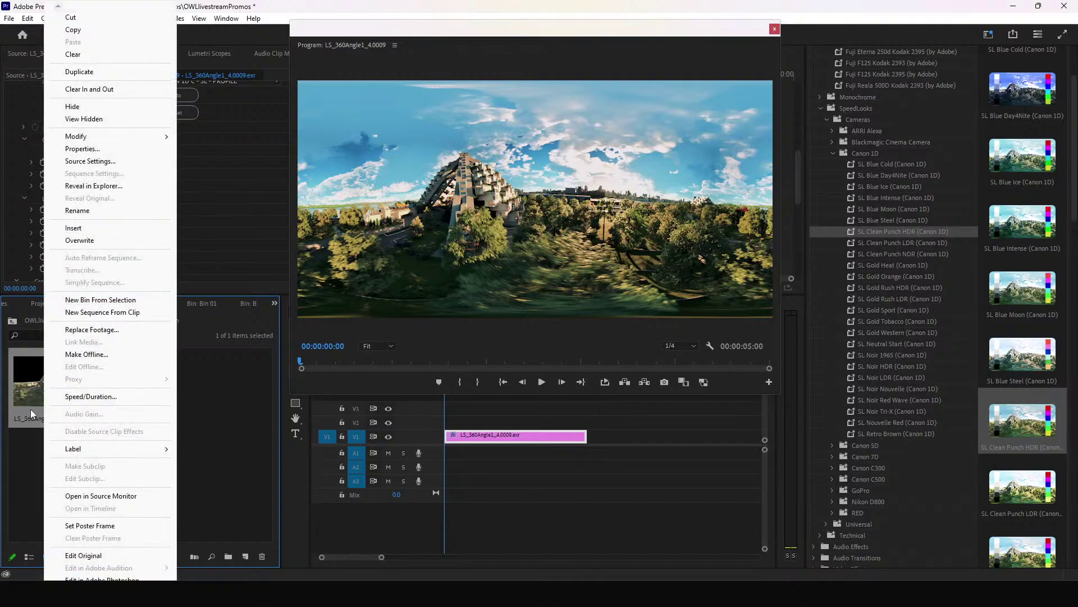
pyautogui.moveTo(126, 136)
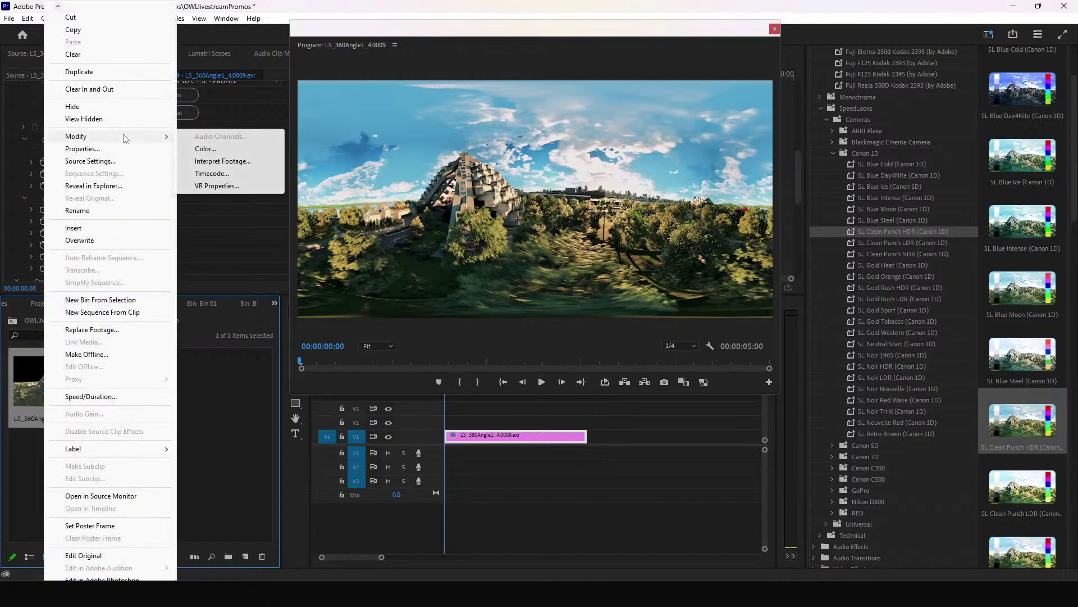
pyautogui.click(204, 149)
pyautogui.click(344, 144)
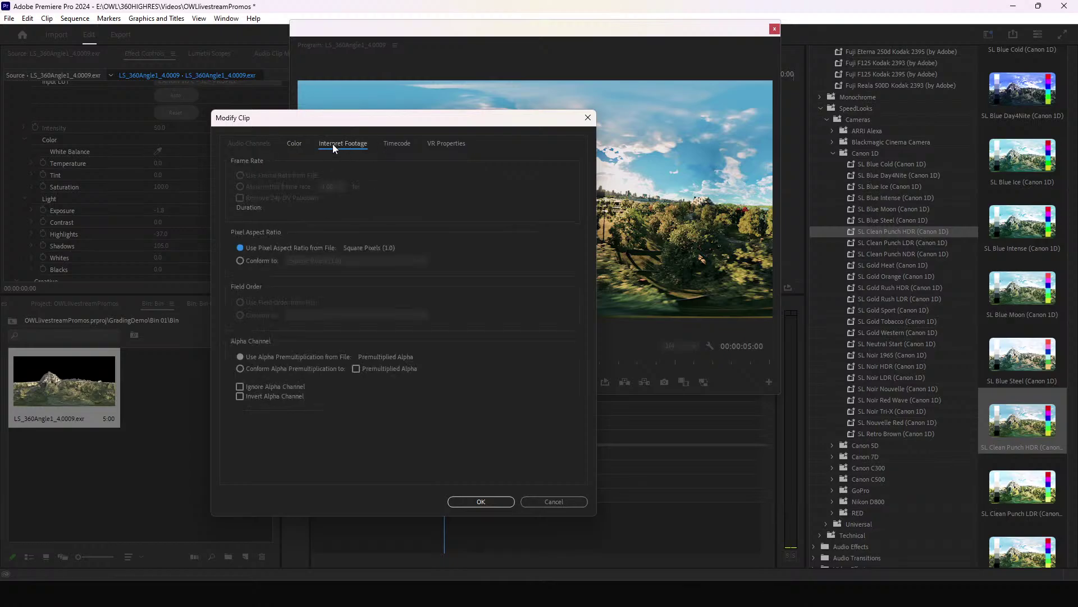
pyautogui.click(242, 385)
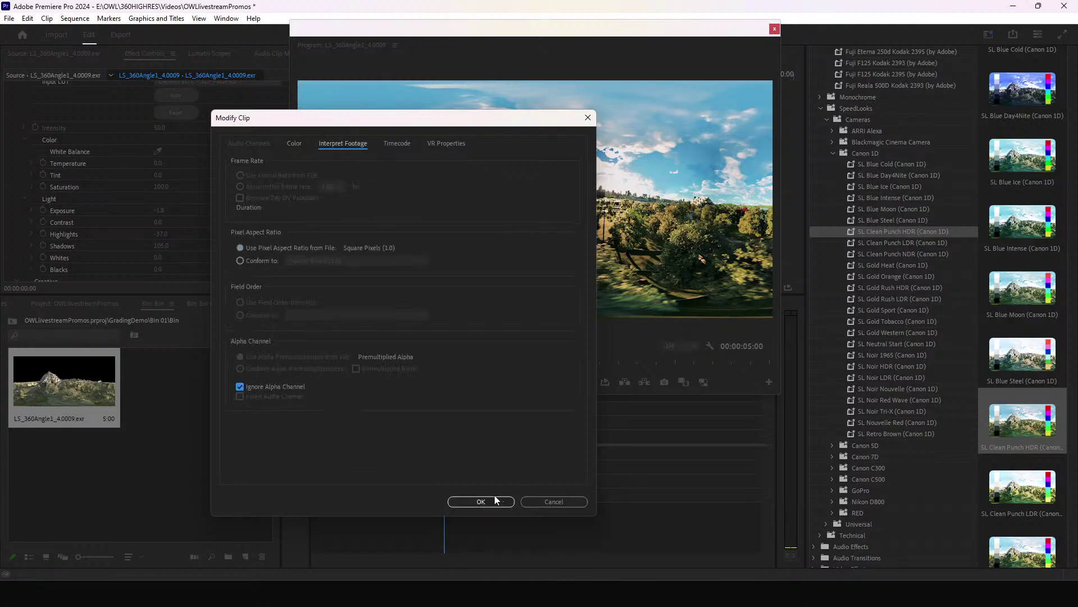
pyautogui.click(480, 503)
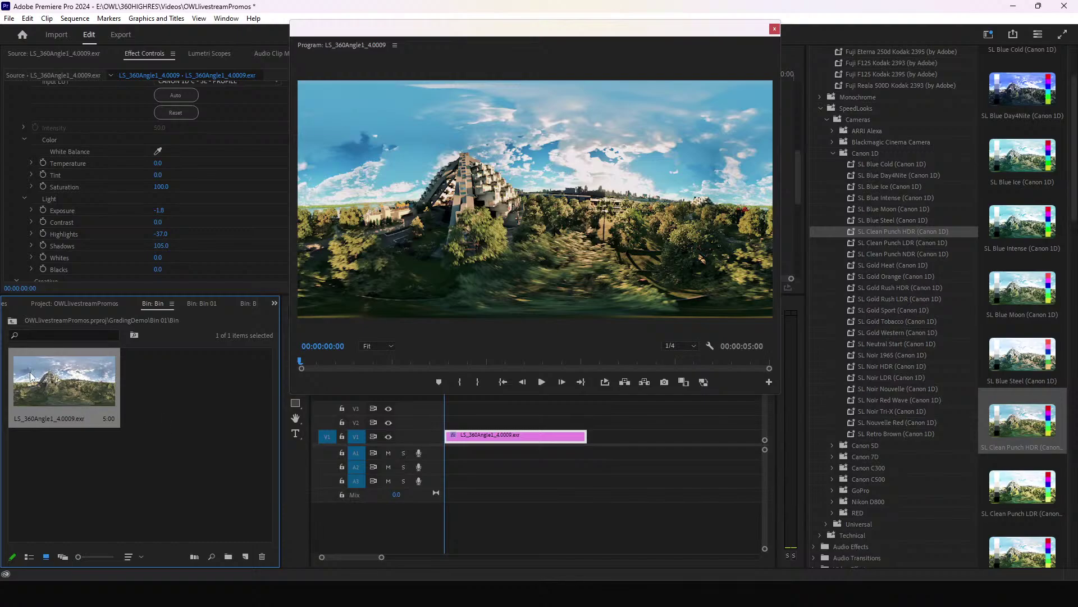
pyautogui.rightClick(61, 392)
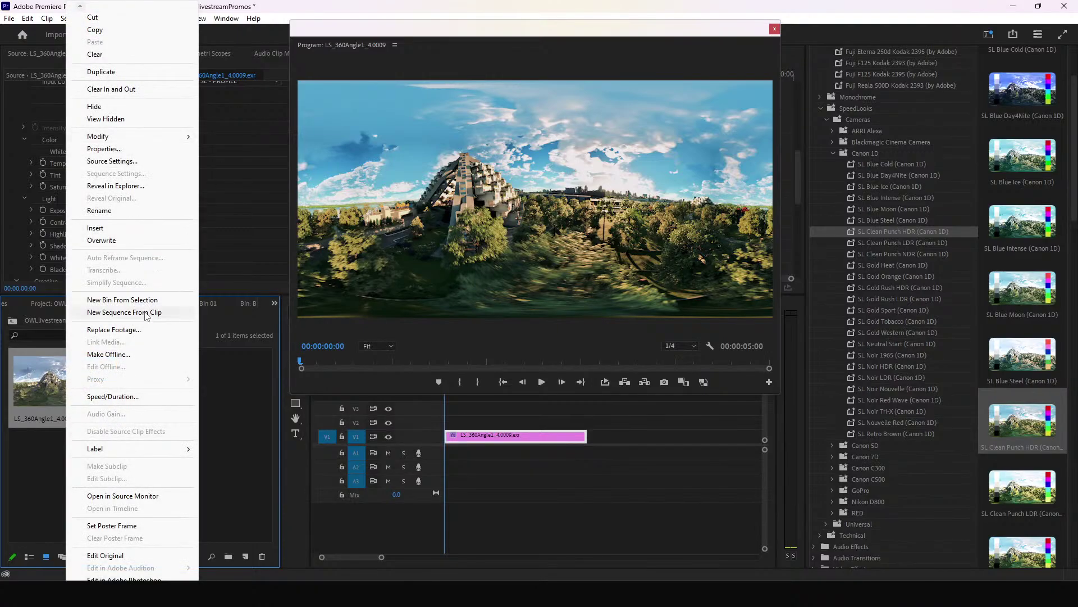
pyautogui.click(169, 312)
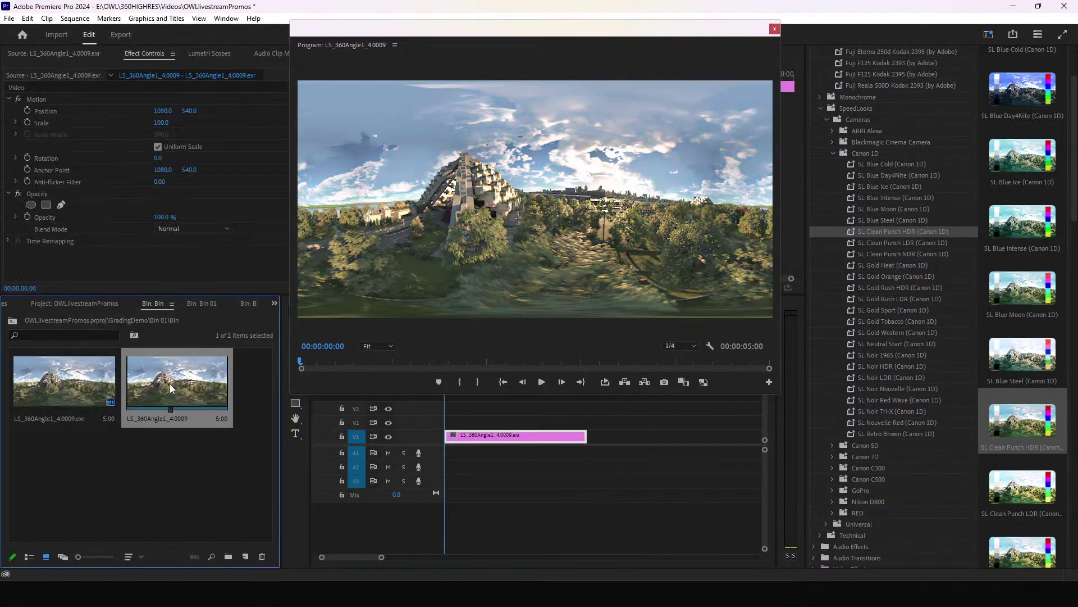
# Step: Review the channel assignments in the EXR clip's OpenEXR source settings, including the alpha options, without changing them
pyautogui.rightClick(58, 392)
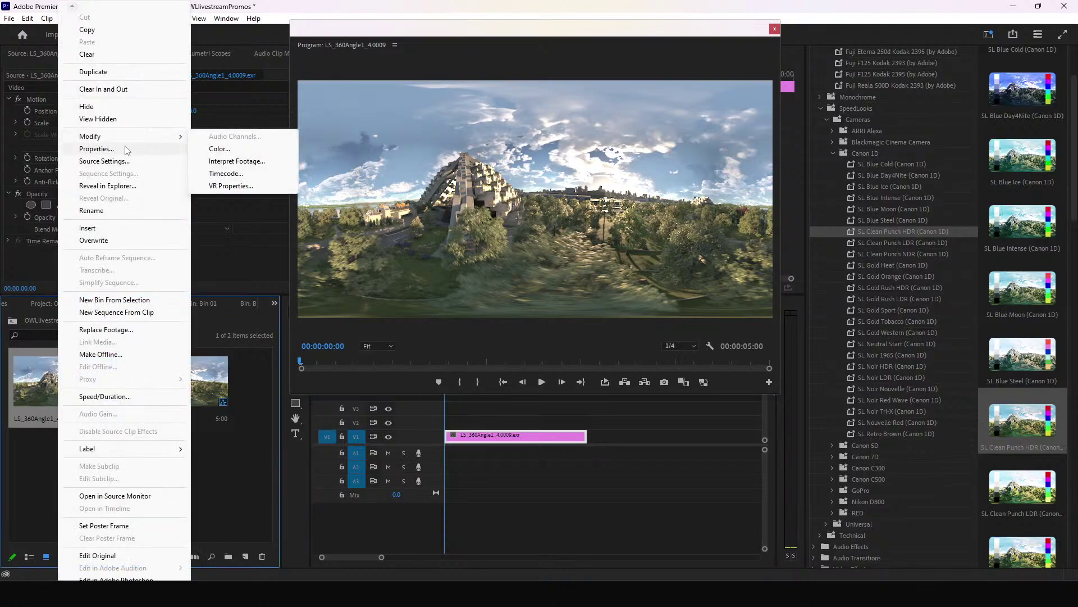
pyautogui.click(119, 161)
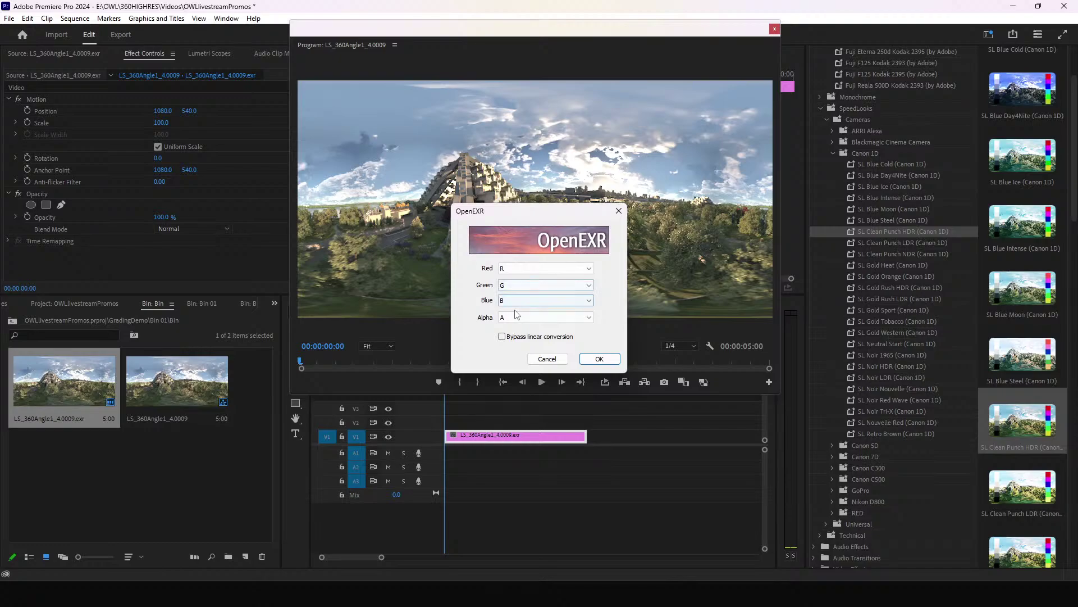
pyautogui.click(514, 317)
pyautogui.click(519, 327)
pyautogui.click(618, 211)
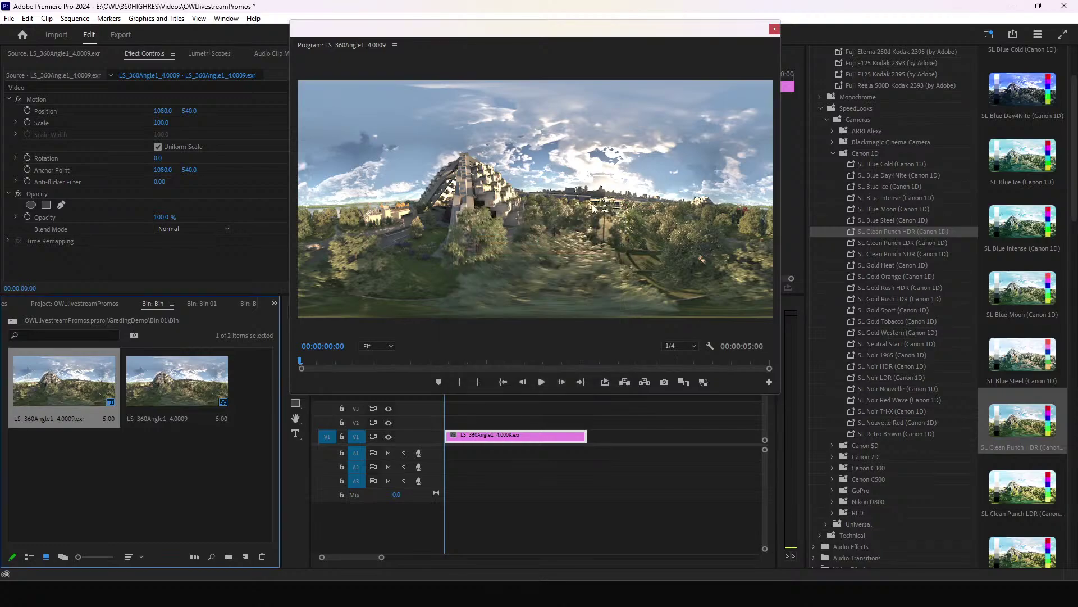
# Step: Apply the SL Blue Intense (Canon 1D) and SL Gold Western (Canon 1D) Lumetri presets to the clip on V1
pyautogui.moveTo(523, 31); pyautogui.dragTo(525, 20)
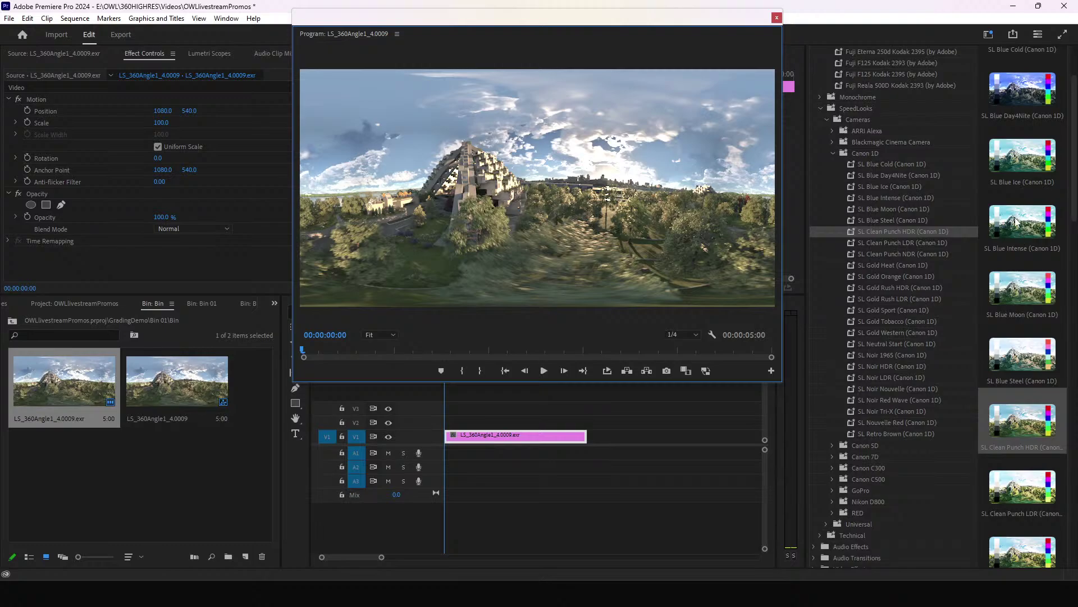
pyautogui.moveTo(1022, 222); pyautogui.dragTo(559, 442)
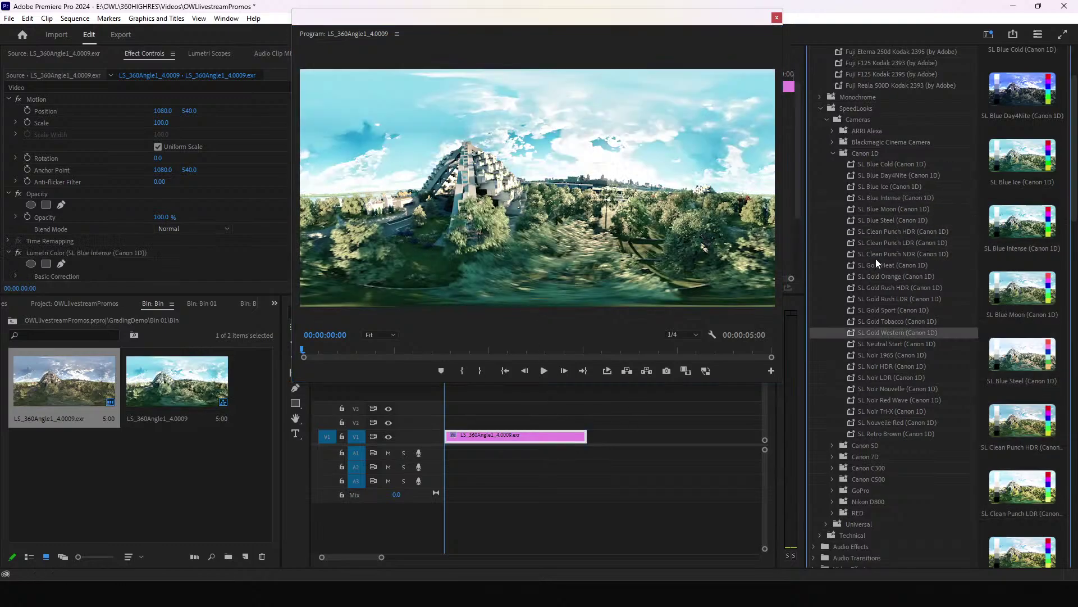
pyautogui.scroll(-2, 875, 372)
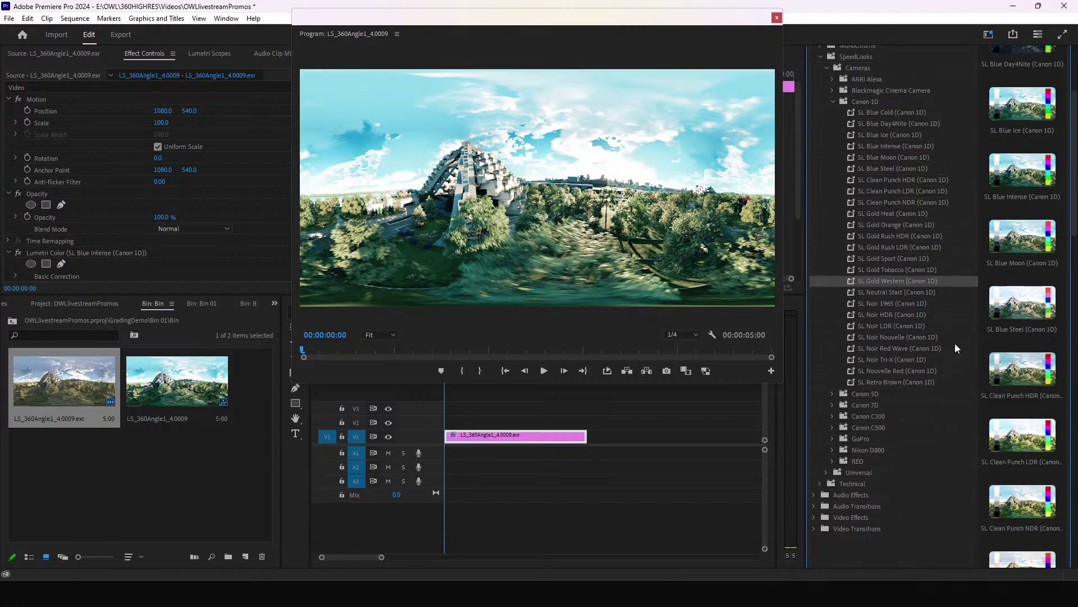
pyautogui.moveTo(905, 281); pyautogui.dragTo(537, 437)
# Step: Collapse both Lumetri Color effects on the clip and disable the SL Gold Western one
pyautogui.scroll(-2, 58, 242)
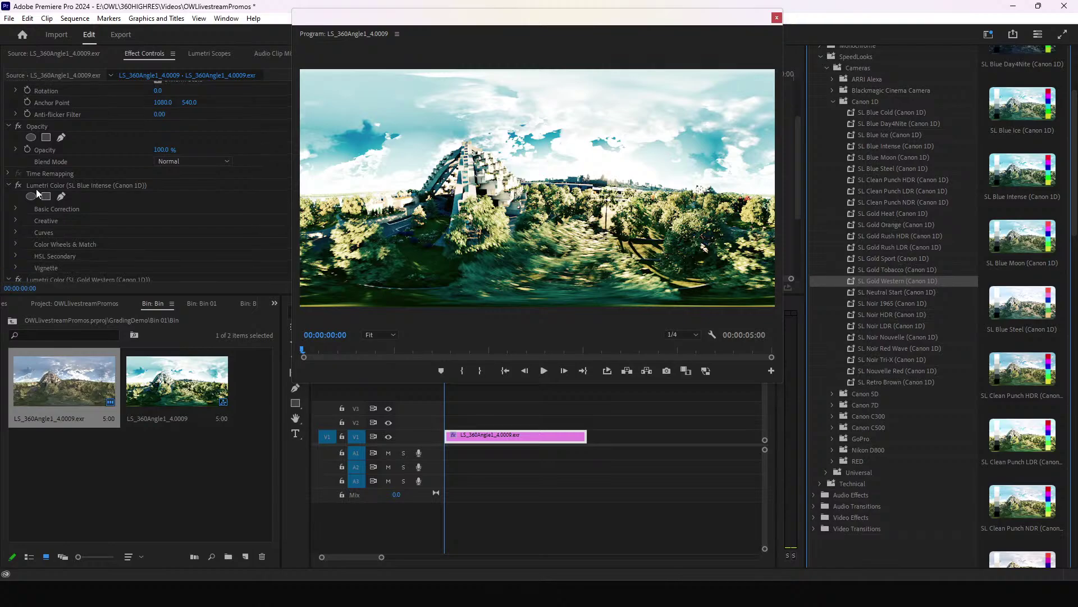
pyautogui.click(8, 186)
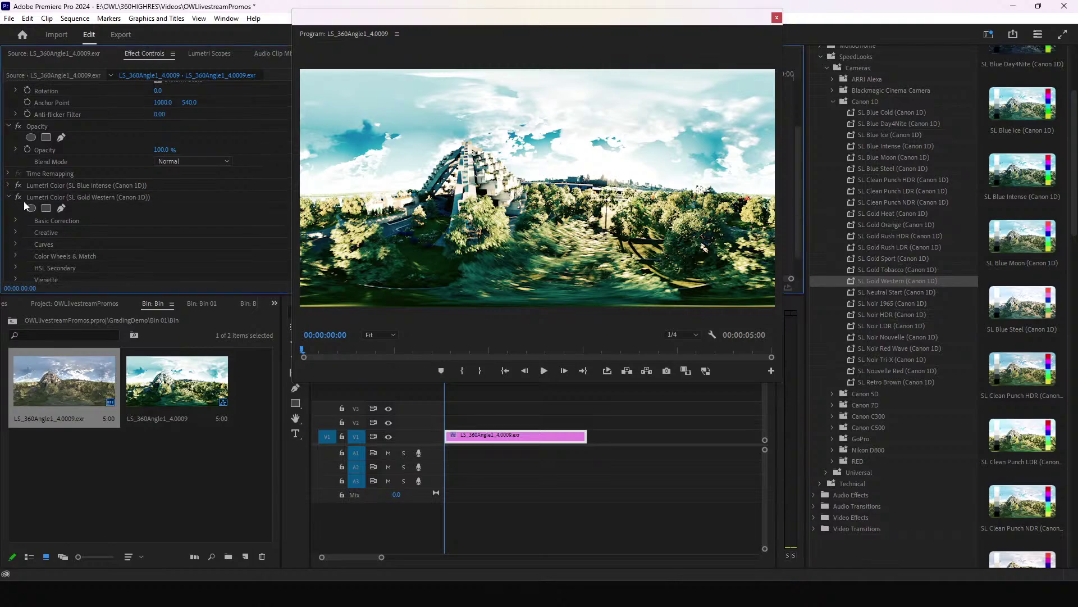
pyautogui.click(8, 197)
pyautogui.click(18, 252)
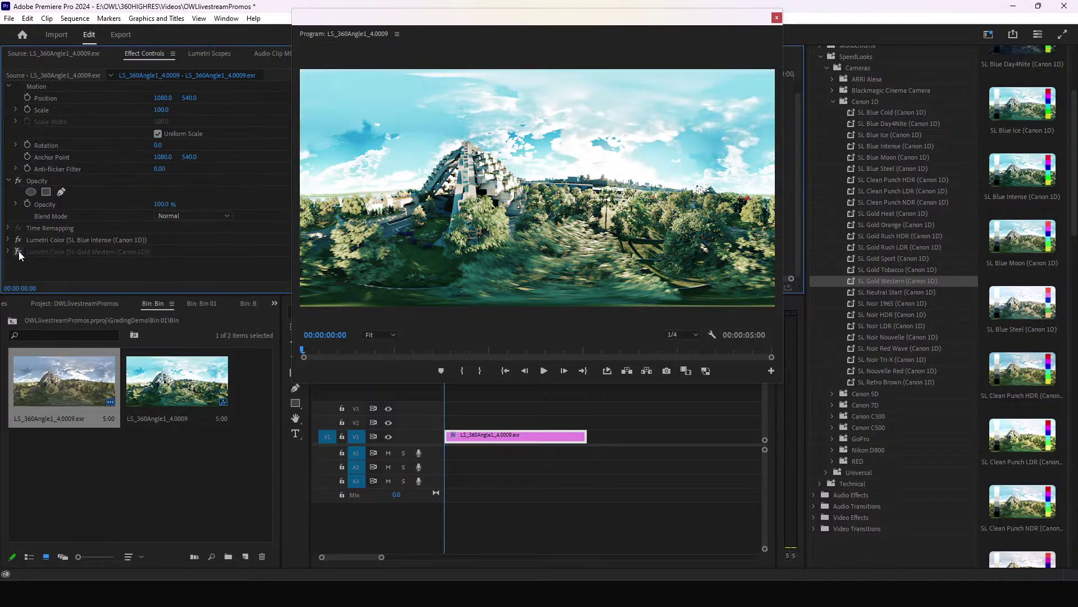
# Step: Set the blacks to -49 in the Basic Correction of the SL Blue Intense Lumetri effect
pyautogui.click(48, 243)
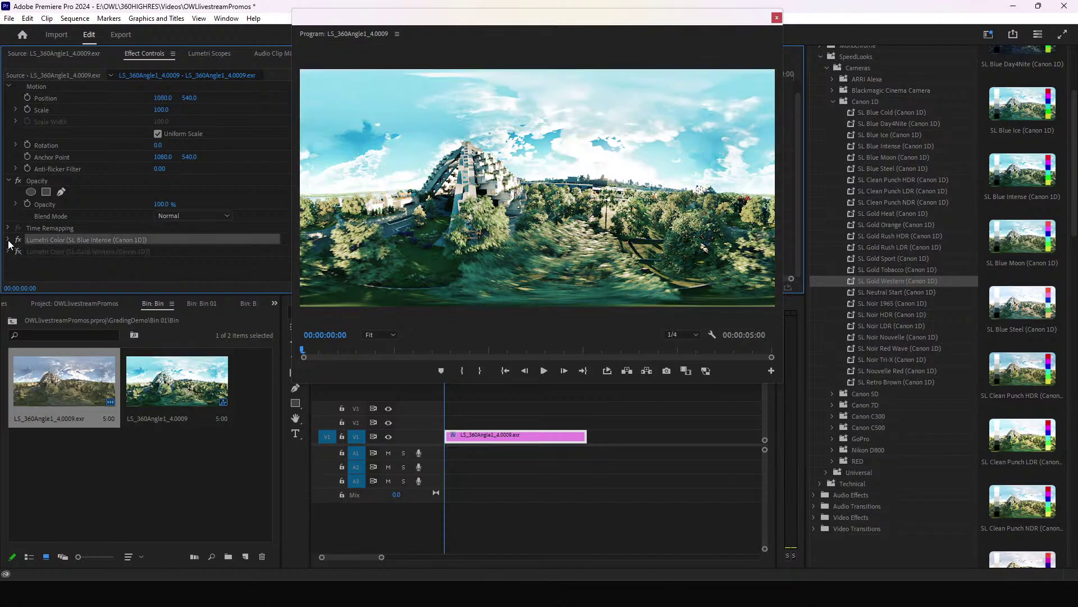
pyautogui.click(8, 240)
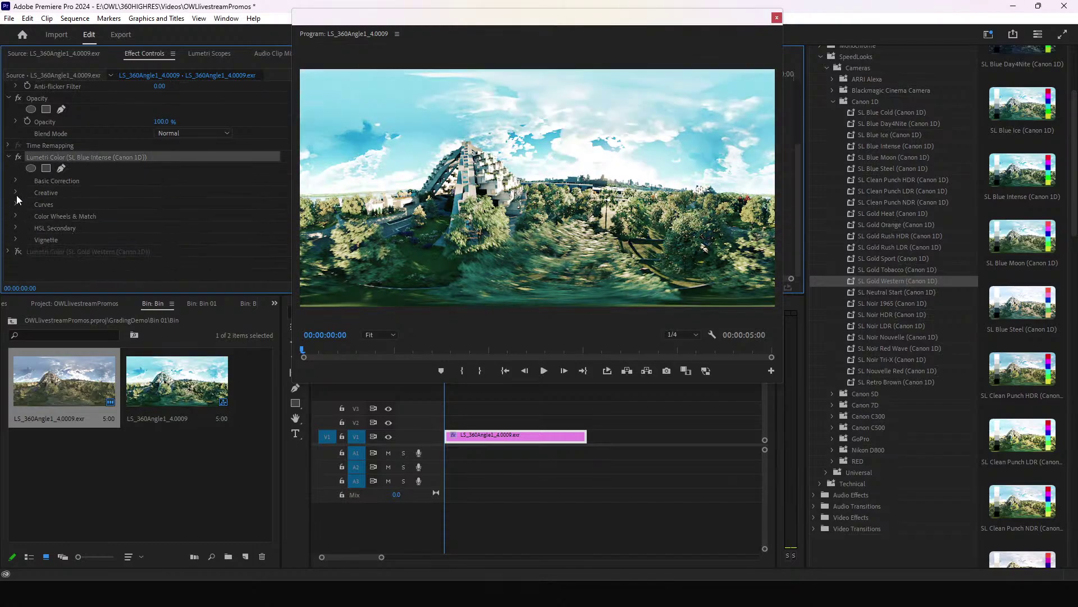
pyautogui.click(15, 192)
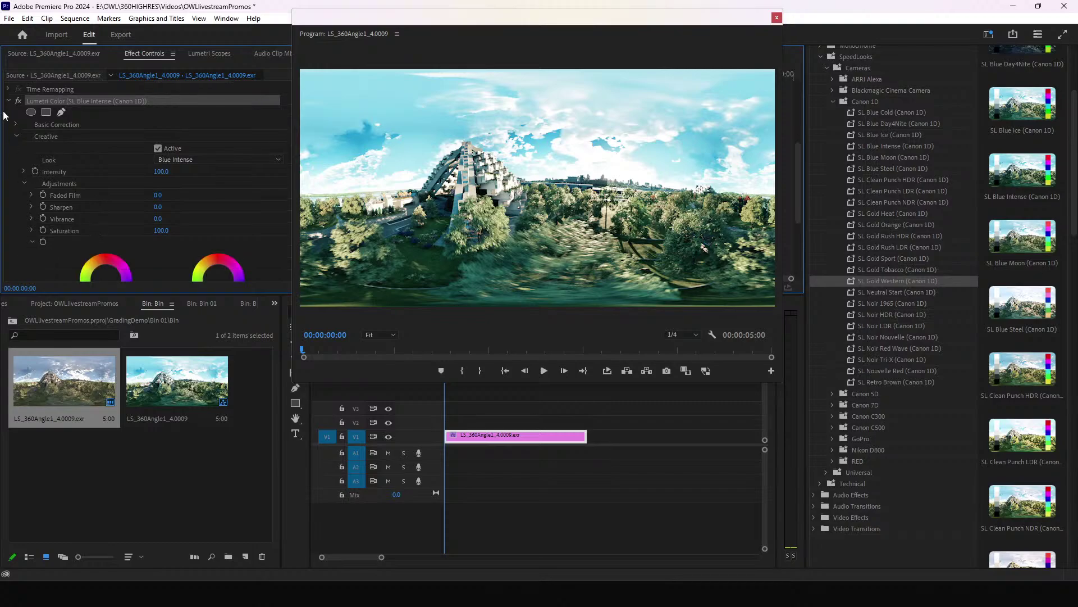
pyautogui.click(16, 135)
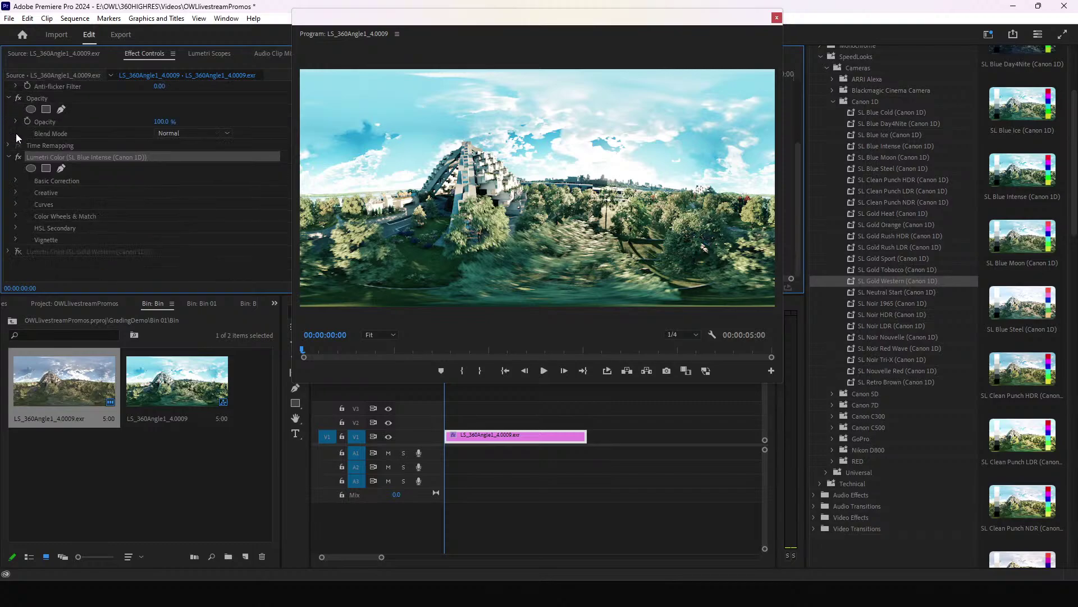
pyautogui.click(16, 180)
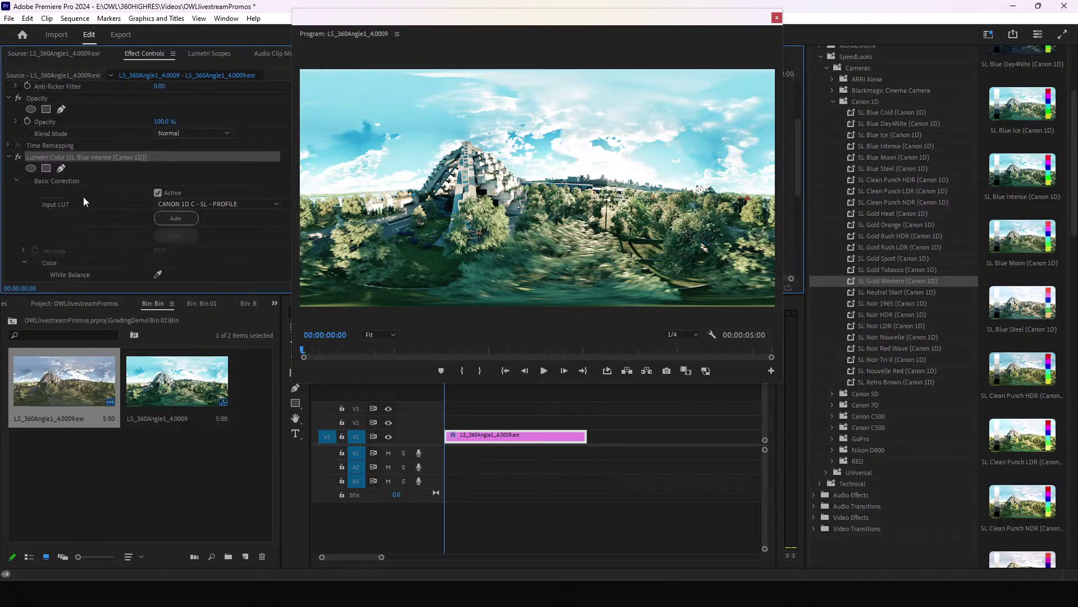
pyautogui.scroll(-5, 83, 201)
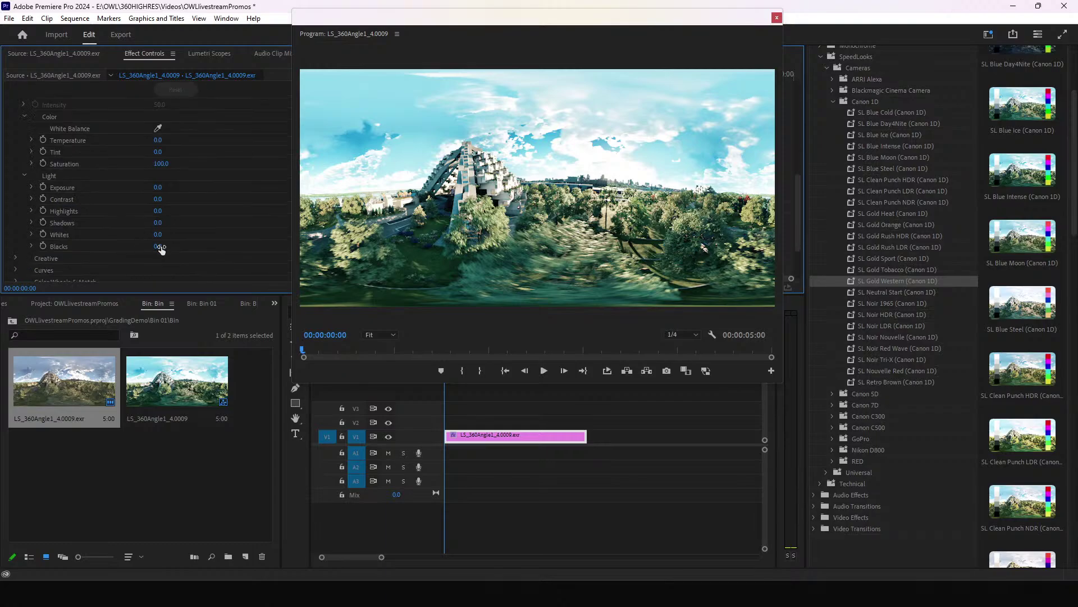
pyautogui.moveTo(161, 251); pyautogui.dragTo(111, 164)
# Step: Search the effects for Lumetri Color and apply the plain color correction effect to the clip on V1
pyautogui.scroll(2, 902, 252)
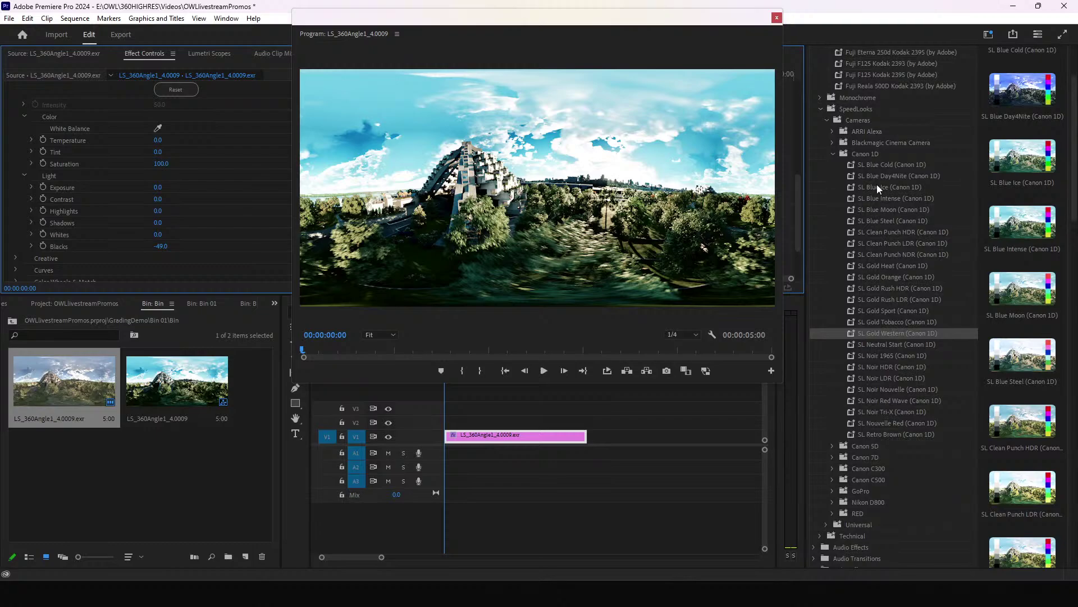
pyautogui.scroll(4, 1071, 112)
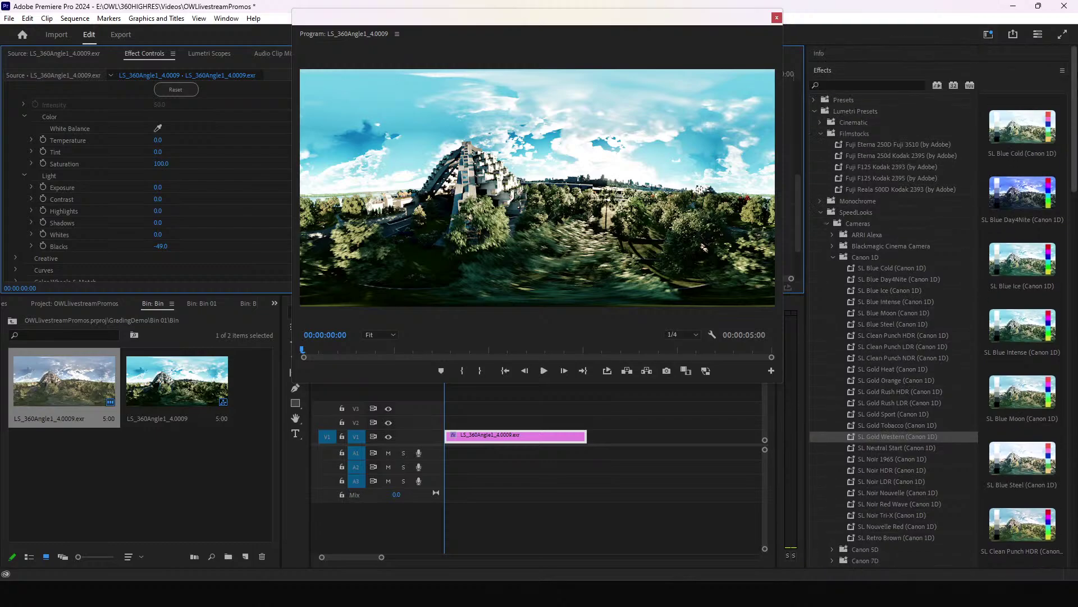
pyautogui.click(900, 82)
pyautogui.write('lumetri')
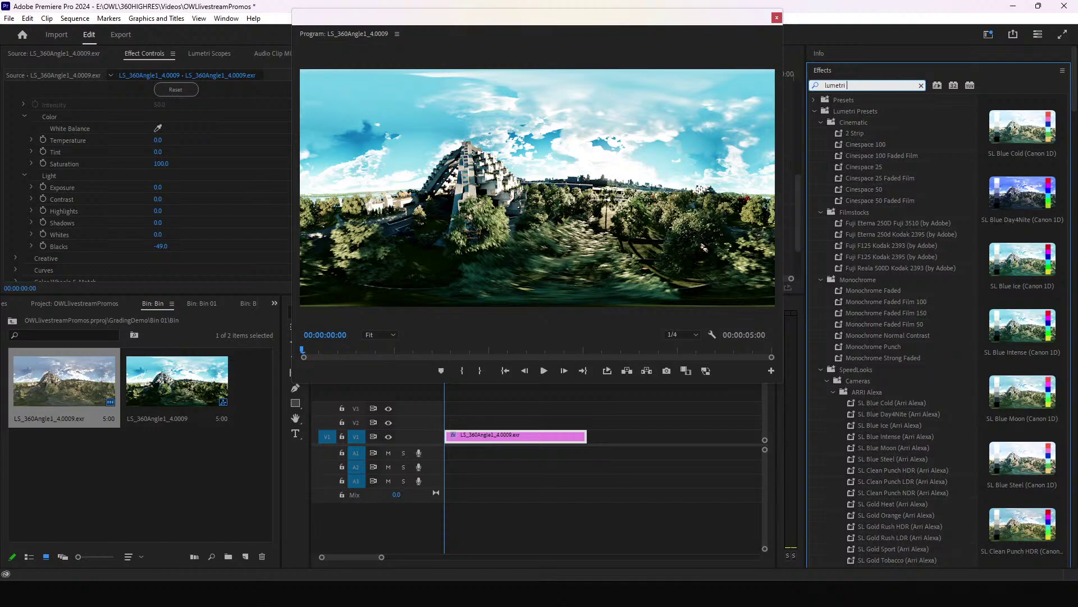
pyautogui.write(' colo')
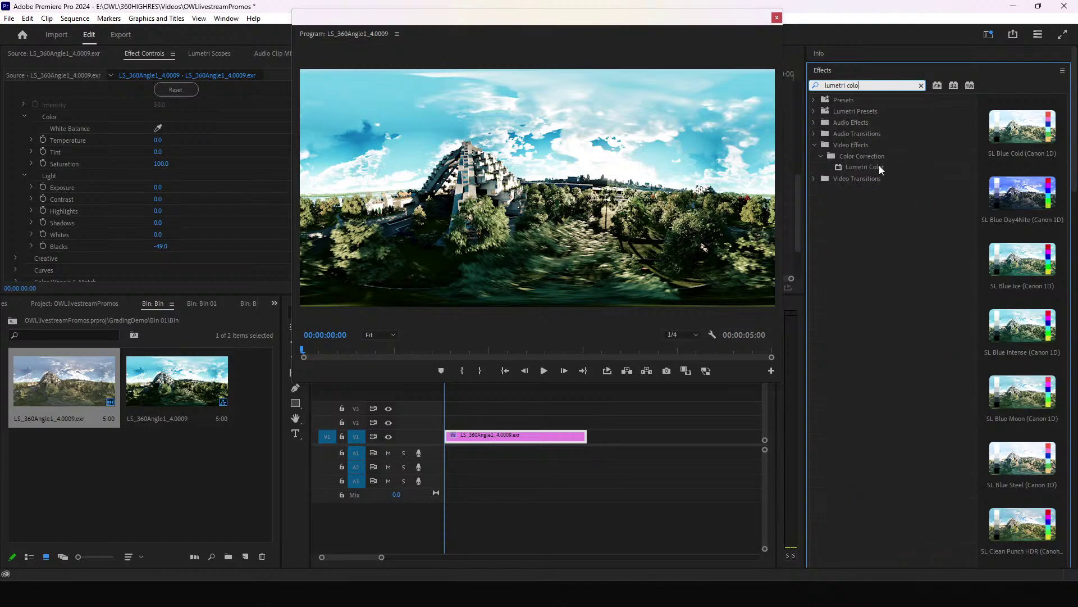
pyautogui.moveTo(879, 167); pyautogui.dragTo(487, 437)
# Step: Disable the SL Blue Intense Lumetri effect on the clip and collapse its settings
pyautogui.scroll(3, 109, 181)
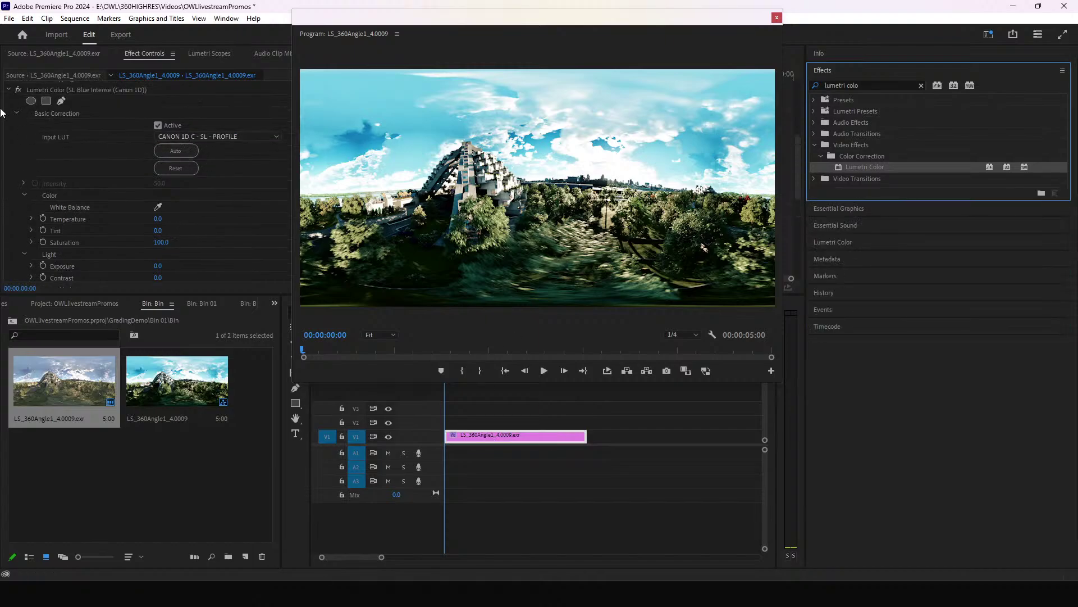
pyautogui.click(18, 89)
pyautogui.click(9, 89)
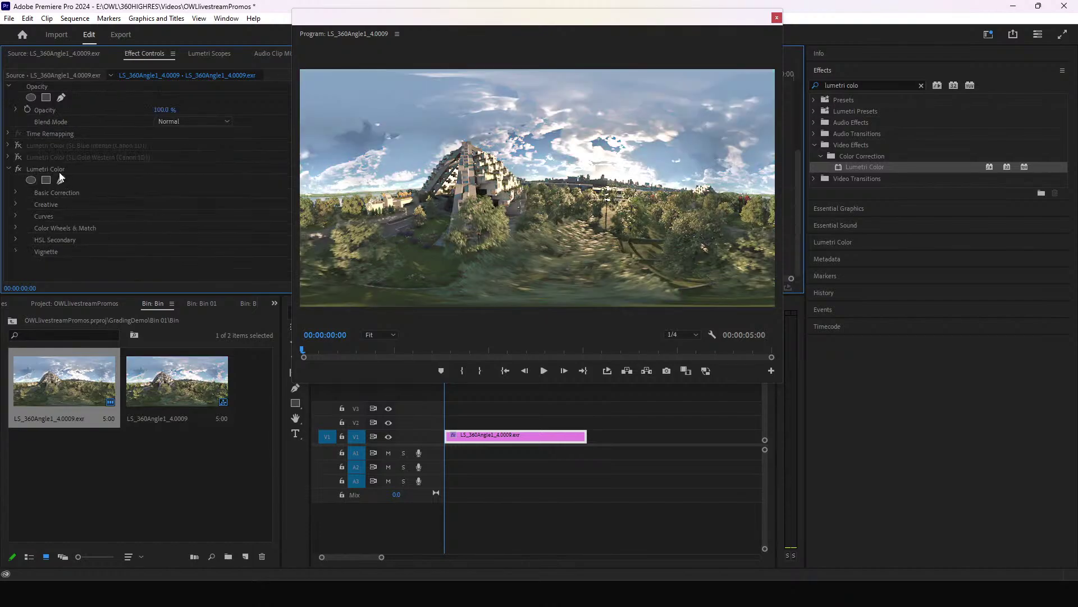
# Step: Set the new Lumetri Color effect's exposure to -2.4, highlights to 117 and shadows to -125, and shorten the floating Program monitor
pyautogui.click(66, 188)
pyautogui.click(16, 194)
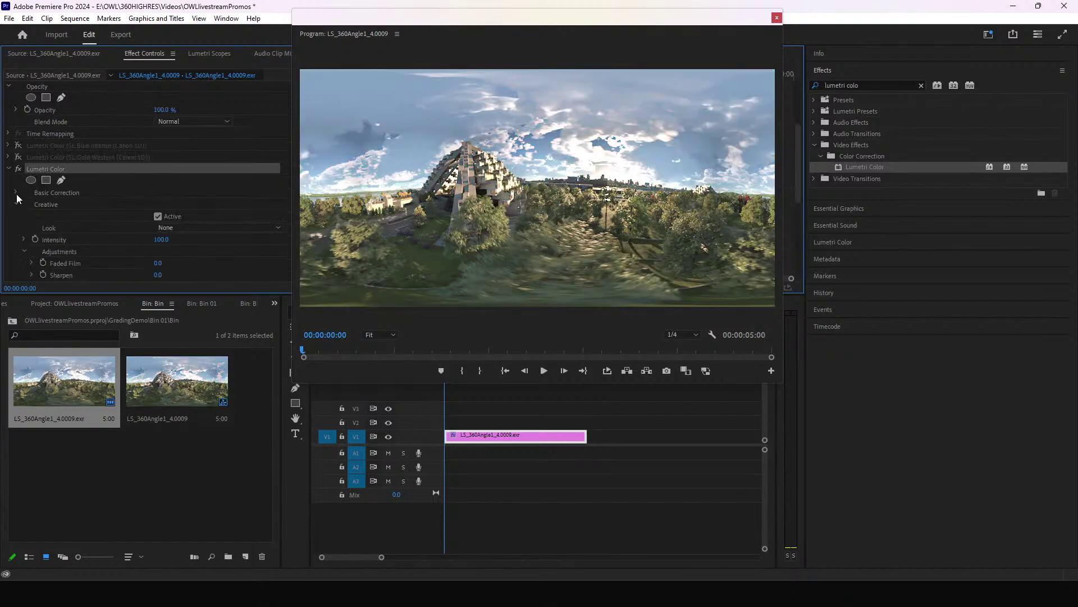
pyautogui.scroll(-4, 90, 229)
pyautogui.scroll(-2, 105, 230)
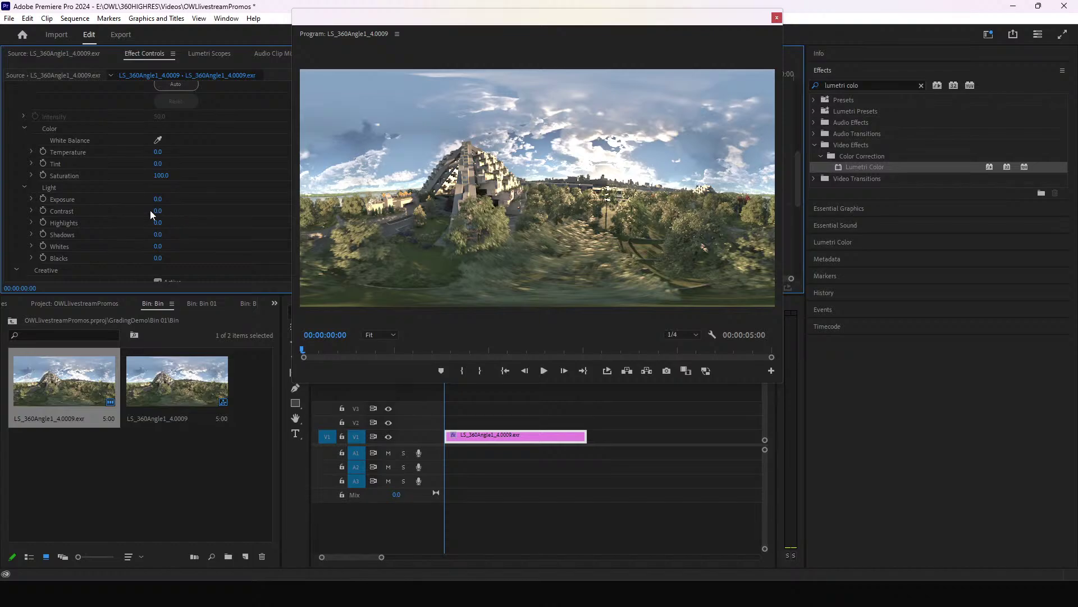
pyautogui.moveTo(158, 198); pyautogui.dragTo(242, 223)
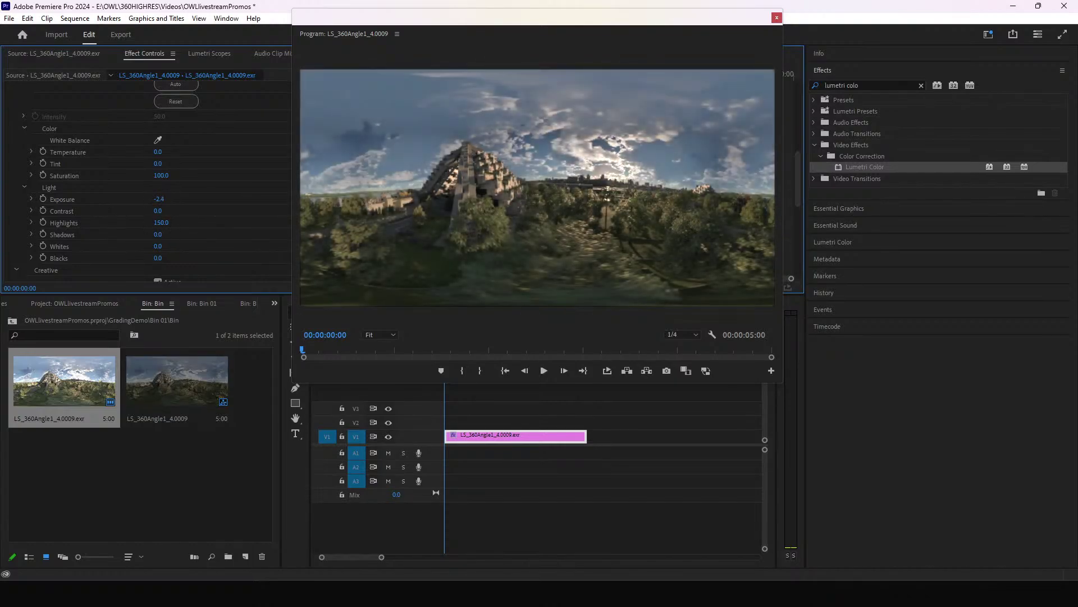
pyautogui.moveTo(162, 223); pyautogui.dragTo(98, 234)
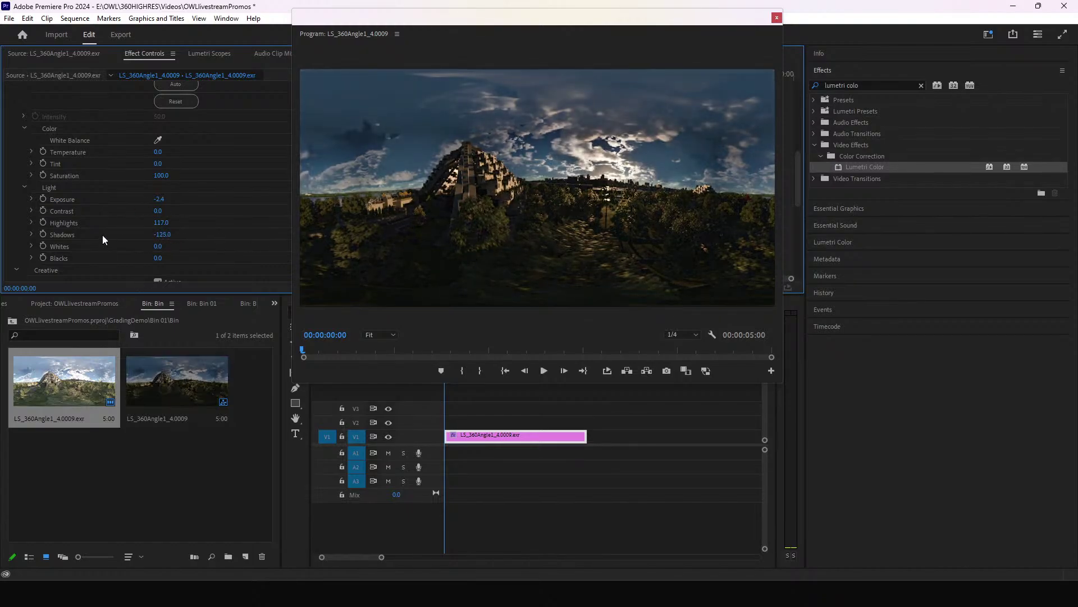
pyautogui.scroll(-3, 99, 197)
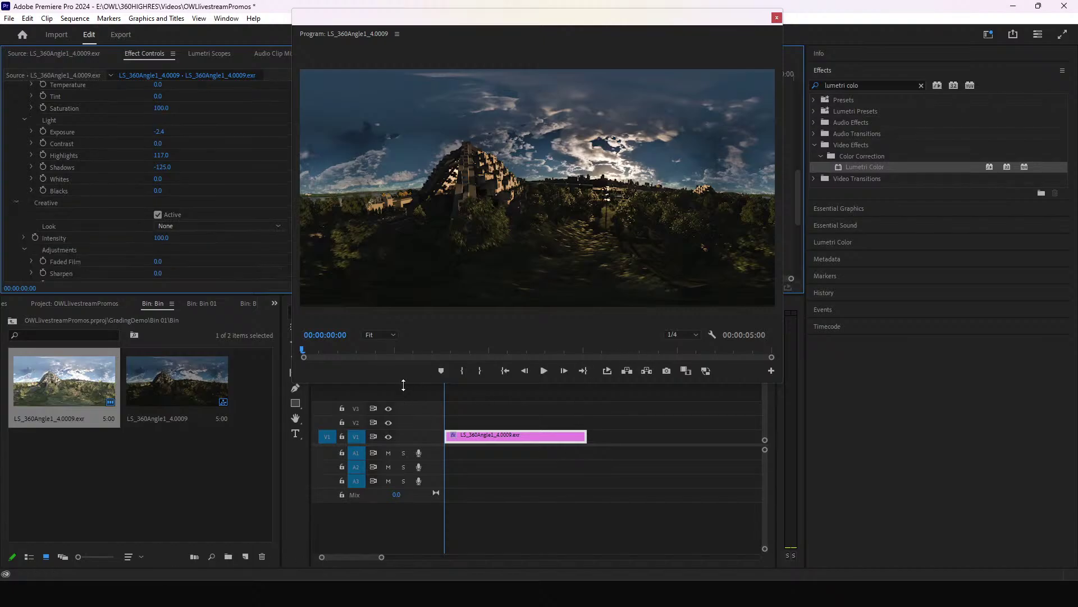
pyautogui.moveTo(404, 384); pyautogui.dragTo(434, 365)
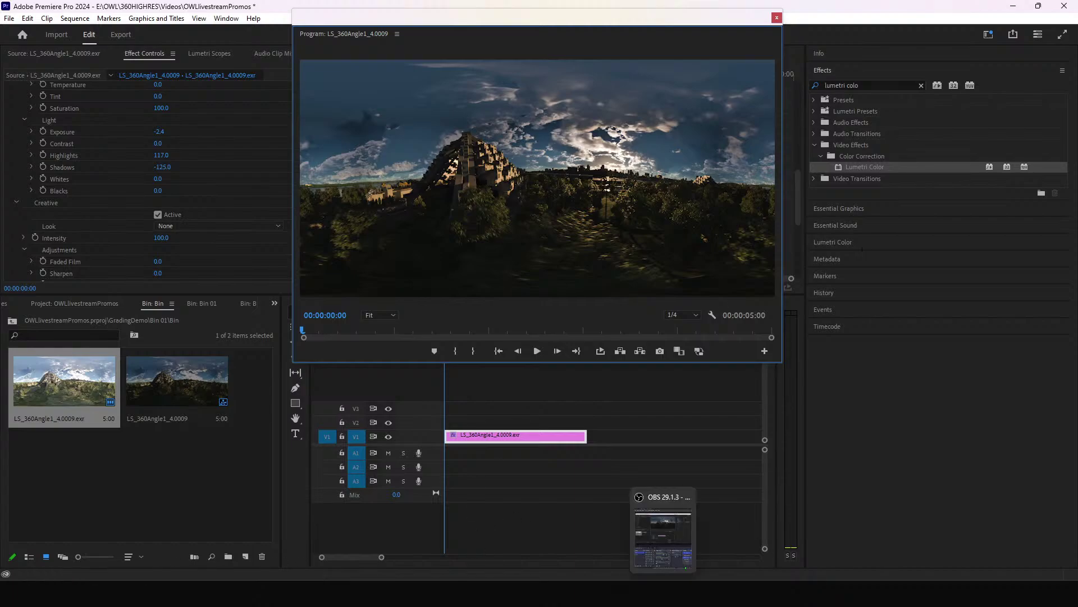
# Step: Switch to the HillsideSample project in Unreal Editor and close the Movie Render Queue window
pyautogui.click(663, 593)
pyautogui.moveTo(617, 593)
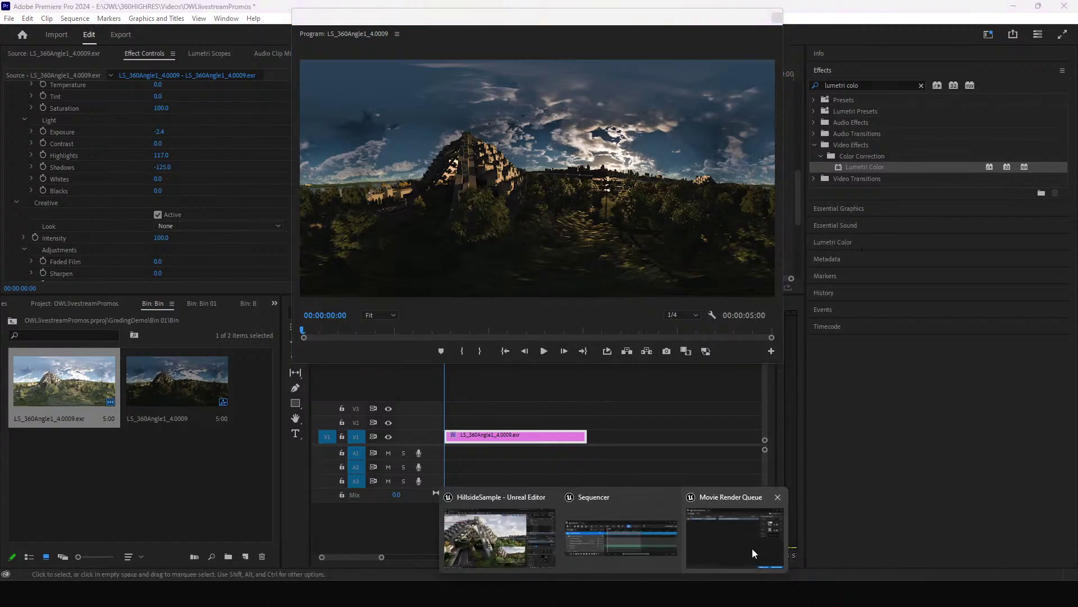
pyautogui.click(578, 537)
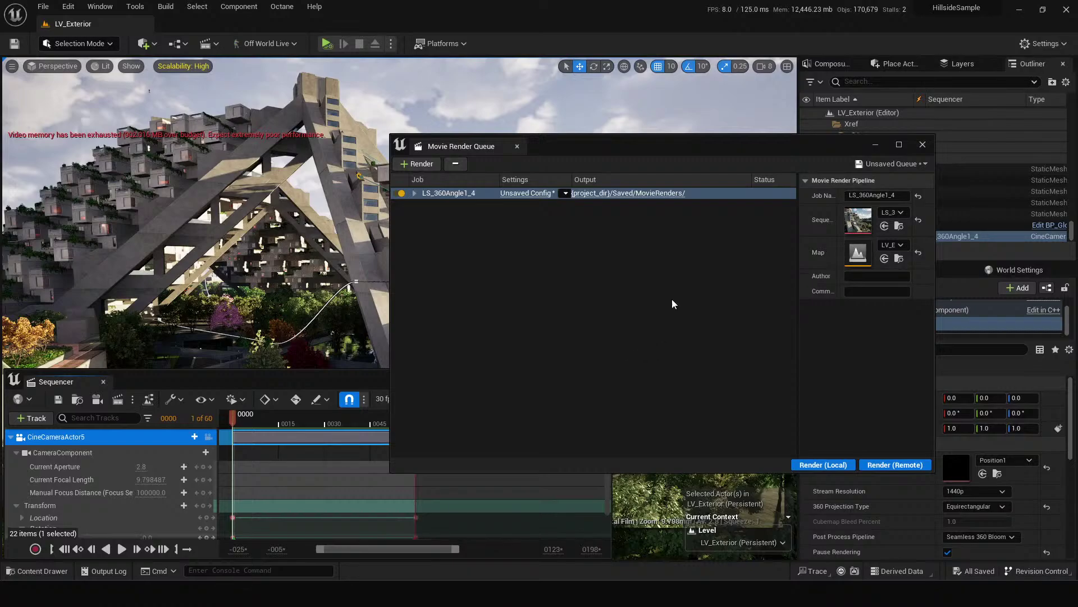
pyautogui.click(561, 262)
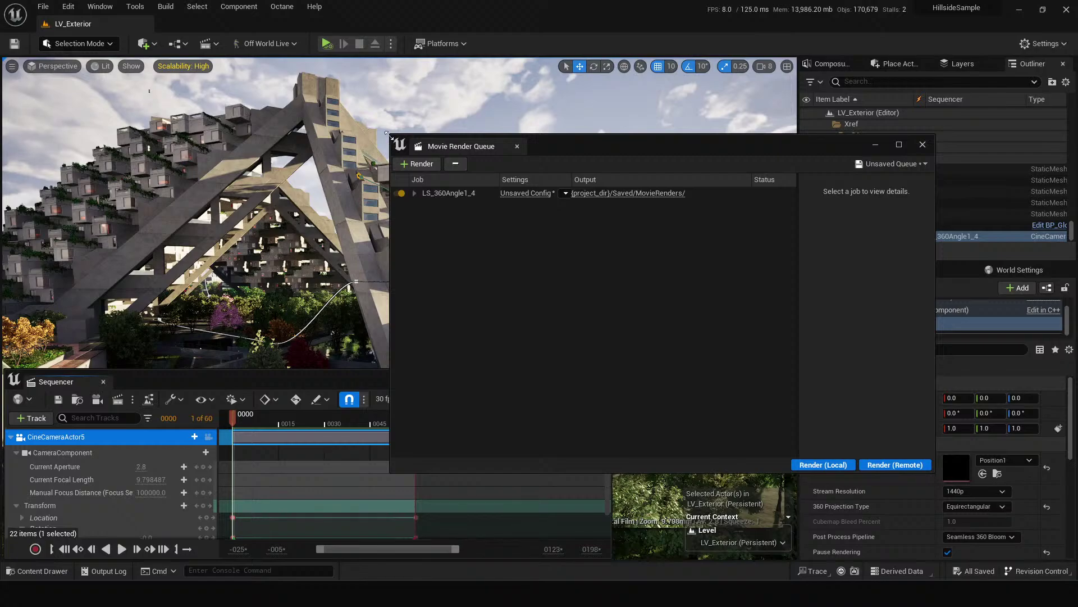
pyautogui.moveTo(387, 134); pyautogui.dragTo(432, 259)
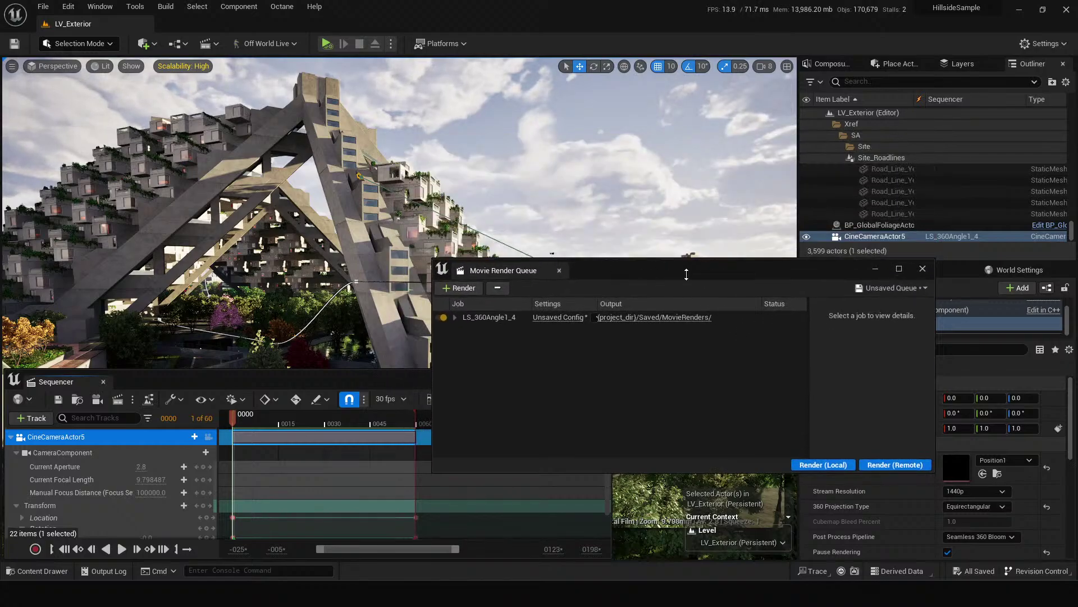
pyautogui.moveTo(432, 258); pyautogui.dragTo(419, 162)
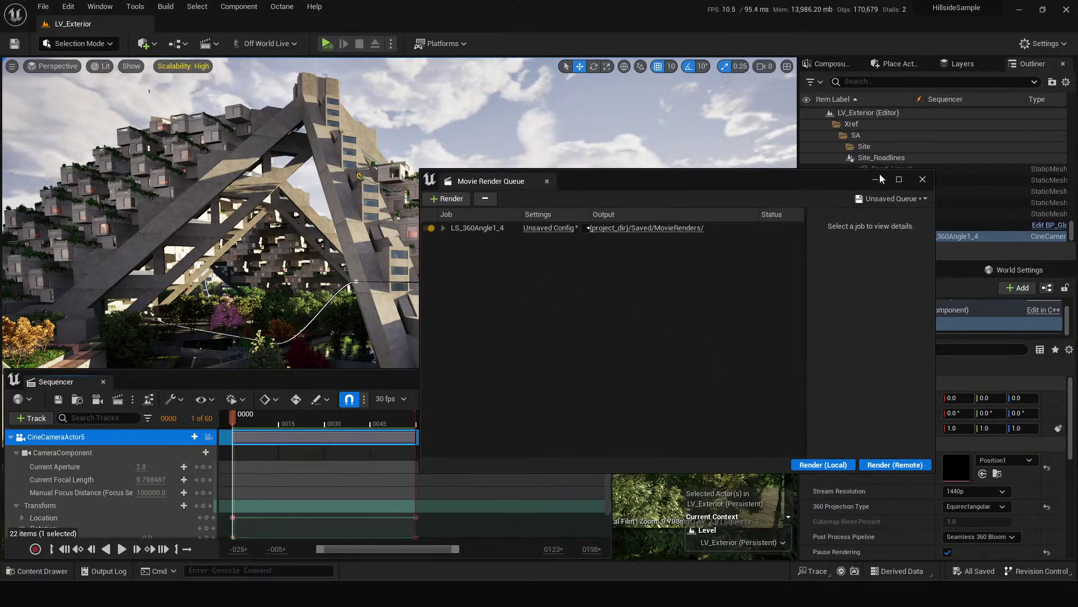
pyautogui.click(922, 180)
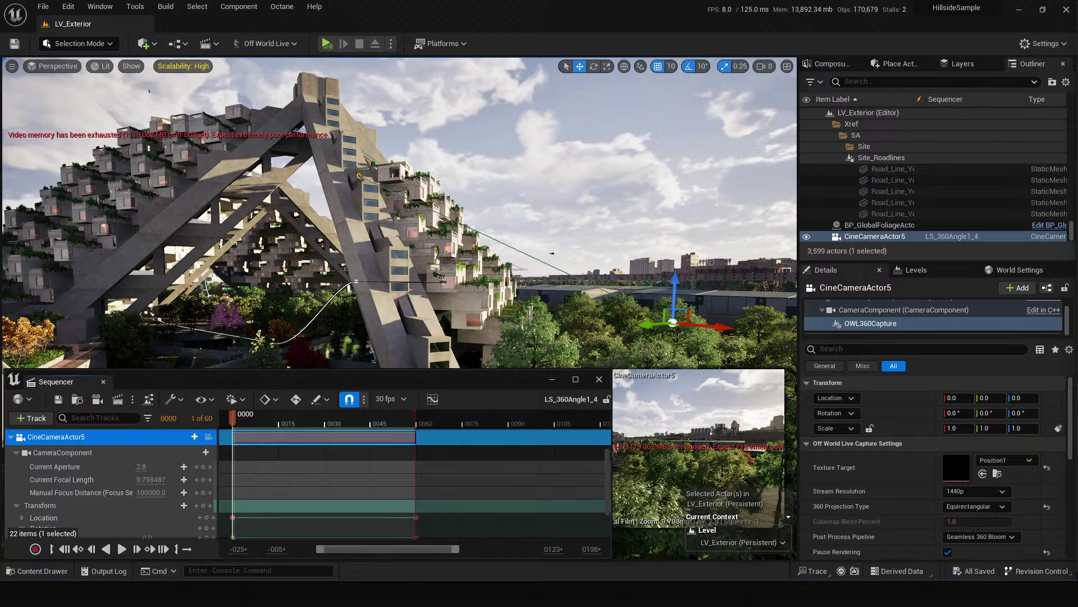
# Step: Download OpenColorIO-Config-ACES-1.2.zip from the ACES 1.2 Config release on GitHub and minimize the browser
pyautogui.hotkey('alt', 'Tab')
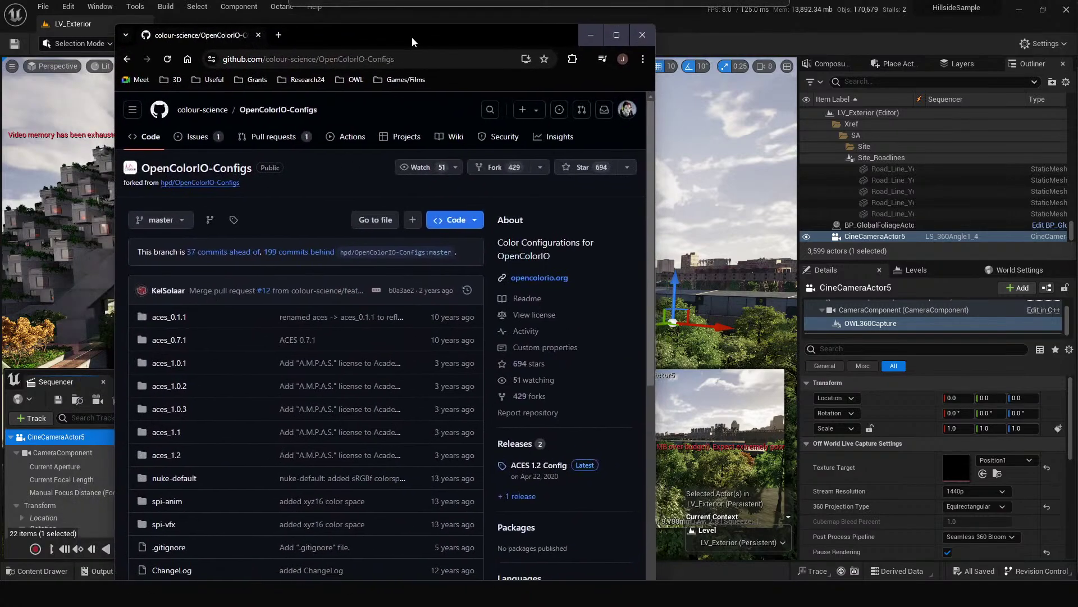
pyautogui.scroll(-5, 182, 351)
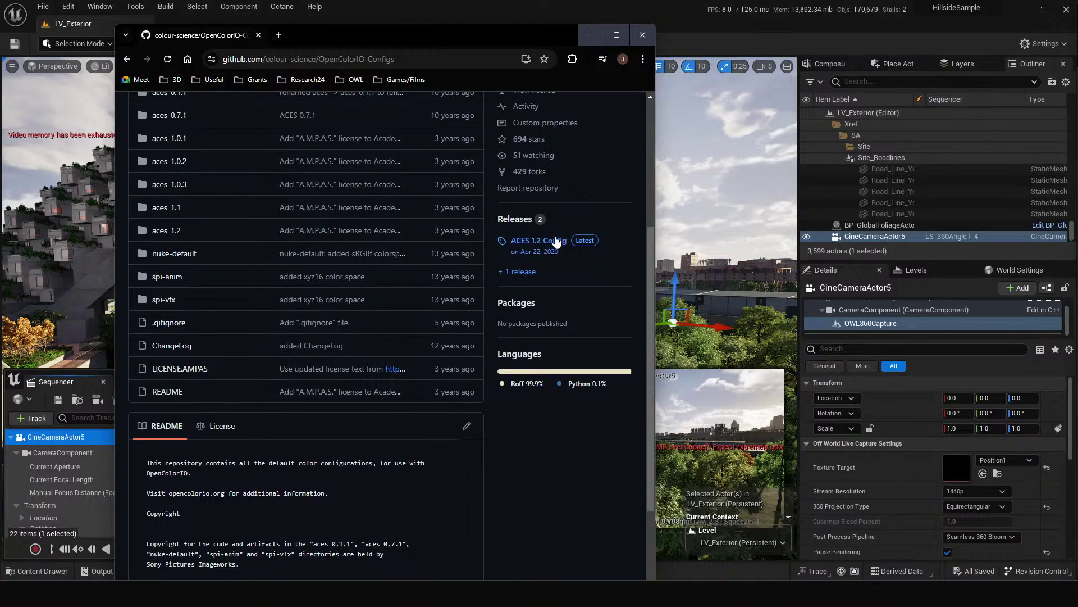
pyautogui.click(555, 240)
pyautogui.scroll(-4, 196, 448)
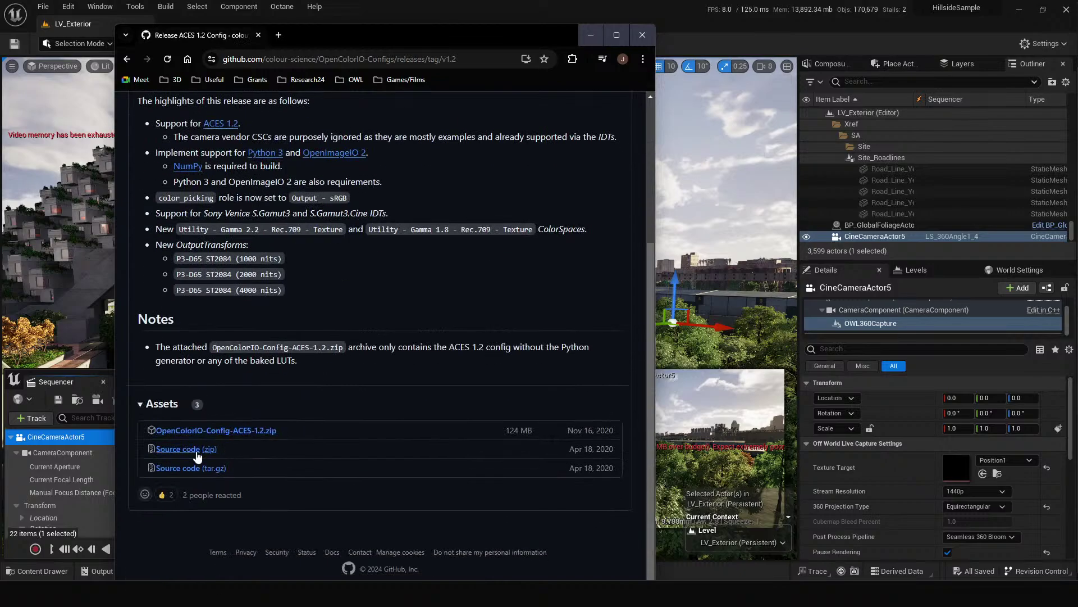
pyautogui.click(223, 437)
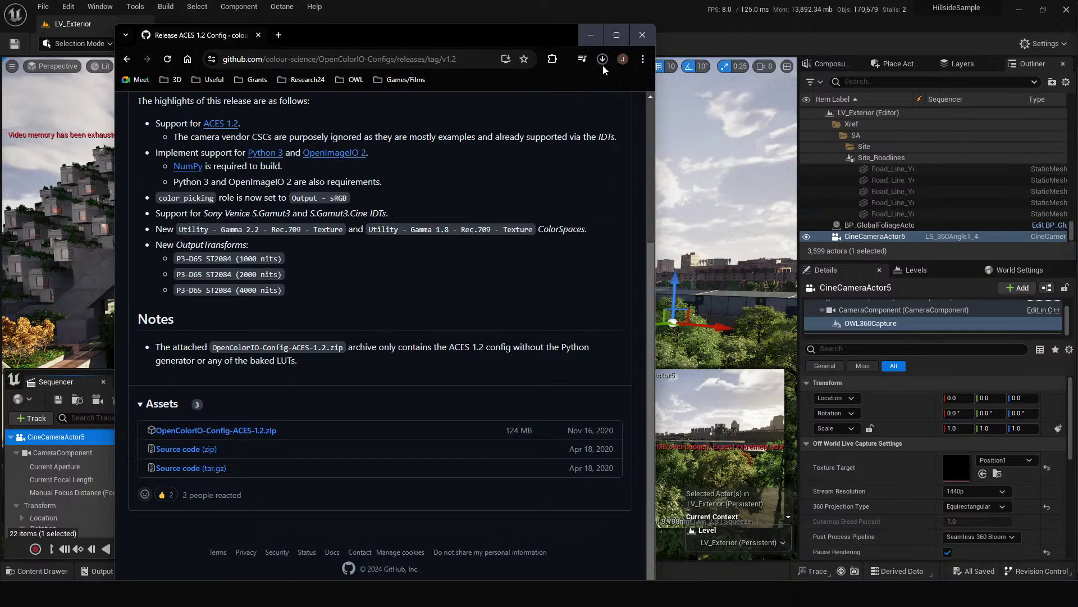
pyautogui.click(602, 58)
pyautogui.moveTo(593, 112)
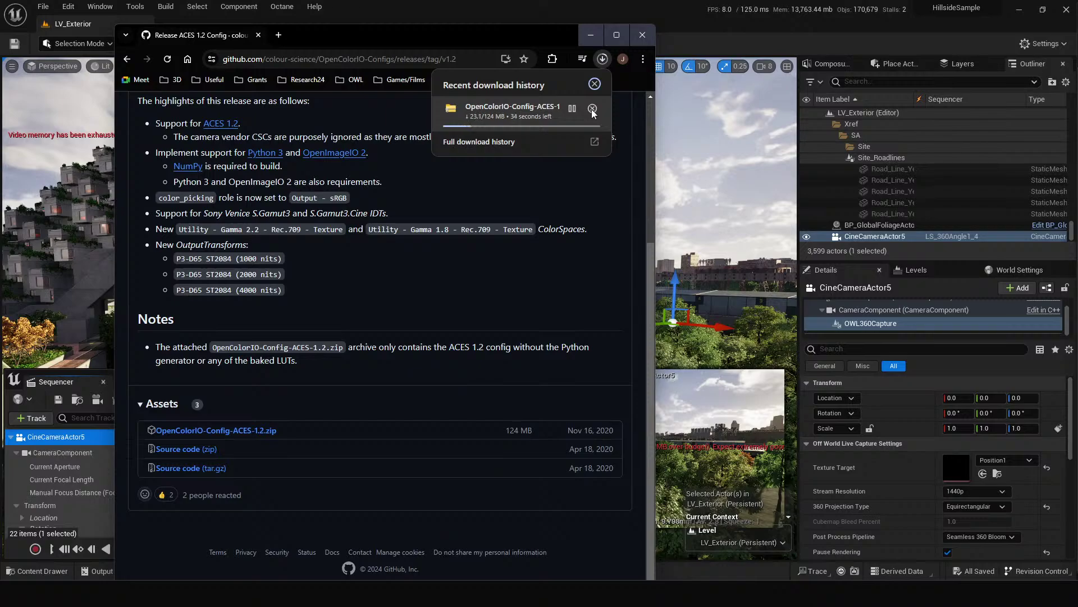
pyautogui.click(590, 35)
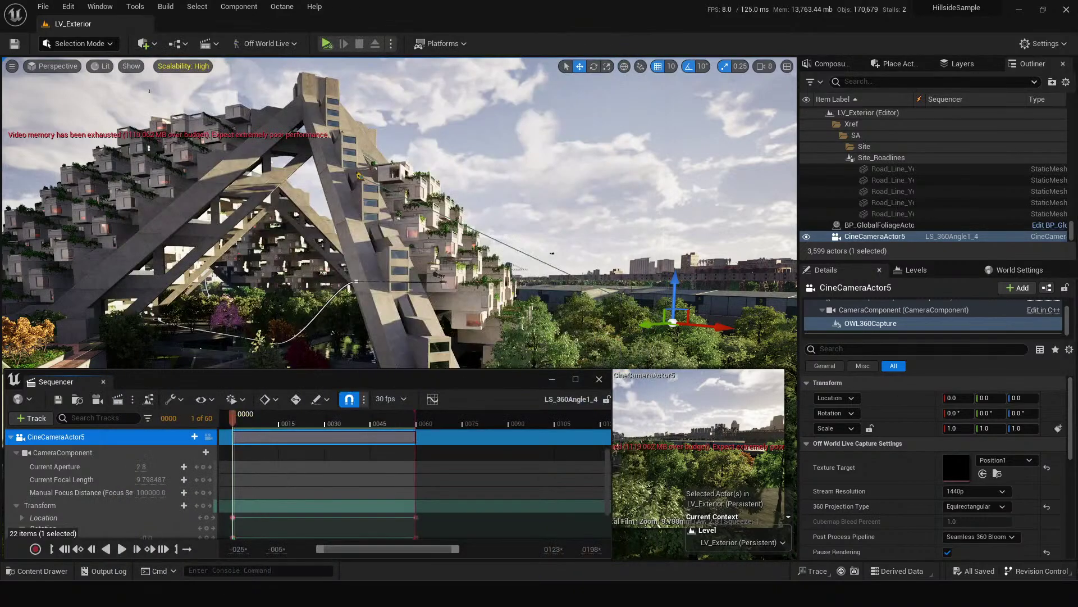
# Step: Browse to the project's main Content folder and select the existing OpenColorIO configuration asset
pyautogui.click(447, 291)
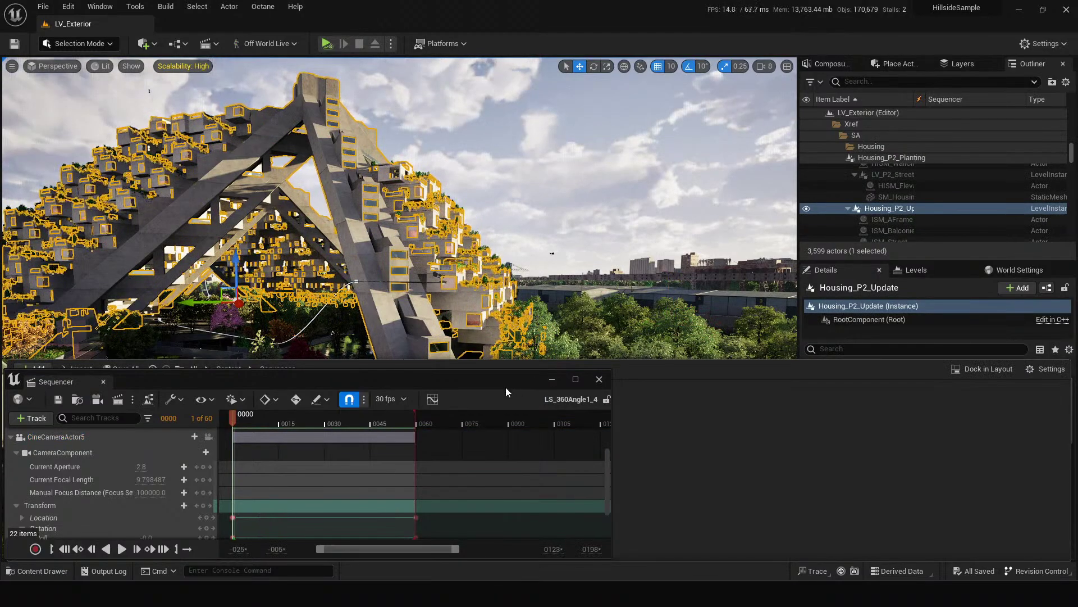
pyautogui.hotkey('ctrl', 'space')
pyautogui.moveTo(503, 390); pyautogui.dragTo(622, 386)
pyautogui.click(671, 375)
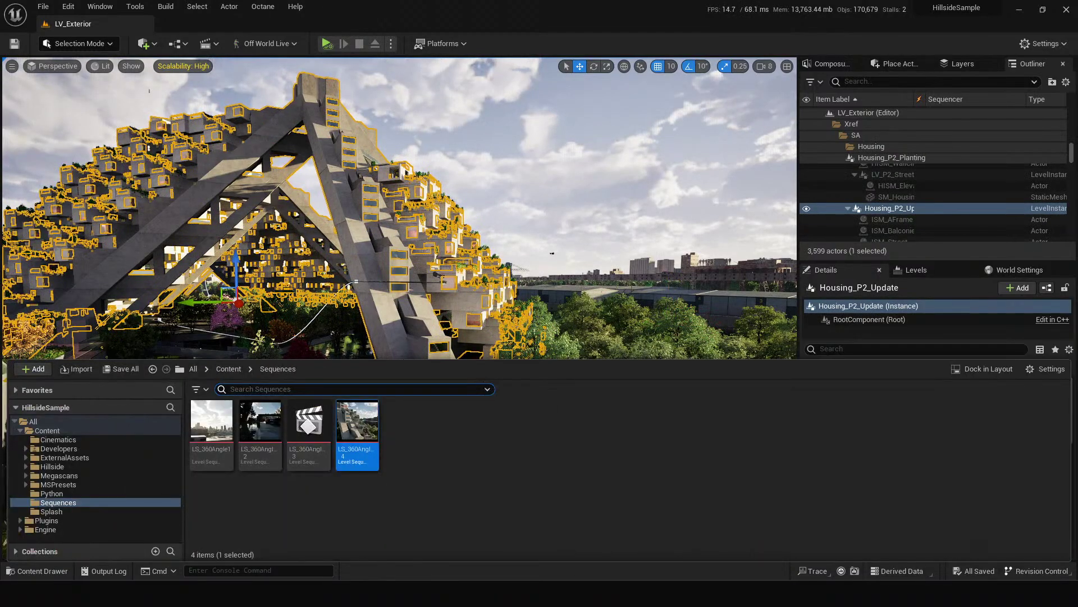
pyautogui.click(228, 368)
pyautogui.click(647, 435)
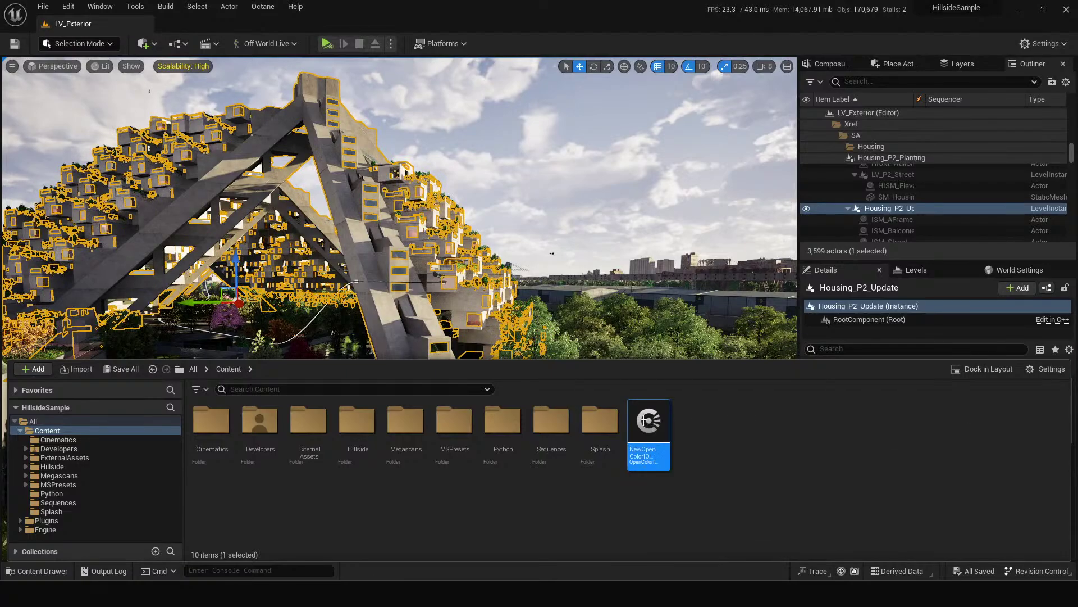
# Step: Create a new OpenColorIO Configuration asset in the Content folder and open it for editing
pyautogui.hotkey('ctrl', 'space')
pyautogui.click(558, 392)
pyautogui.hotkey('ctrl', 'space')
pyautogui.rightClick(690, 444)
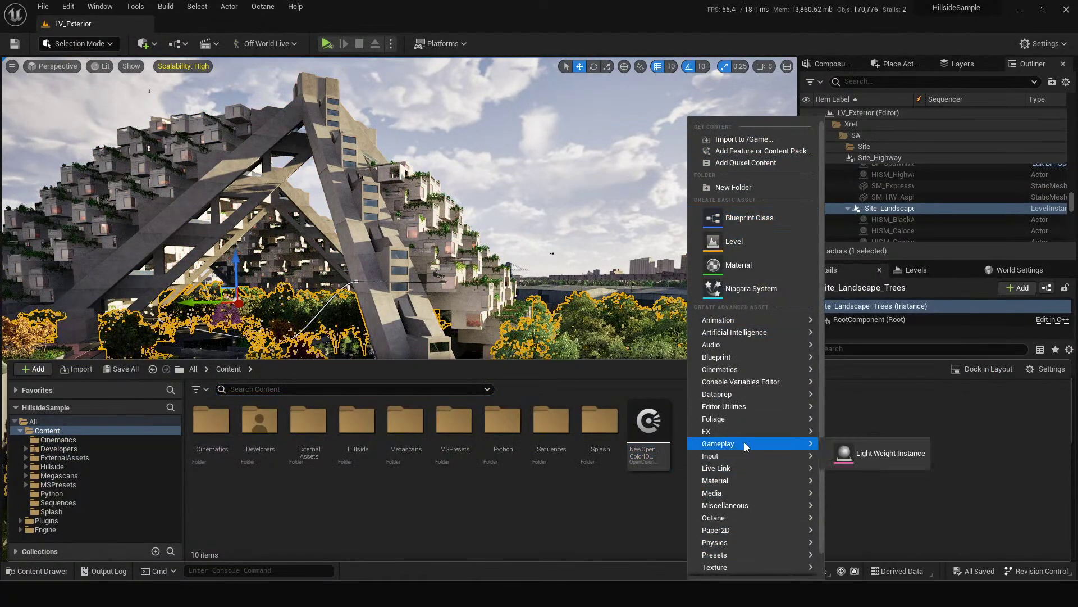
pyautogui.moveTo(742, 498)
pyautogui.scroll(-5, 902, 459)
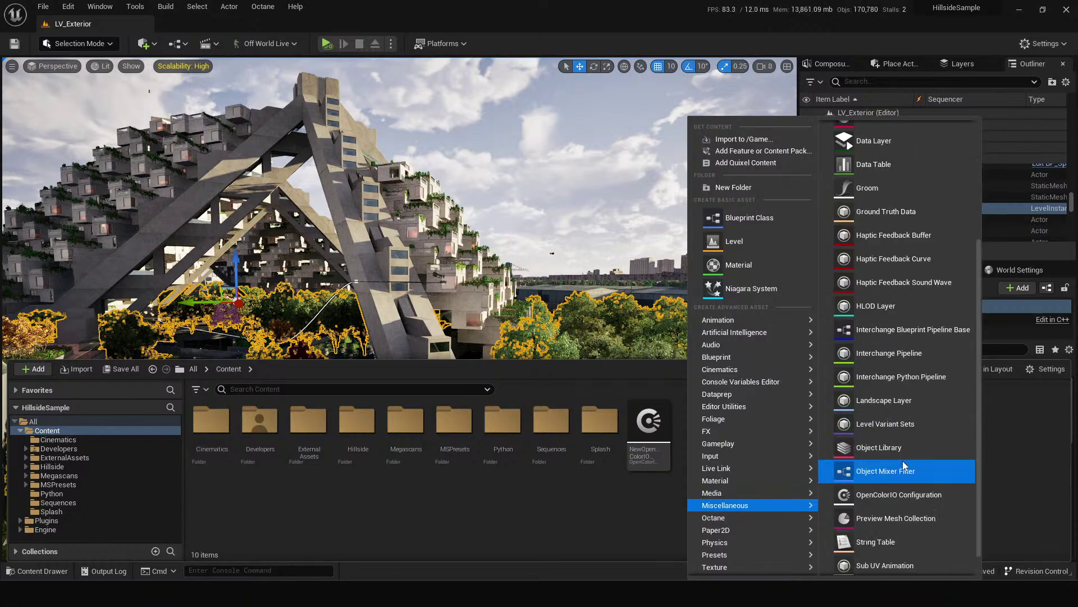
pyautogui.click(883, 477)
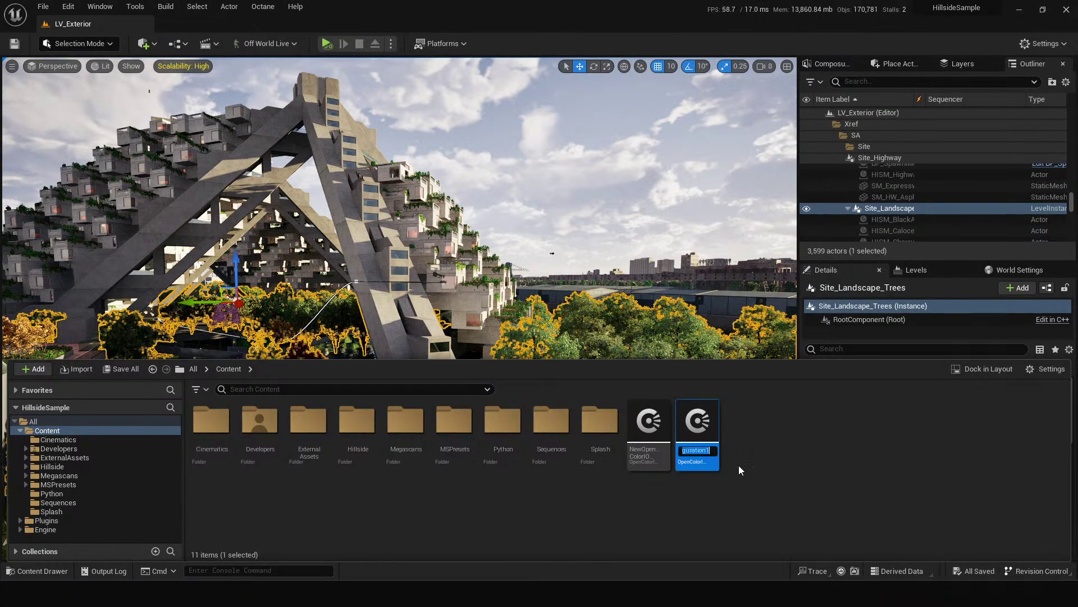
pyautogui.doubleClick(698, 423)
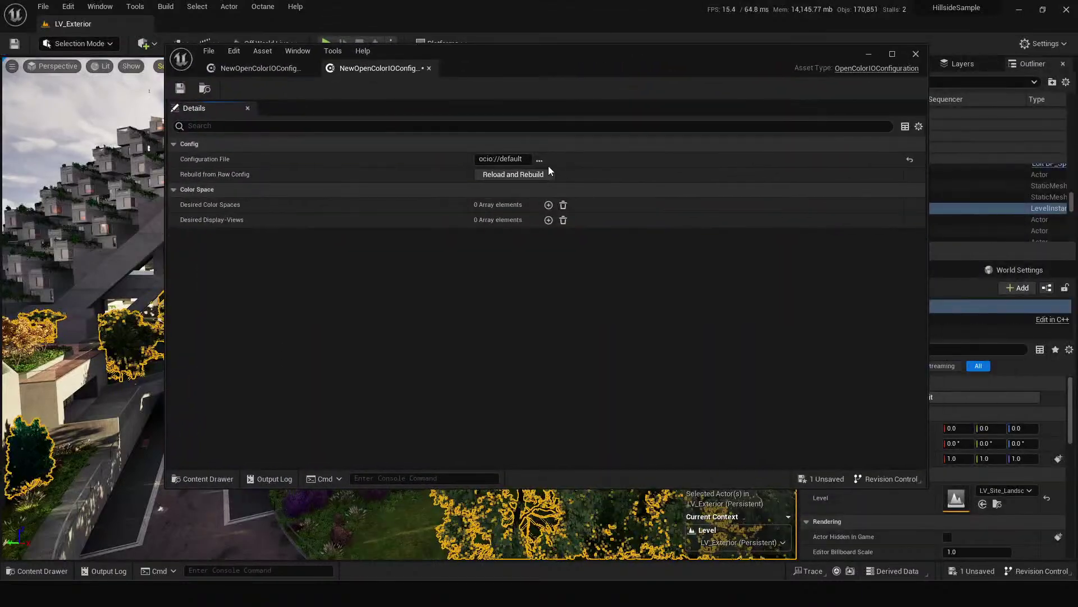
# Step: Load config.ocio from the aces_1.2 folder into the new configuration, add one desired color space entry and browse the available color spaces
pyautogui.click(540, 160)
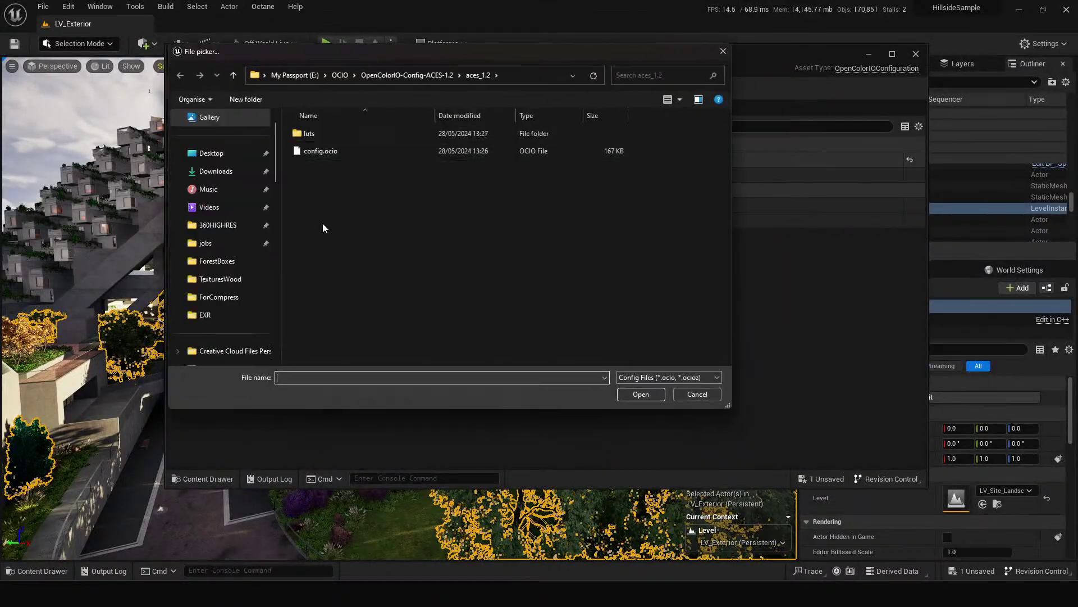
pyautogui.click(322, 149)
pyautogui.doubleClick(322, 149)
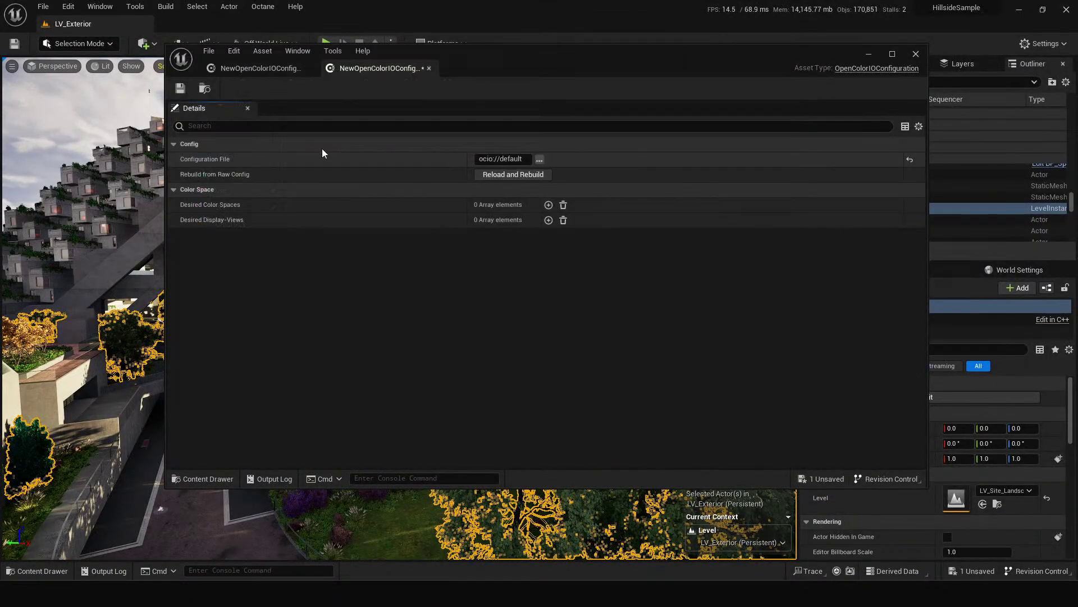
pyautogui.click(549, 205)
pyautogui.click(514, 221)
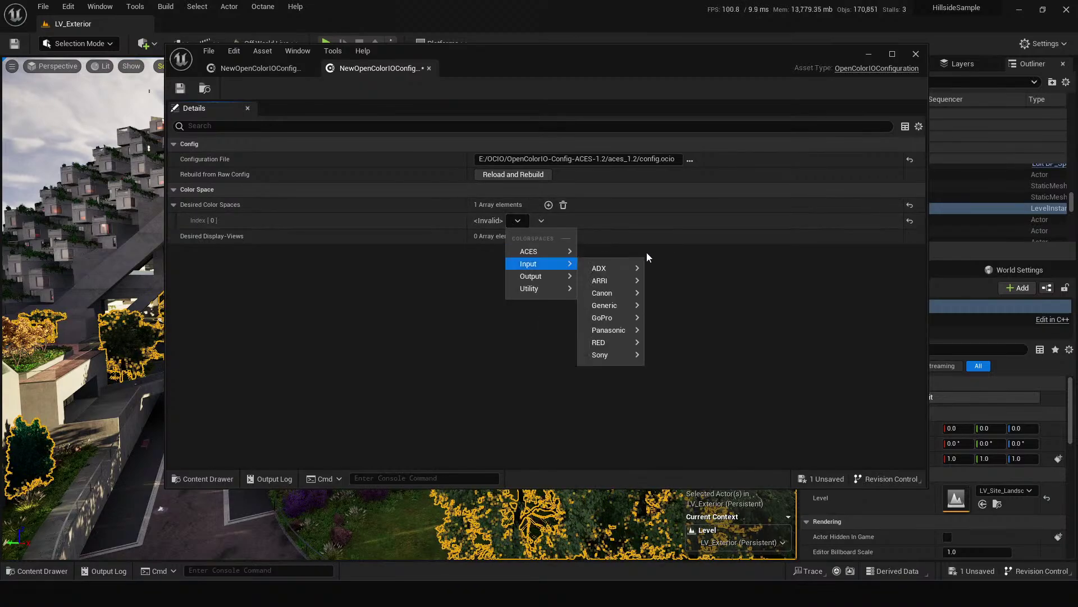
pyautogui.moveTo(548, 254)
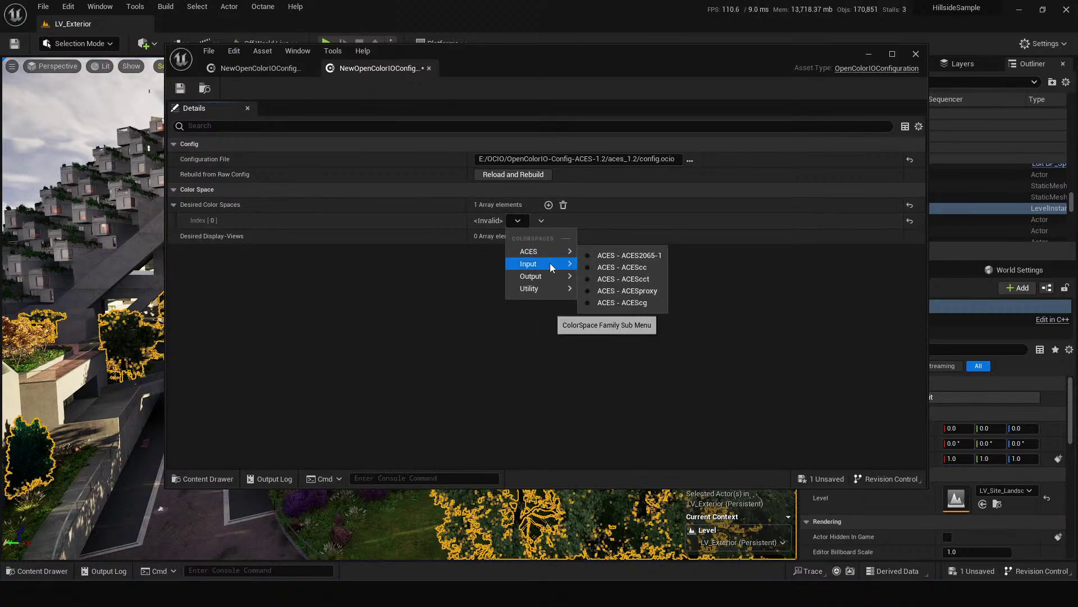
pyautogui.moveTo(604, 318)
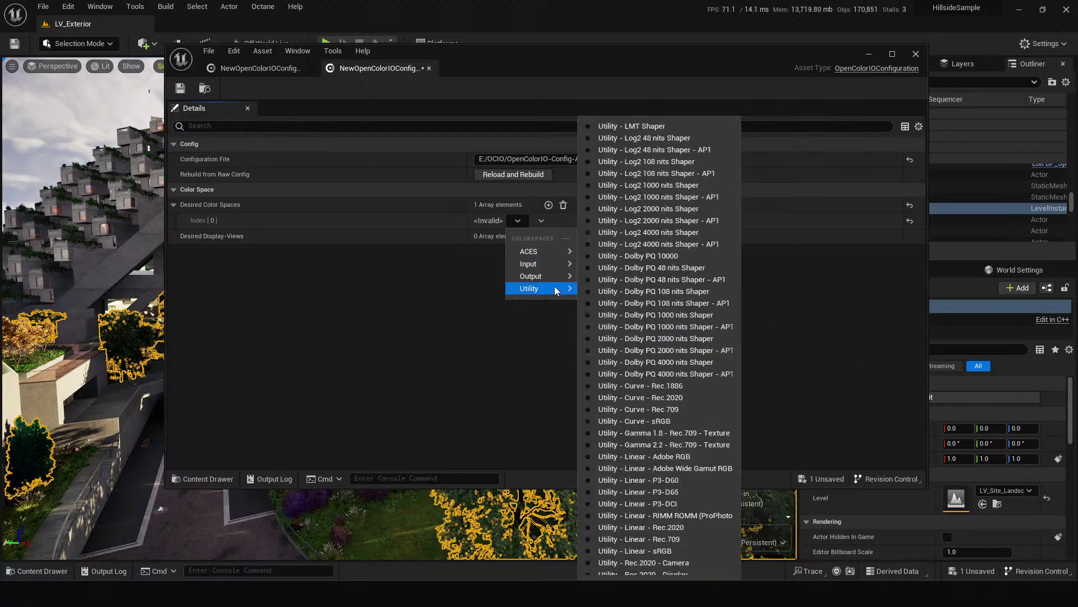
pyautogui.click(333, 128)
# Step: Review the desired color spaces in the first OpenColorIO configuration and close both configuration editors
pyautogui.click(246, 66)
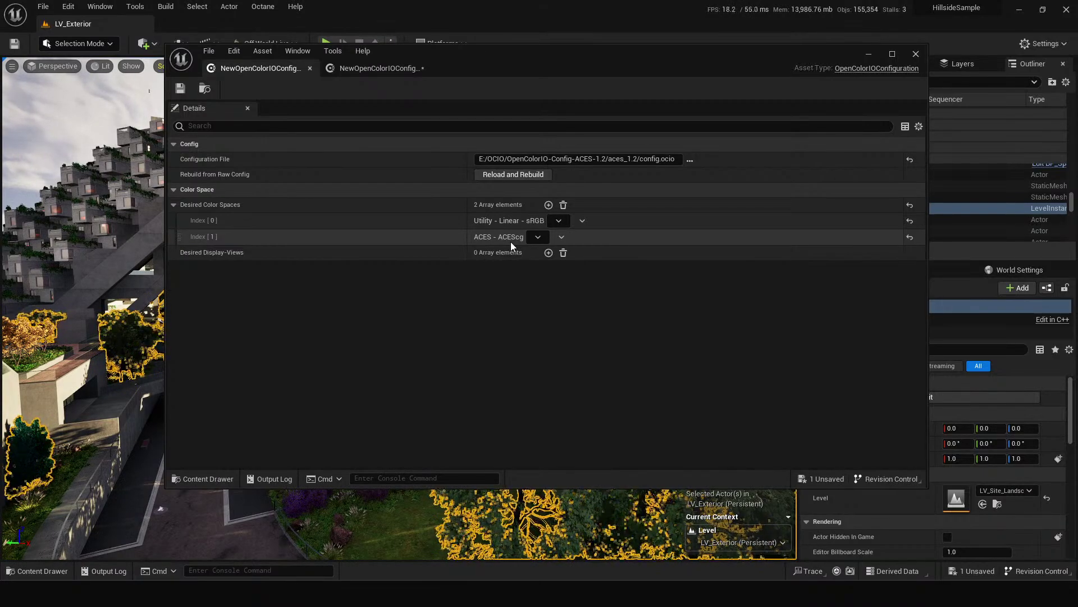
pyautogui.click(420, 68)
pyautogui.click(429, 68)
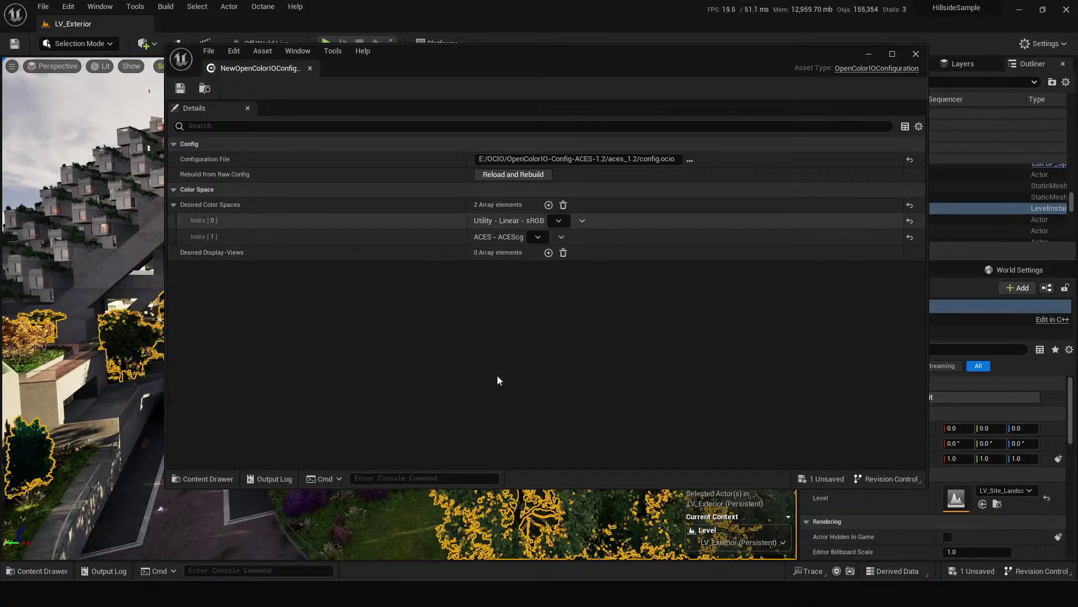
pyautogui.click(916, 55)
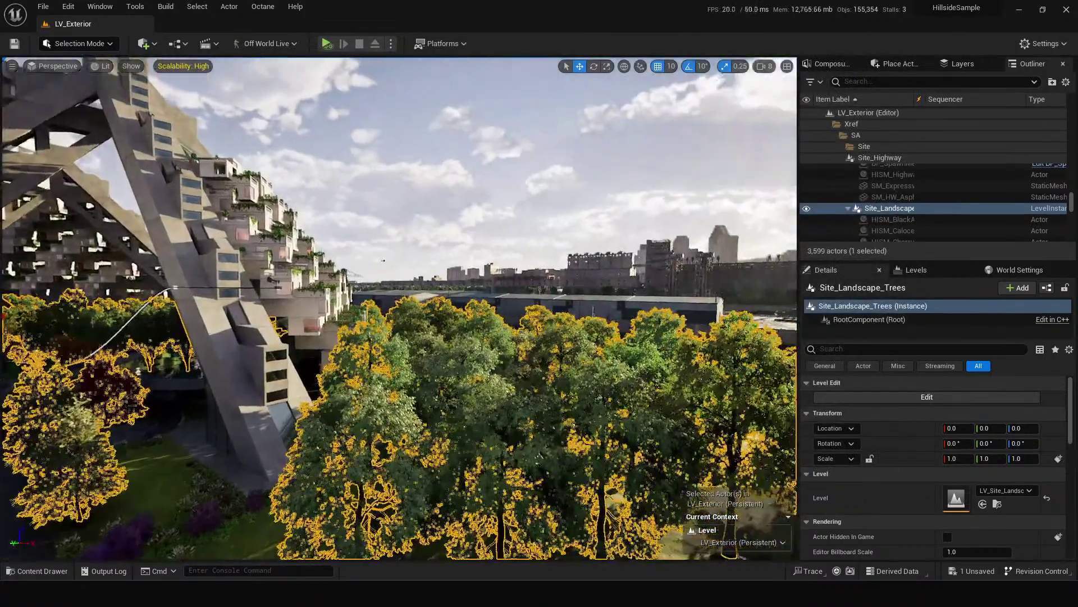
# Step: Toggle the viewport's OCIO display on and off, and pick Utility - Linear - sRGB as its source color space
pyautogui.click(96, 69)
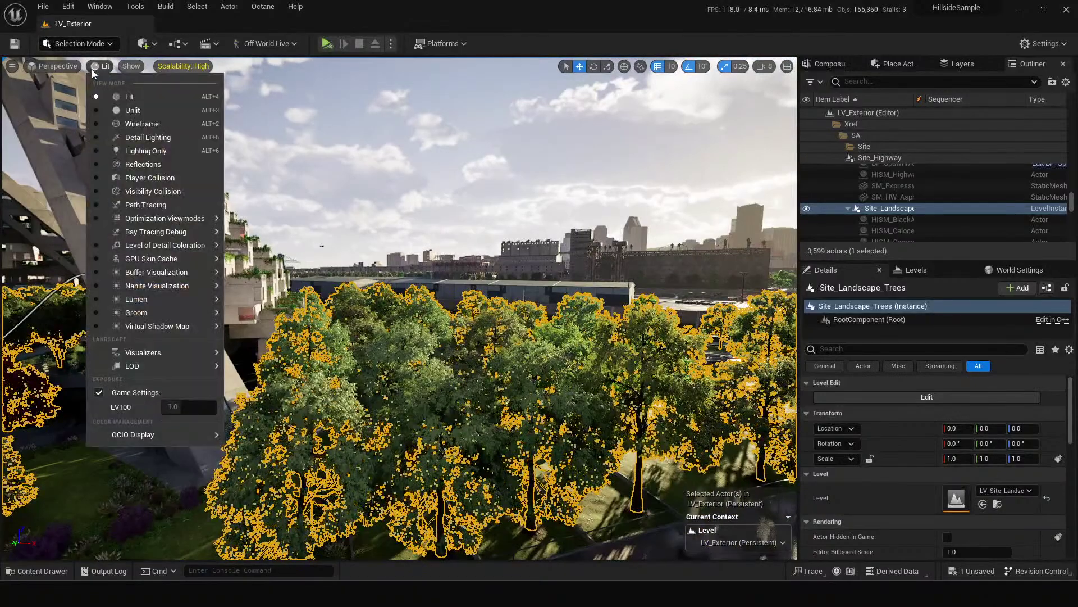
pyautogui.moveTo(140, 433)
pyautogui.click(234, 458)
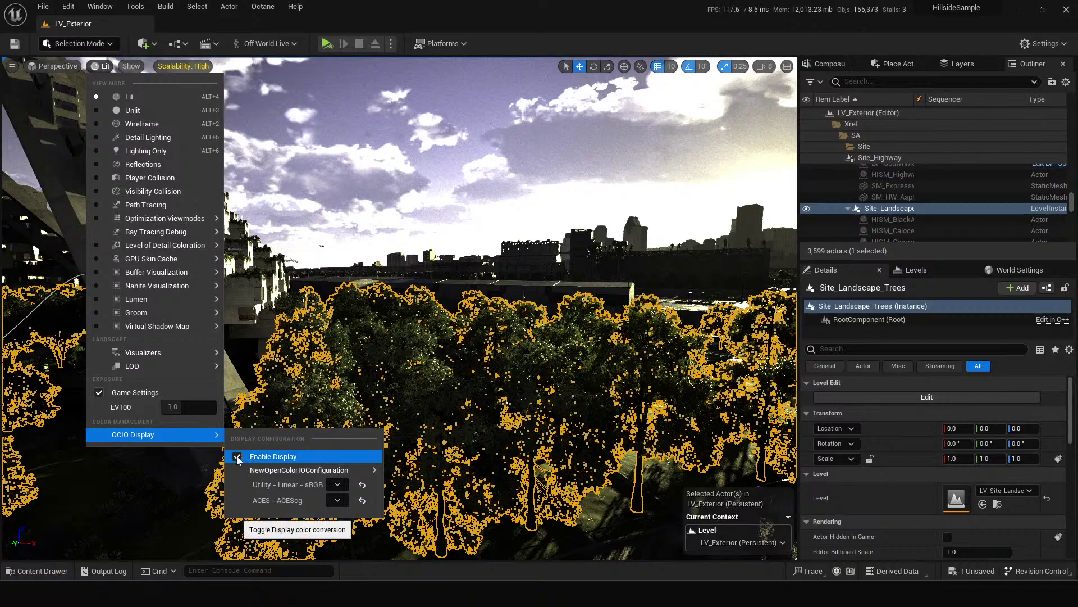
pyautogui.click(237, 457)
pyautogui.moveTo(298, 470)
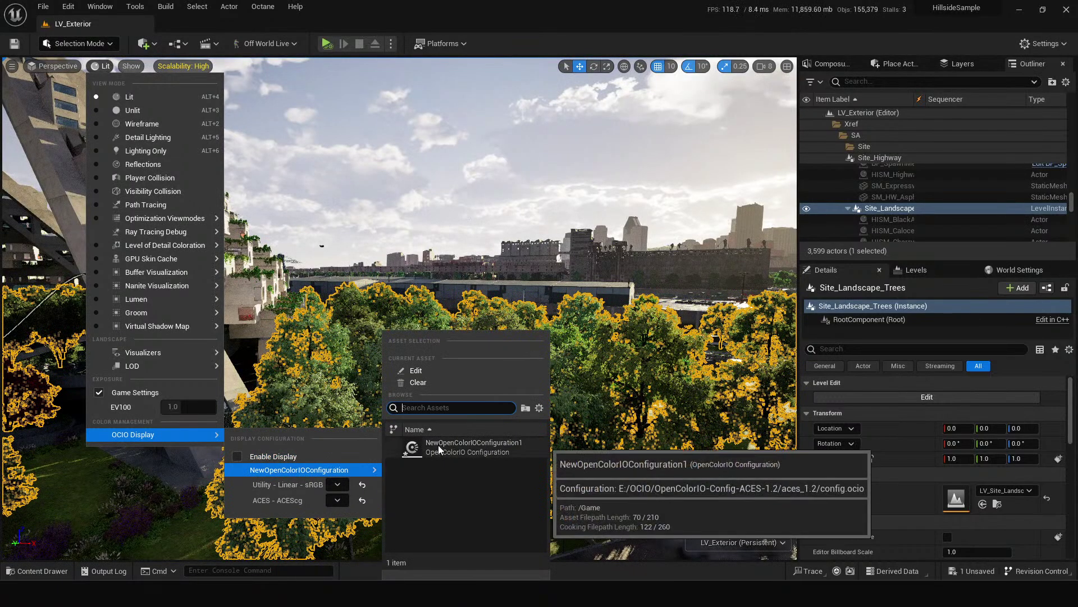
pyautogui.click(337, 485)
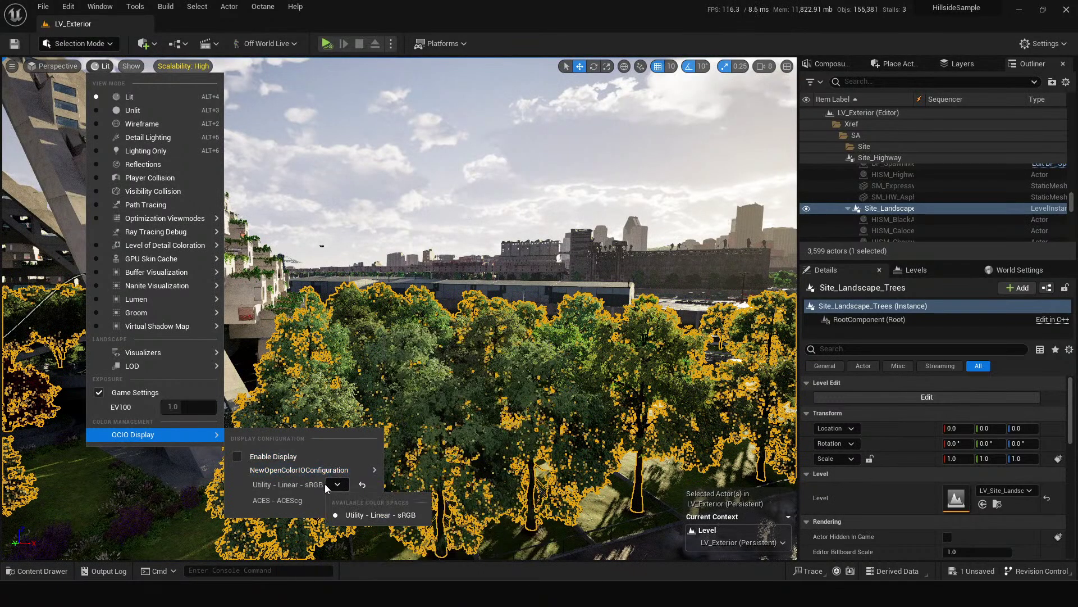
pyautogui.click(376, 514)
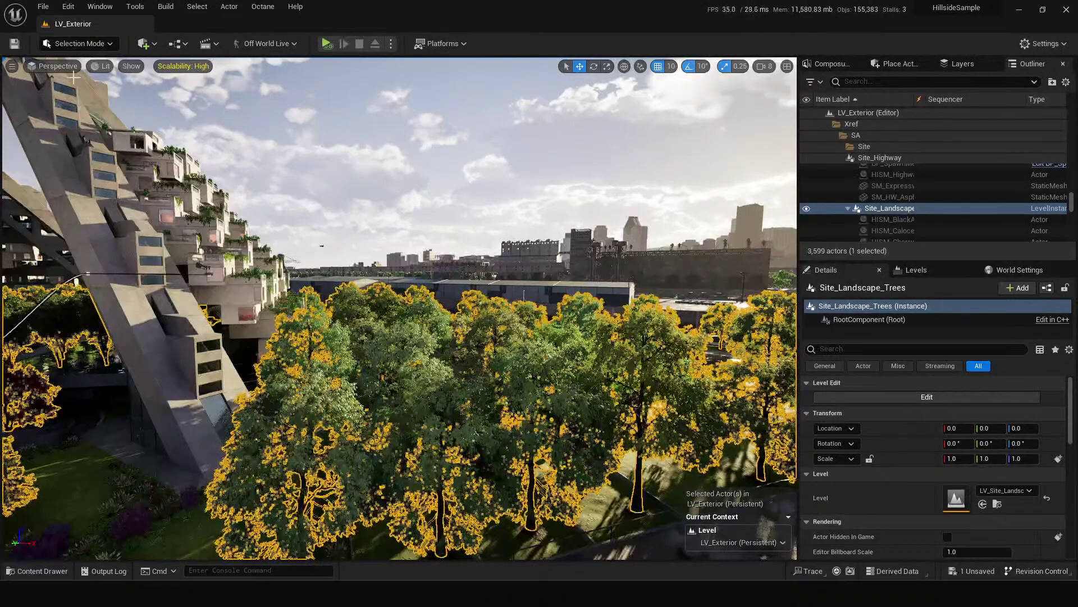
# Step: Enable the OCIO display conversion in the perspective viewport and check the scene with it
pyautogui.click(103, 66)
pyautogui.moveTo(160, 436)
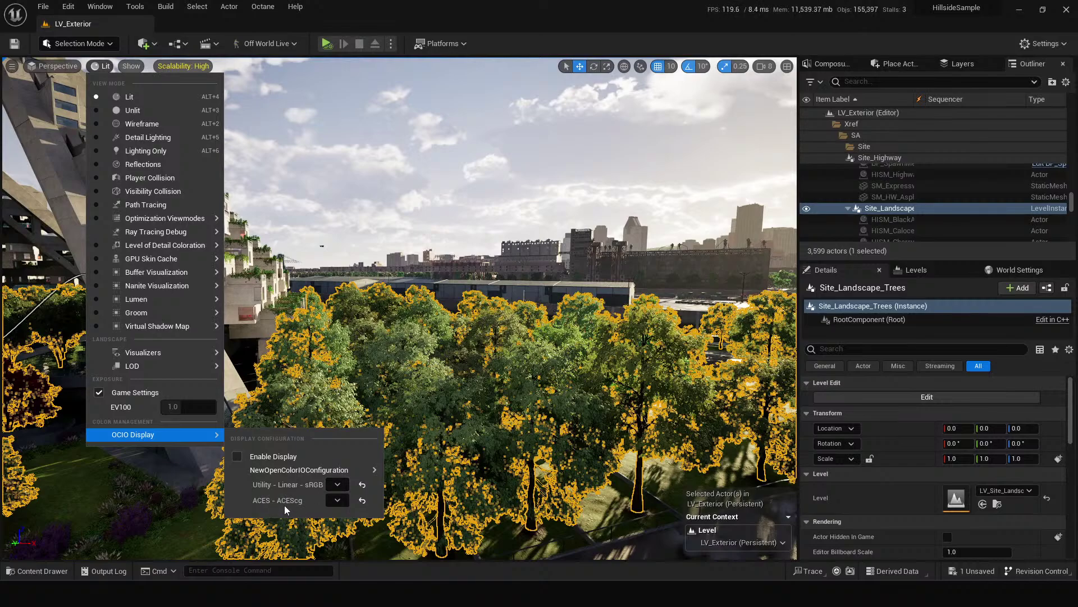
pyautogui.click(241, 459)
pyautogui.click(388, 252)
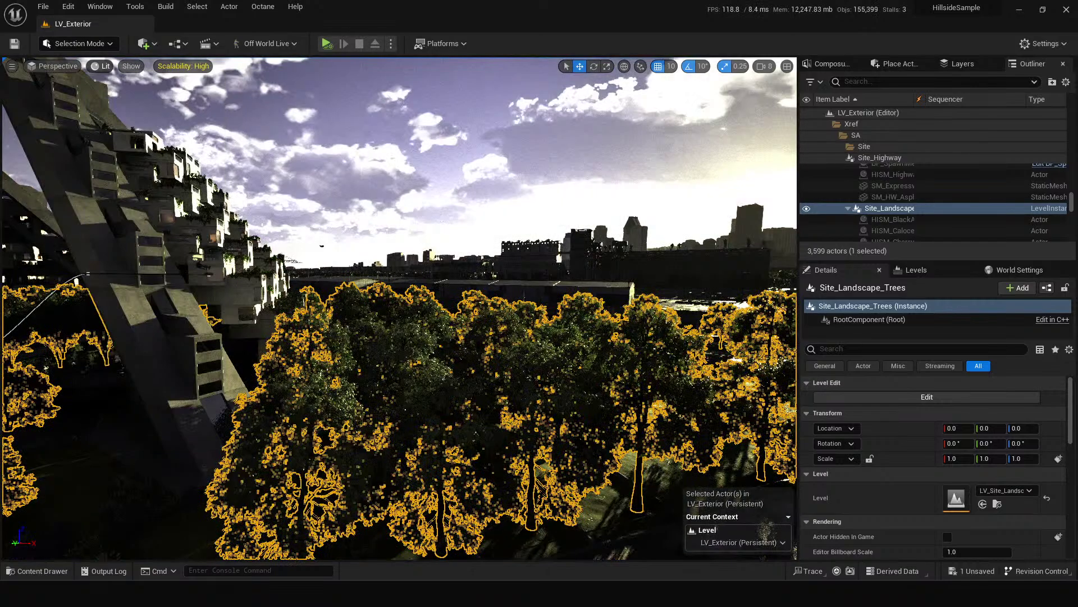
pyautogui.moveTo(533, 402)
pyautogui.mouseDown()
pyautogui.moveTo(668, 400)
pyautogui.moveTo(541, 408)
pyautogui.mouseUp()
pyautogui.press('s')
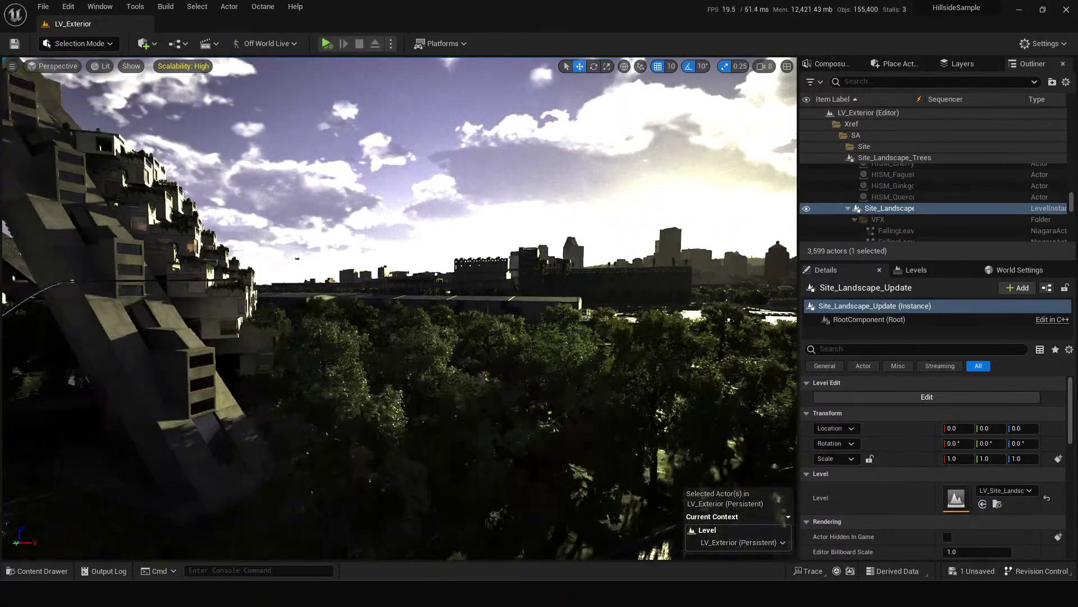
# Step: Check the building, trees and skyline under the OCIO display conversion, and turn the conversion off in the perspective viewport
pyautogui.press('s')
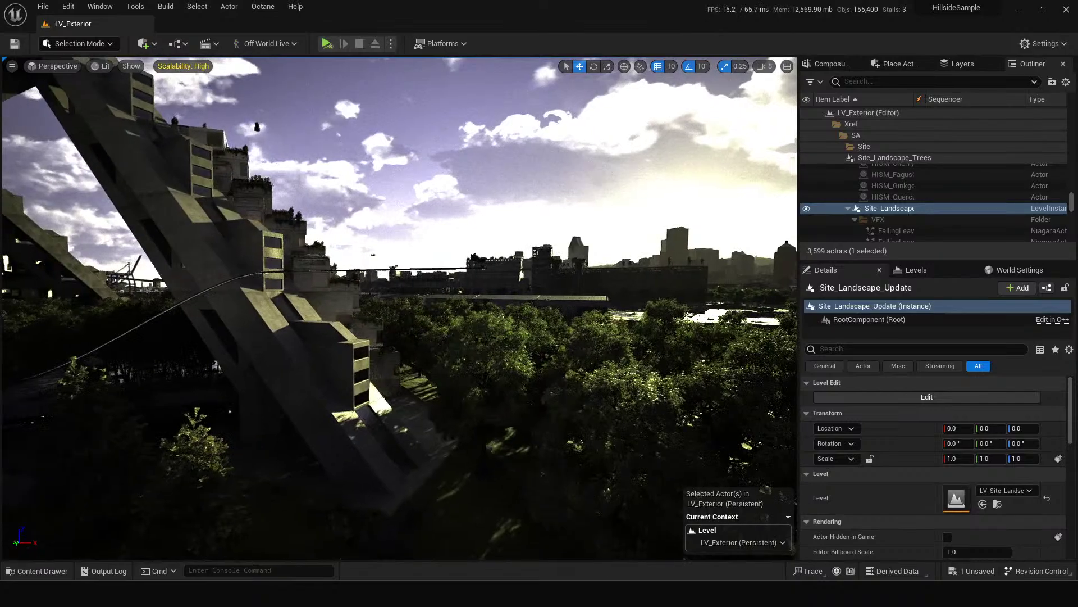
pyautogui.press('d')
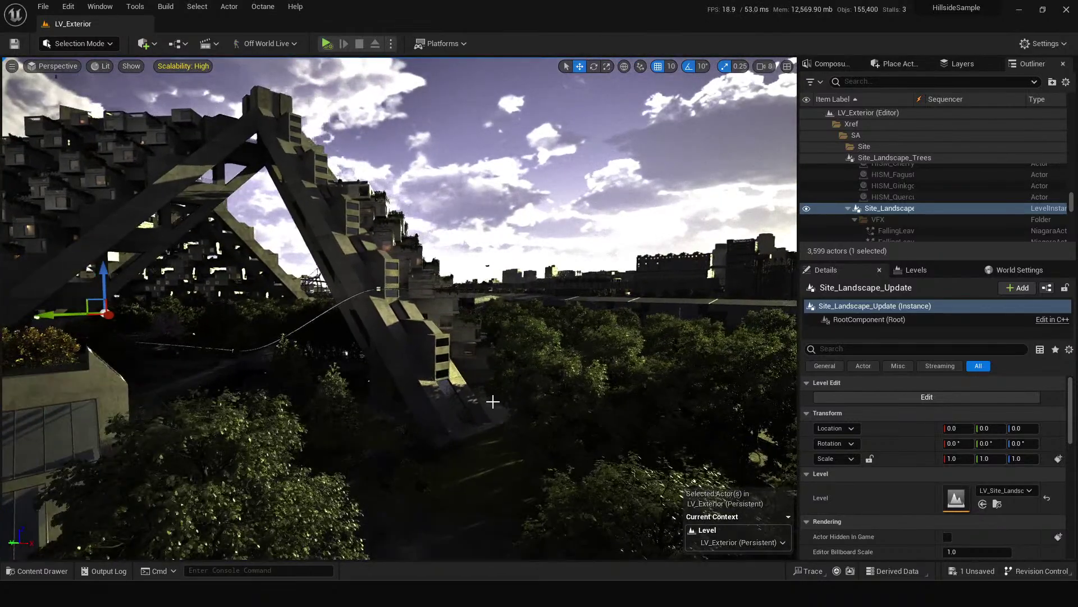
pyautogui.press('a')
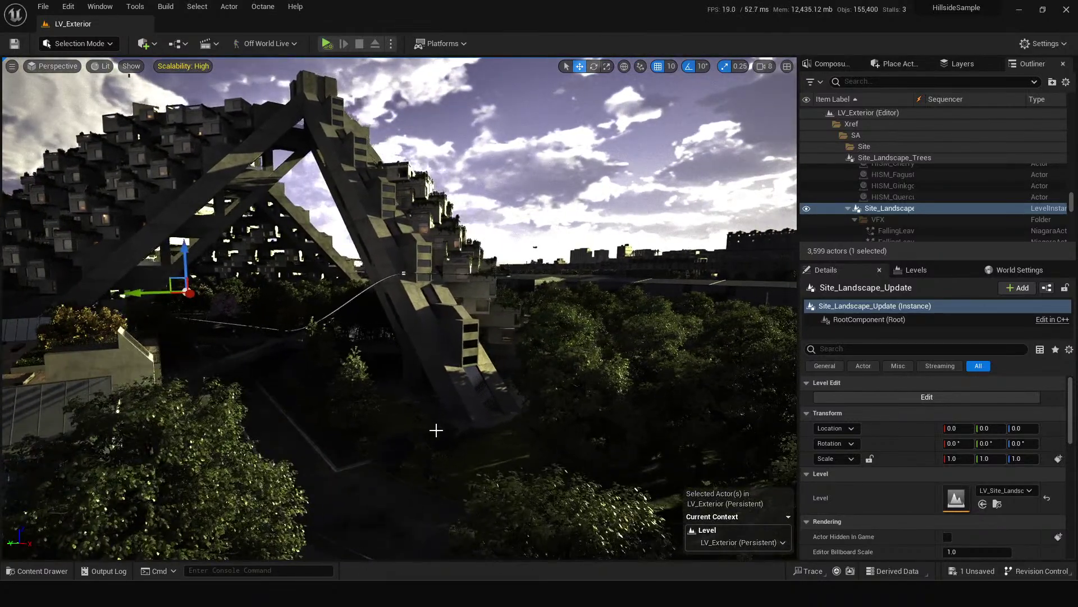
pyautogui.press('w')
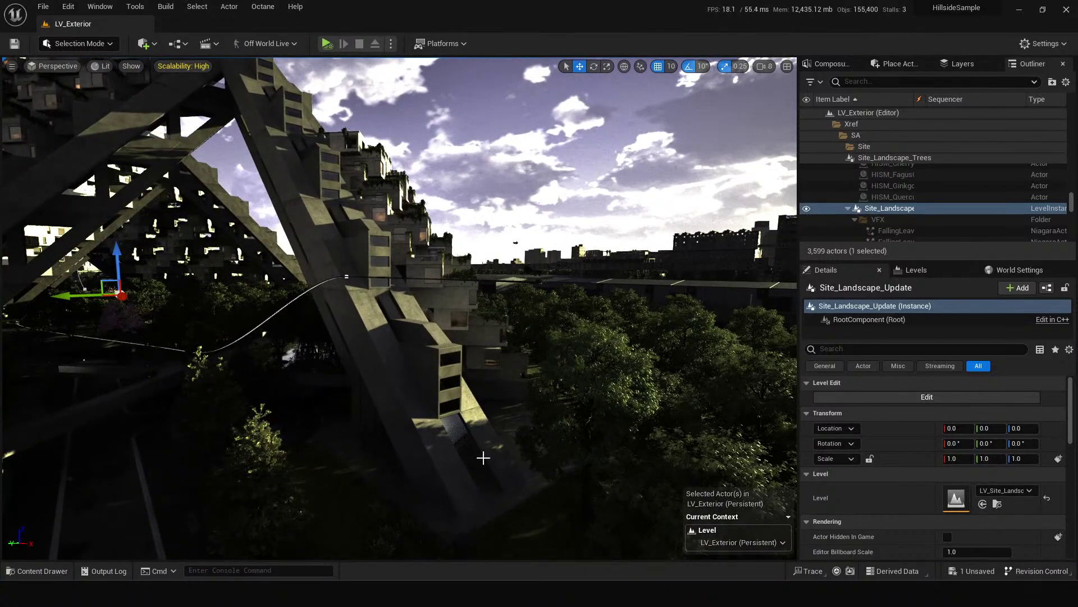
pyautogui.moveTo(506, 419); pyautogui.dragTo(613, 436)
pyautogui.press('d')
pyautogui.hotkey('ctrl', 'space')
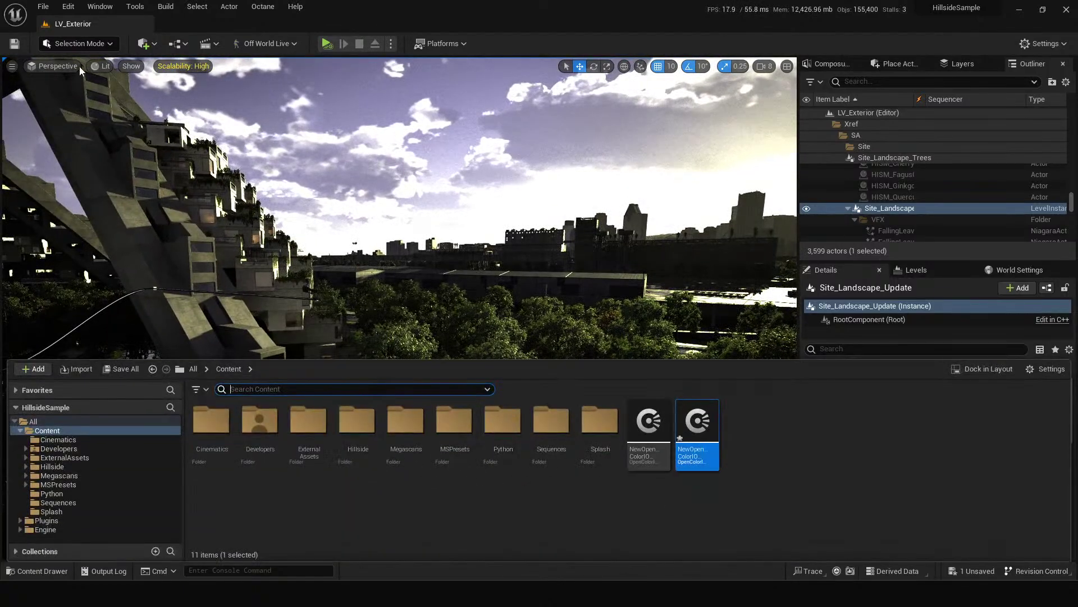
pyautogui.click(101, 66)
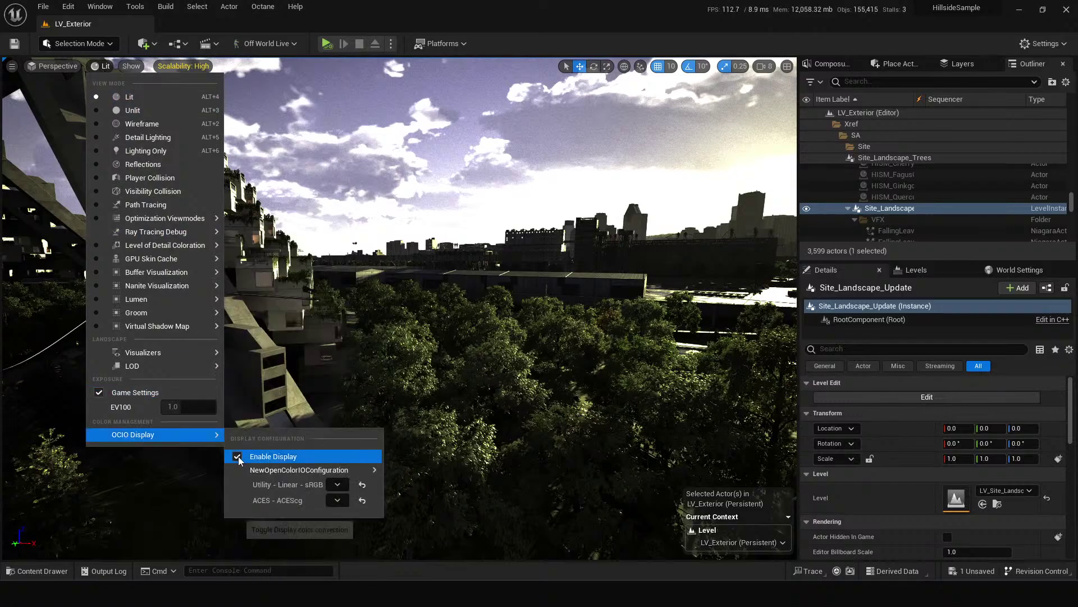
pyautogui.click(239, 457)
# Step: Open the LS_360Angle1_4 job's configuration in the Movie Render Queue and show its Color Output settings
pyautogui.hotkey('ctrl', 'space')
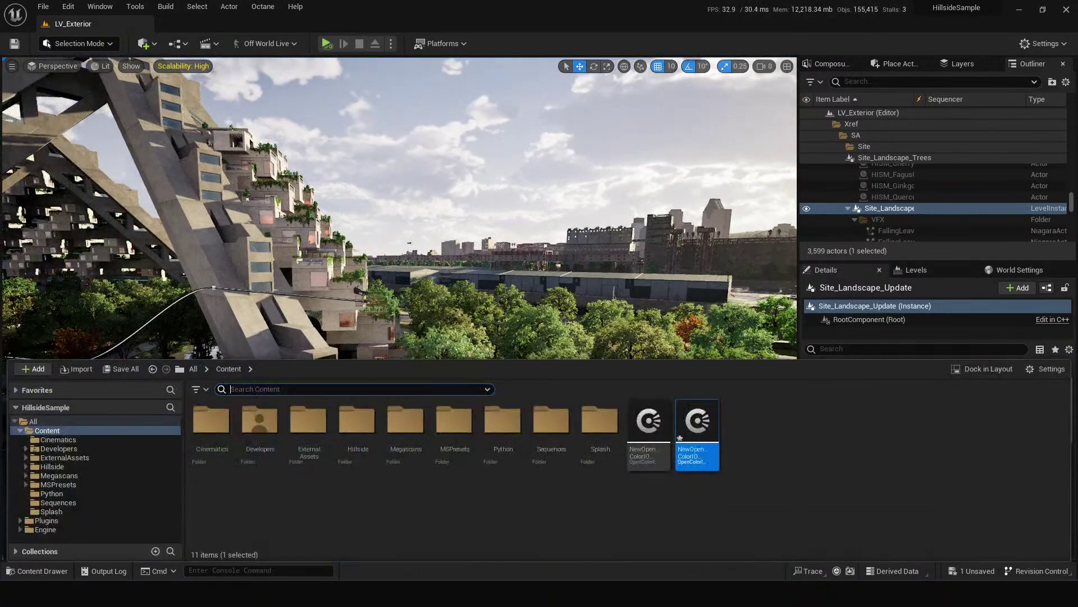
pyautogui.hotkey('ctrl', 'space')
pyautogui.click(537, 391)
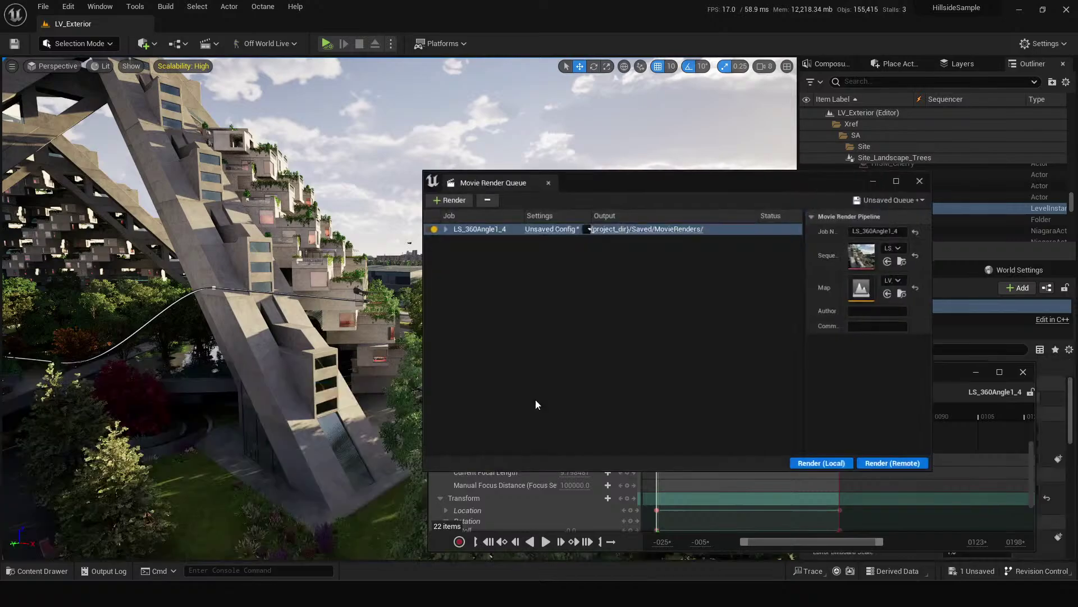
pyautogui.click(552, 231)
pyautogui.click(545, 232)
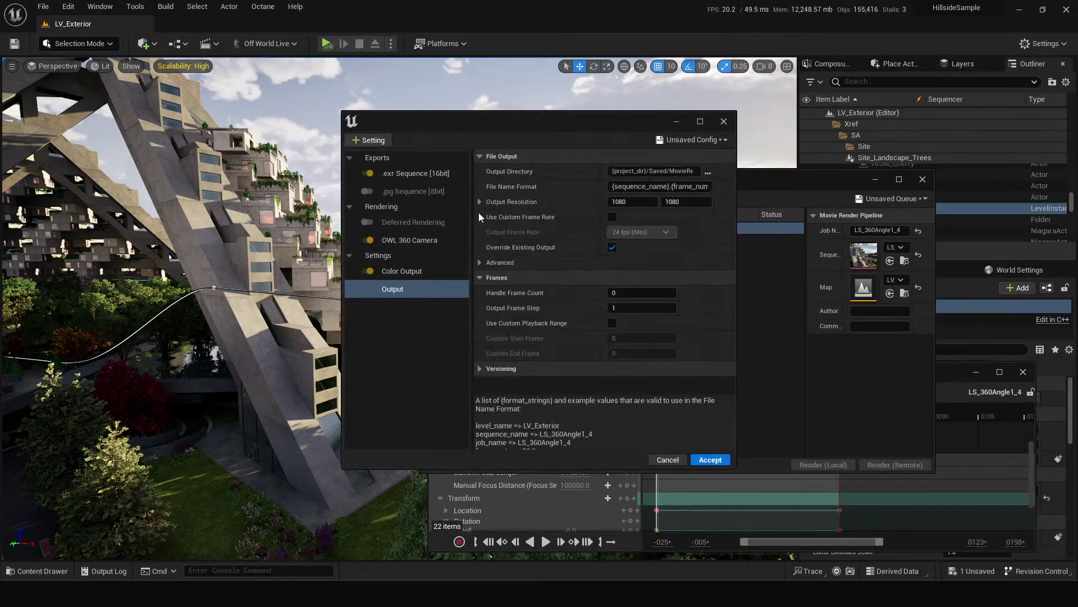
pyautogui.click(399, 271)
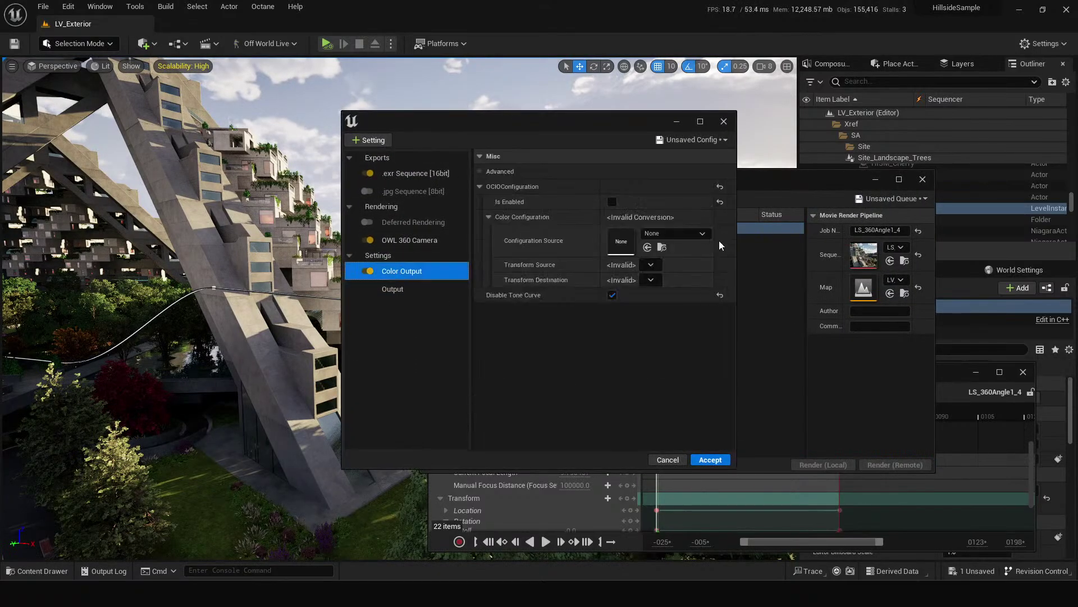
# Step: Turn off Disable Tone Curve and enable the OCIO configuration with NewOpenColorIOConfiguration as its configuration source
pyautogui.click(612, 296)
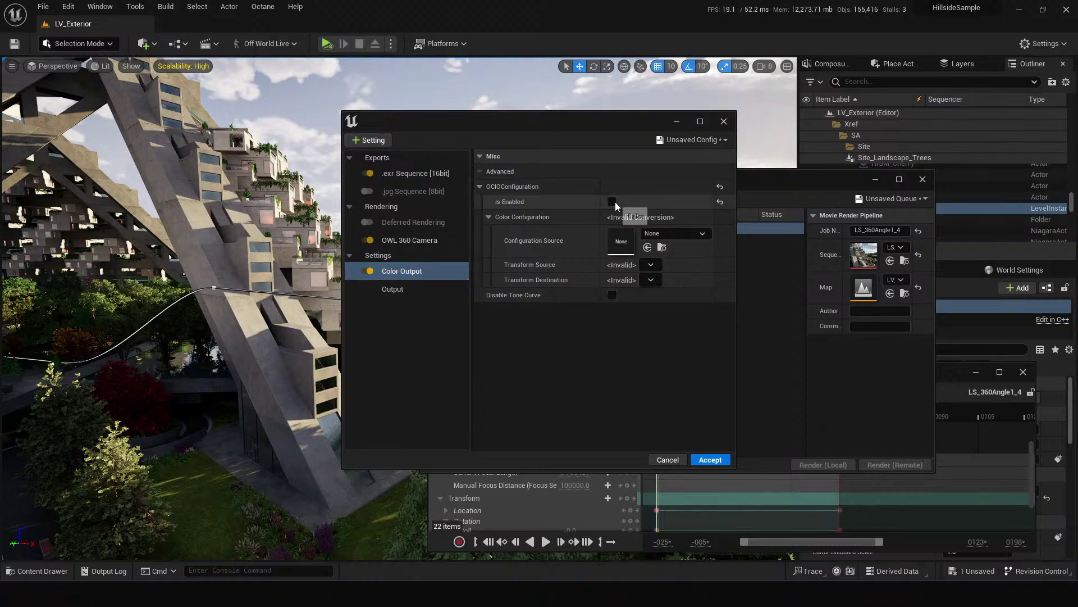
pyautogui.click(613, 201)
pyautogui.click(652, 233)
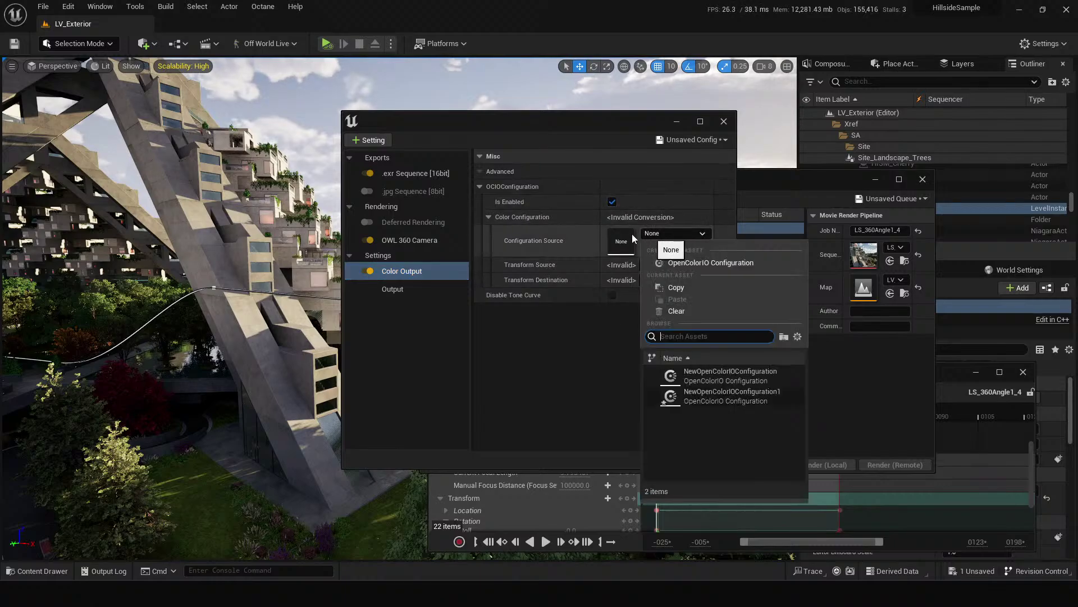
pyautogui.click(722, 374)
# Step: Set the transform source to Utility - Linear - sRGB and the destination to ACES - ACEScg, and close the job configuration
pyautogui.click(652, 263)
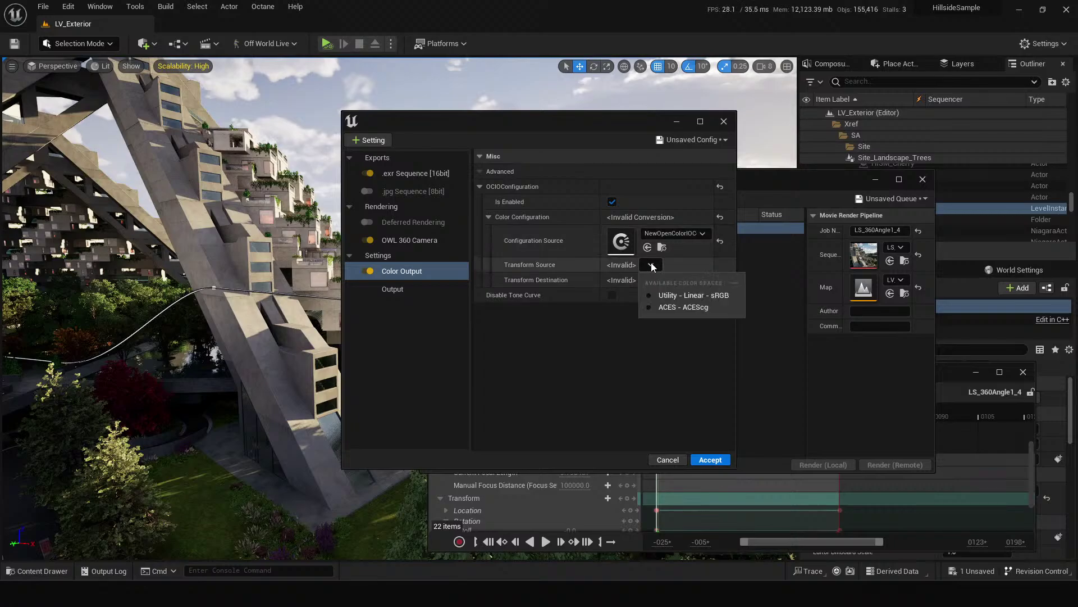
pyautogui.click(663, 292)
pyautogui.click(650, 280)
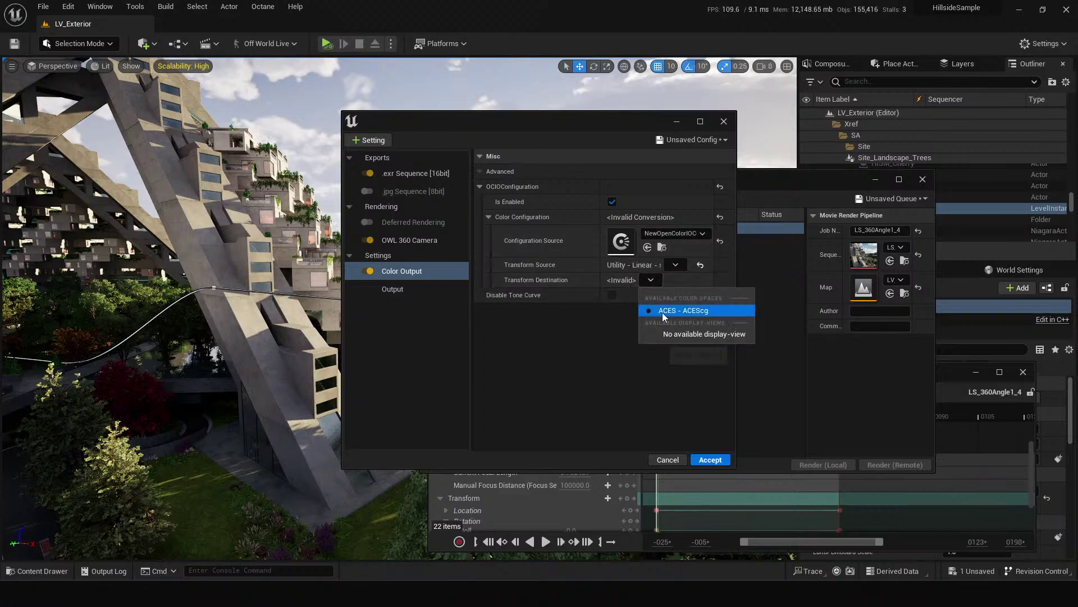
pyautogui.click(664, 312)
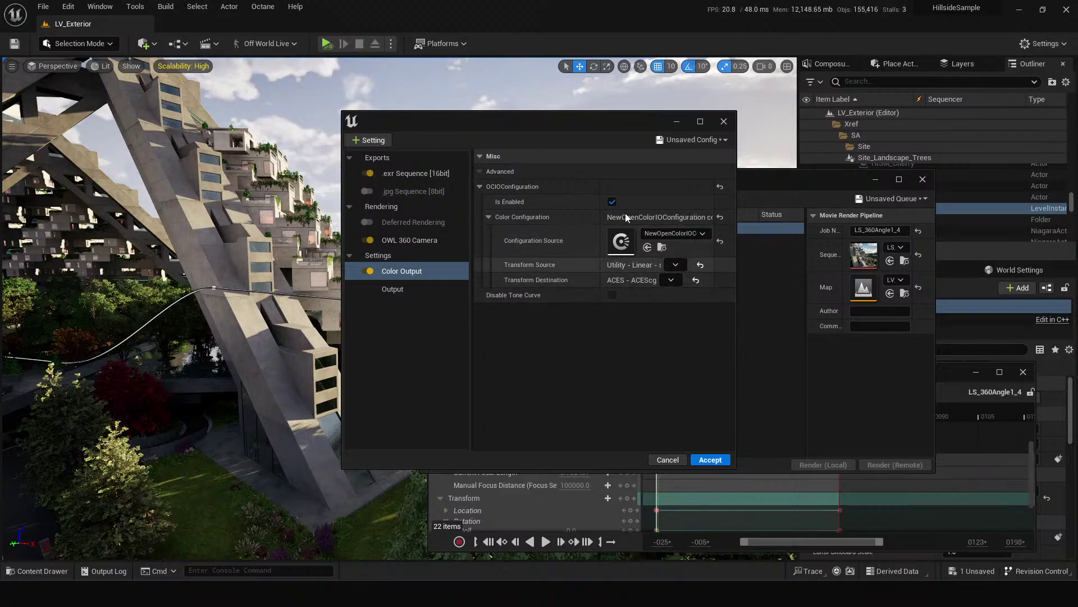
pyautogui.click(723, 121)
# Step: Switch the viewport's OCIO display conversion on, compare the scene with the render queue out of the way, and switch it off again
pyautogui.click(100, 66)
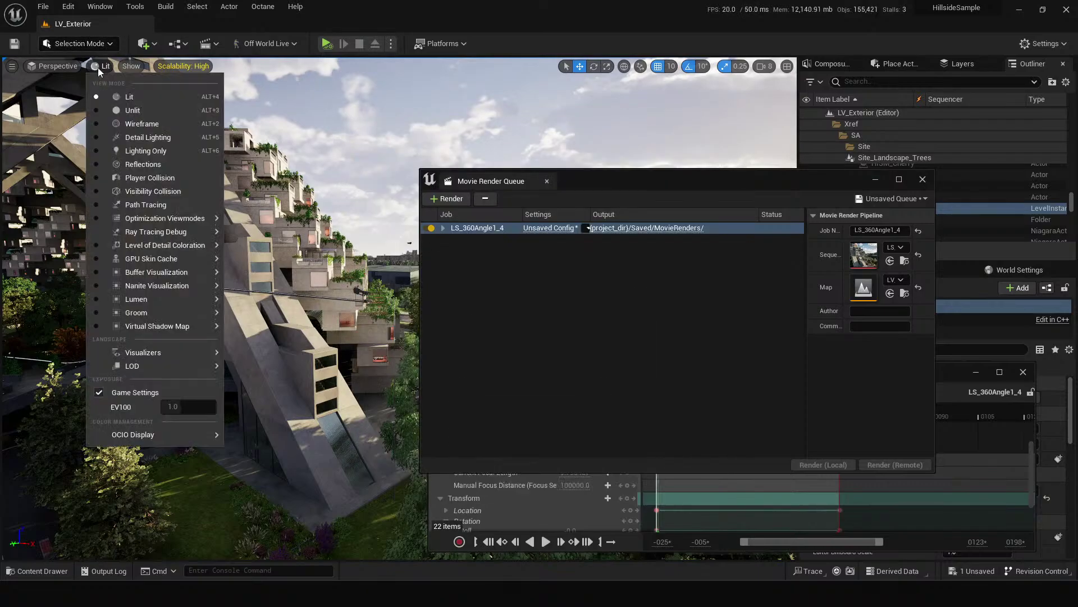
pyautogui.moveTo(169, 434)
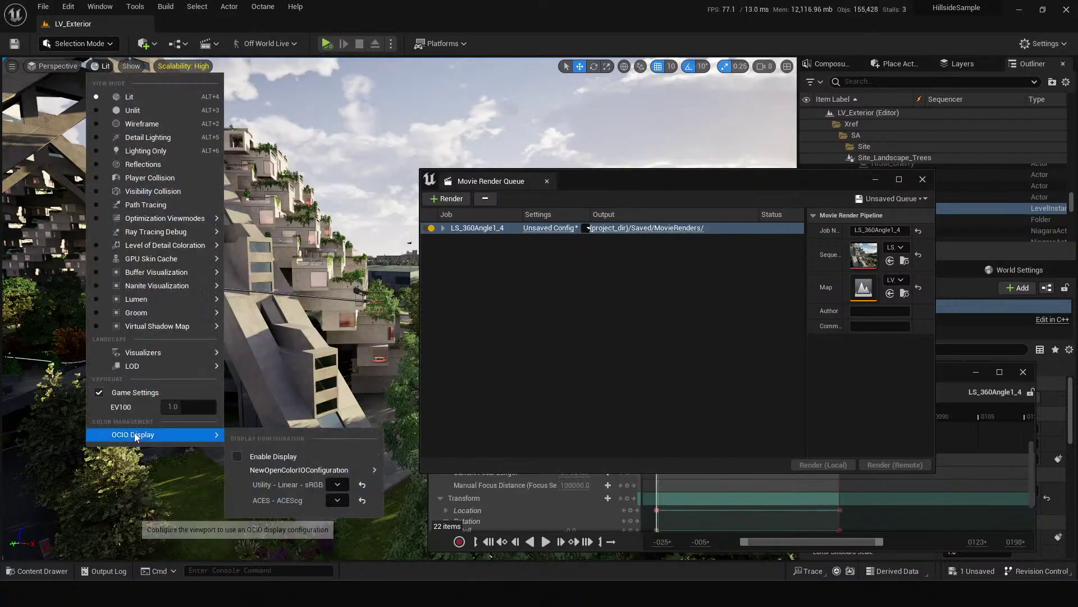
pyautogui.click(237, 457)
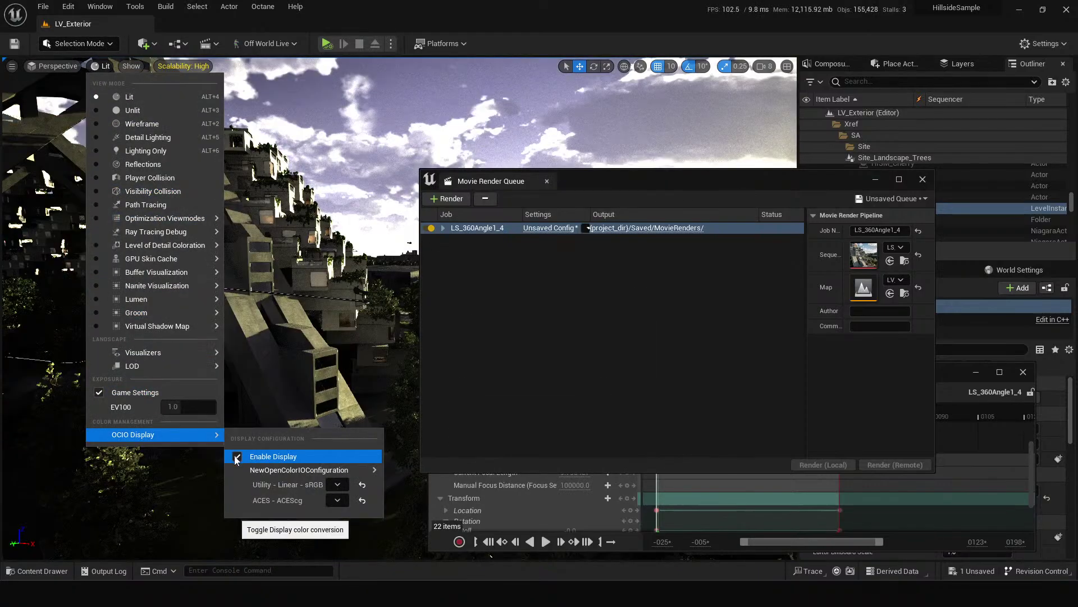
pyautogui.click(878, 180)
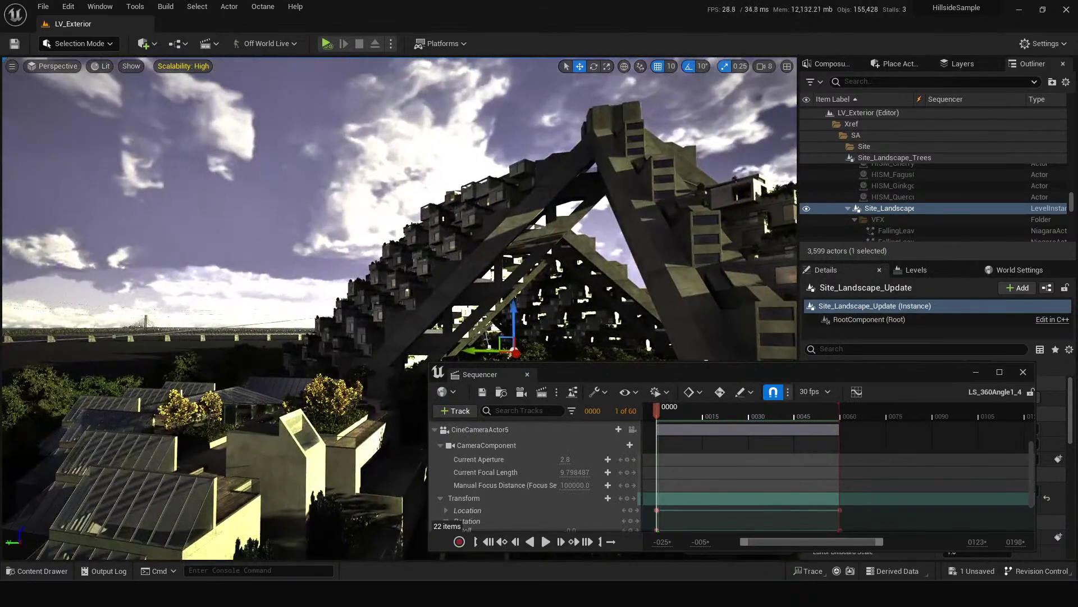
pyautogui.moveTo(337, 224); pyautogui.dragTo(472, 252)
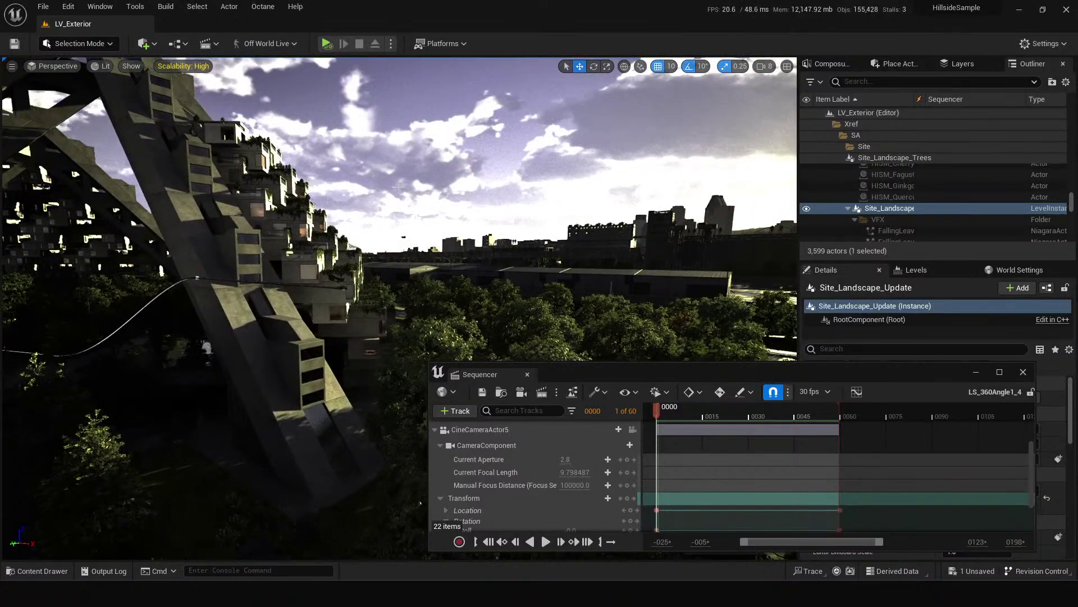
pyautogui.click(101, 66)
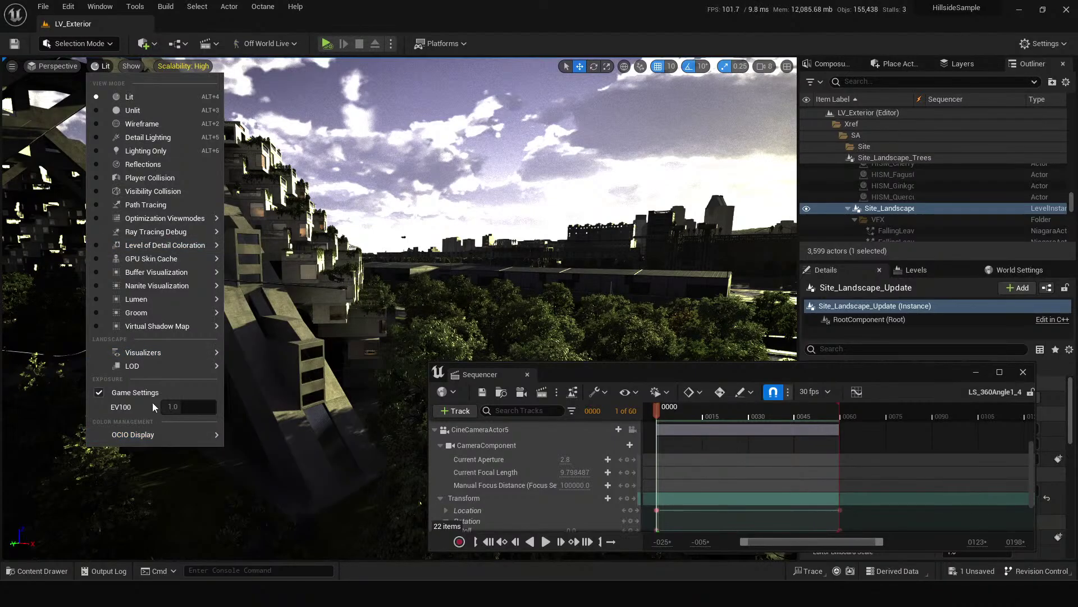
pyautogui.moveTo(147, 435)
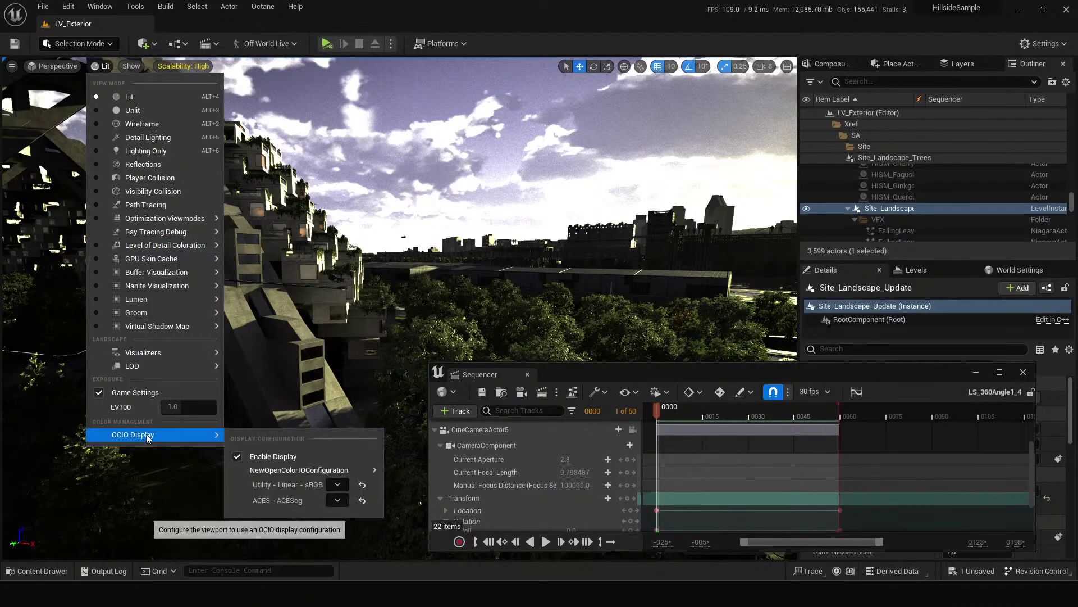
pyautogui.click(236, 457)
pyautogui.press('Escape')
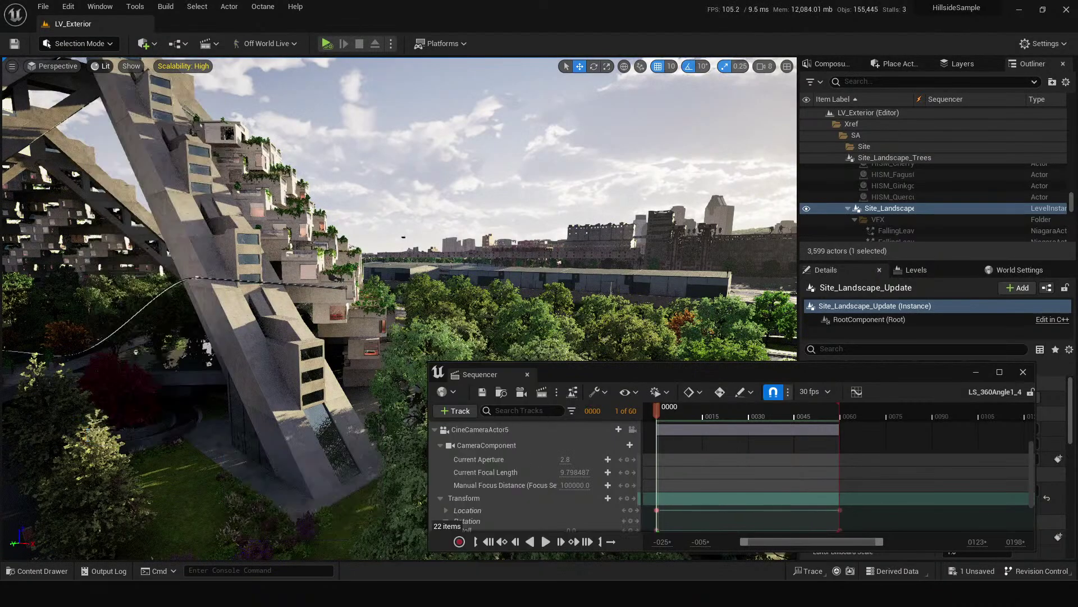
# Step: Move the Sequencer window out of the way, search the Outliner for "post pro" and select the PostProcessVolume
pyautogui.moveTo(359, 438); pyautogui.dragTo(337, 438)
pyautogui.click(623, 396)
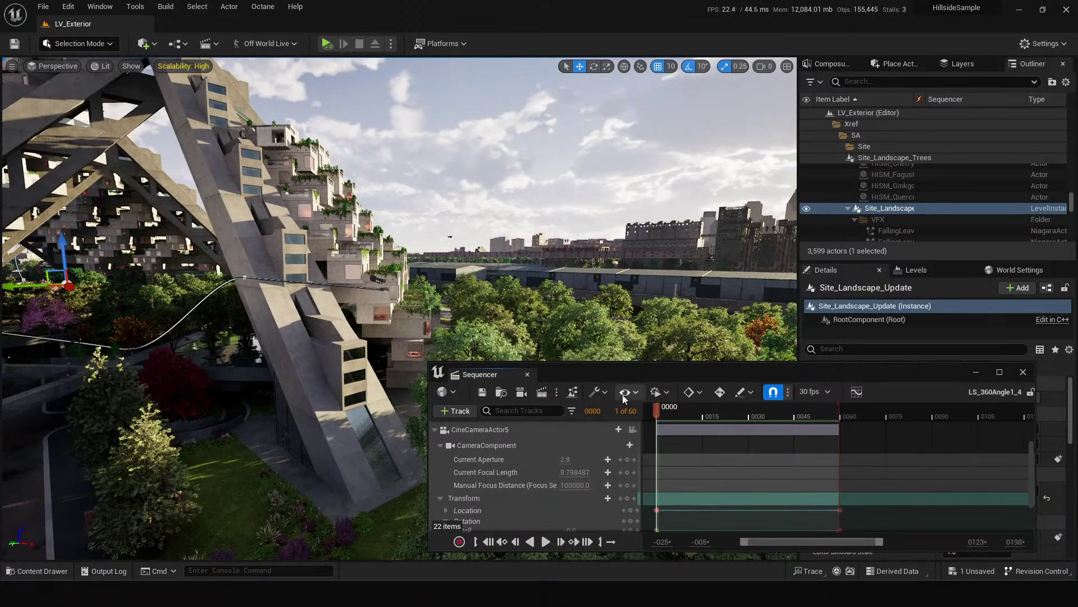
pyautogui.moveTo(657, 373); pyautogui.dragTo(197, 521)
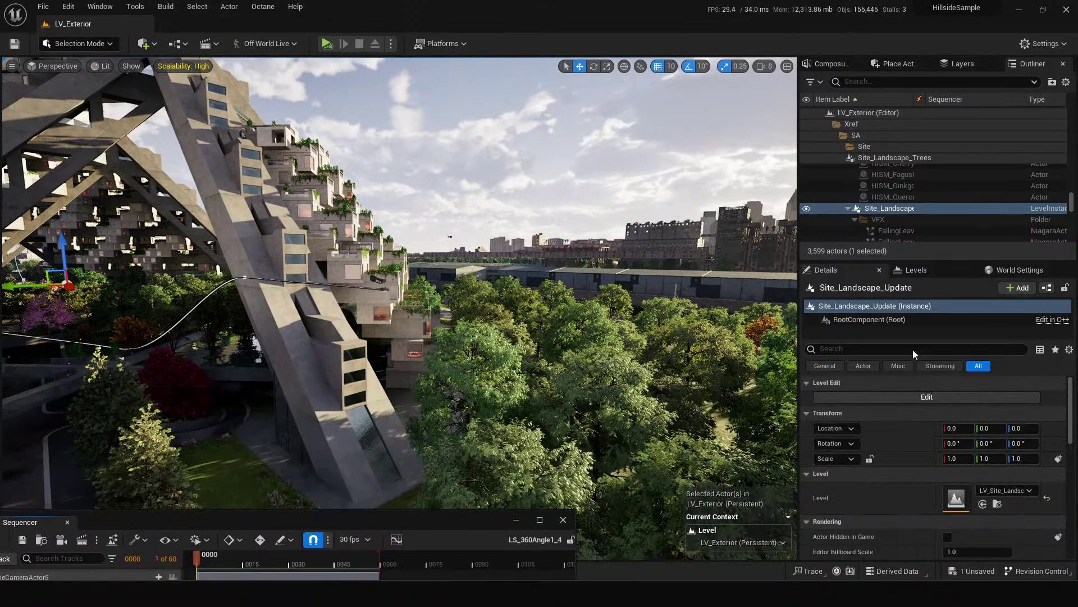
pyautogui.click(899, 82)
pyautogui.write('post')
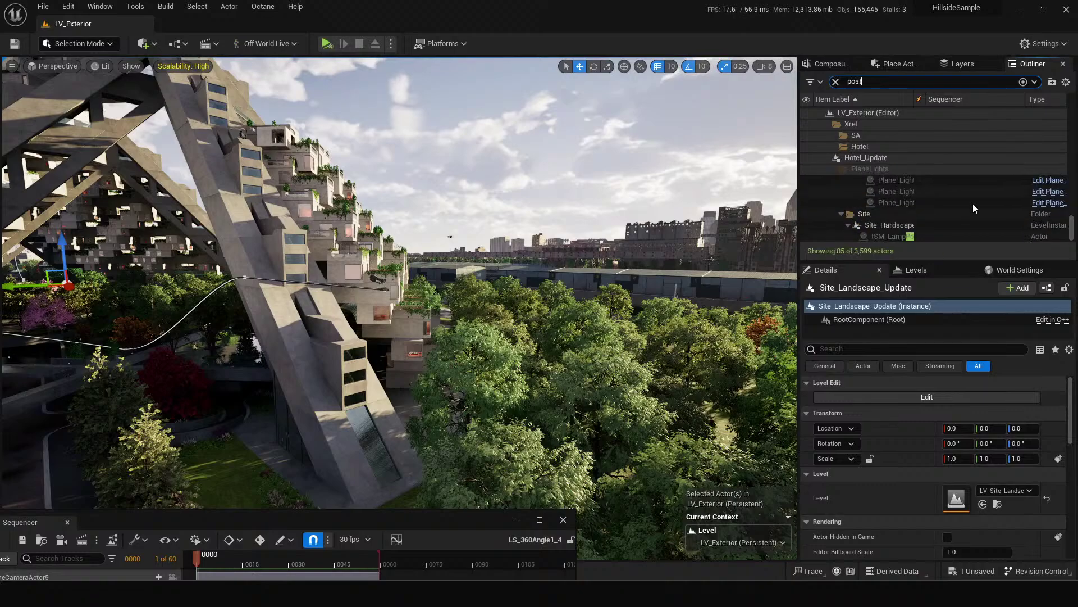
pyautogui.write(' pro')
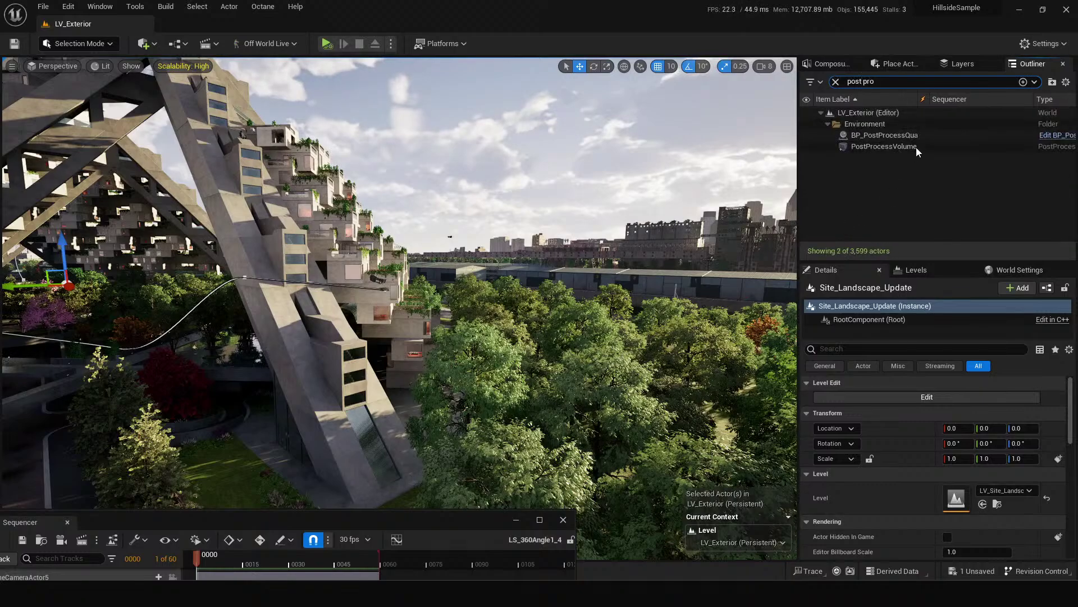
pyautogui.click(888, 147)
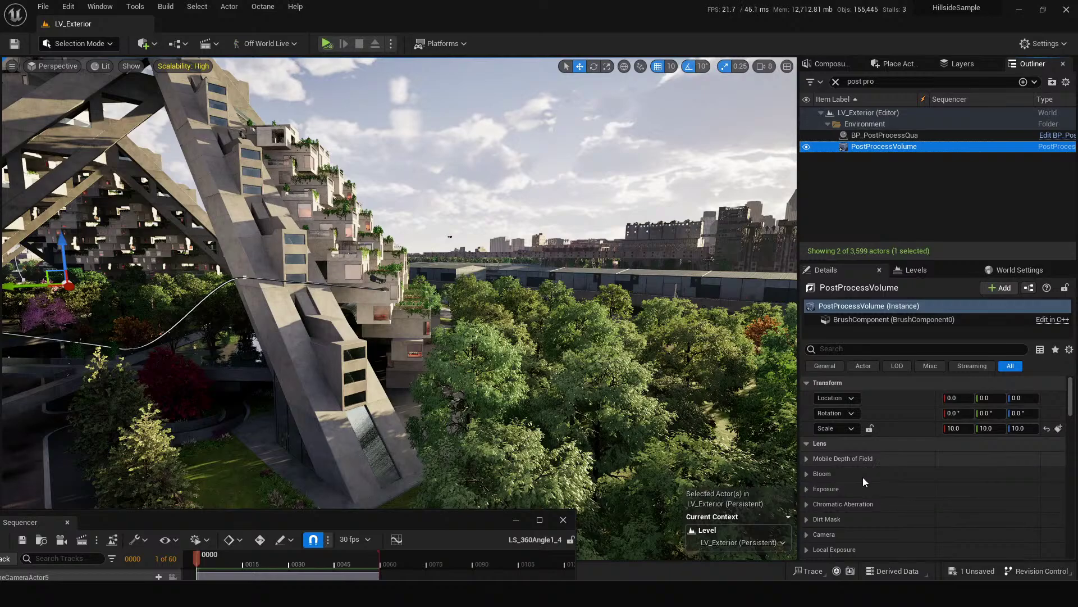
# Step: Filter the PostProcessVolume's properties by "tone curv" to find its tone curve setting
pyautogui.click(840, 350)
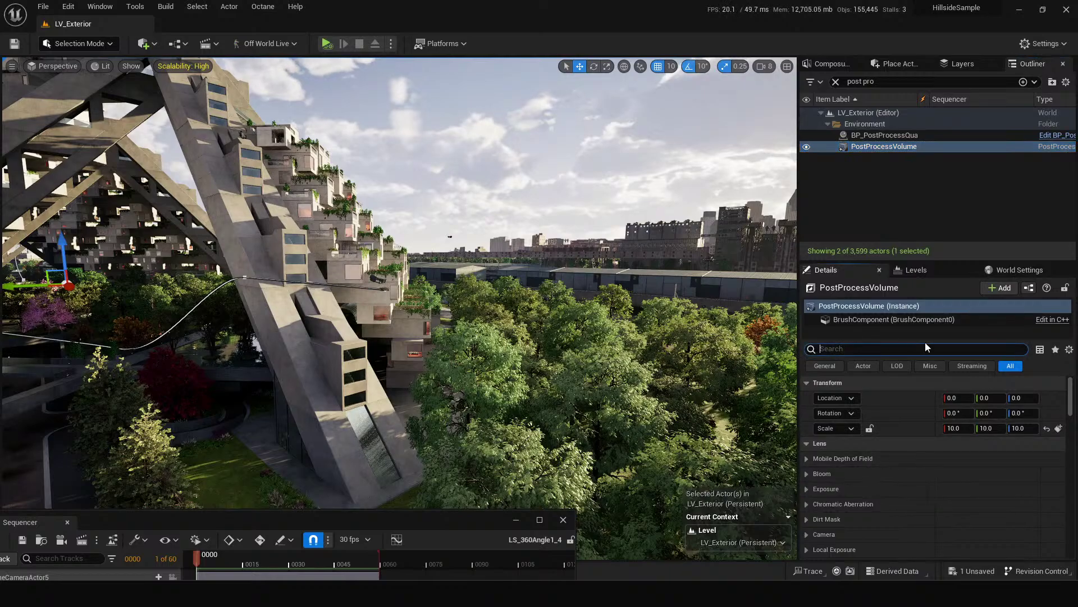
pyautogui.write('vi')
pyautogui.press('BackSpace')
pyautogui.press('BackSpace')
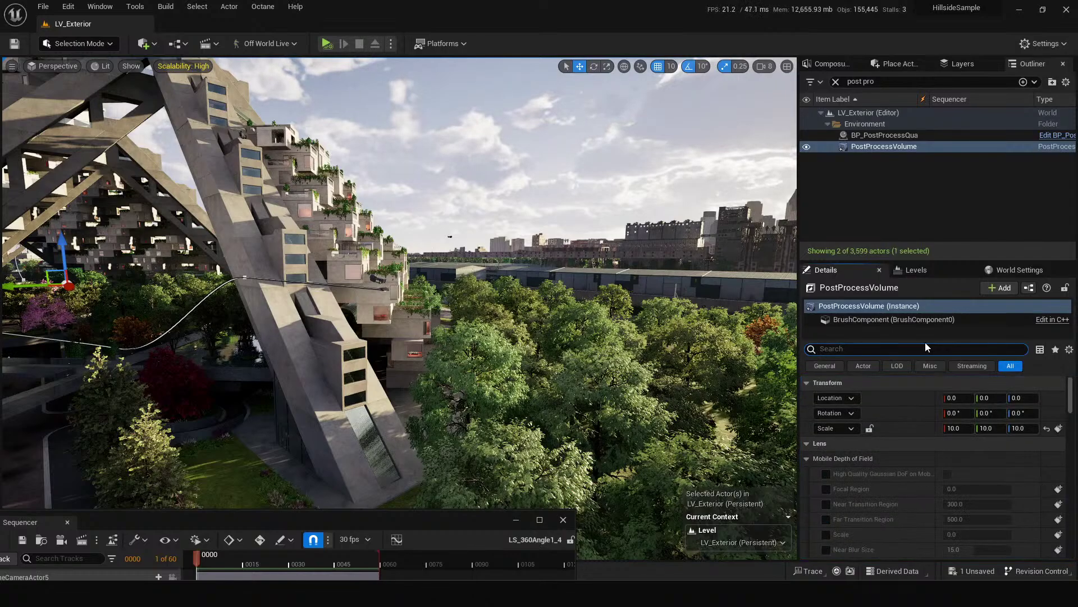
pyautogui.write('disable')
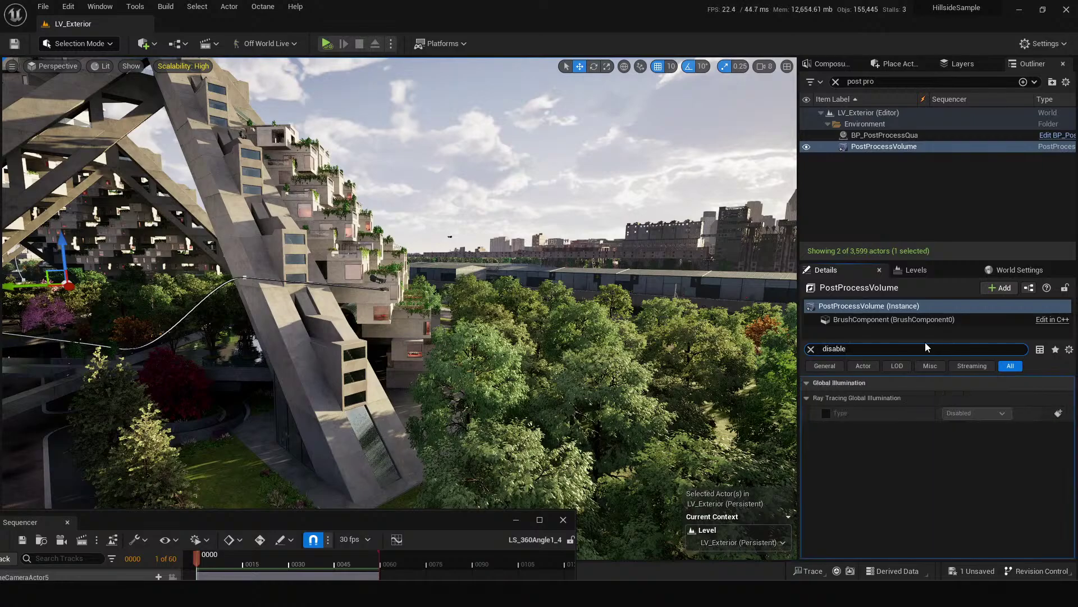
pyautogui.hotkey('ctrl', 'a')
pyautogui.write('tone curv')
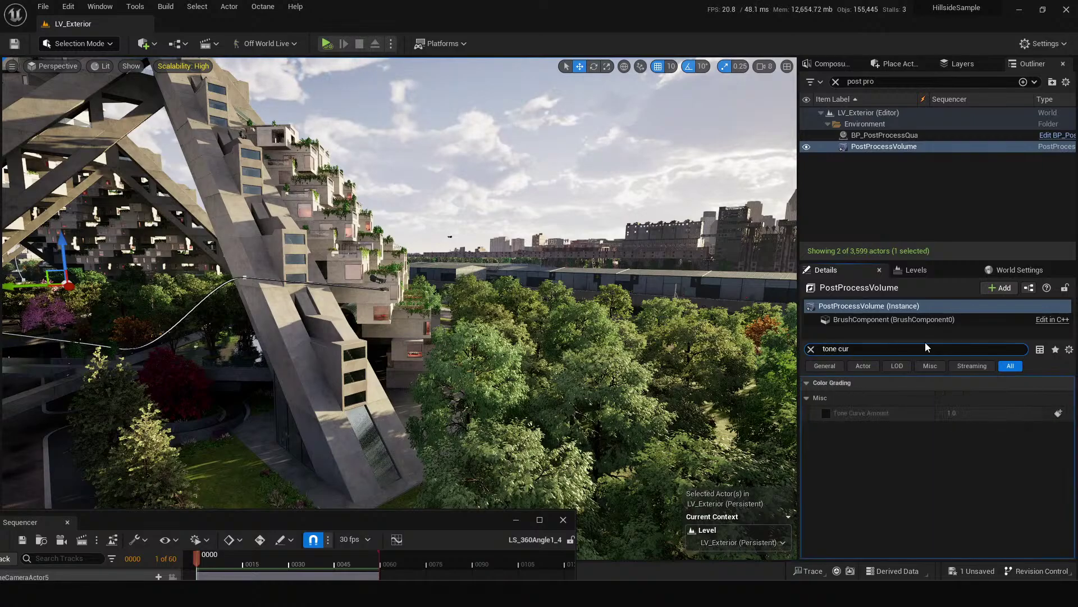
# Step: Enable the Tone Curve Amount override on the PostProcessVolume, set it to 0 and check the scene
pyautogui.click(826, 415)
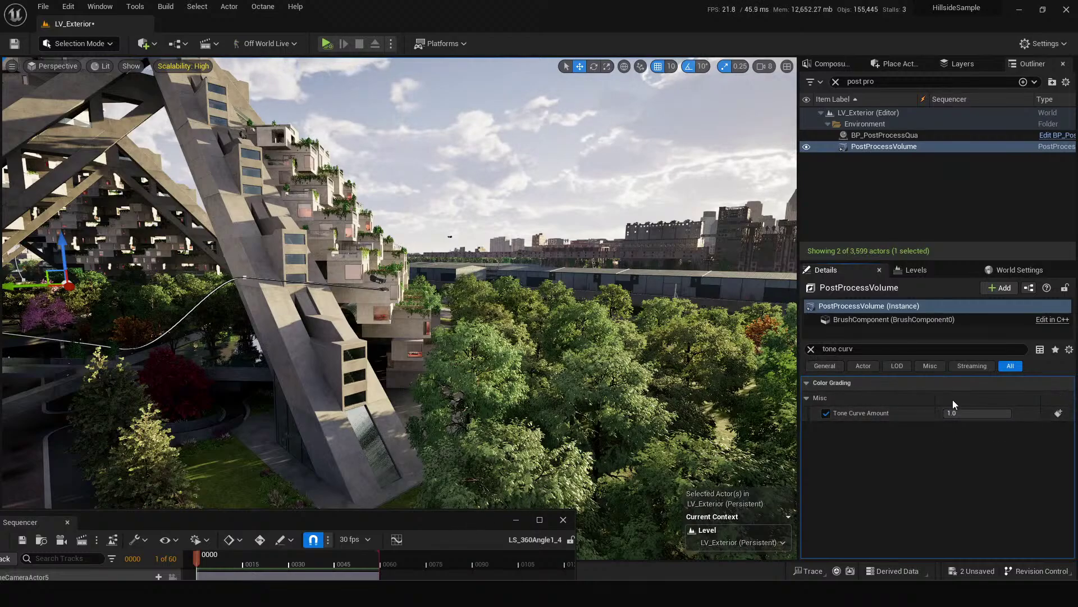
pyautogui.click(969, 413)
pyautogui.write('0')
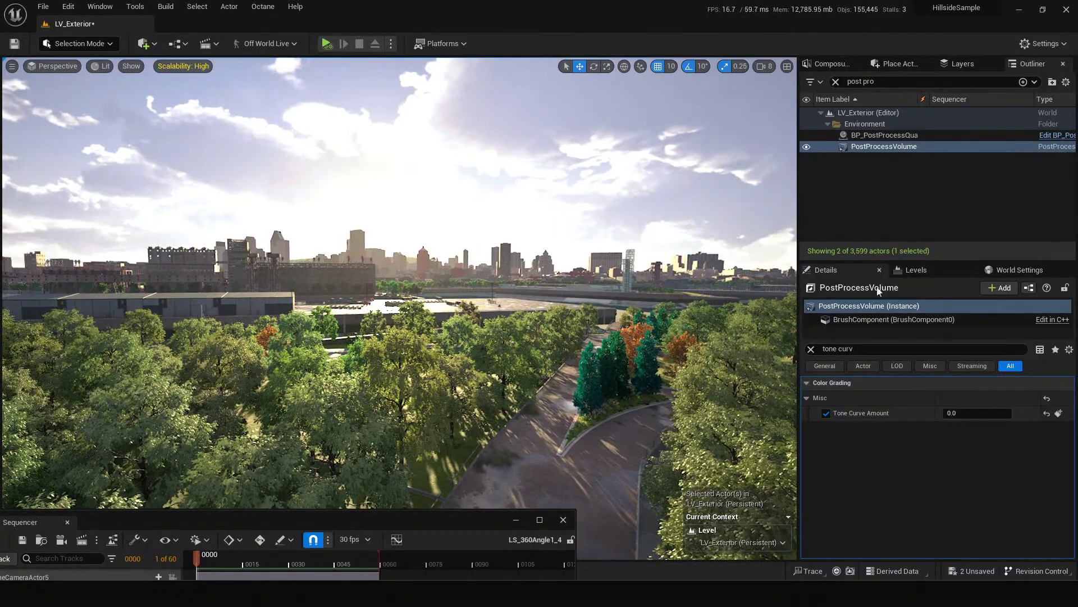
pyautogui.moveTo(975, 409)
pyautogui.mouseDown()
pyautogui.moveTo(1008, 413)
pyautogui.moveTo(975, 414)
pyautogui.mouseUp()
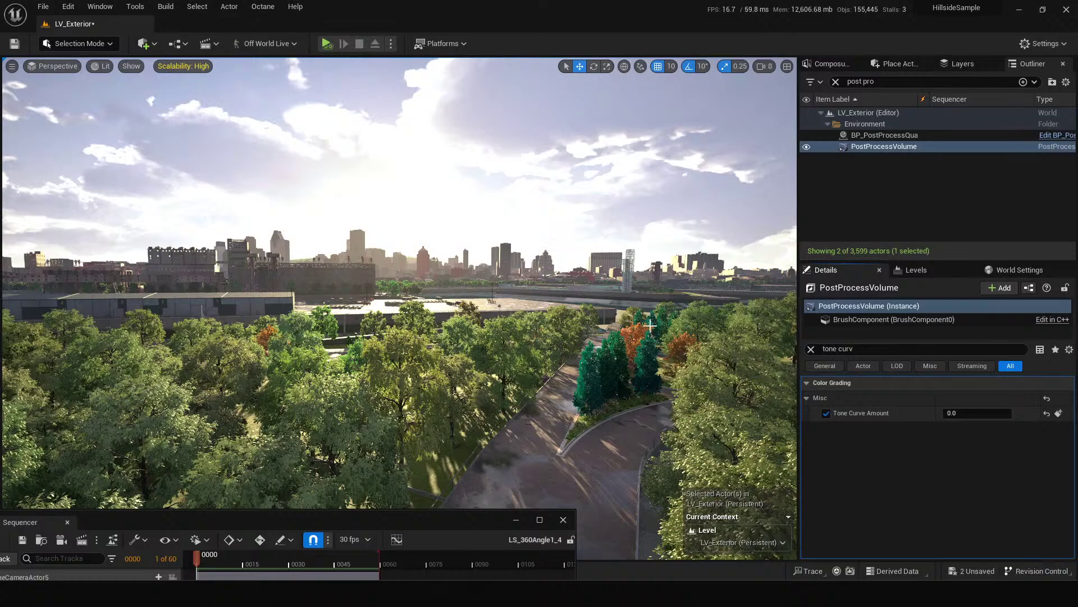
# Step: Raise the Tone Curve Amount to 1, return it to 0 and turn the viewport toward the stacked concrete building
pyautogui.moveTo(998, 412); pyautogui.dragTo(1056, 413)
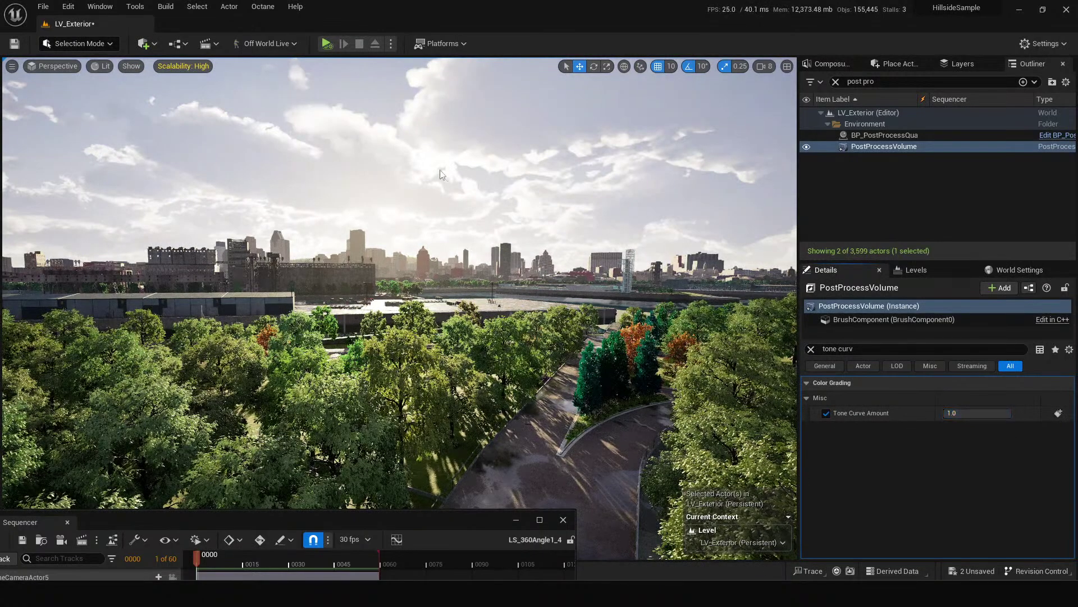
pyautogui.moveTo(946, 414); pyautogui.dragTo(898, 415)
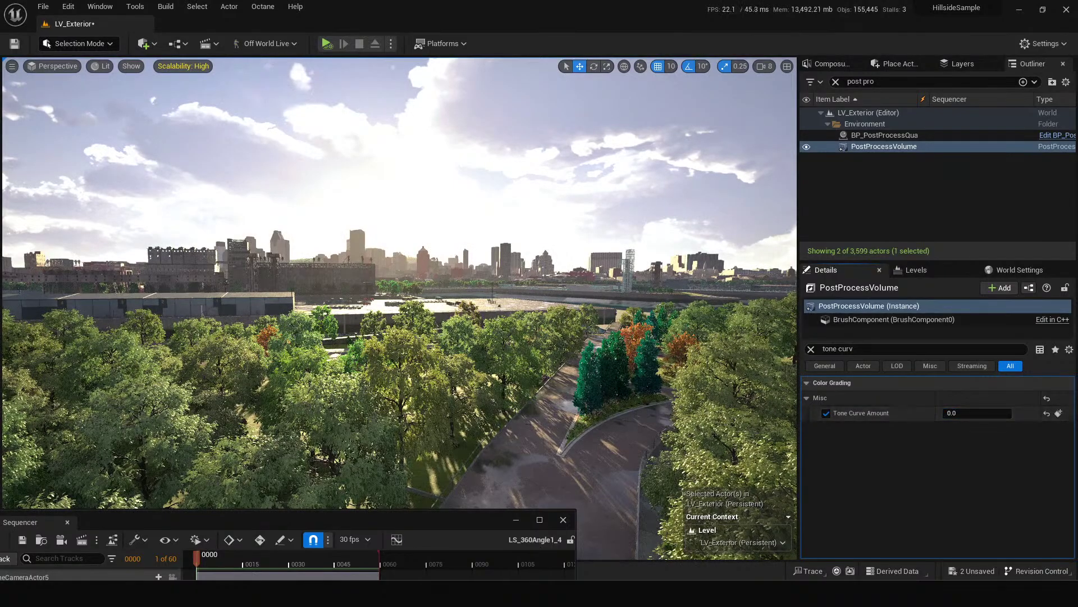
pyautogui.moveTo(505, 292); pyautogui.dragTo(416, 285)
pyautogui.moveTo(578, 430); pyautogui.dragTo(471, 425)
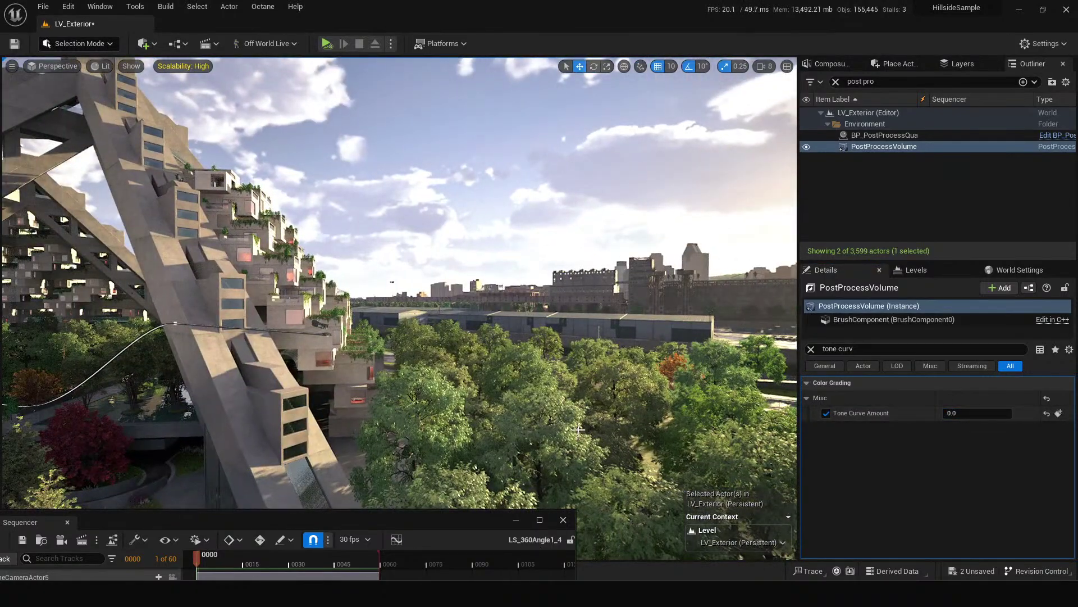
# Step: Set the Tone Curve Amount to 0.112, raise it to 1 and bring the Sequencer window back fully into view
pyautogui.click(971, 412)
pyautogui.write('0.112')
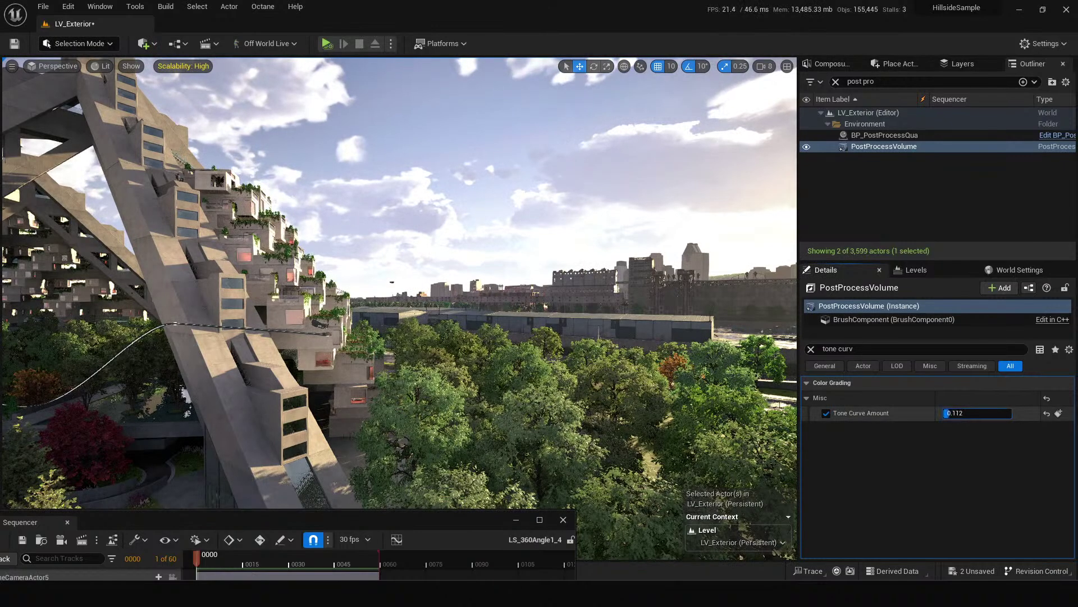
pyautogui.moveTo(950, 414); pyautogui.dragTo(1011, 413)
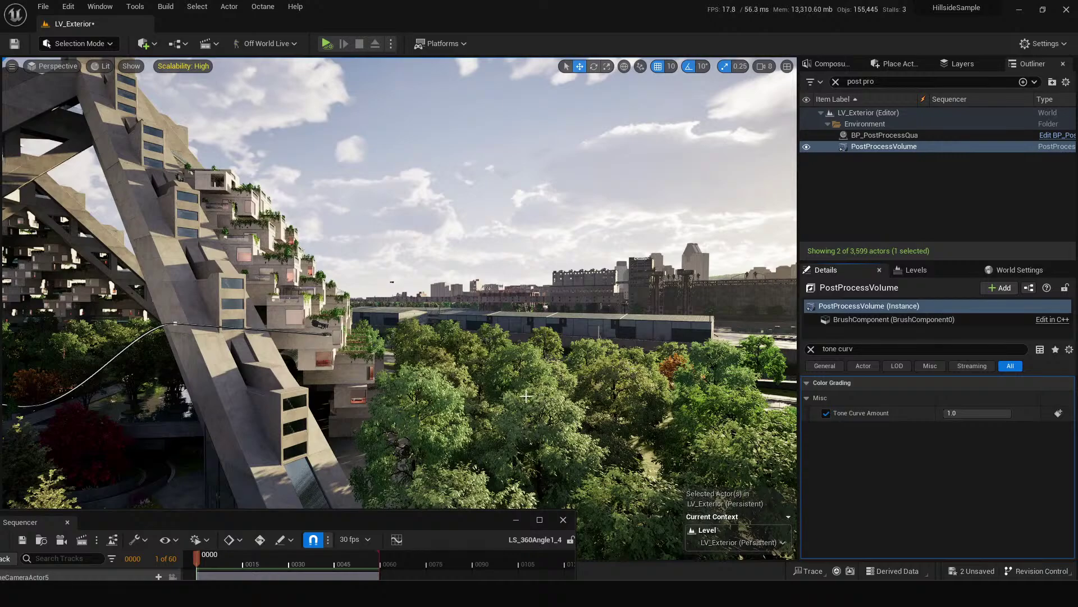
pyautogui.moveTo(444, 519); pyautogui.dragTo(475, 395)
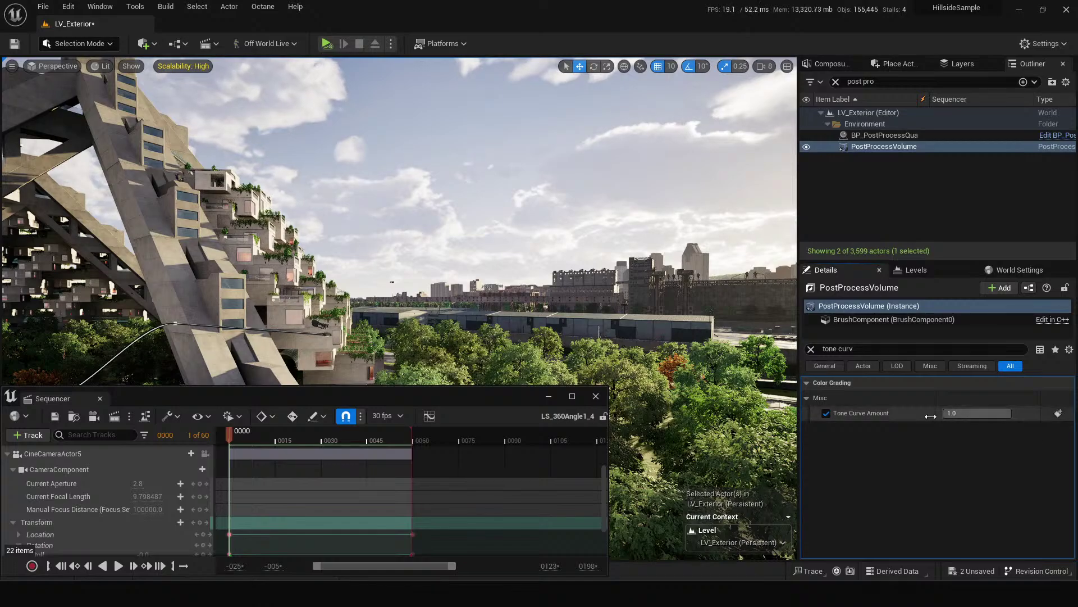
# Step: Drop the Tone Curve Amount to 0 to compare the scene, then restore it to 1
pyautogui.moveTo(931, 416); pyautogui.dragTo(910, 416)
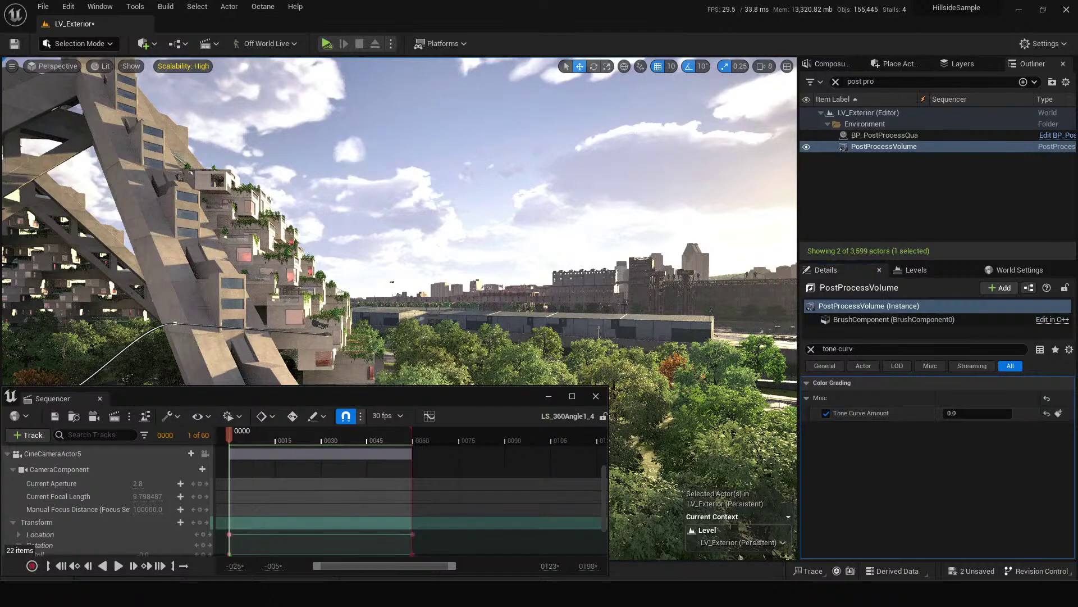
pyautogui.moveTo(483, 225); pyautogui.dragTo(503, 232)
pyautogui.click(958, 416)
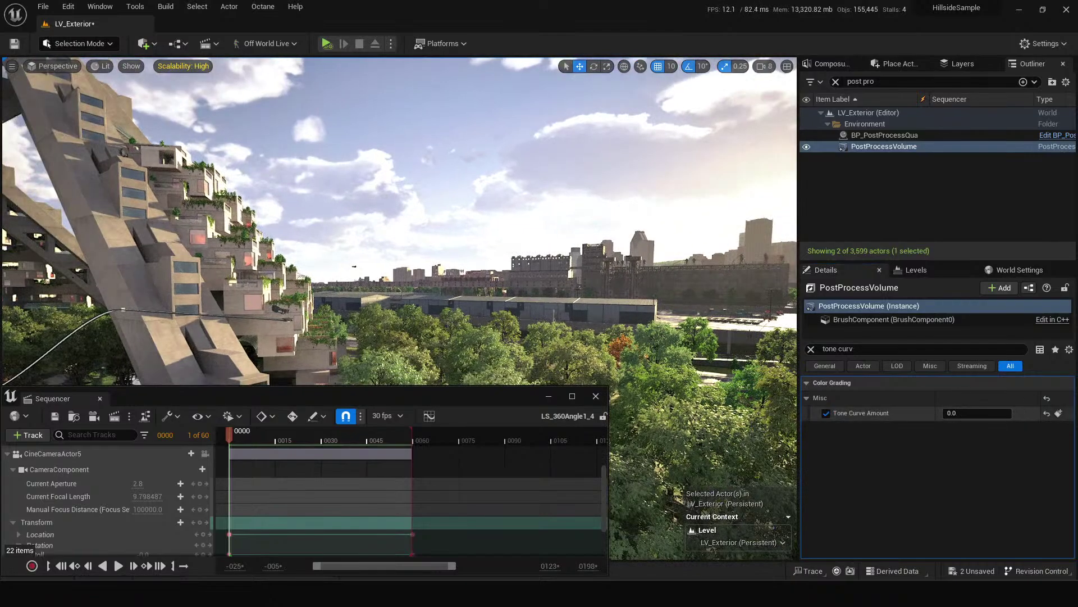
pyautogui.write('1')
pyautogui.press('Return')
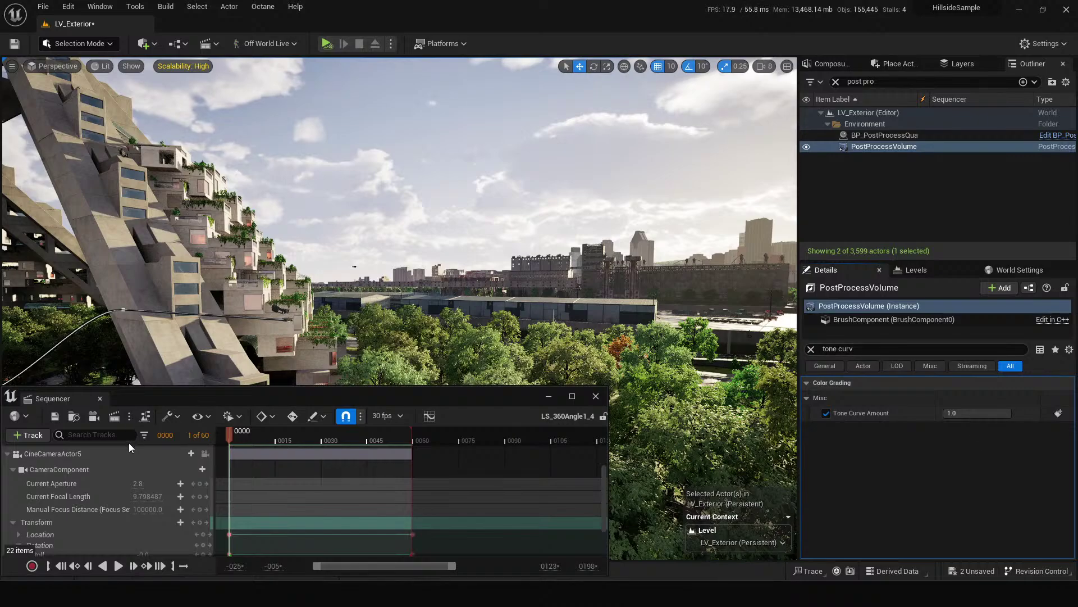
# Step: Open the Project Settings, move their window clear and search for "color space"
pyautogui.click(68, 6)
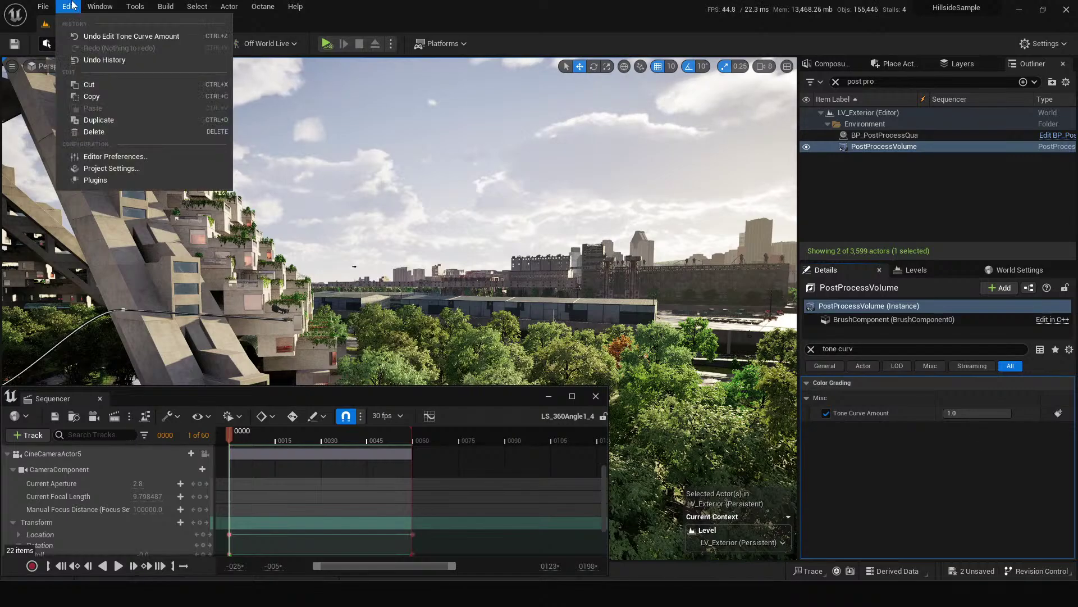
pyautogui.moveTo(51, 6)
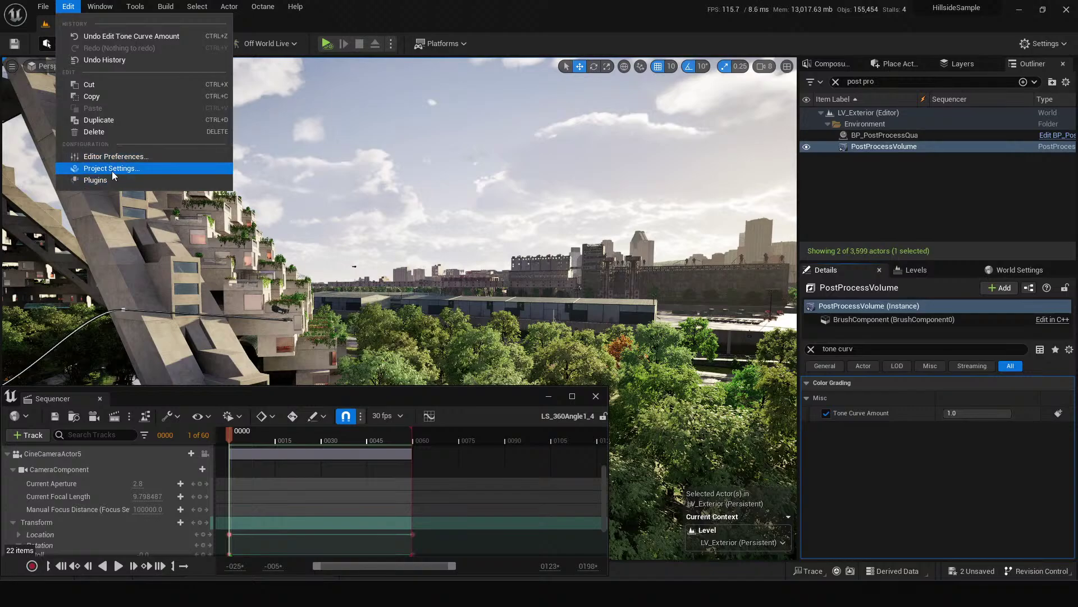
pyautogui.click(113, 171)
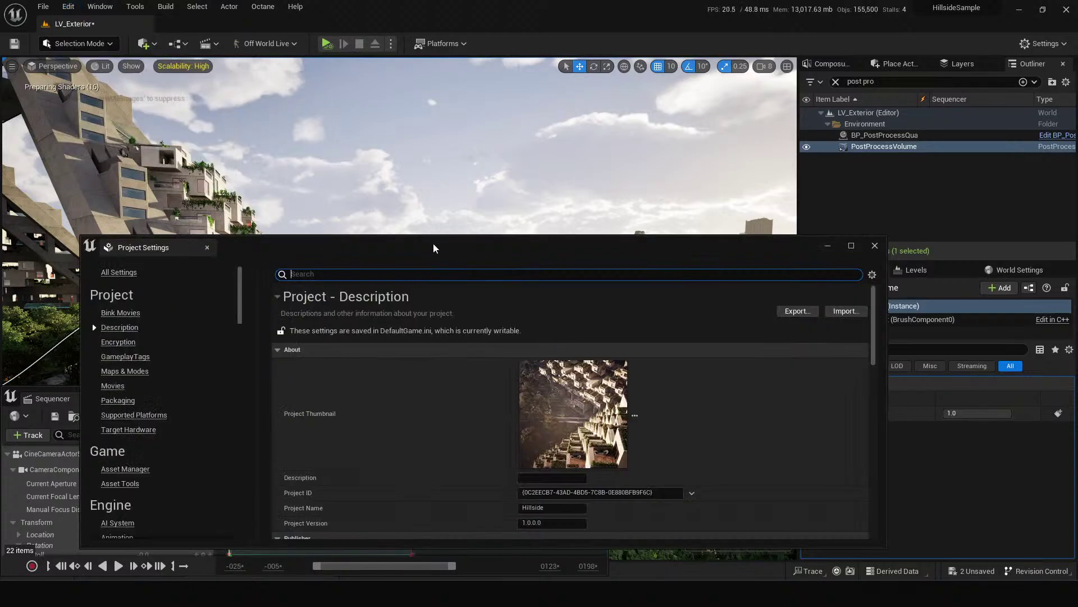
pyautogui.moveTo(433, 247); pyautogui.dragTo(350, 116)
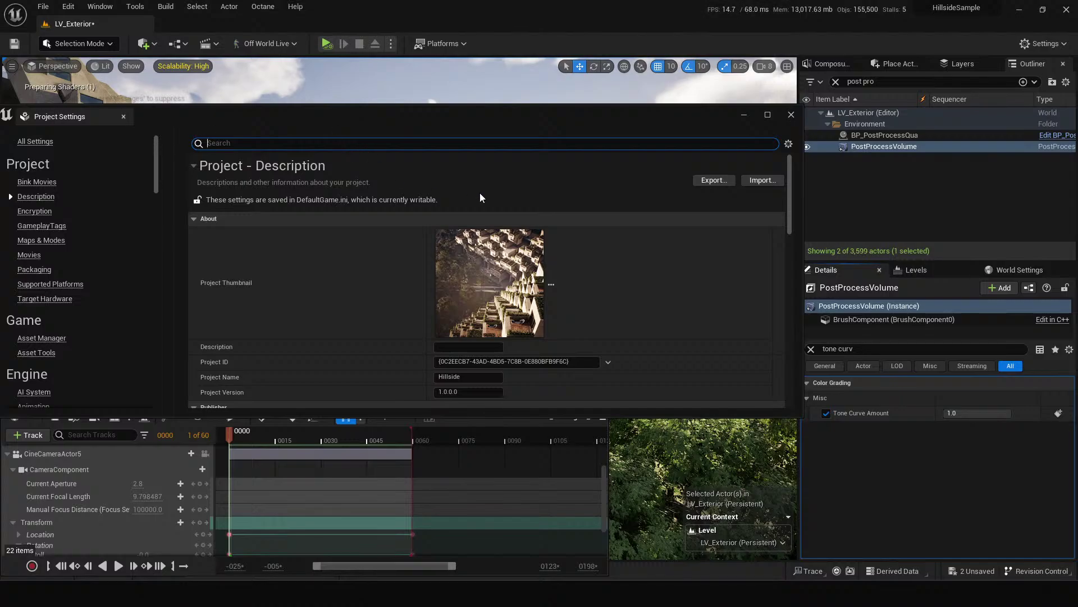
pyautogui.write('colr')
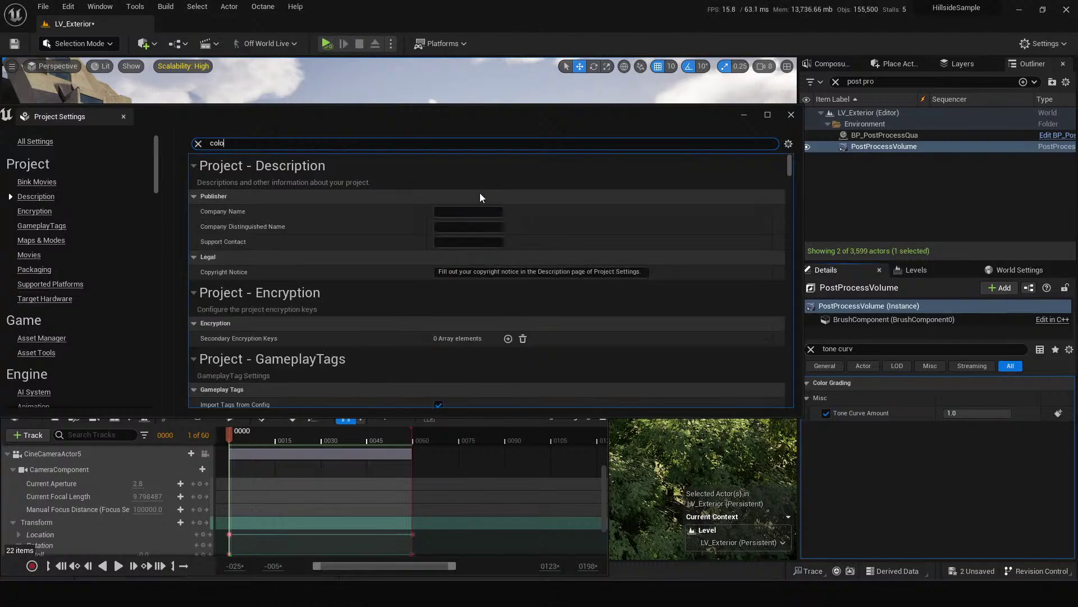
pyautogui.press('BackSpace')
pyautogui.press('BackSpace')
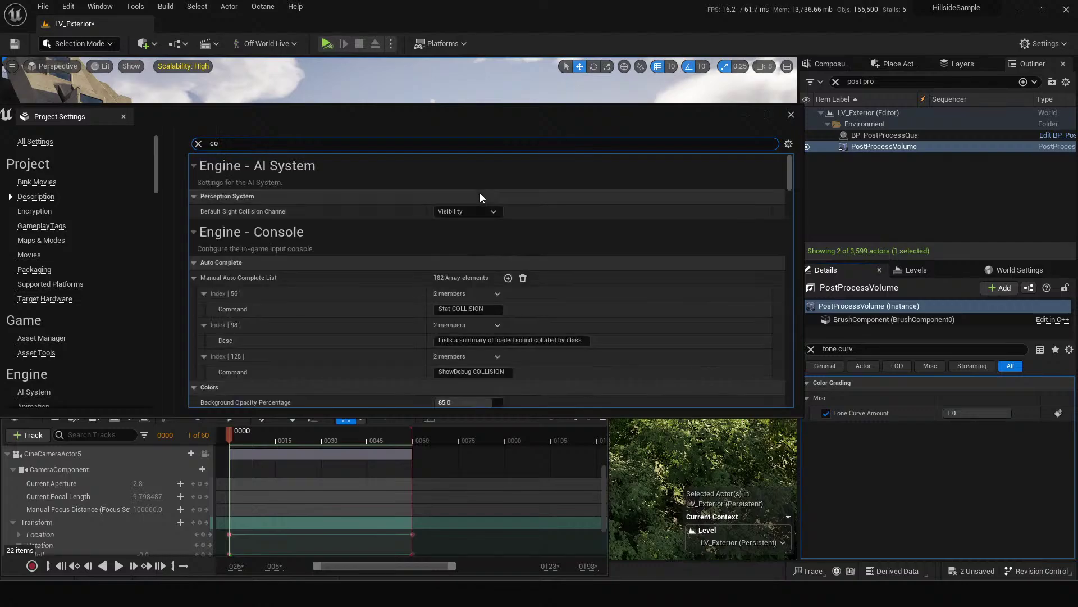
pyautogui.write('lor')
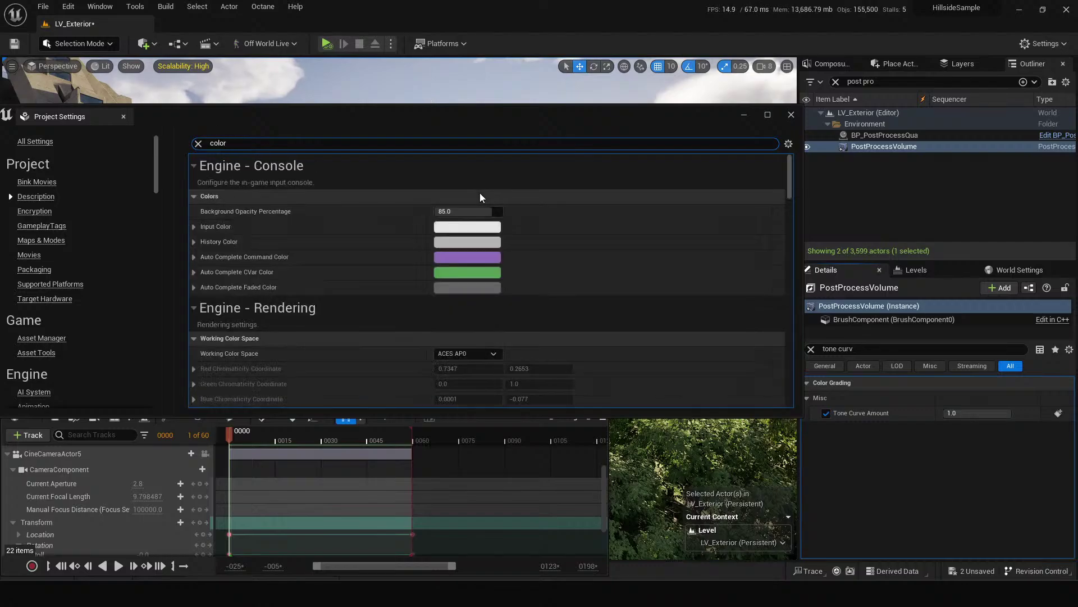
pyautogui.write(' space')
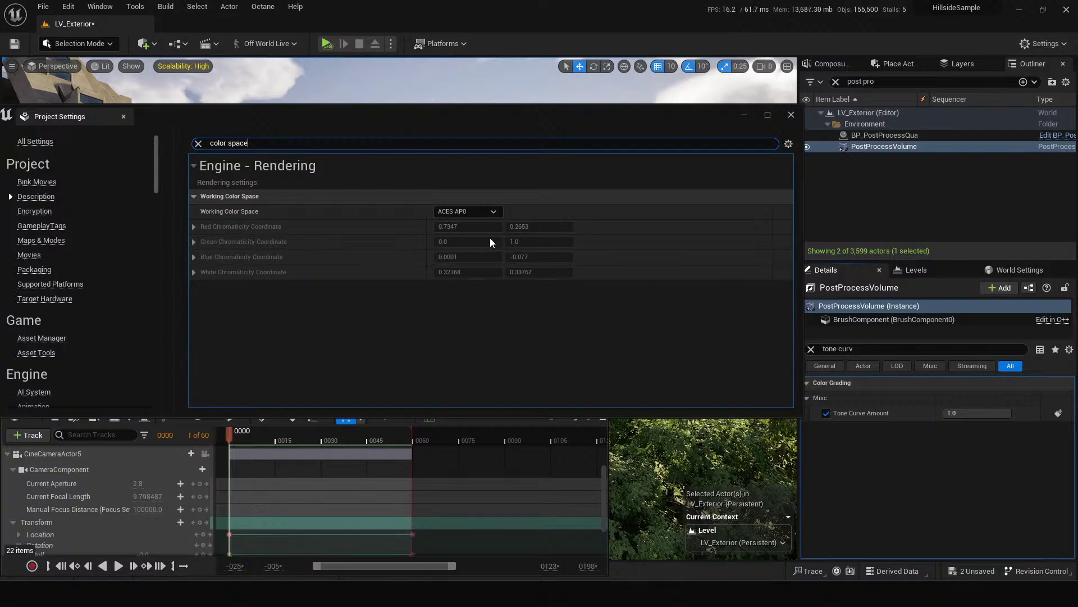
# Step: Try sRGB / Rec709 as the Working Color Space and move the Project Settings aside to check the scene
pyautogui.click(477, 211)
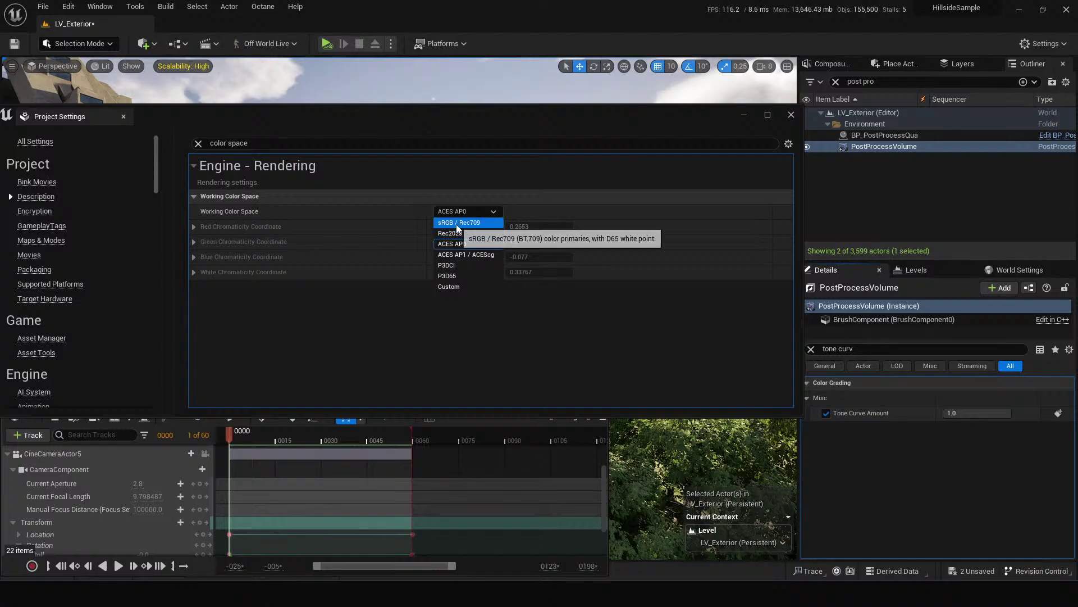
pyautogui.click(457, 224)
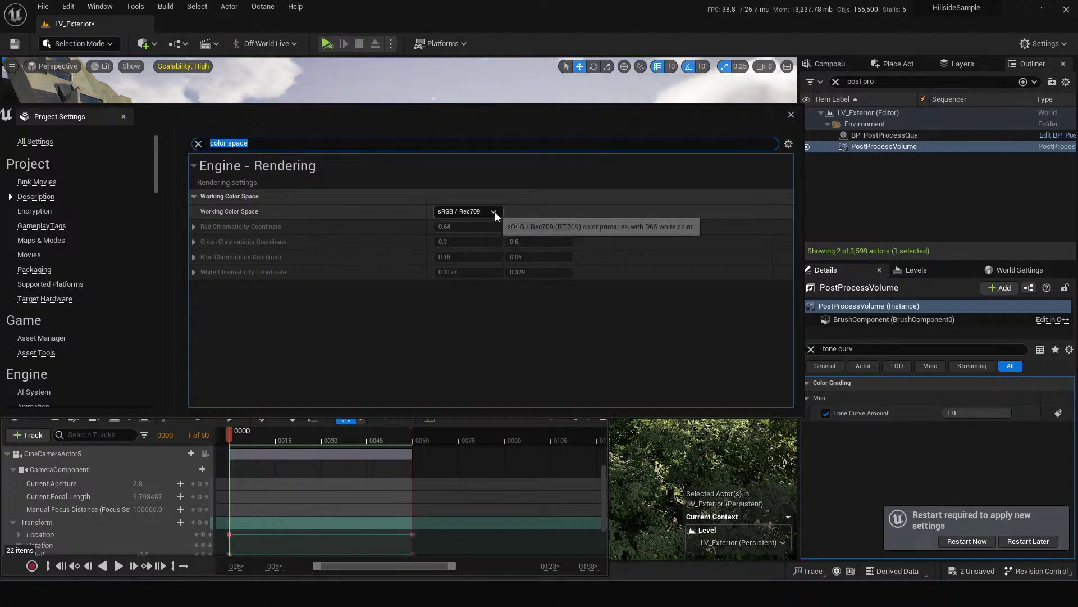
pyautogui.moveTo(385, 122); pyautogui.dragTo(1077, 159)
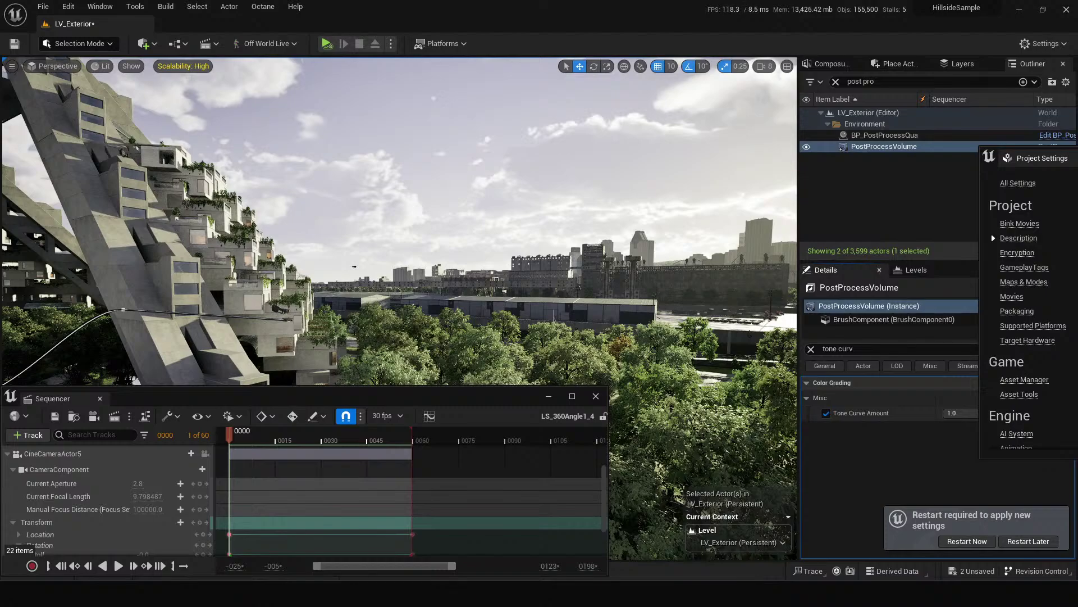
pyautogui.moveTo(1077, 159); pyautogui.dragTo(849, 163)
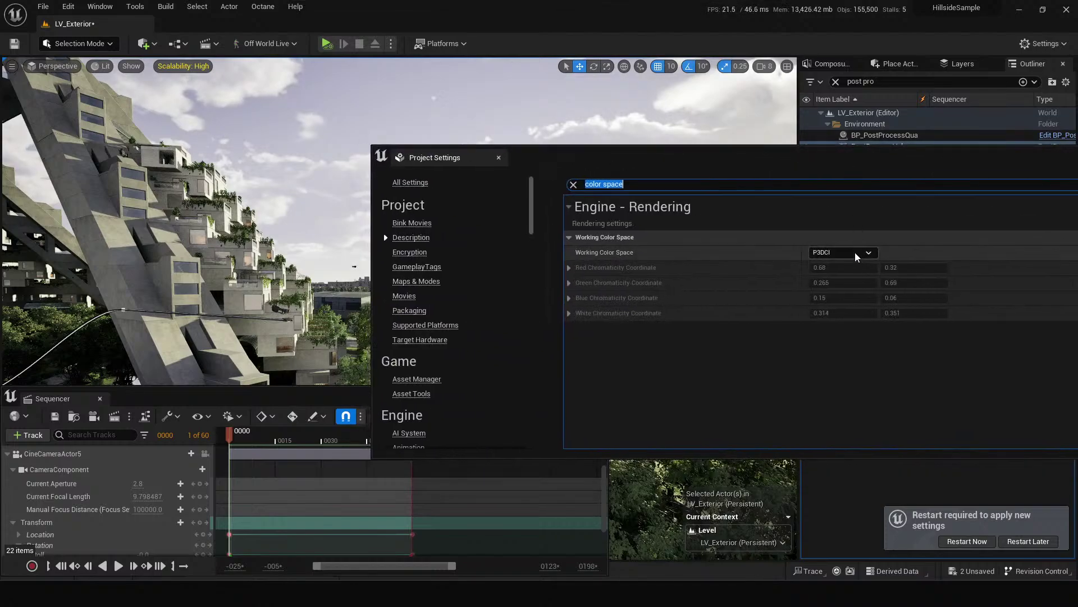
# Step: Try Rec2020 and ACES AP0 as the Working Color Space and compare the scene
pyautogui.click(855, 252)
pyautogui.click(837, 274)
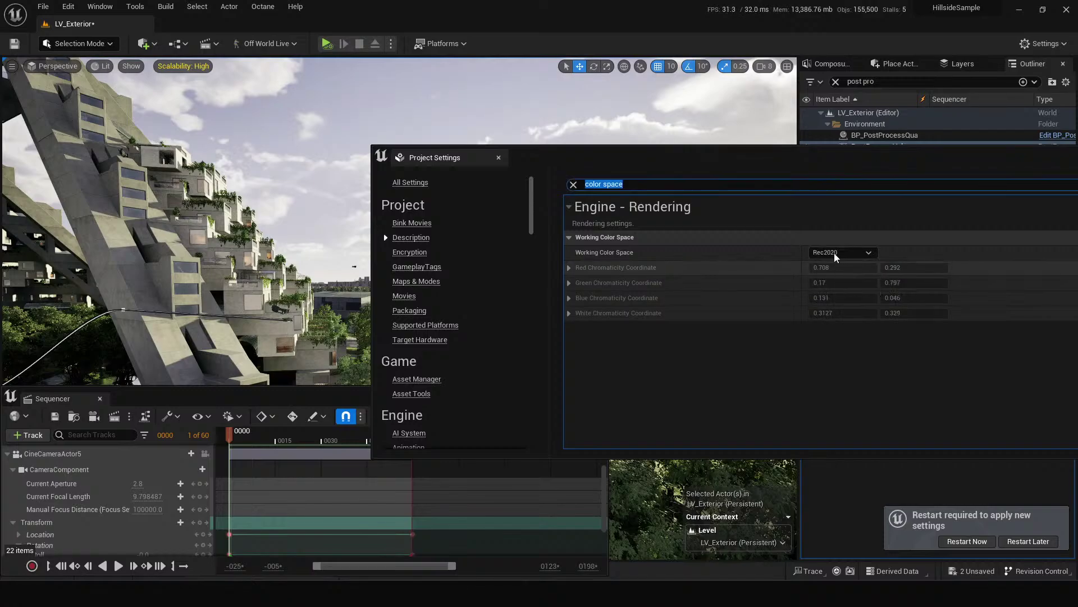
pyautogui.click(837, 254)
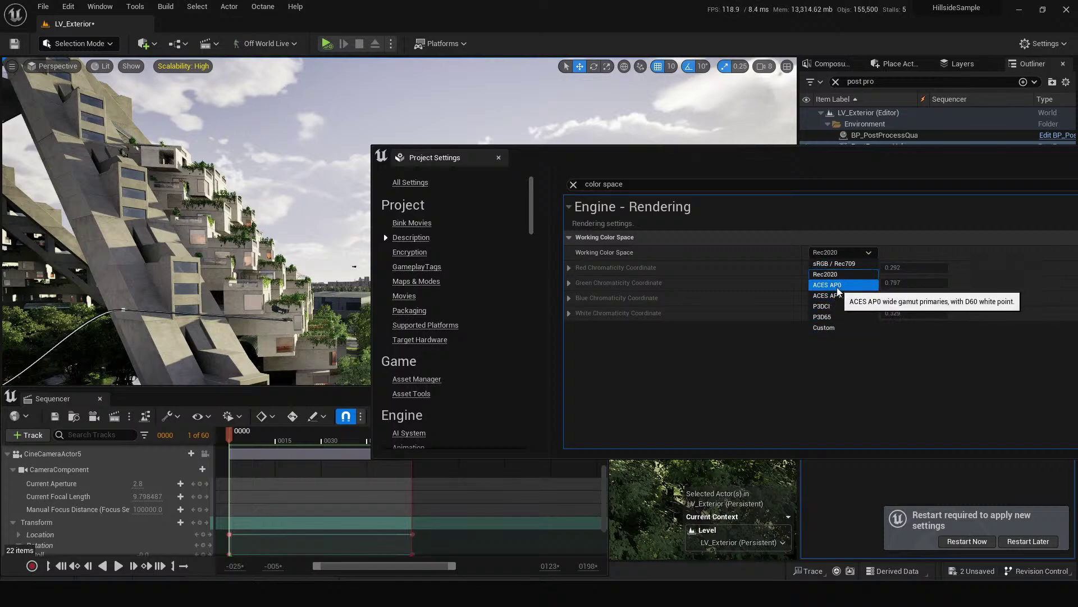
pyautogui.click(841, 286)
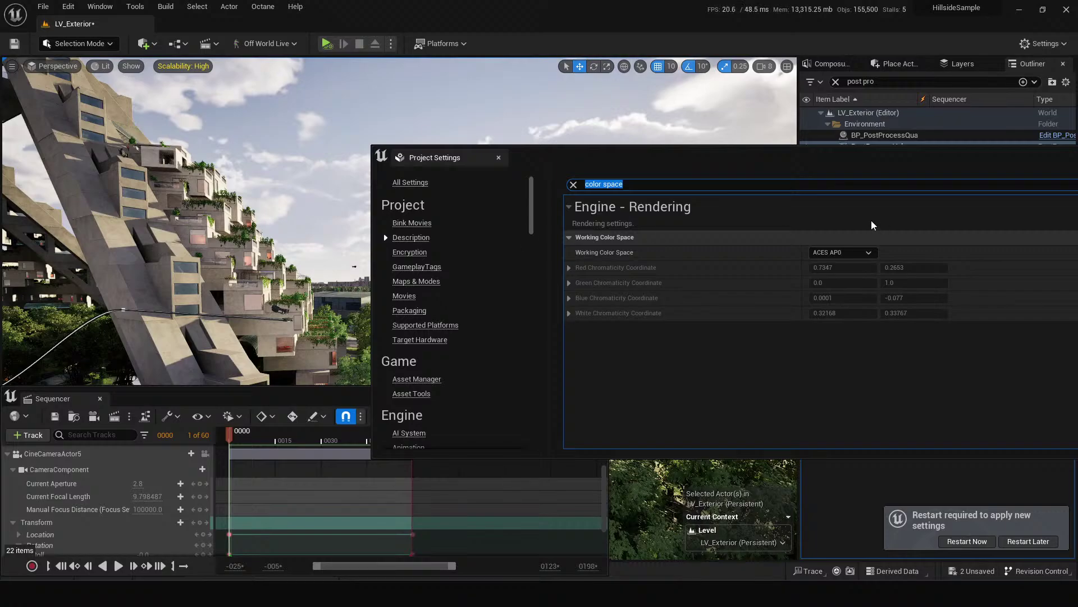
# Step: Try ACES AP1 / ACEScg, P3DCI and P3D65 in turn as the Working Color Space
pyautogui.click(851, 253)
pyautogui.click(831, 300)
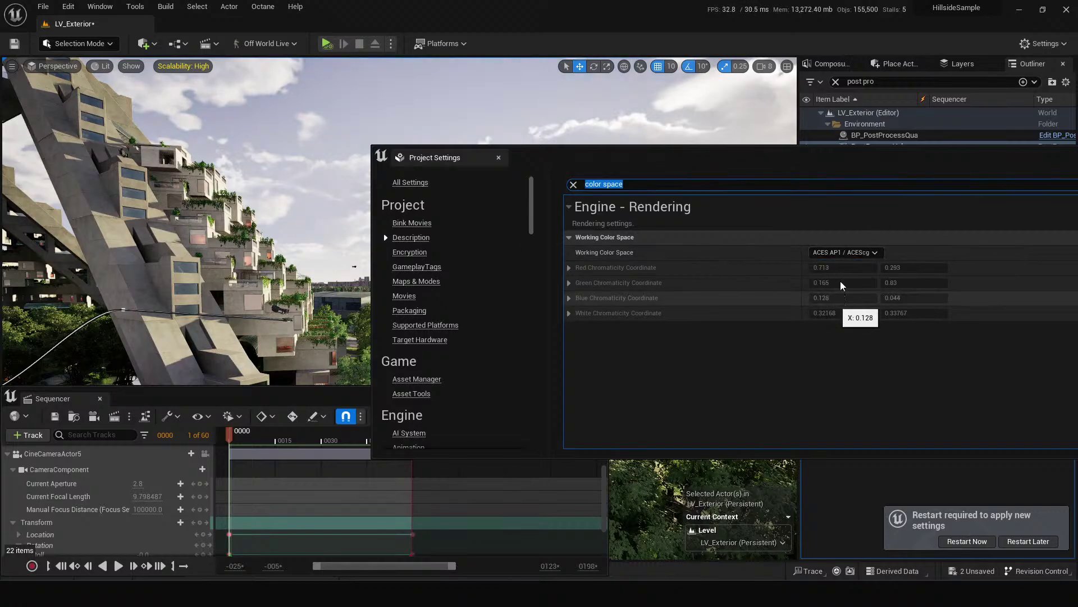
pyautogui.click(829, 248)
pyautogui.click(832, 306)
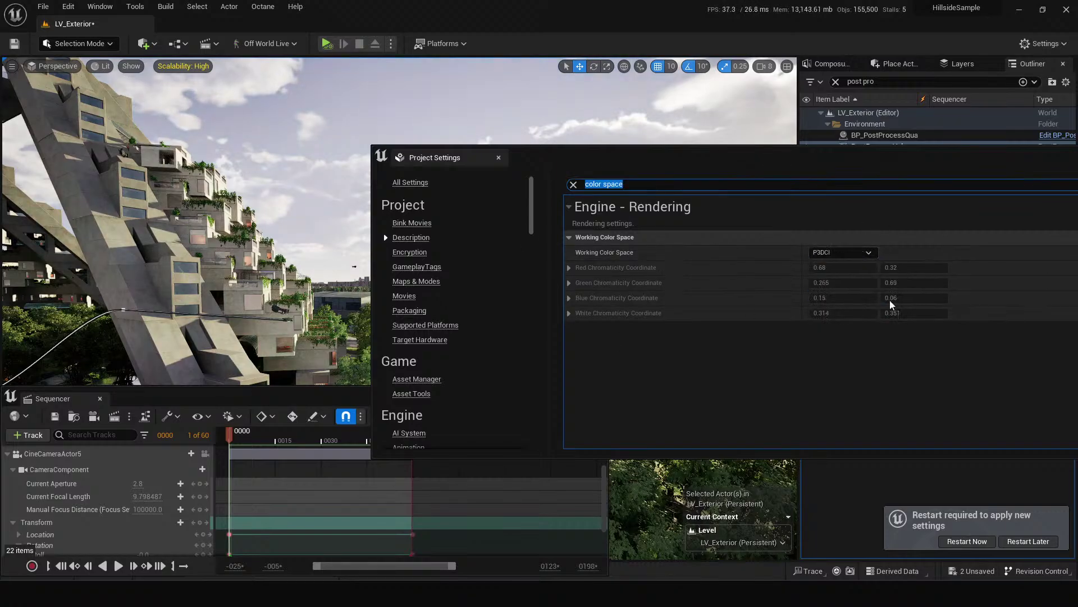
pyautogui.click(856, 253)
pyautogui.click(844, 312)
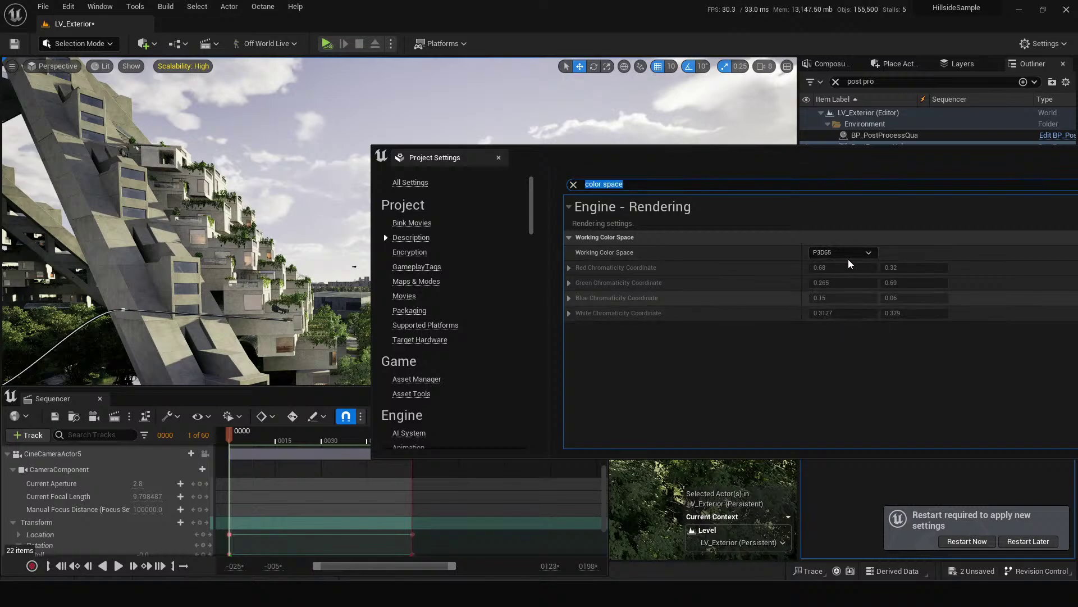
# Step: Switch the Working Color Space to Rec2020, settle on sRGB / Rec709 and close the Project Settings
pyautogui.click(838, 256)
pyautogui.click(841, 278)
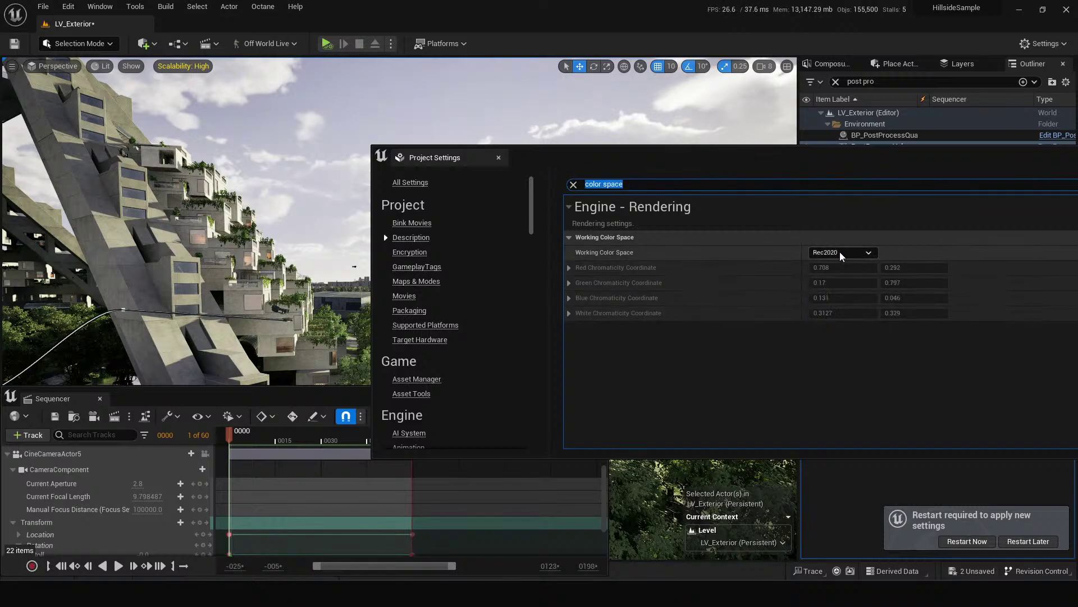
pyautogui.click(840, 251)
pyautogui.click(837, 267)
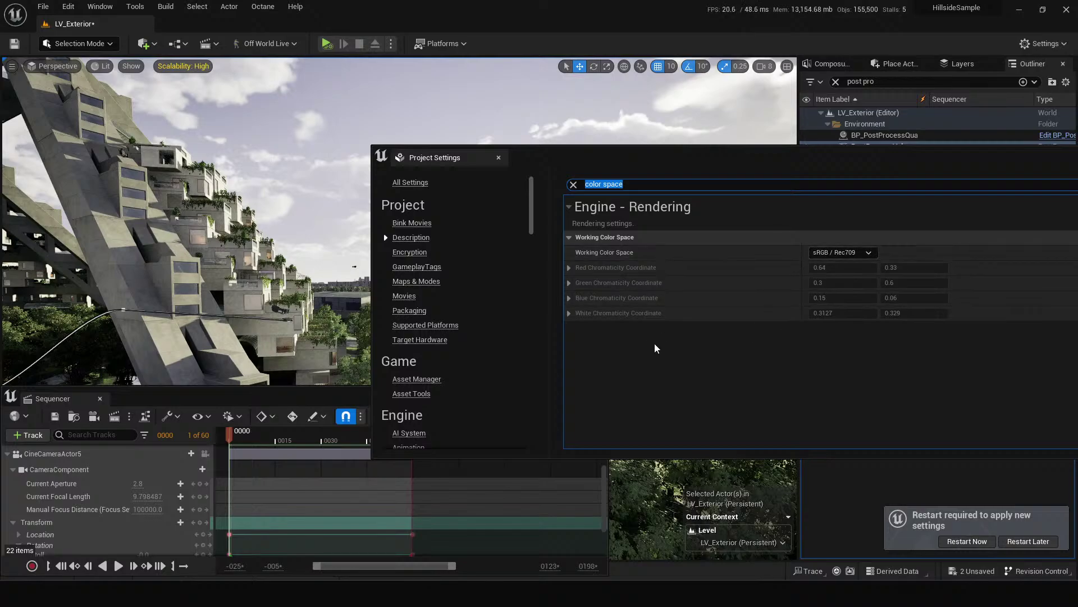
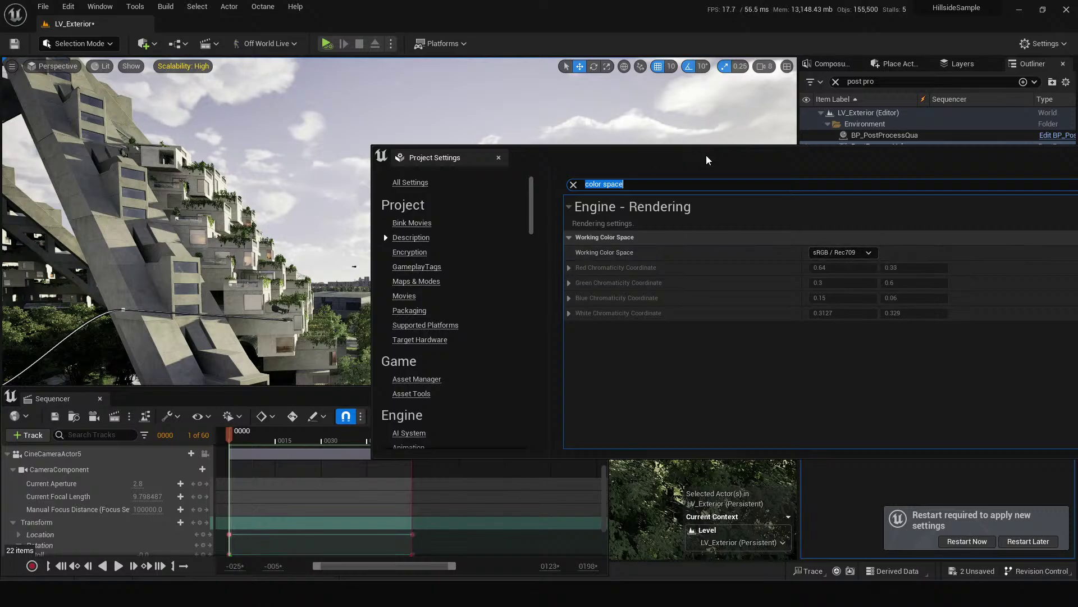
pyautogui.click(449, 120)
pyautogui.moveTo(707, 160); pyautogui.dragTo(529, 160)
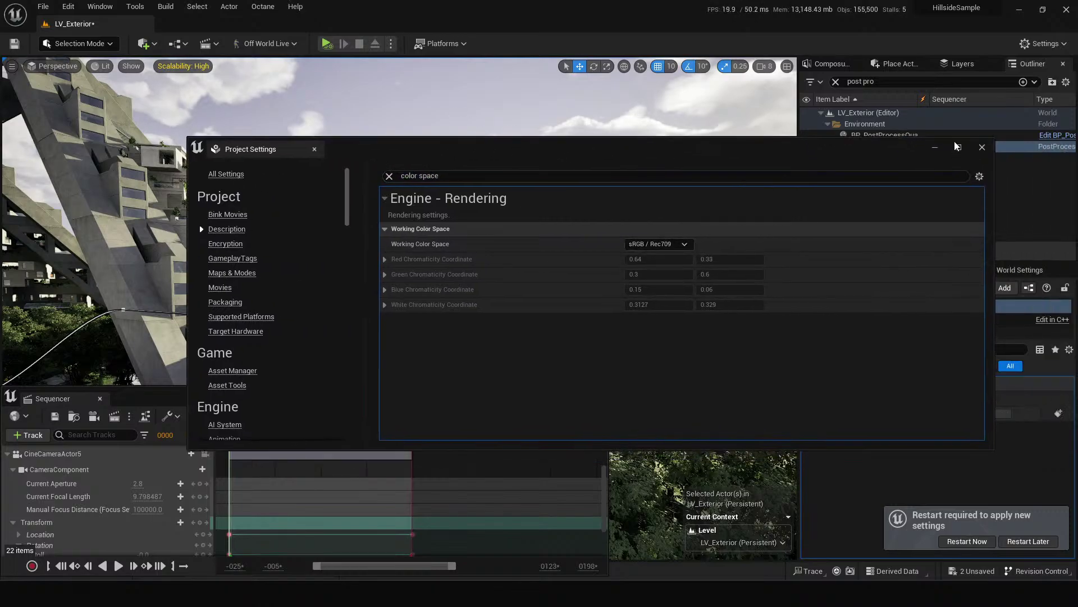
pyautogui.click(976, 151)
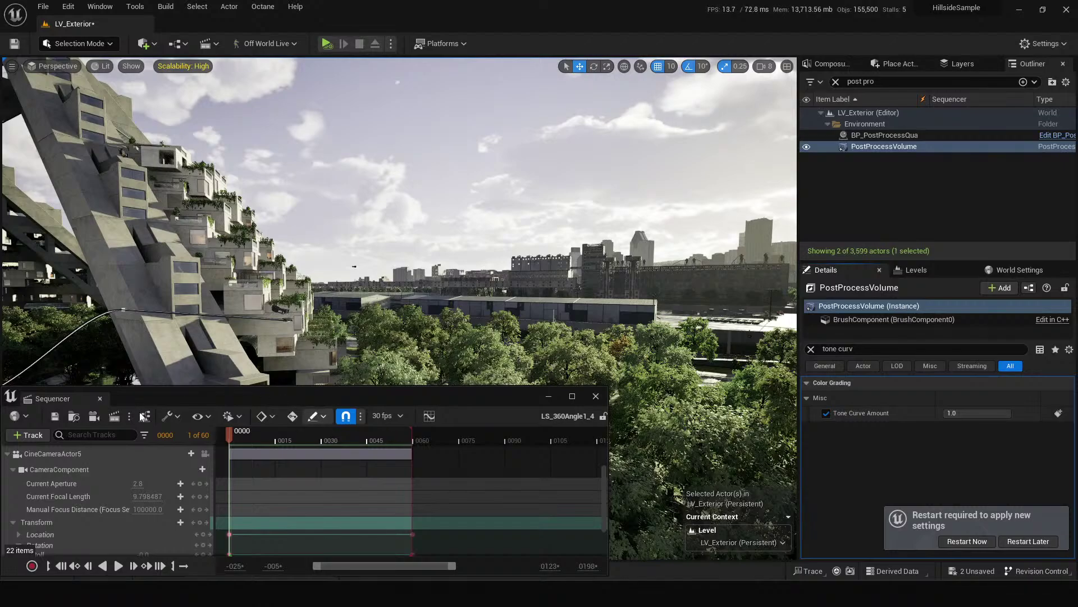
# Step: Open the LS_360Angle1_4 job's configuration in the Movie Render Queue, review its Color Output settings and leave without changes
pyautogui.click(114, 416)
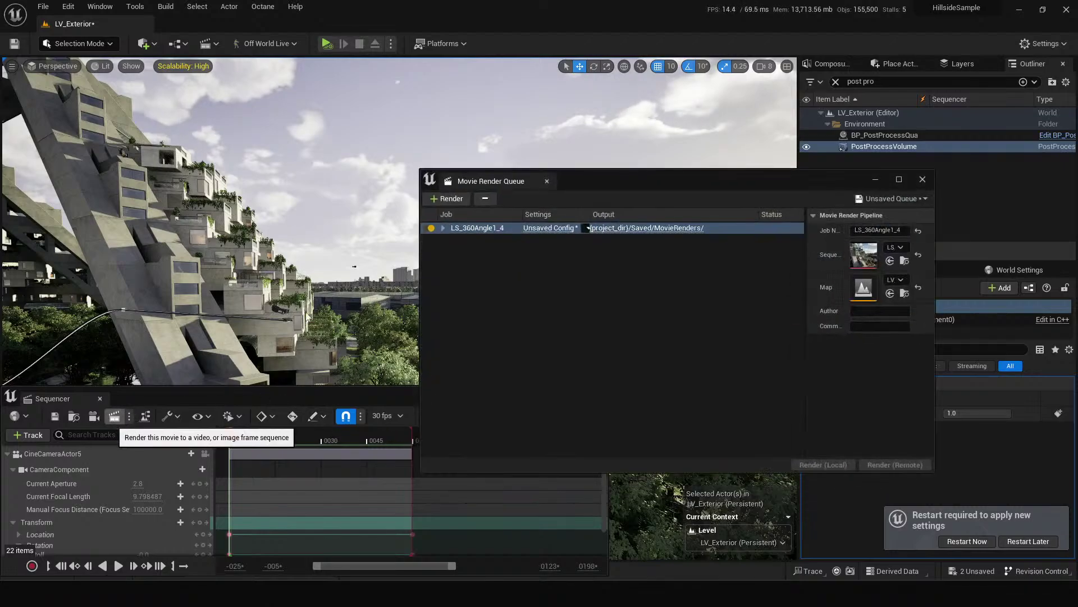
pyautogui.click(569, 225)
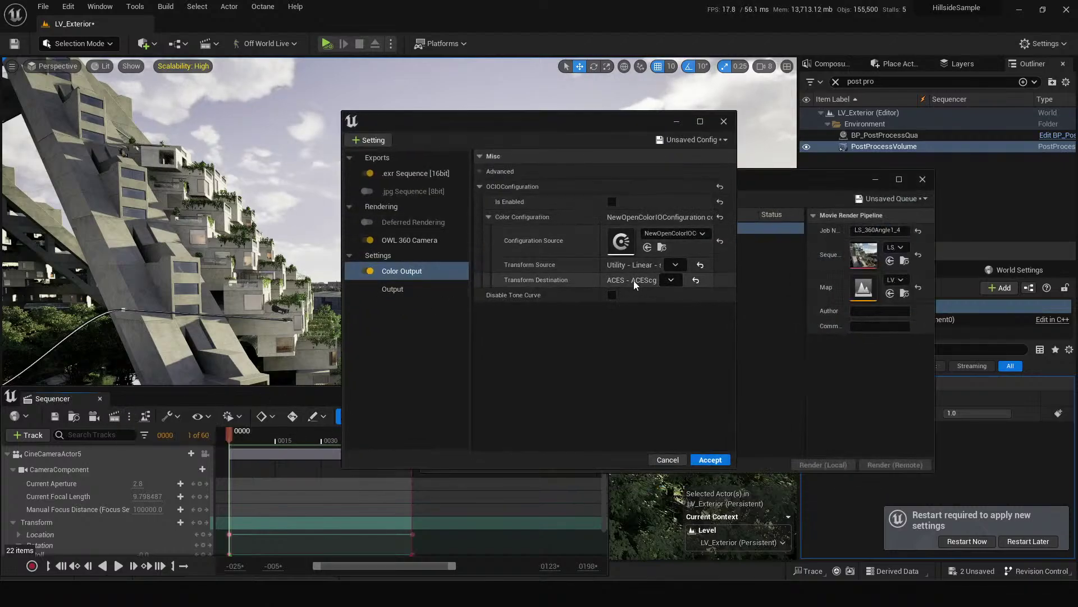
pyautogui.click(671, 461)
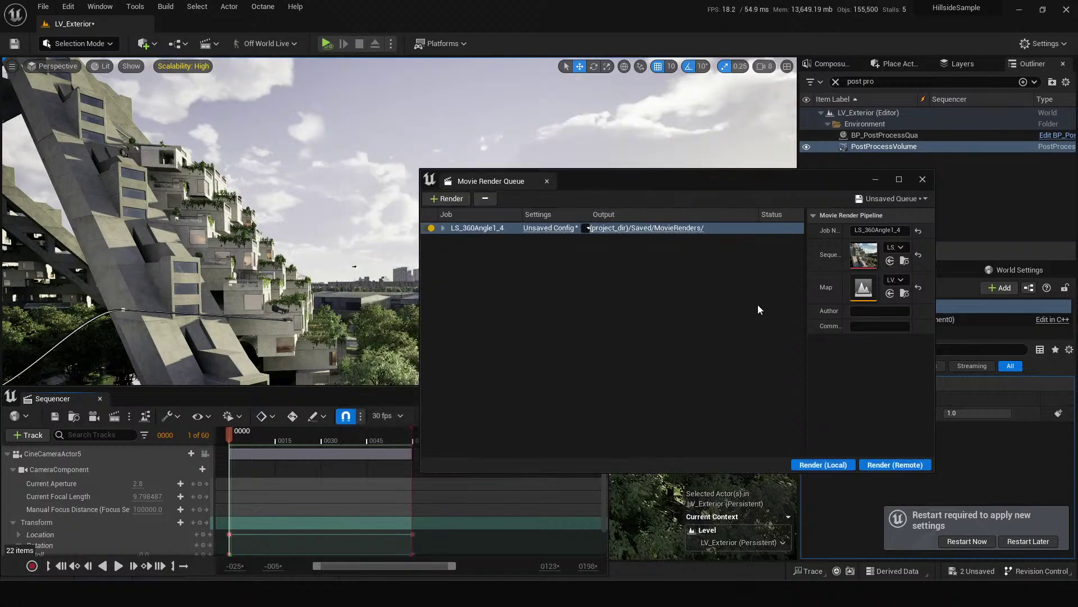
# Step: Review the job's .exr Sequence, OWL 360 Camera and Color Output settings, briefly toggle the OCIO configuration, and close without accepting
pyautogui.click(545, 229)
pyautogui.click(398, 174)
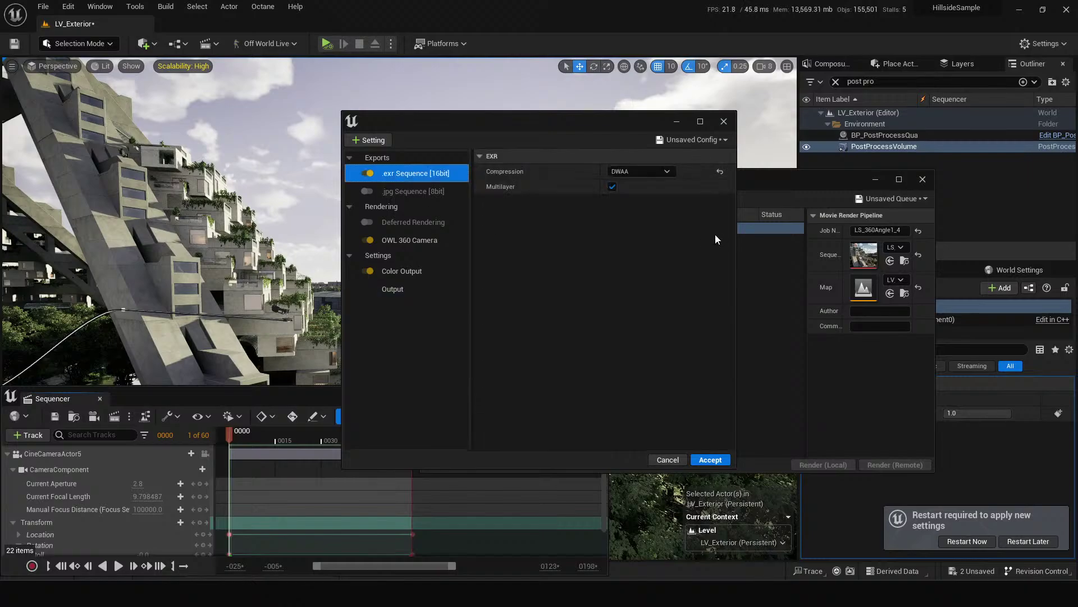
pyautogui.click(399, 239)
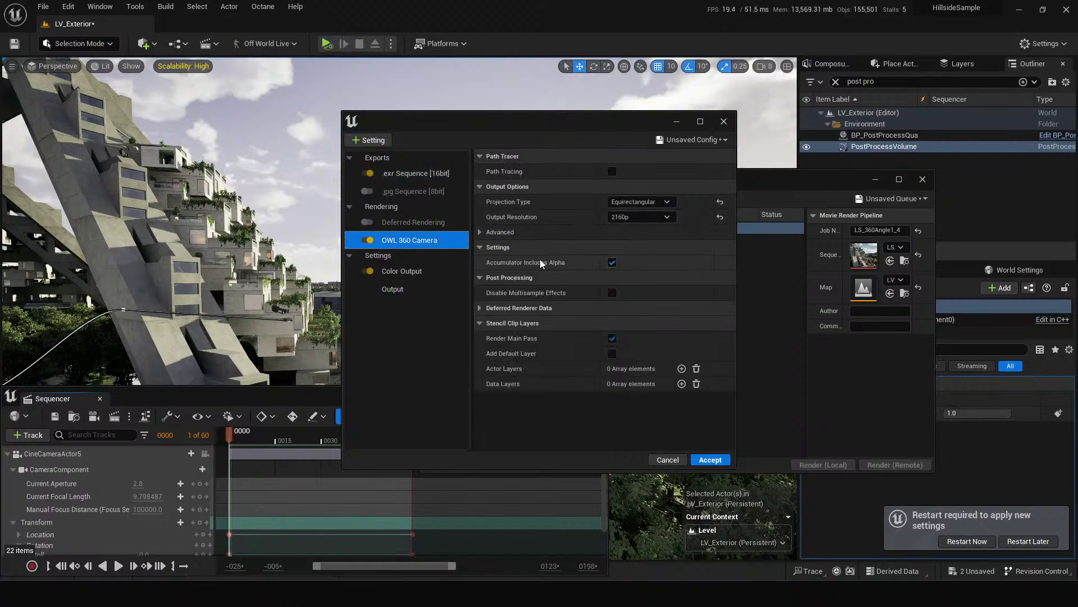
pyautogui.click(402, 270)
pyautogui.click(612, 201)
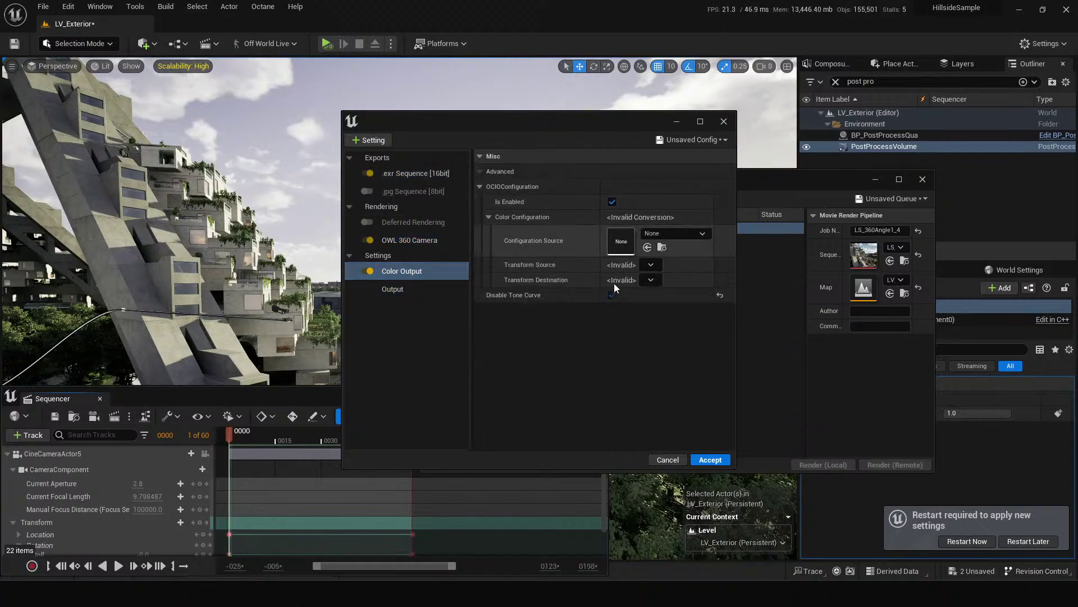
pyautogui.click(612, 201)
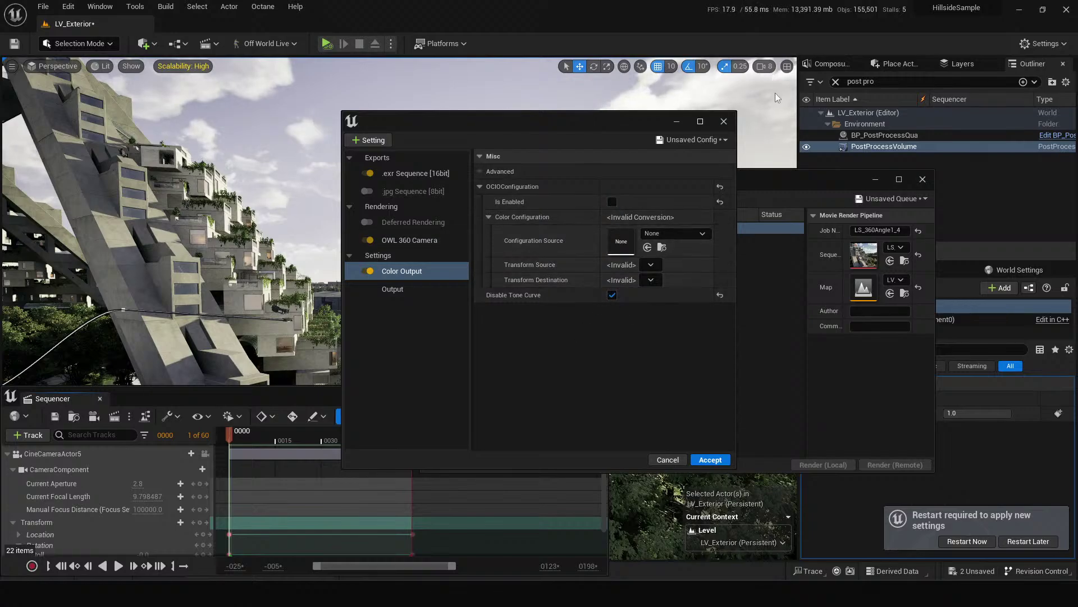
pyautogui.click(723, 122)
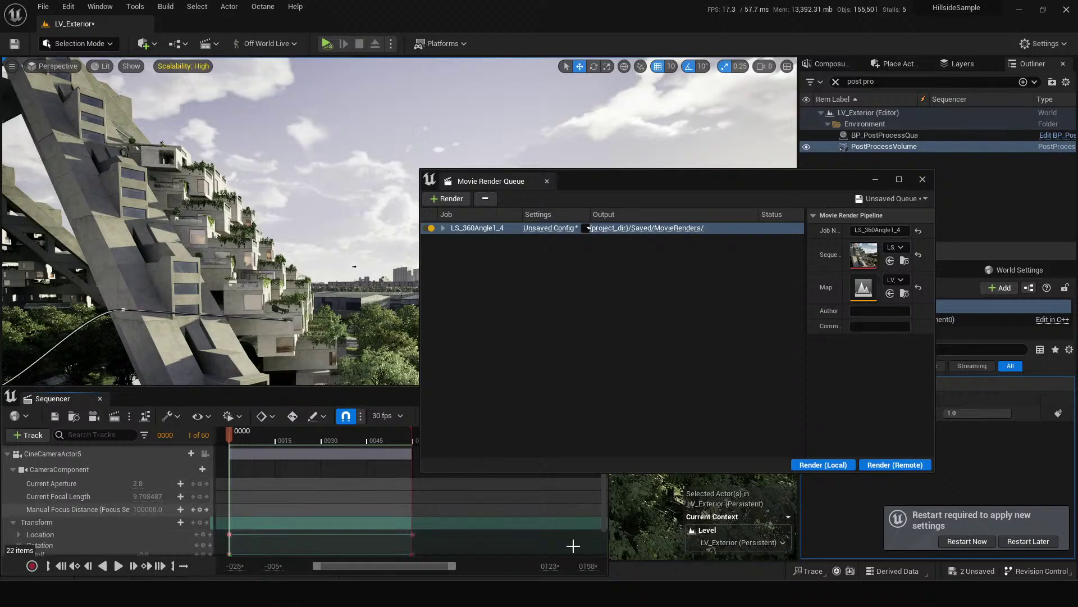
# Step: Open the LS_360Angle1_4.0009 EXR frame from the Garden folder in djv
pyautogui.moveTo(488, 595)
pyautogui.click(511, 528)
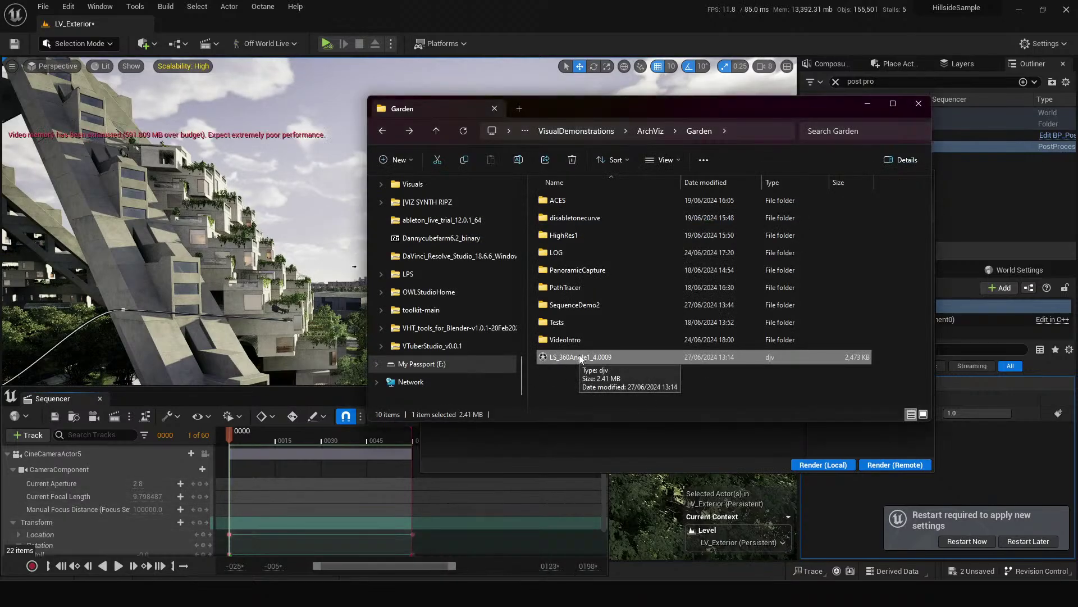
pyautogui.doubleClick(615, 360)
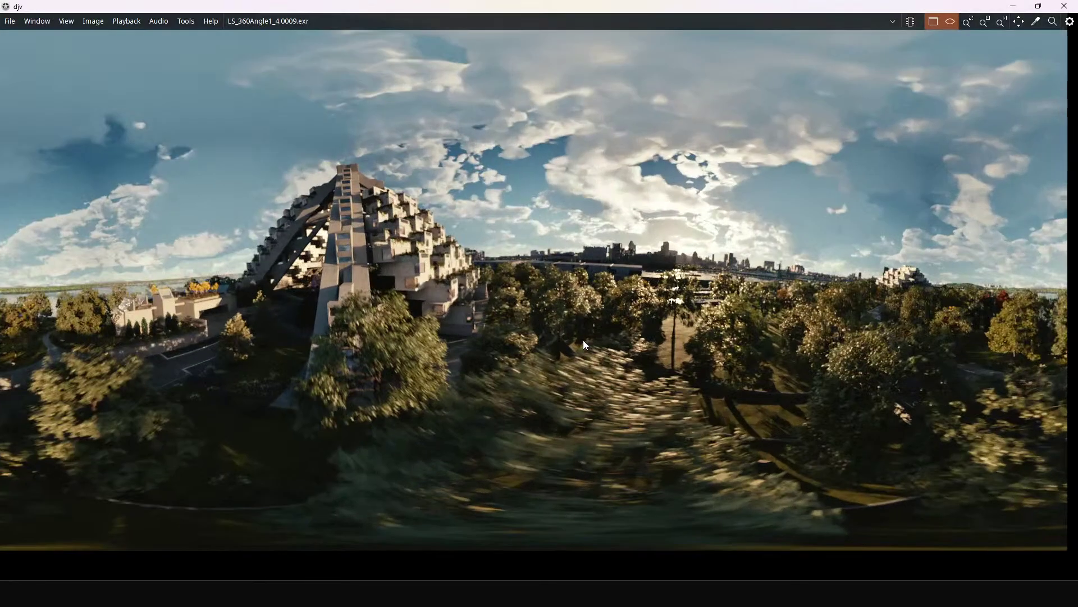
# Step: Open the LS_360Angle1_4 EXR sequence from the SequenceDemo2 folder in djv, maximize the window and fit the panorama in view
pyautogui.hotkey('alt', 'Tab')
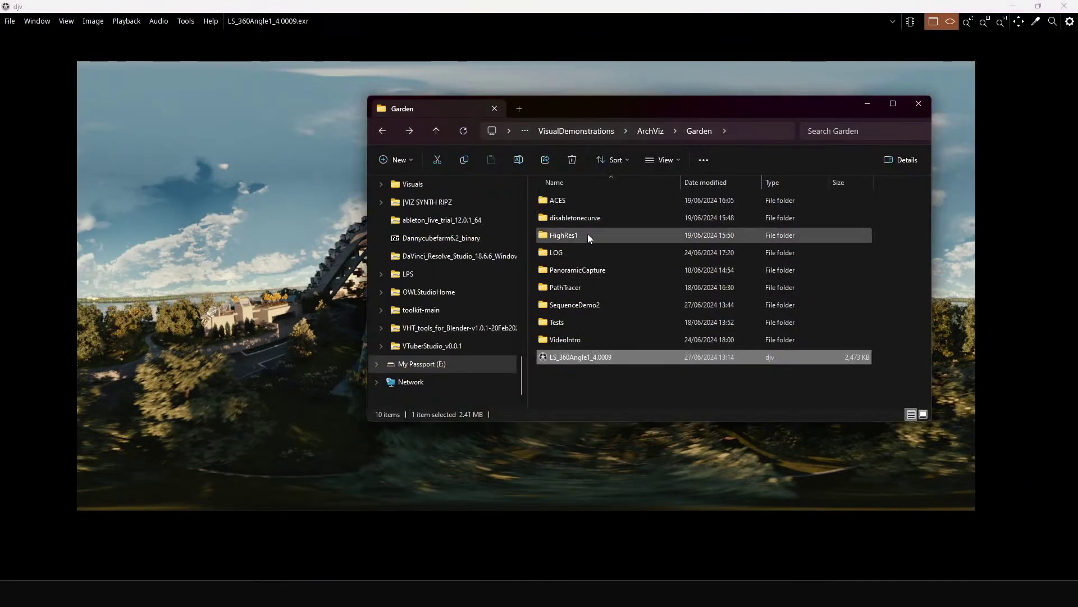
pyautogui.doubleClick(588, 220)
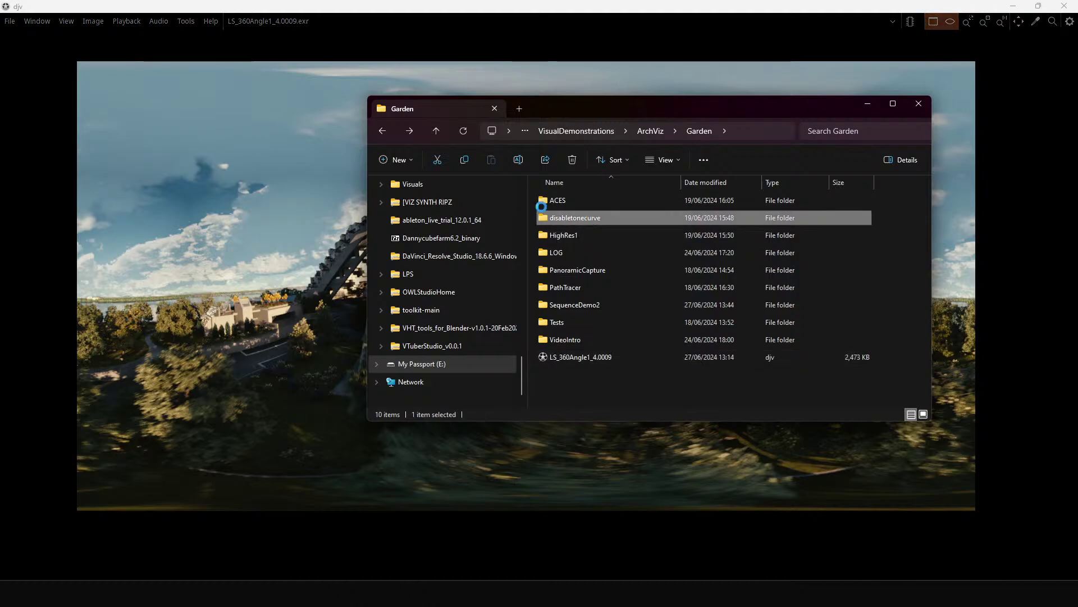
pyautogui.click(431, 133)
pyautogui.doubleClick(605, 299)
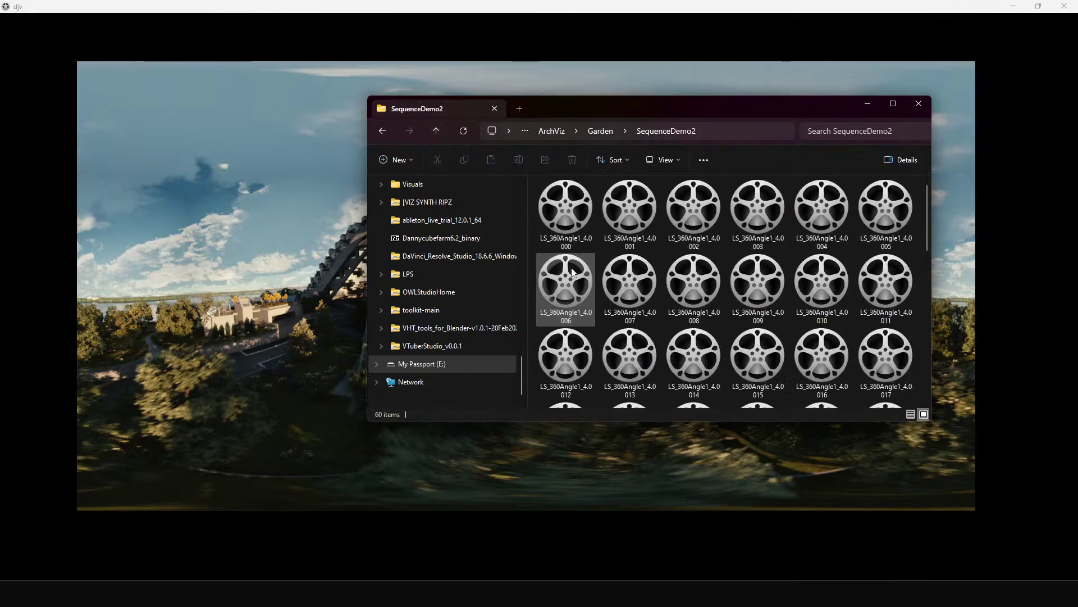
pyautogui.doubleClick(578, 220)
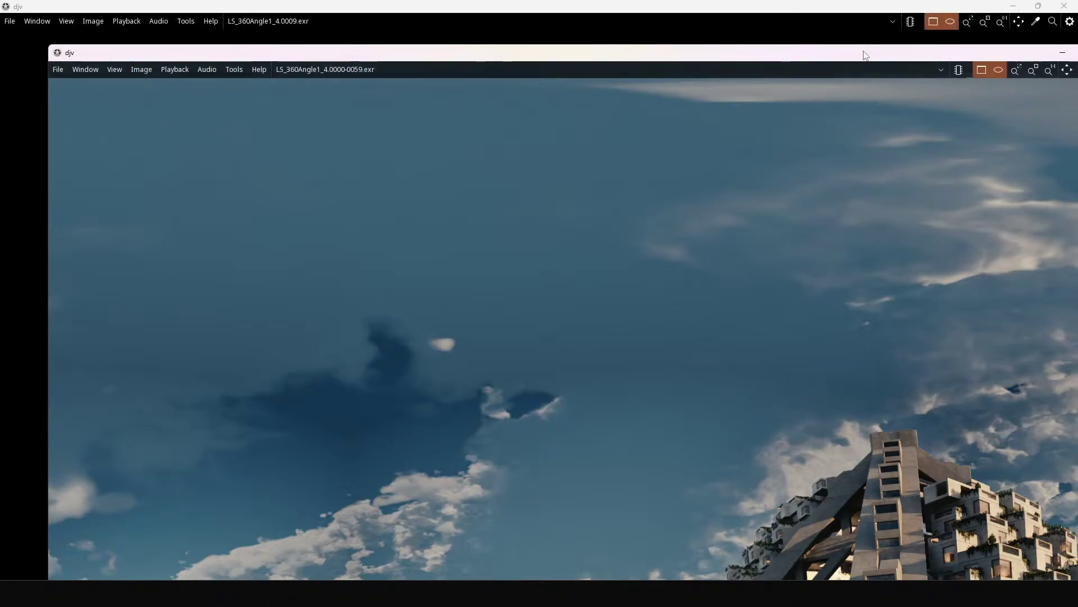
pyautogui.moveTo(865, 55); pyautogui.dragTo(631, 5)
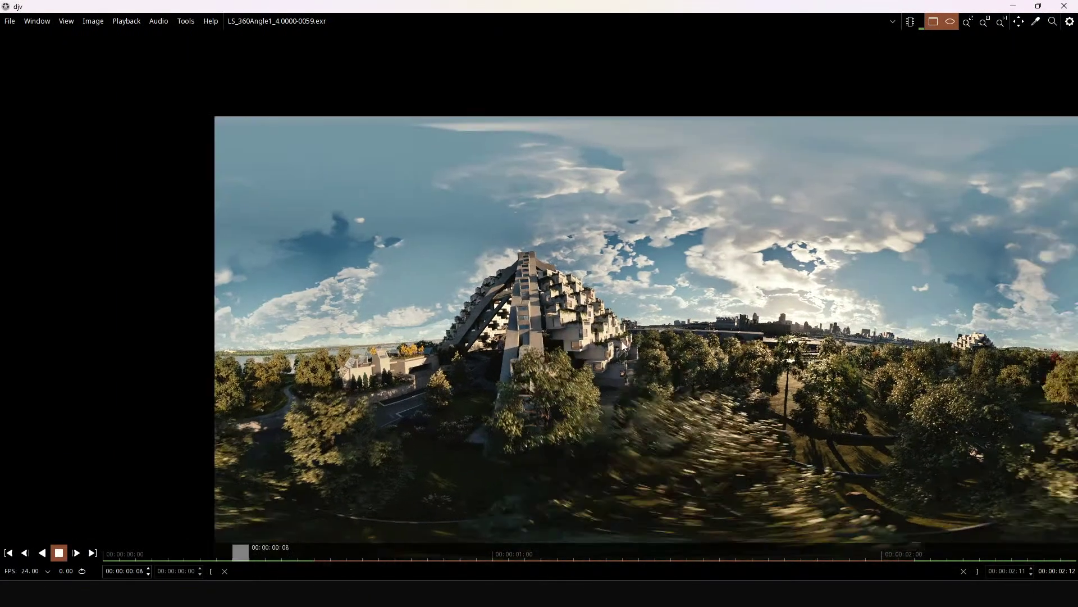
pyautogui.scroll(6, 621, 341)
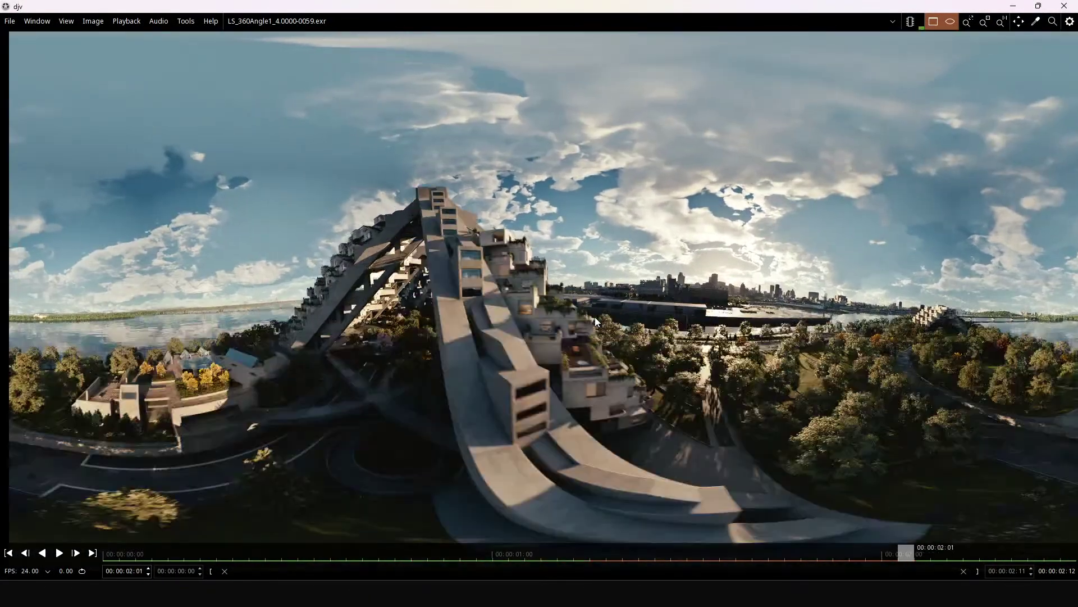
pyautogui.scroll(-3, 596, 321)
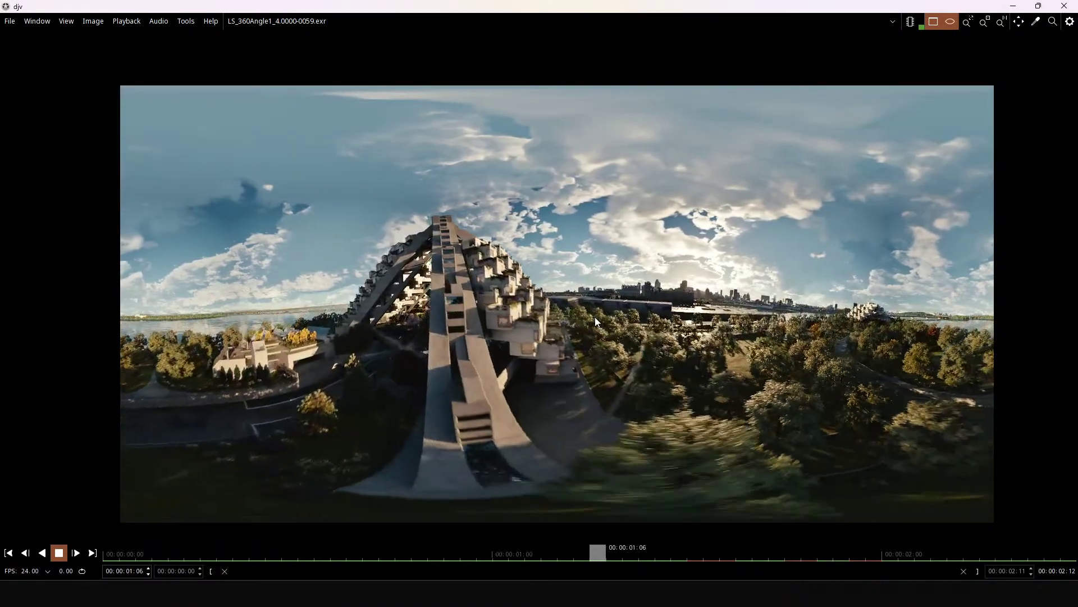
# Step: Raise the memory cache to 63 GB and play the EXR sequence
pyautogui.click(934, 23)
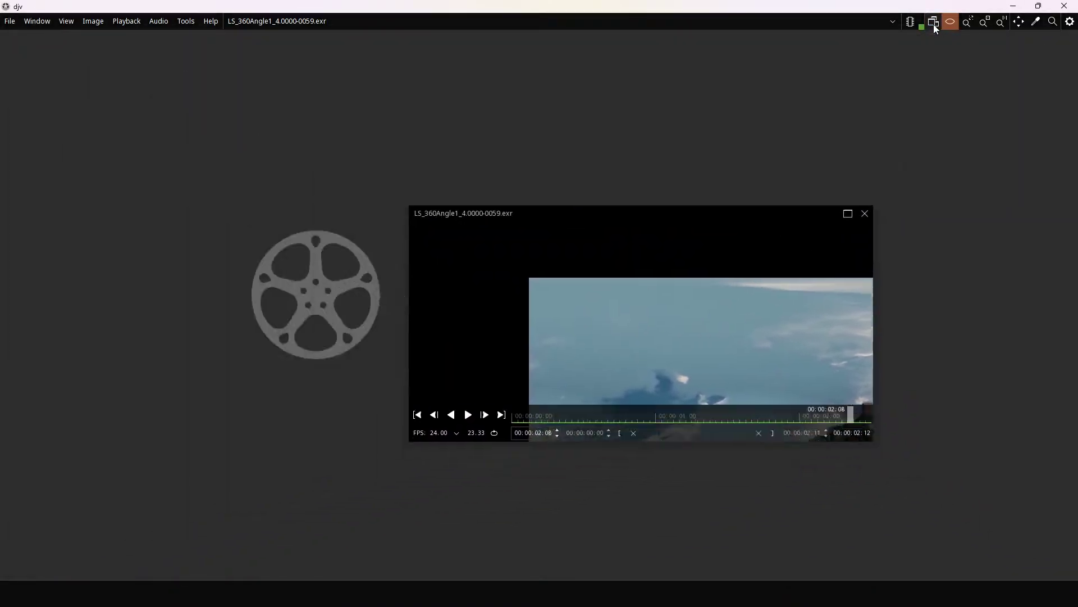
pyautogui.click(933, 23)
pyautogui.click(912, 23)
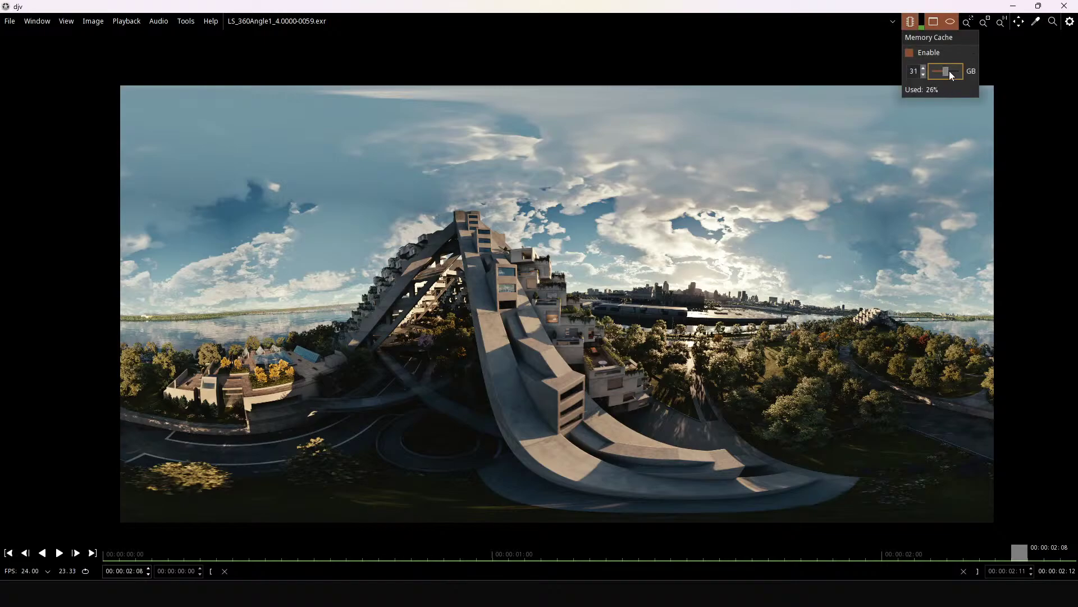
pyautogui.click(707, 291)
pyautogui.press('space')
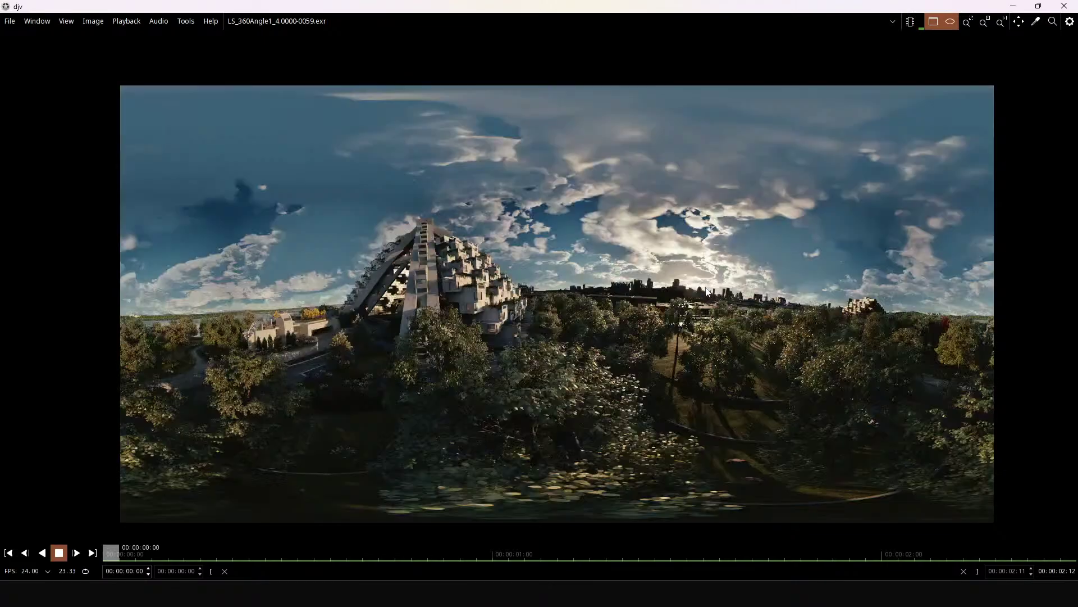
pyautogui.click(910, 23)
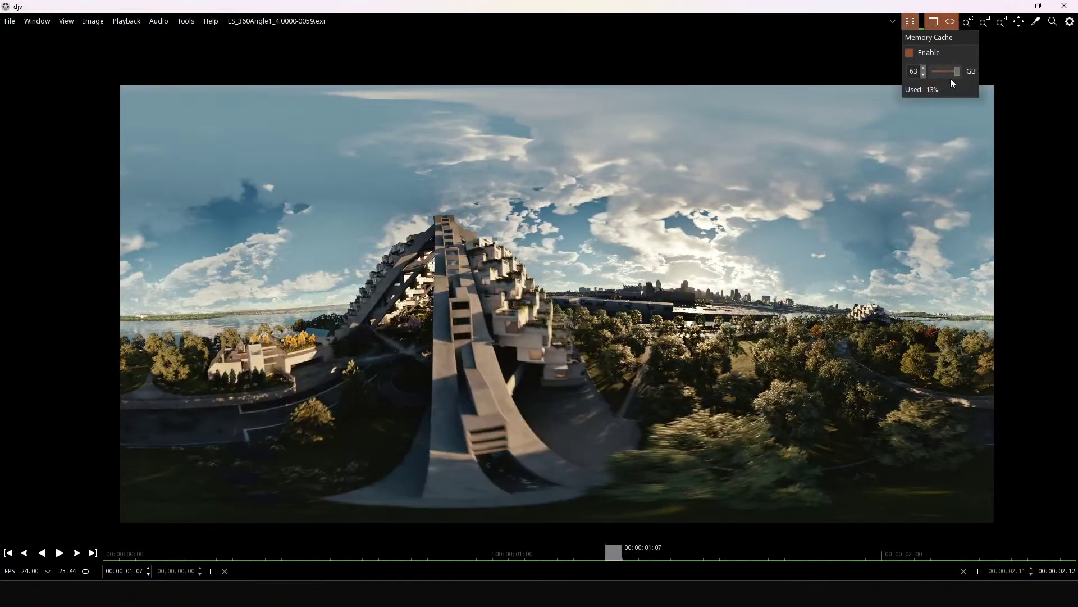
pyautogui.moveTo(942, 73); pyautogui.dragTo(945, 74)
pyautogui.press('Escape')
pyautogui.press('space')
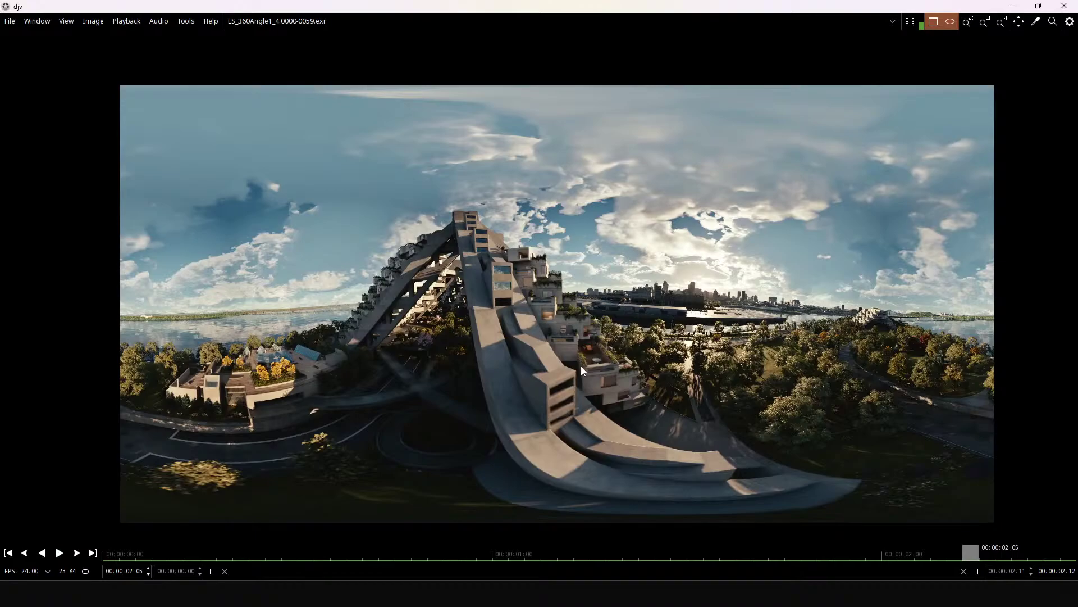
# Step: View the red, green and blue channels of the paused 360 frame in turn
pyautogui.scroll(2, 562, 357)
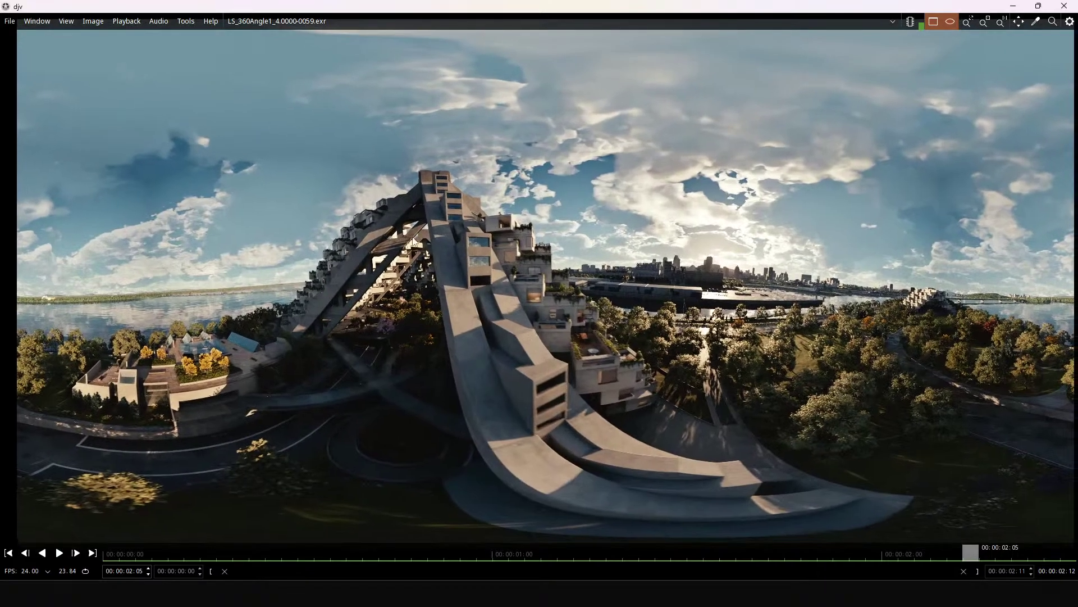
pyautogui.press('r')
pyautogui.press('g')
pyautogui.press('b')
pyautogui.press('r')
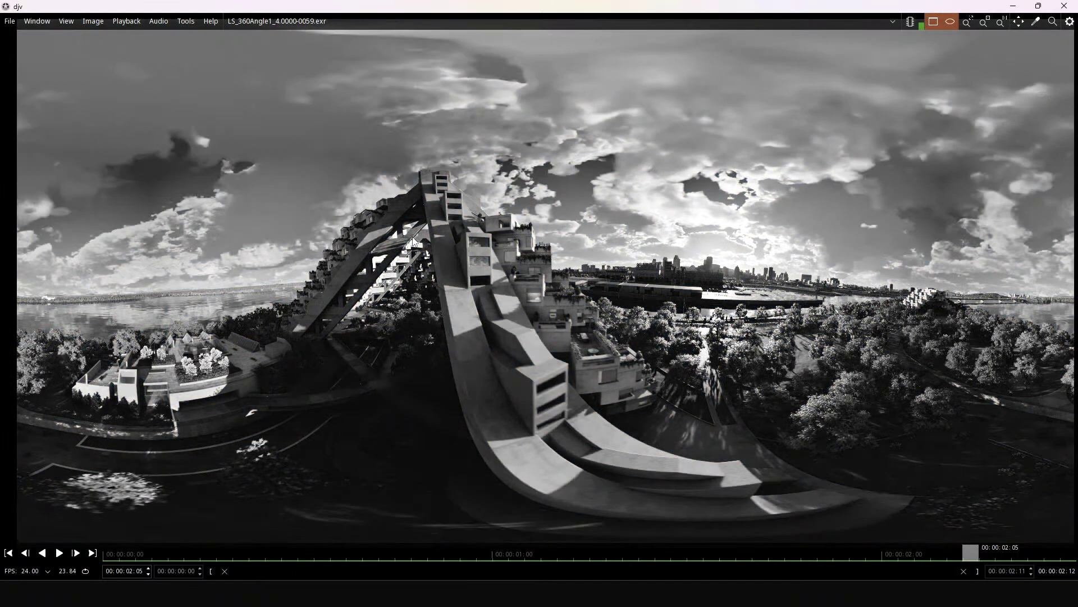
pyautogui.press('g')
pyautogui.press('b')
# Step: Toggle the alpha channel view on and off to compare the sky mask with the color image
pyautogui.press('a')
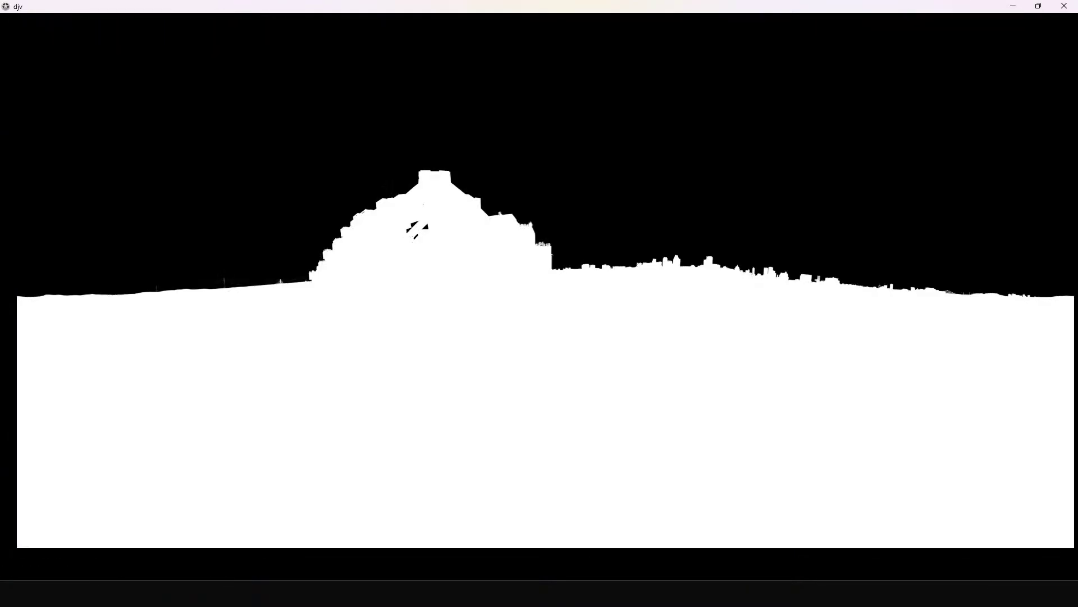
pyautogui.press('a')
pyautogui.press('a')
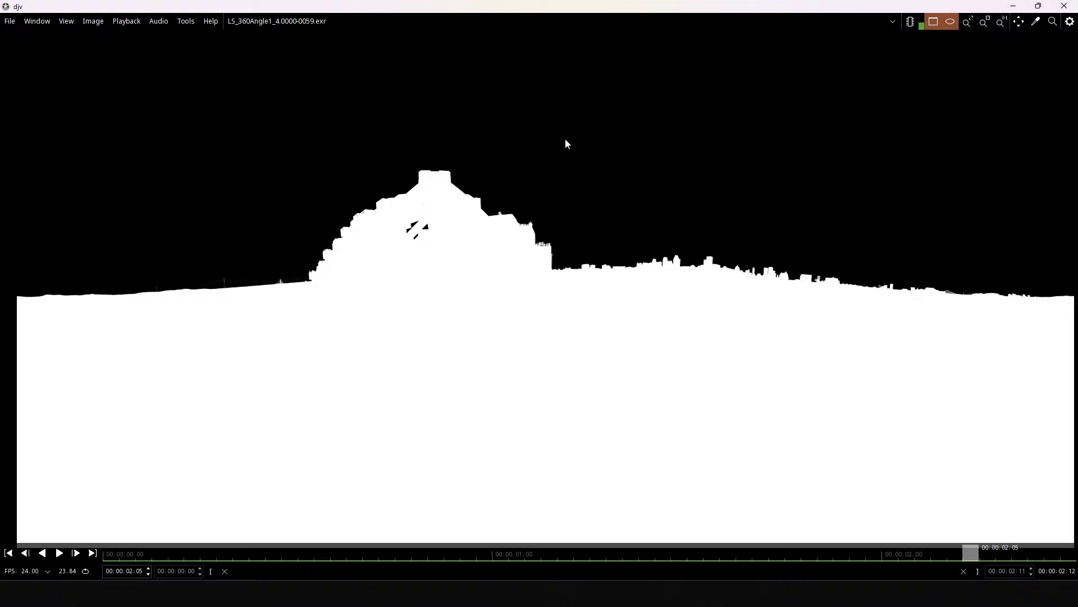
pyautogui.press('a')
pyautogui.press('a')
pyautogui.press('a')
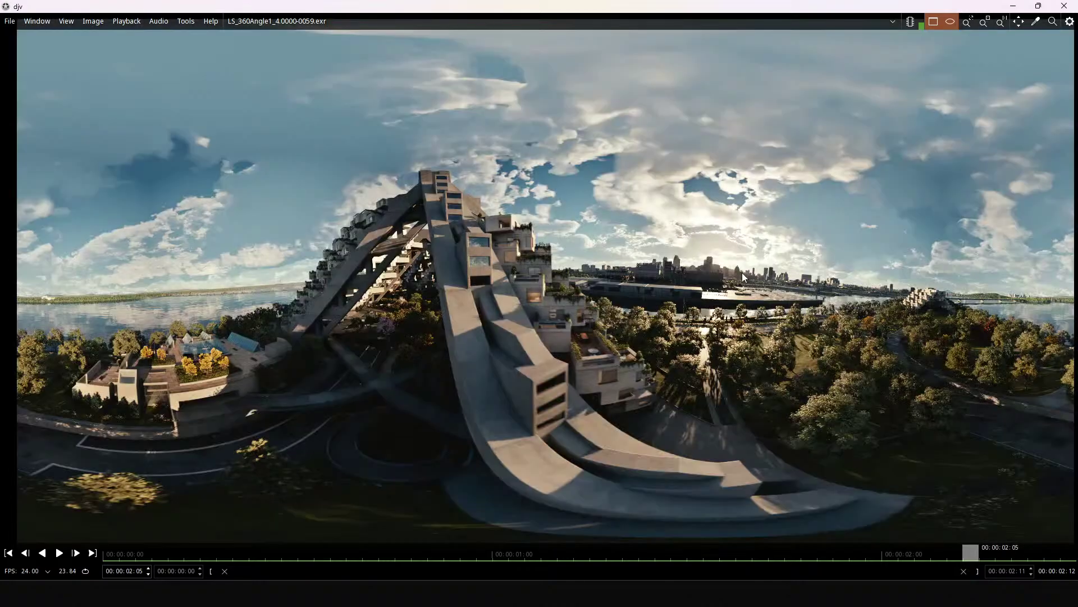
# Step: Inspect the alpha mask's edges along the skyline and building during playback, and return to the paused full-color panorama
pyautogui.press('a')
pyautogui.scroll(4, 606, 298)
pyautogui.scroll(-2, 562, 300)
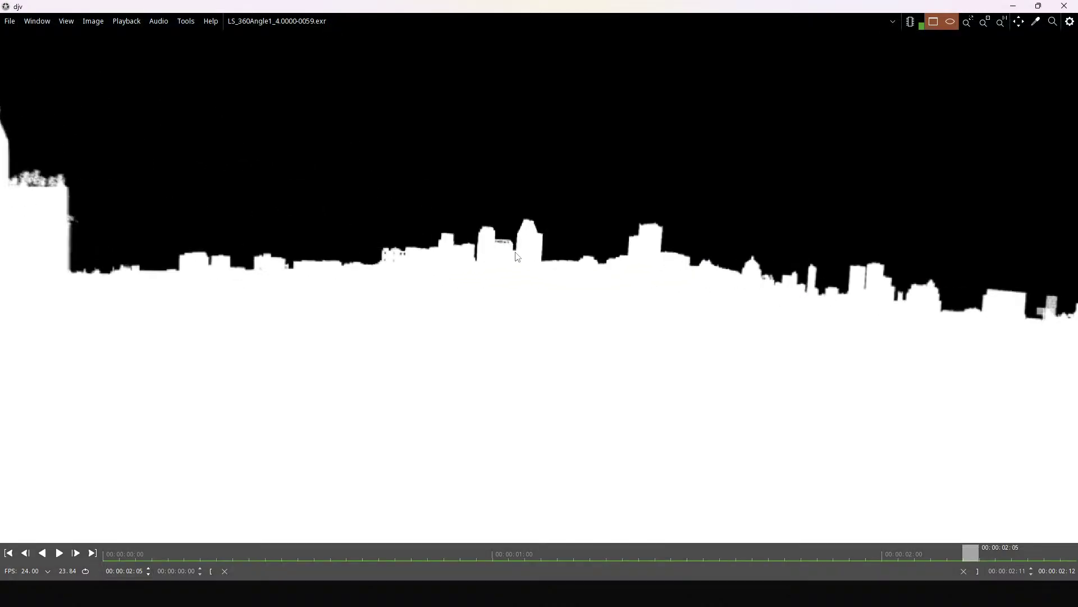
pyautogui.scroll(3, 438, 301)
pyautogui.press('space')
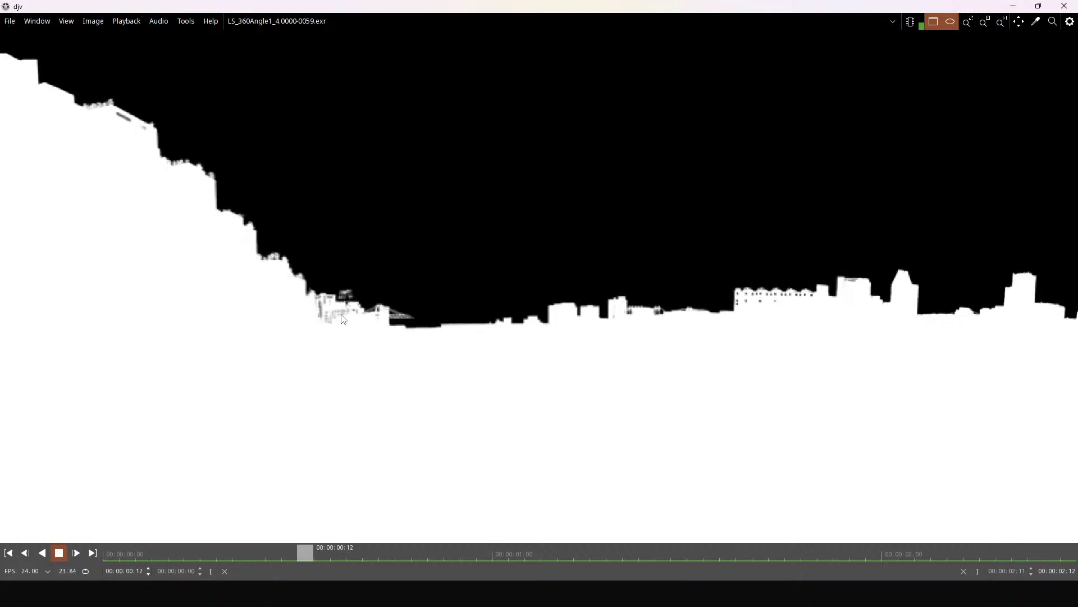
pyautogui.press('a')
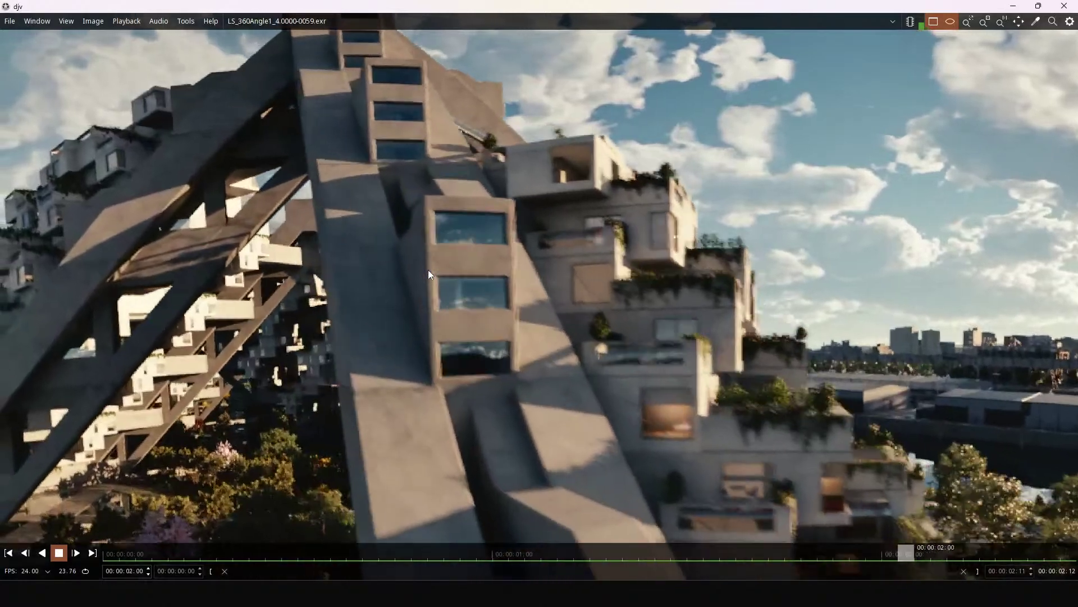
pyautogui.press('space')
pyautogui.scroll(-5, 427, 264)
pyautogui.scroll(-3, 525, 284)
pyautogui.scroll(3, 520, 293)
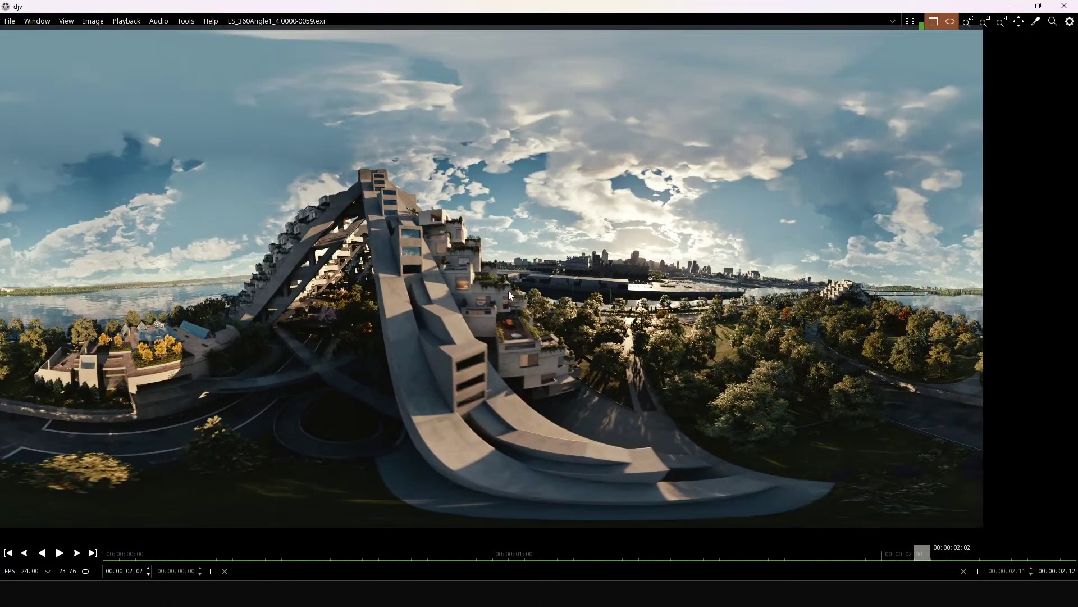
# Step: Try the nuke-default color space config on the sequence, restore spi-vfx and close the Color Space settings
pyautogui.click(126, 20)
pyautogui.moveTo(67, 22)
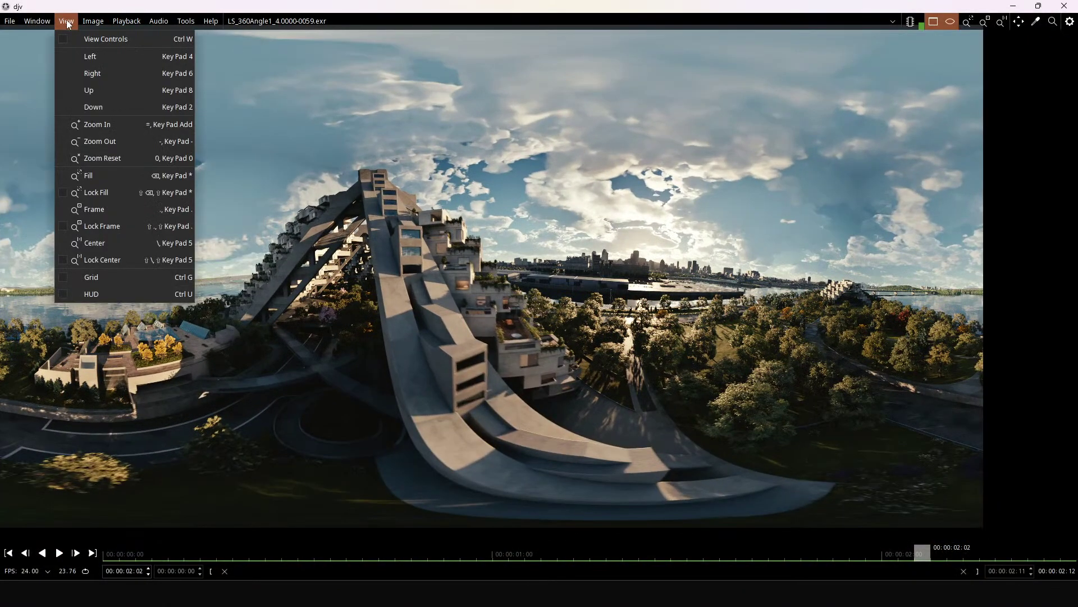
pyautogui.click(112, 60)
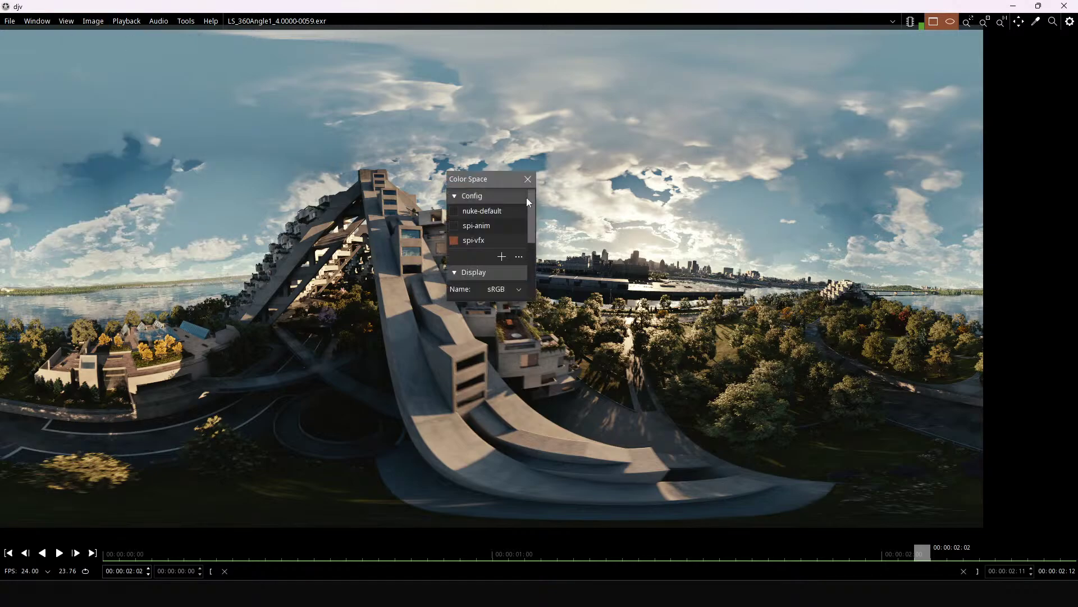
pyautogui.click(454, 212)
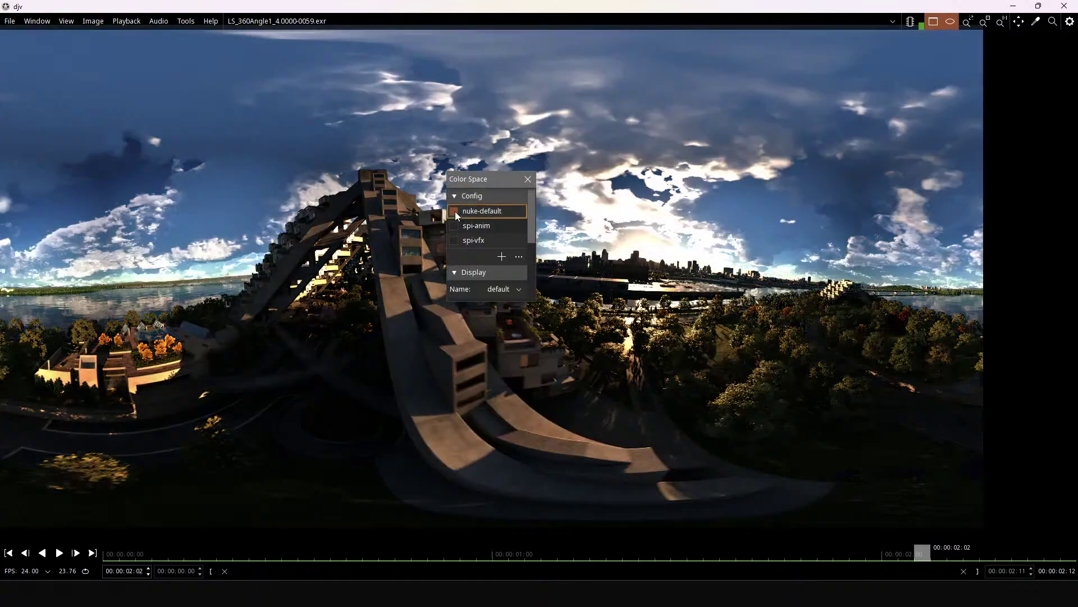
pyautogui.click(454, 240)
pyautogui.click(528, 179)
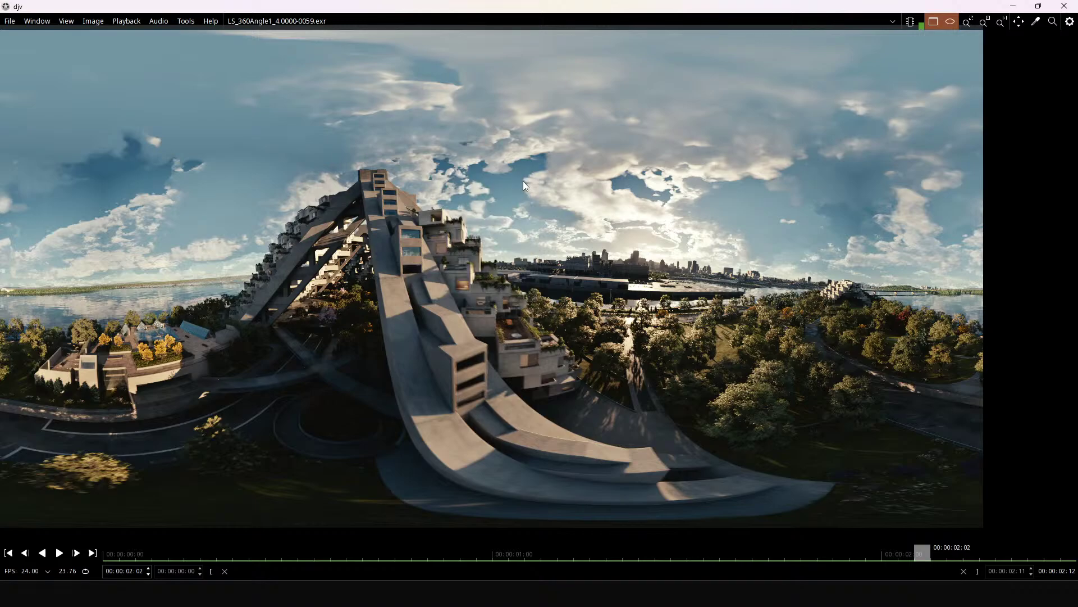
# Step: Play the full-color 360 sequence enlarged in the viewer and stop it
pyautogui.moveTo(564, 350); pyautogui.dragTo(605, 330)
pyautogui.scroll(1, 618, 357)
pyautogui.press('space')
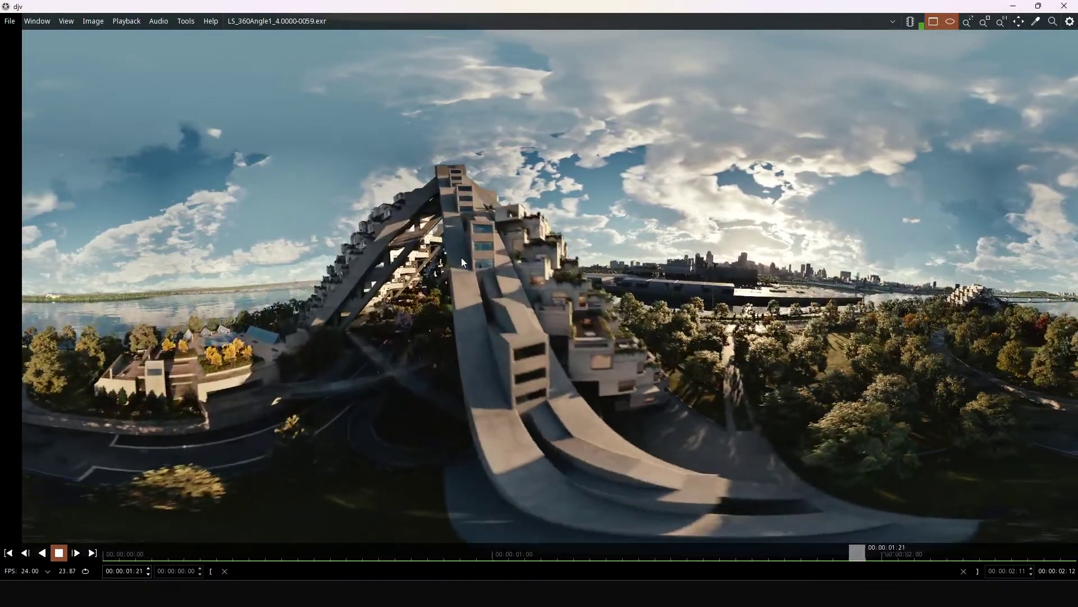
pyautogui.press('space')
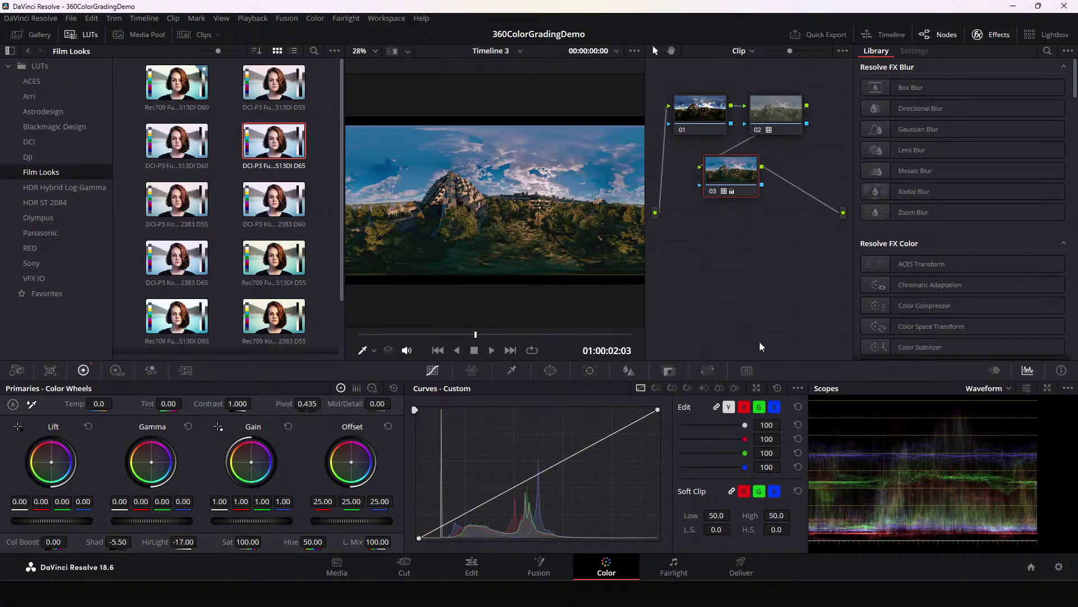
# Step: Set the LUT of node 02 to Linear to ARRI LogC from the VFX IO group
pyautogui.rightClick(771, 123)
pyautogui.click(771, 123)
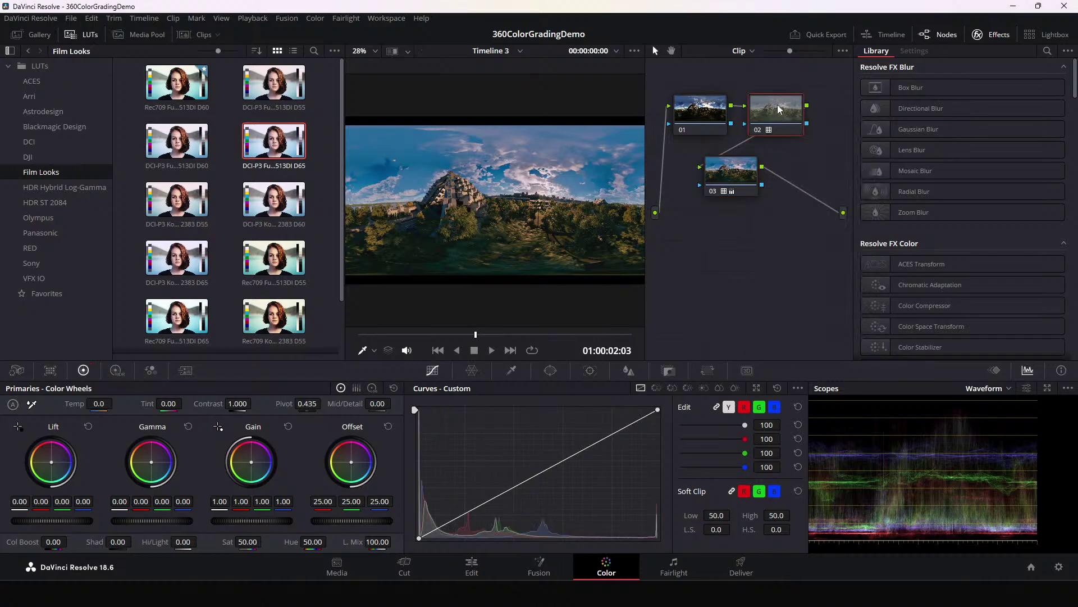
pyautogui.rightClick(776, 110)
pyautogui.moveTo(800, 234)
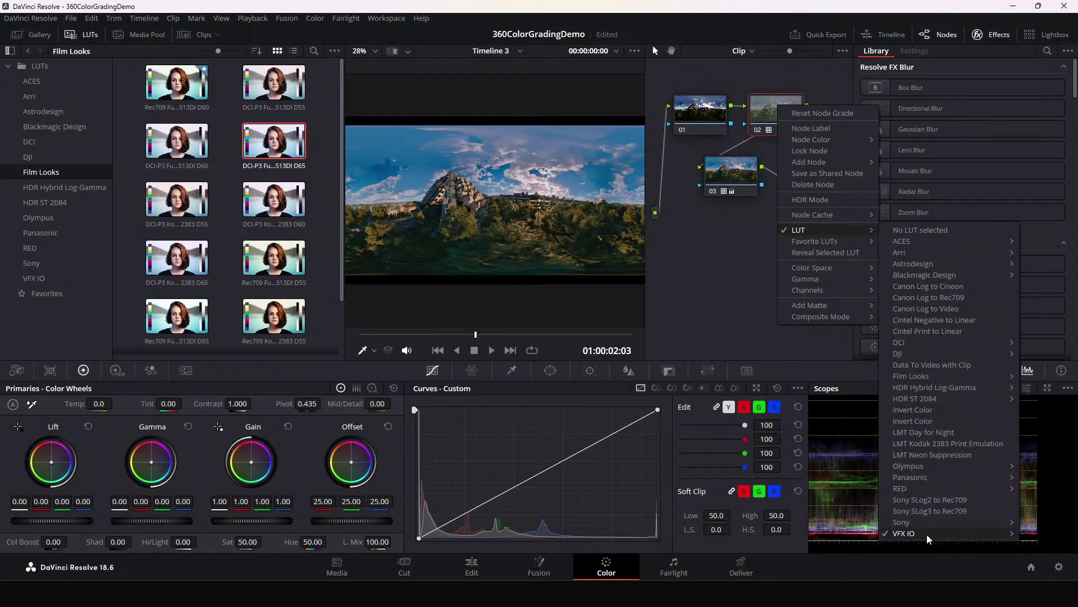
pyautogui.moveTo(904, 533)
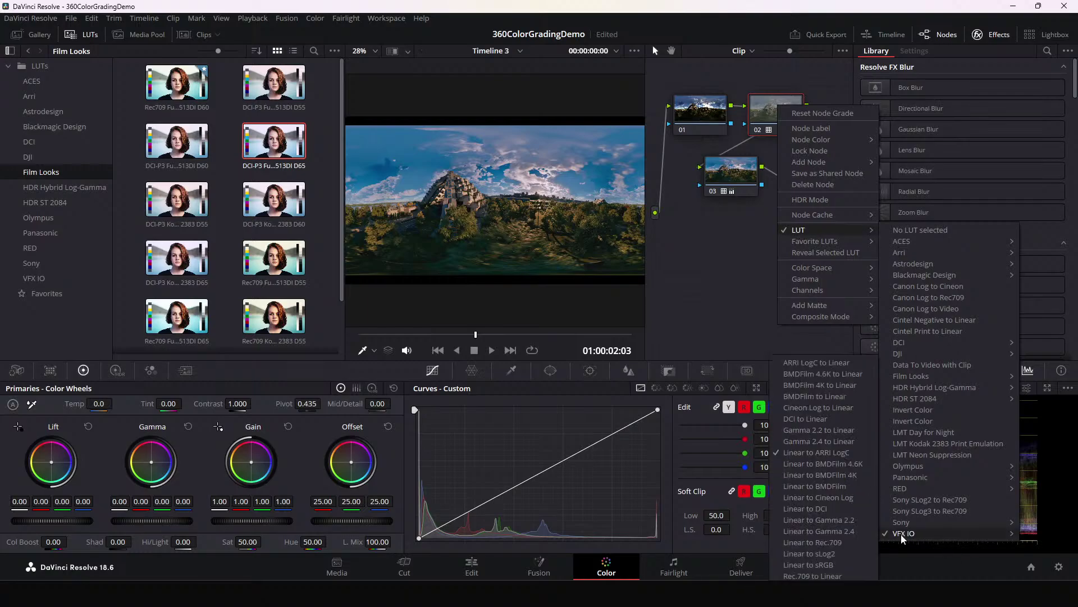
pyautogui.click(823, 461)
# Step: Preview the Rec709 Film Looks LUTs on node 03
pyautogui.click(724, 179)
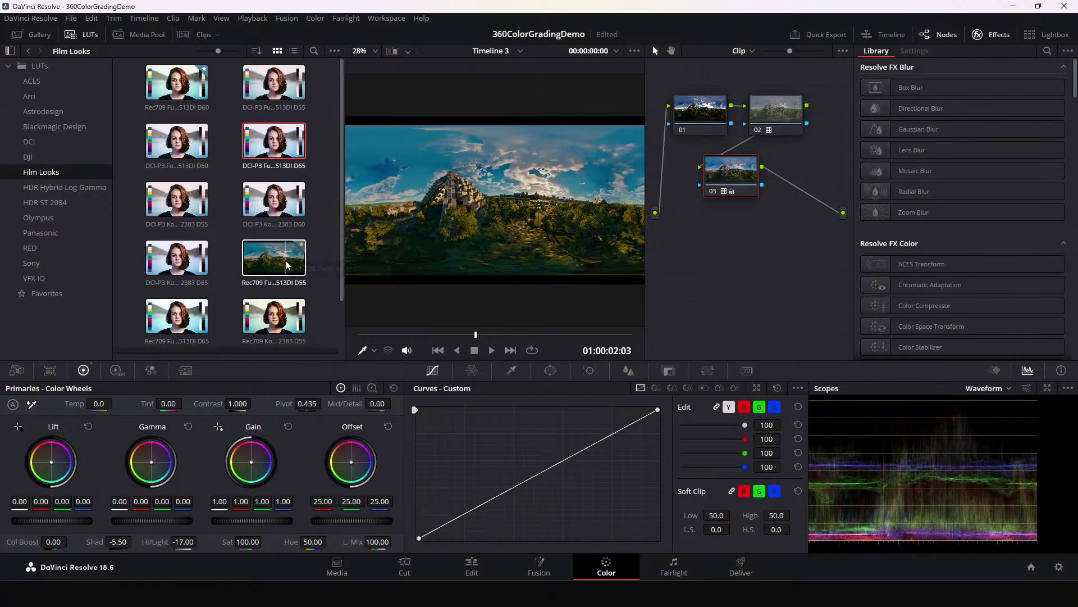
pyautogui.moveTo(184, 93); pyautogui.dragTo(745, 175)
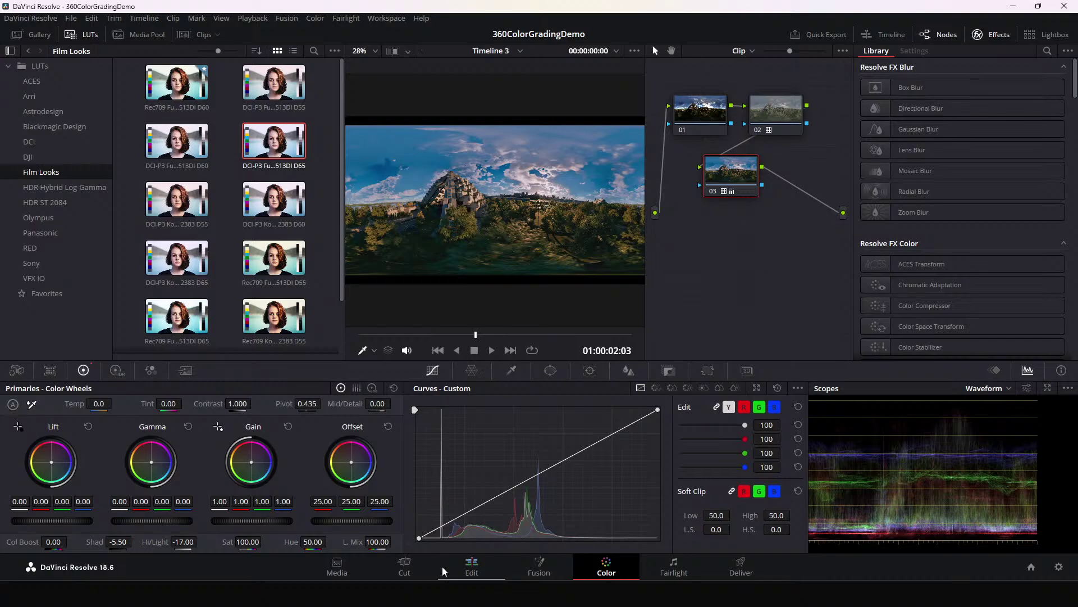
pyautogui.click(400, 569)
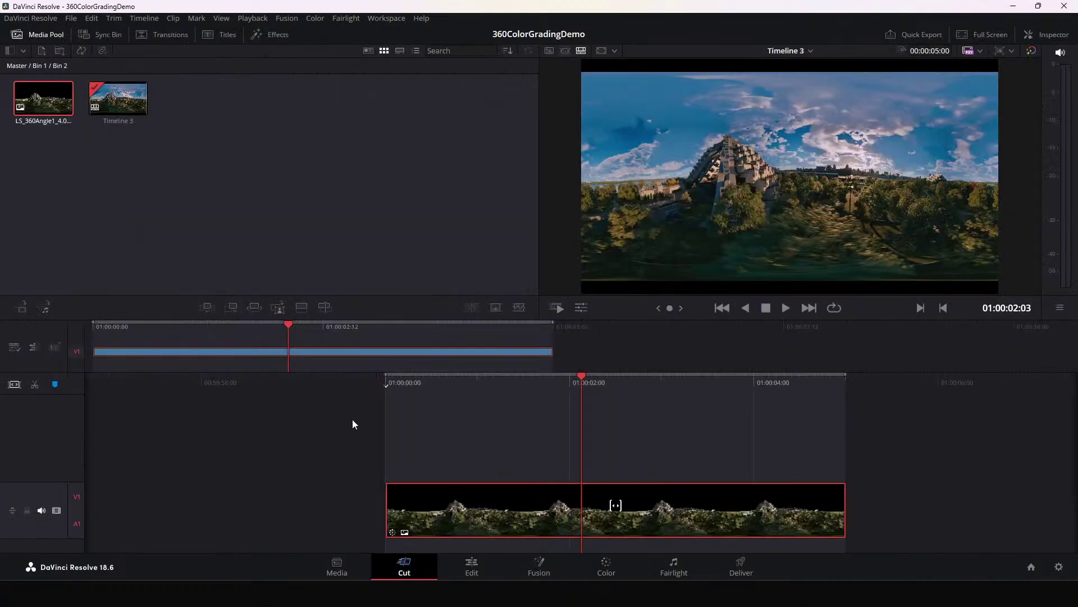
pyautogui.click(368, 569)
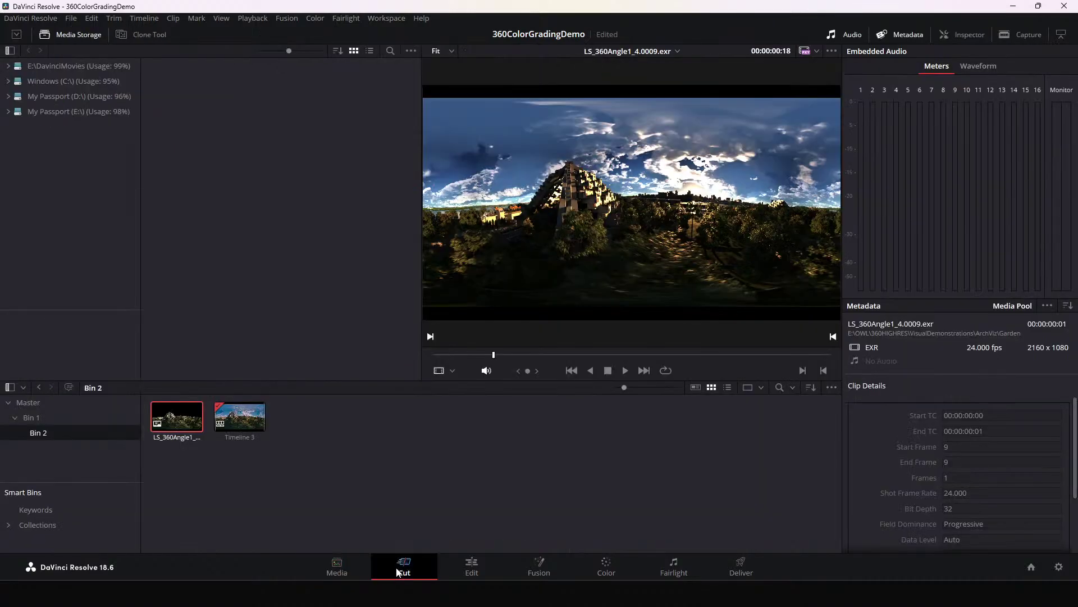
pyautogui.click(396, 568)
pyautogui.click(673, 571)
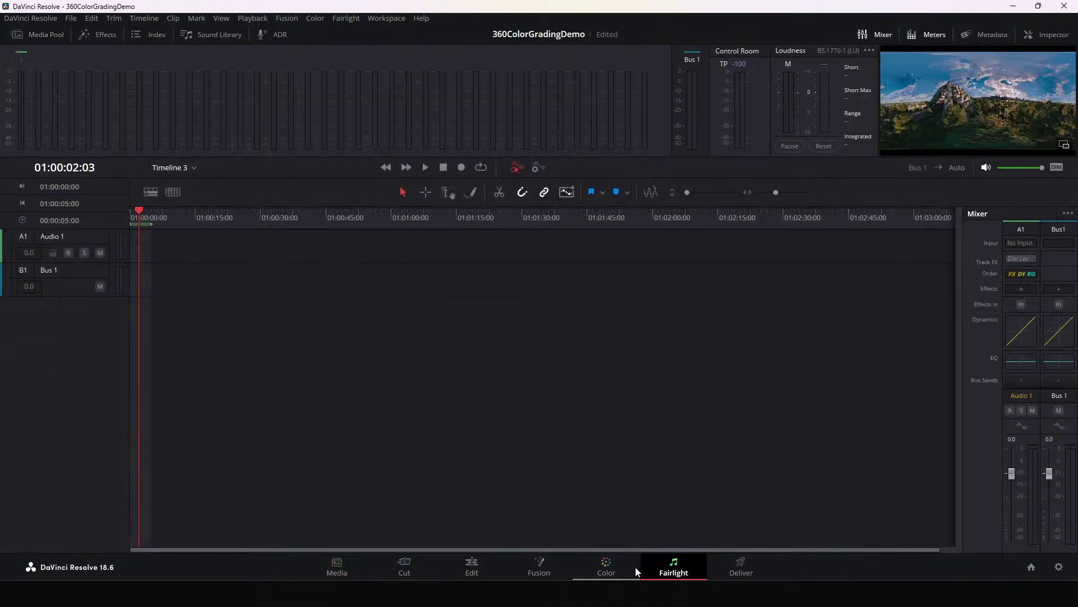
pyautogui.click(610, 568)
pyautogui.rightClick(753, 159)
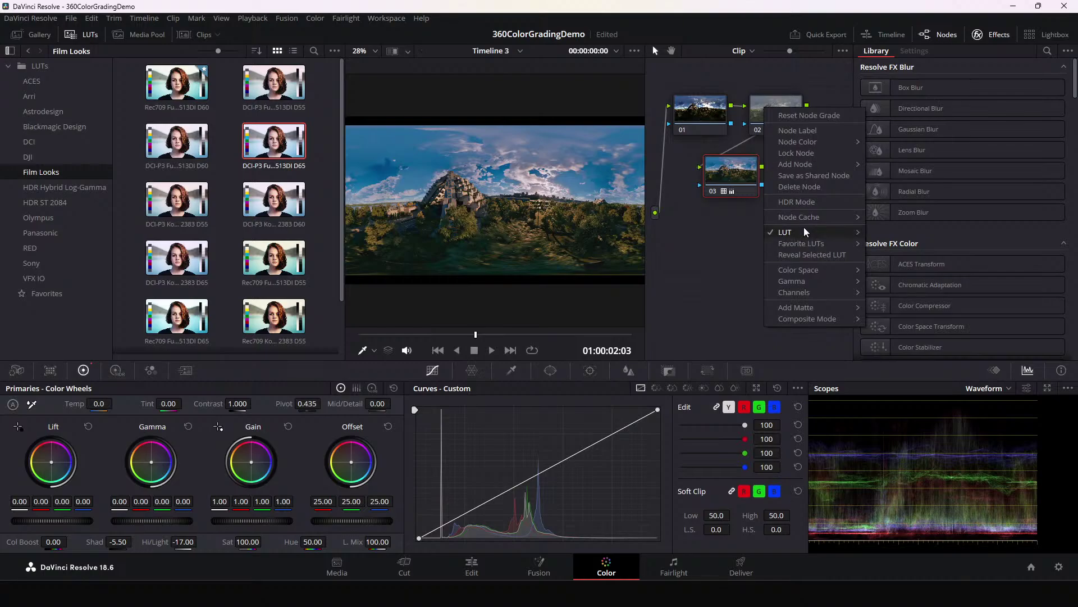
# Step: Apply the VFX IO Linear to ARRI LogC LUT directly to the LS_360Angle1_4 source clip in Bin 2
pyautogui.click(396, 567)
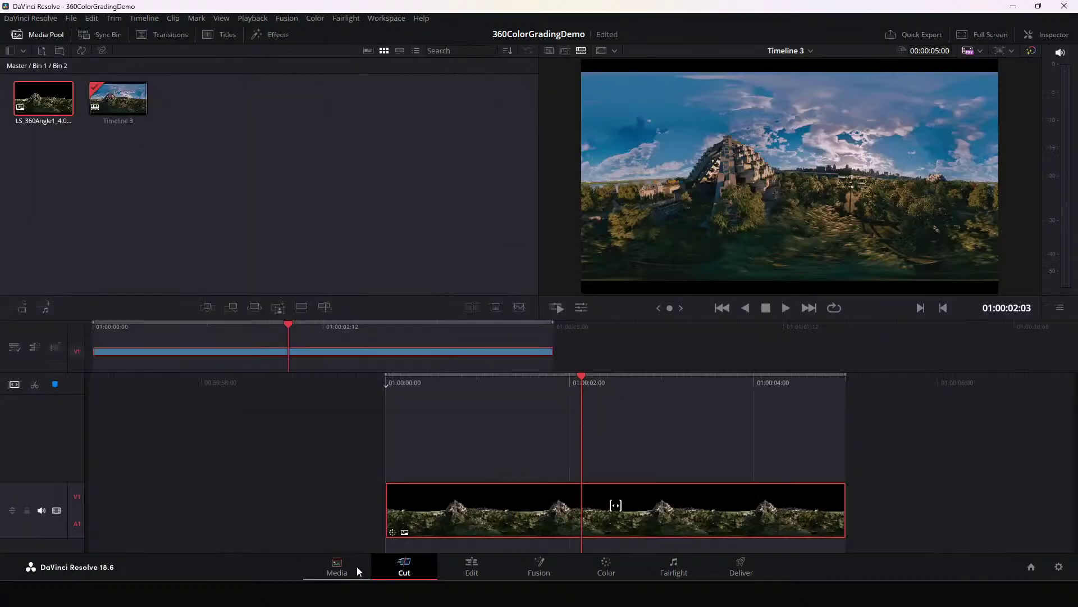
pyautogui.click(353, 566)
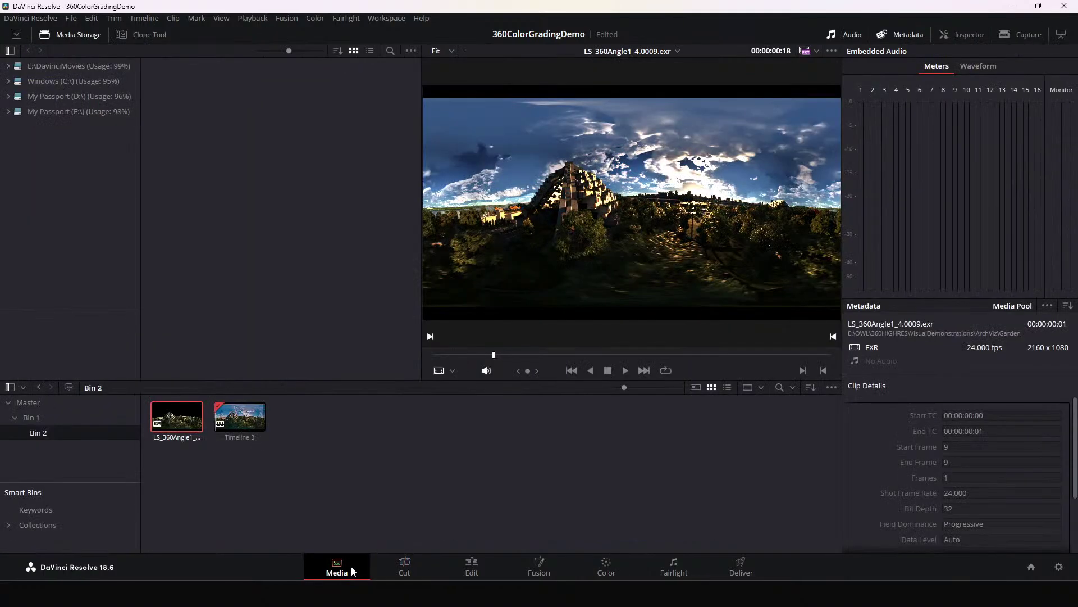
pyautogui.rightClick(176, 425)
pyautogui.moveTo(222, 231)
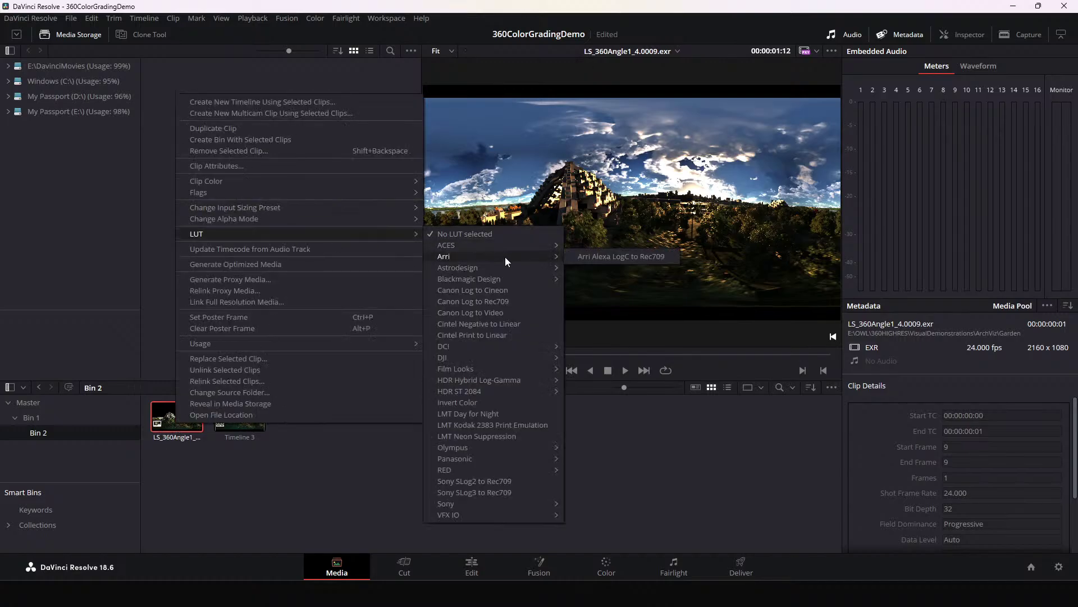
pyautogui.moveTo(486, 517)
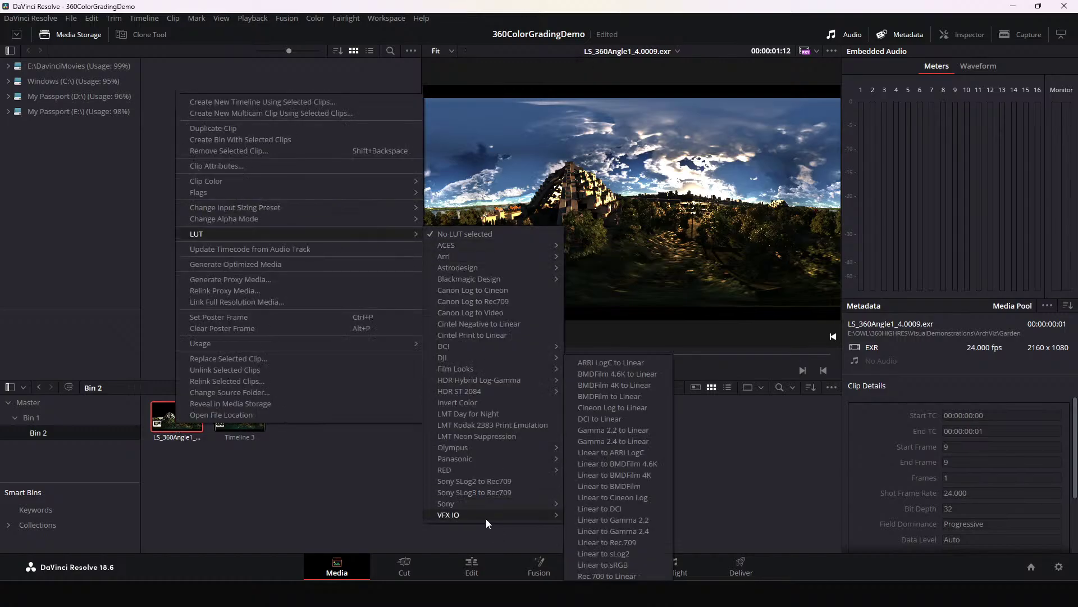
pyautogui.click(628, 456)
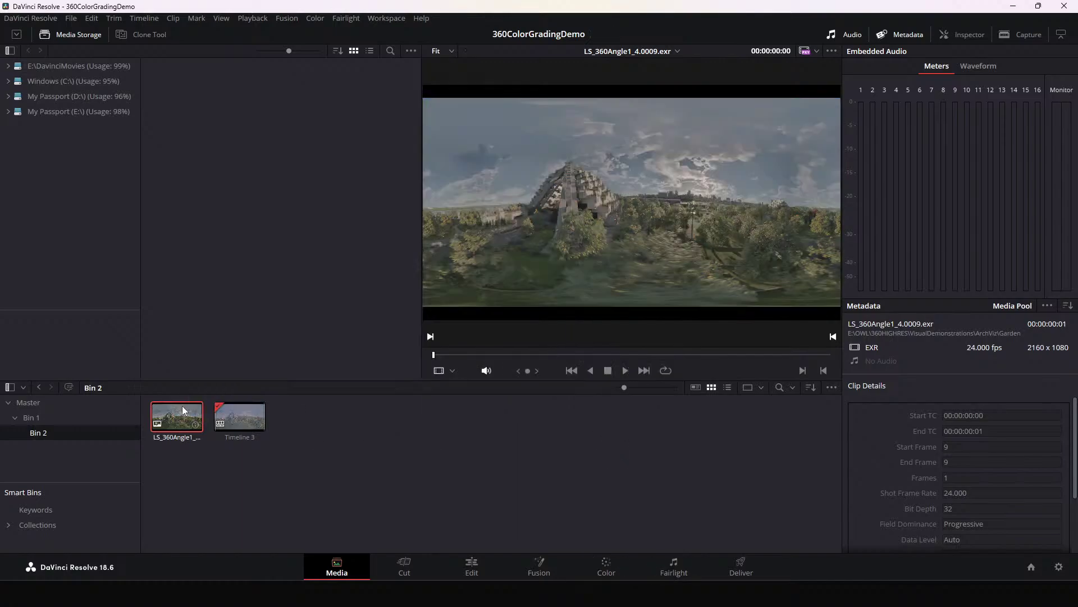
# Step: Disable node 02 in the Color page's node graph, toggling it to compare the image, and reposition node 03 below node 01
pyautogui.click(680, 571)
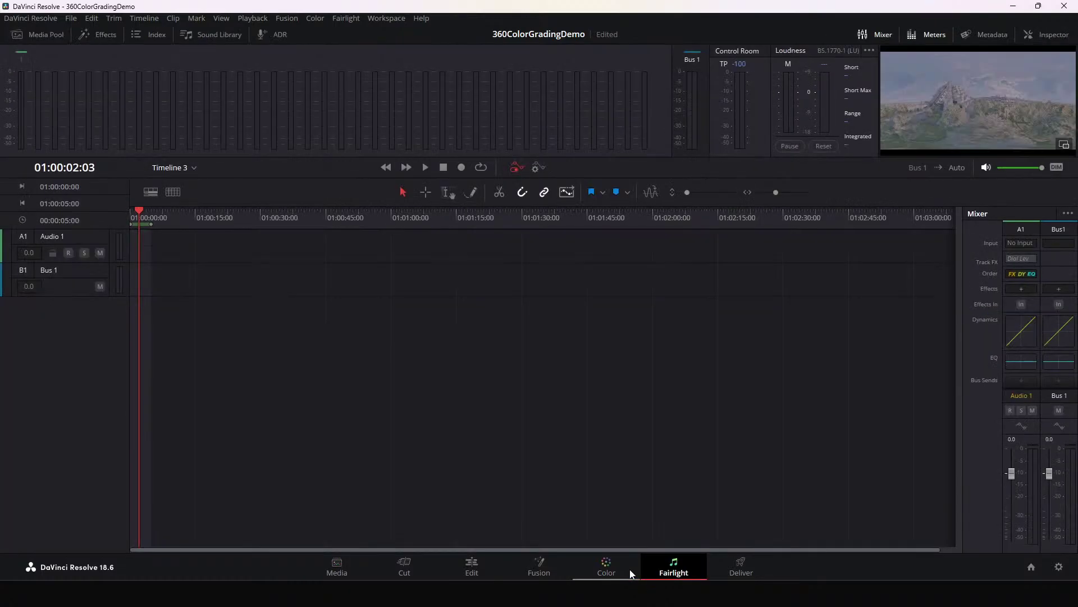
pyautogui.click(627, 570)
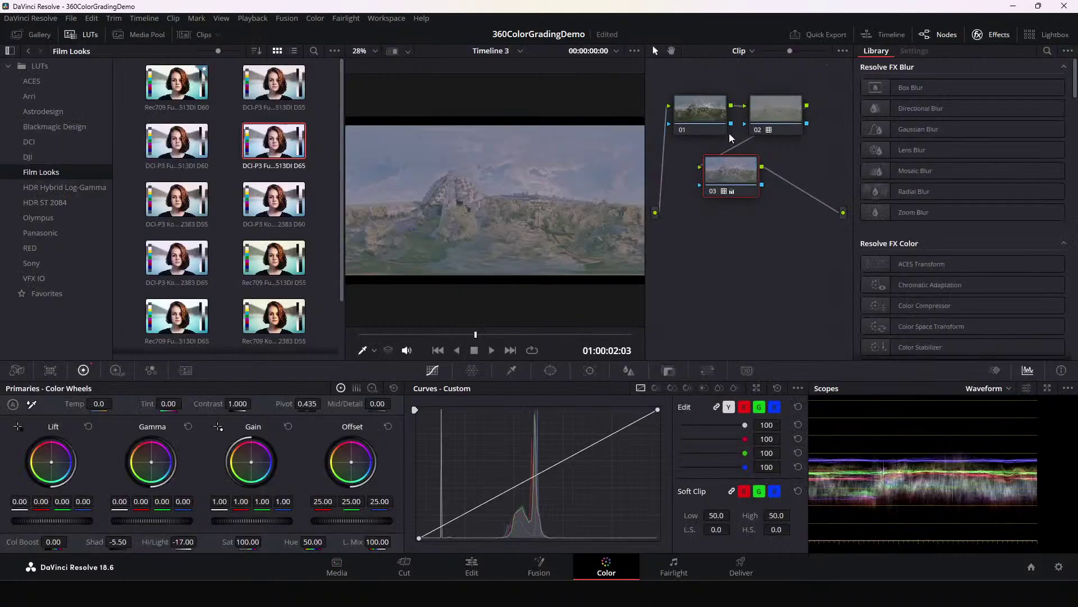
pyautogui.click(693, 119)
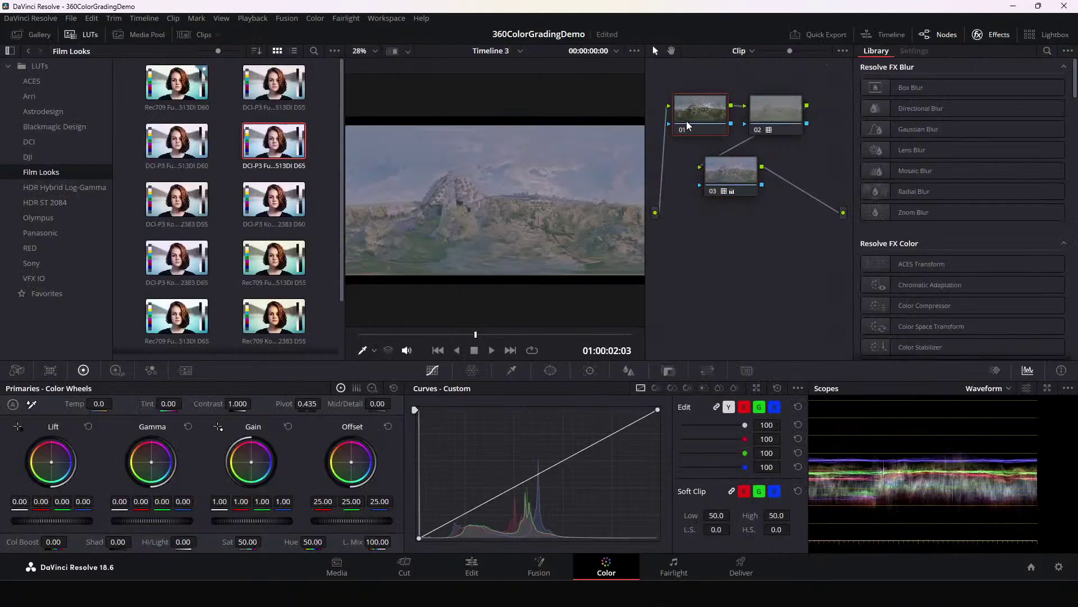
pyautogui.click(779, 114)
pyautogui.hotkey('ctrl', 'd')
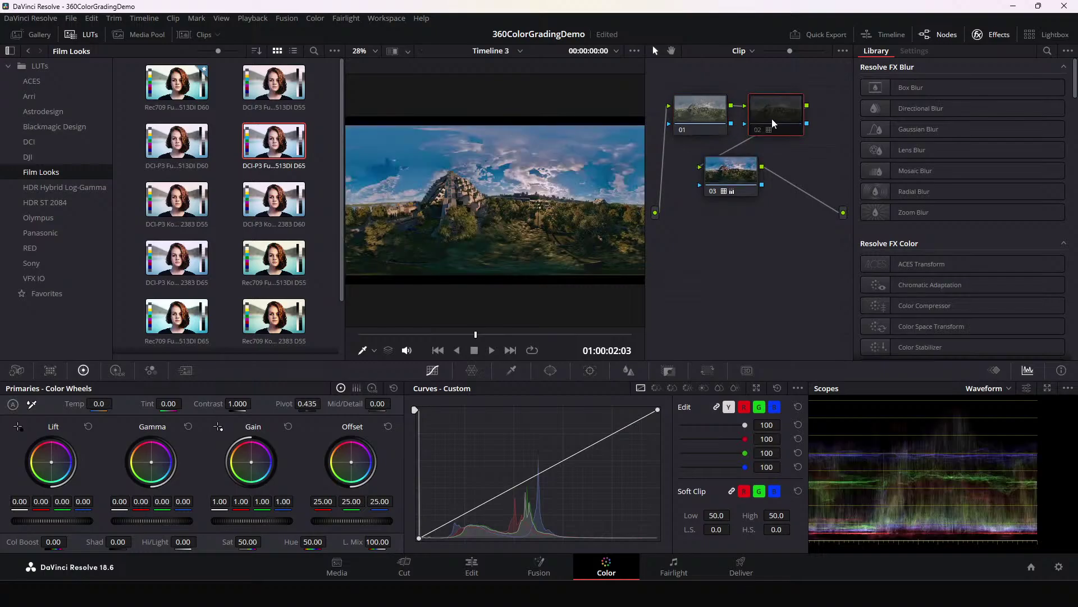
pyautogui.hotkey('ctrl', 'd')
pyautogui.hotkey('ctrl', 'd')
pyautogui.moveTo(733, 180); pyautogui.dragTo(710, 191)
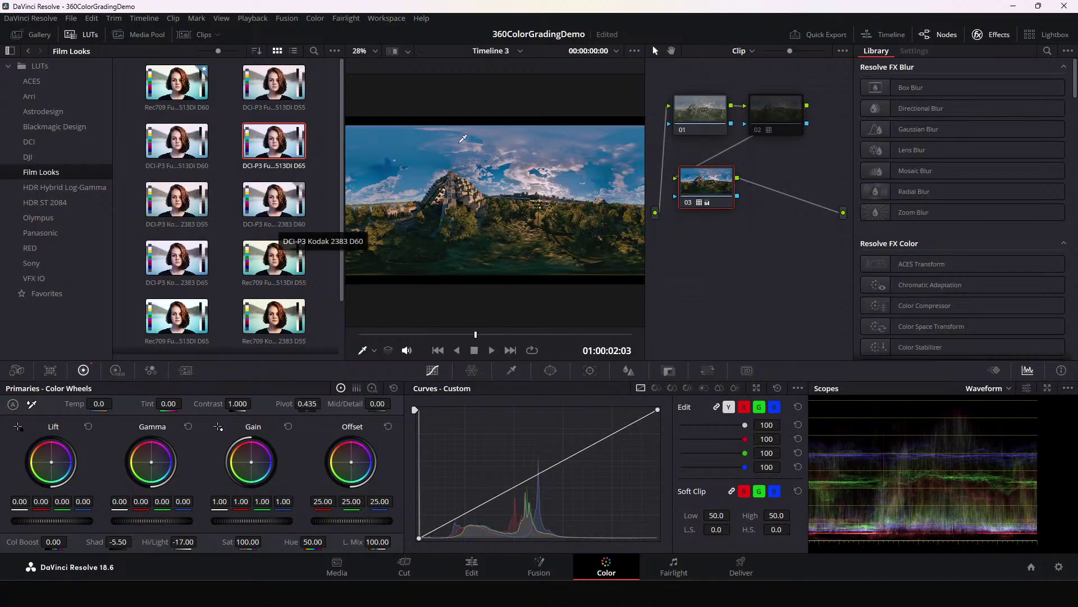
# Step: Set the color science to ACEScc in the project's color management settings
pyautogui.click(357, 567)
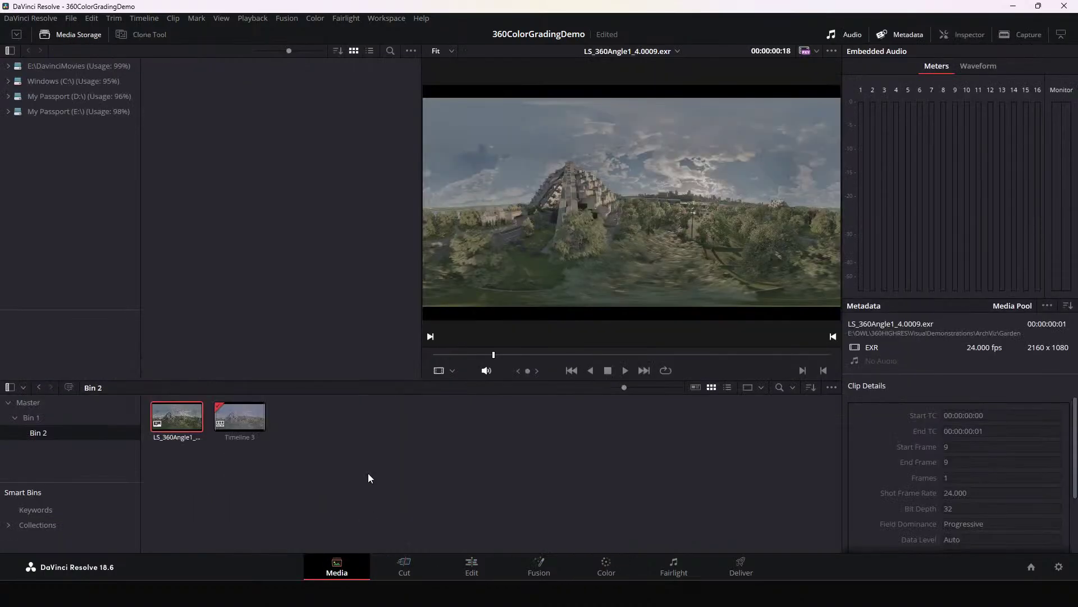
pyautogui.click(75, 19)
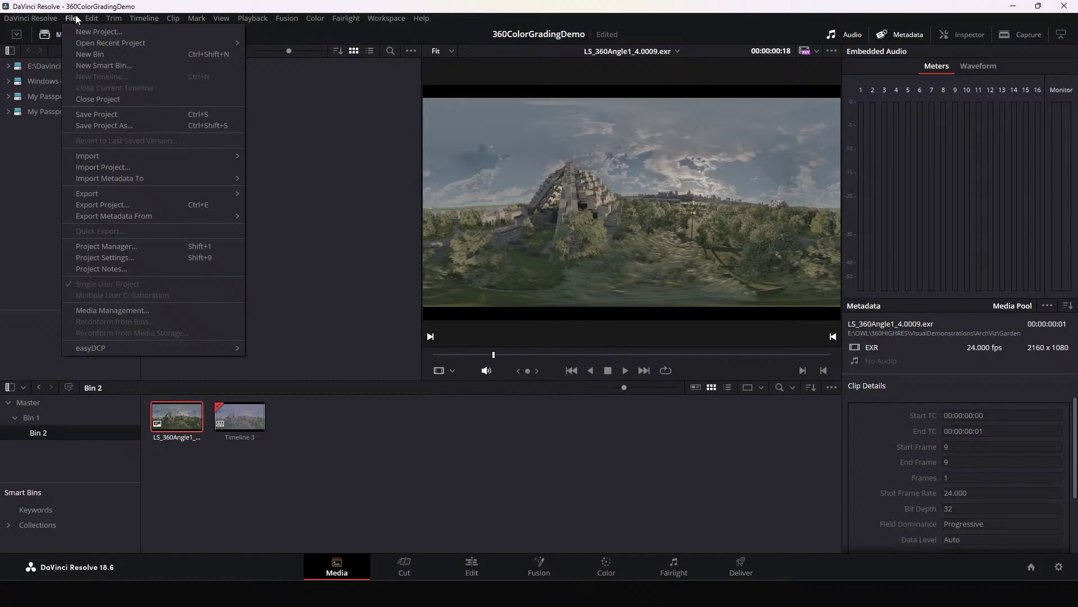
pyautogui.click(107, 258)
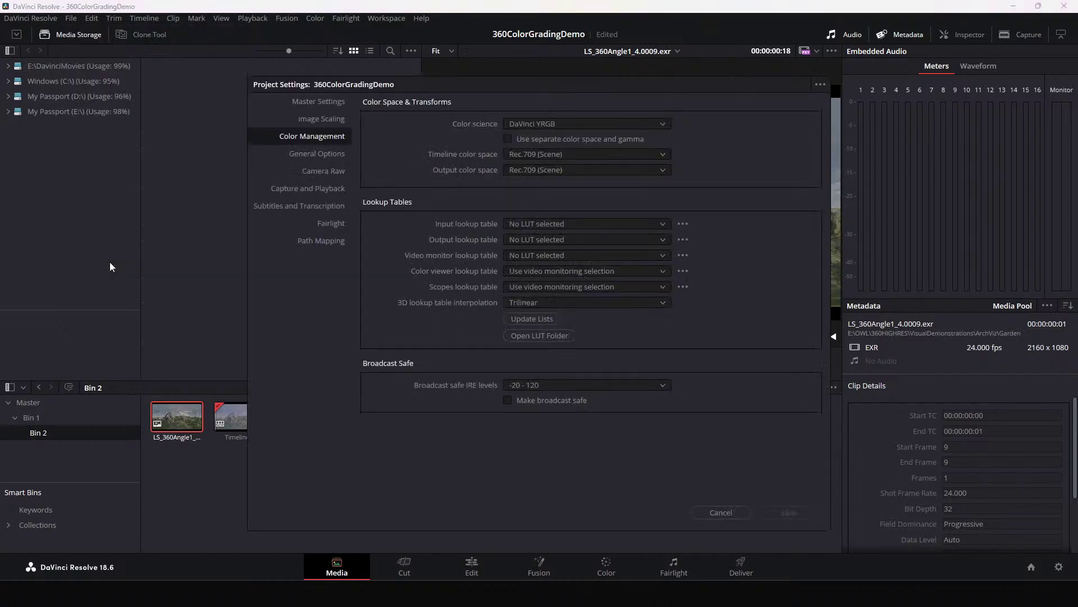
pyautogui.click(643, 125)
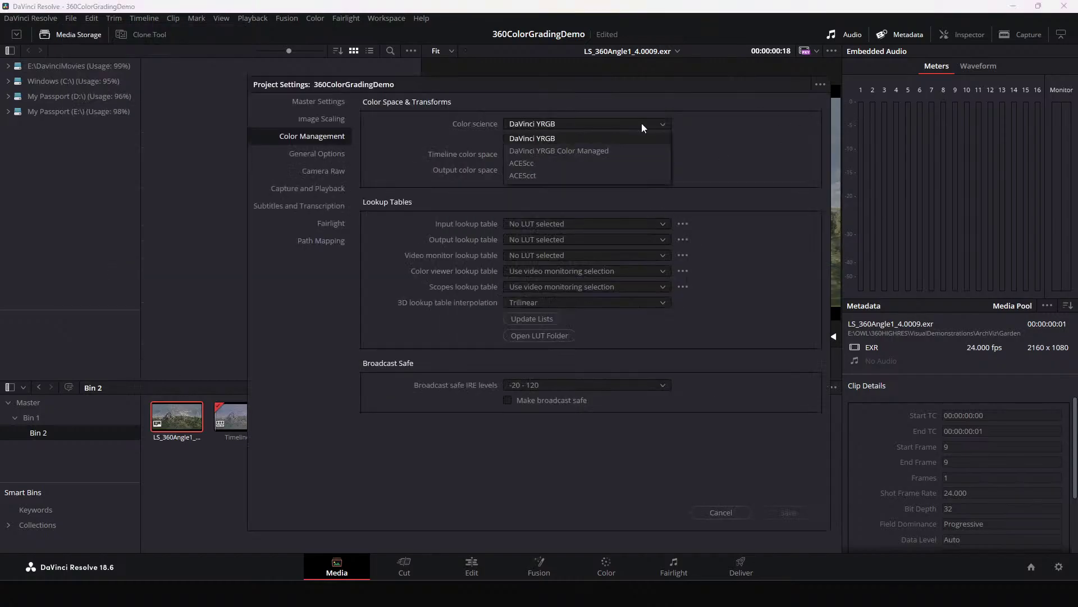
pyautogui.click(642, 123)
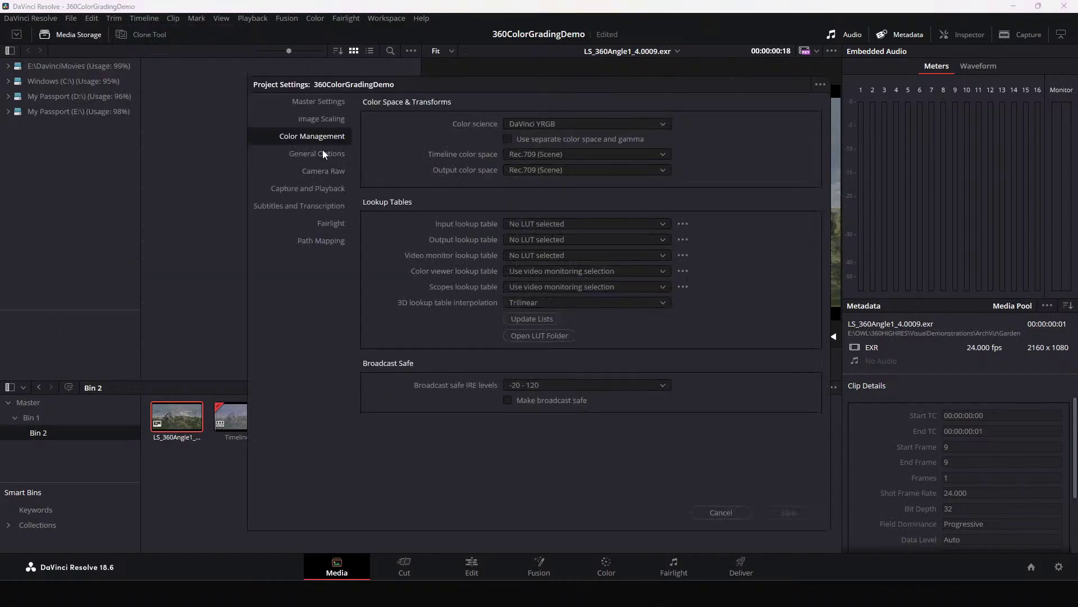
pyautogui.click(559, 124)
pyautogui.click(539, 164)
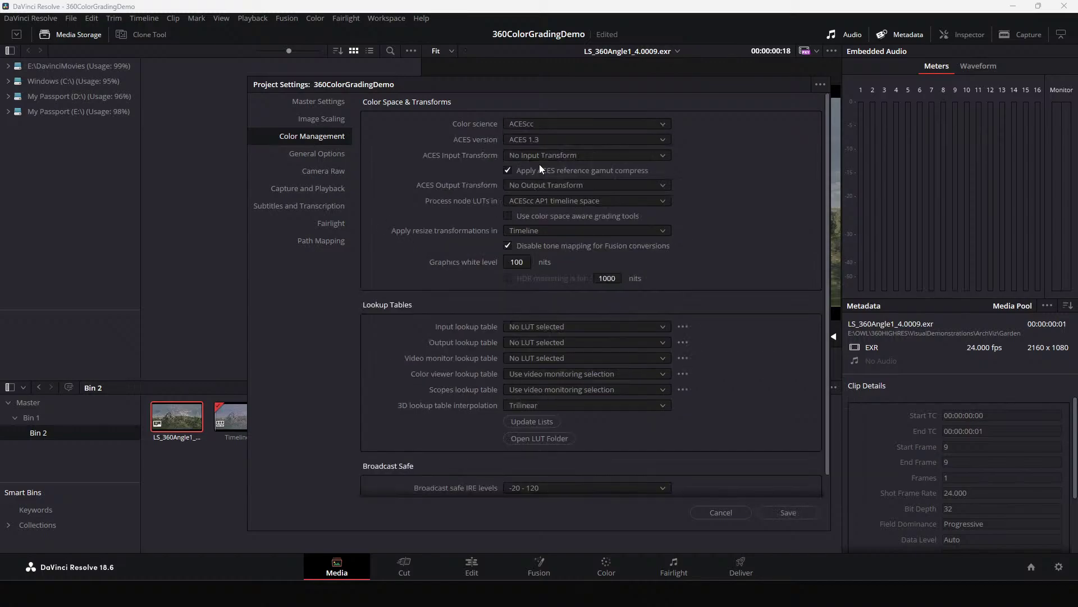
# Step: Set the ACES Input Transform to sRGB (Linear) - CSC
pyautogui.click(550, 155)
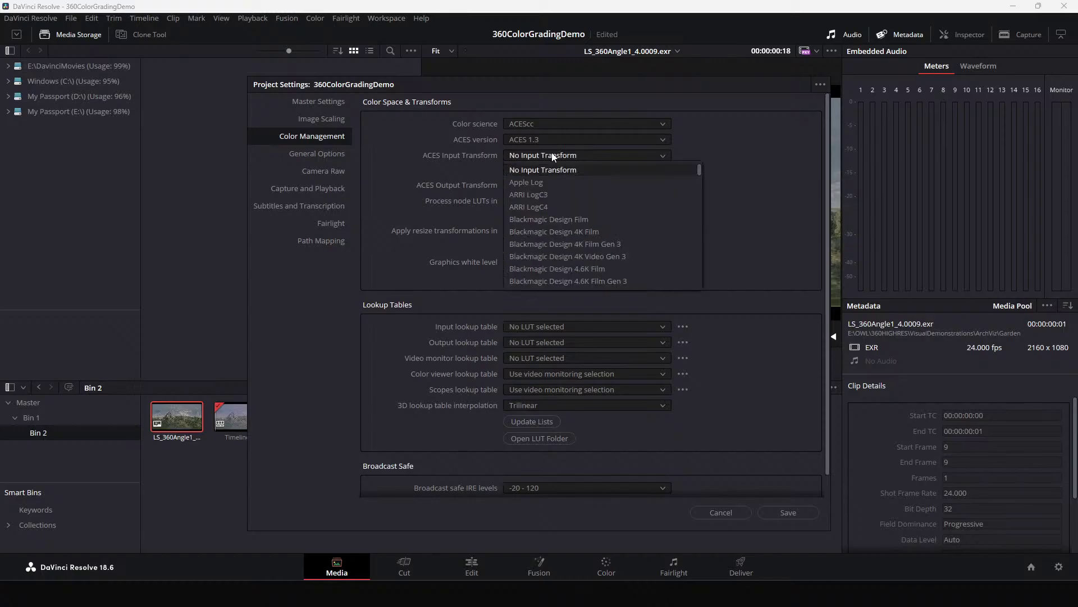
pyautogui.scroll(-3, 580, 237)
pyautogui.scroll(-10, 574, 231)
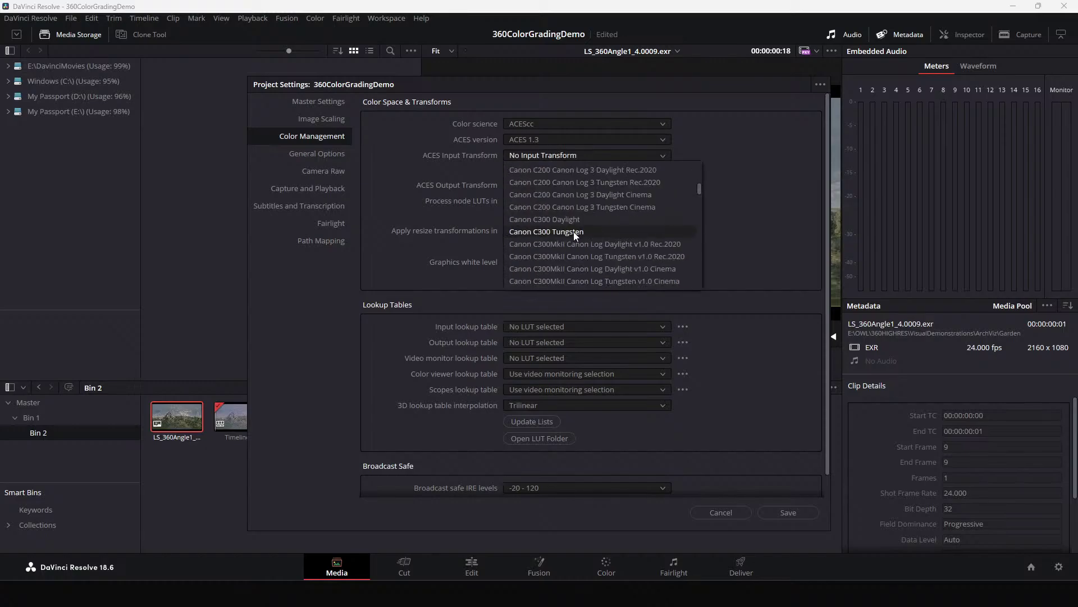
pyautogui.scroll(-10, 564, 234)
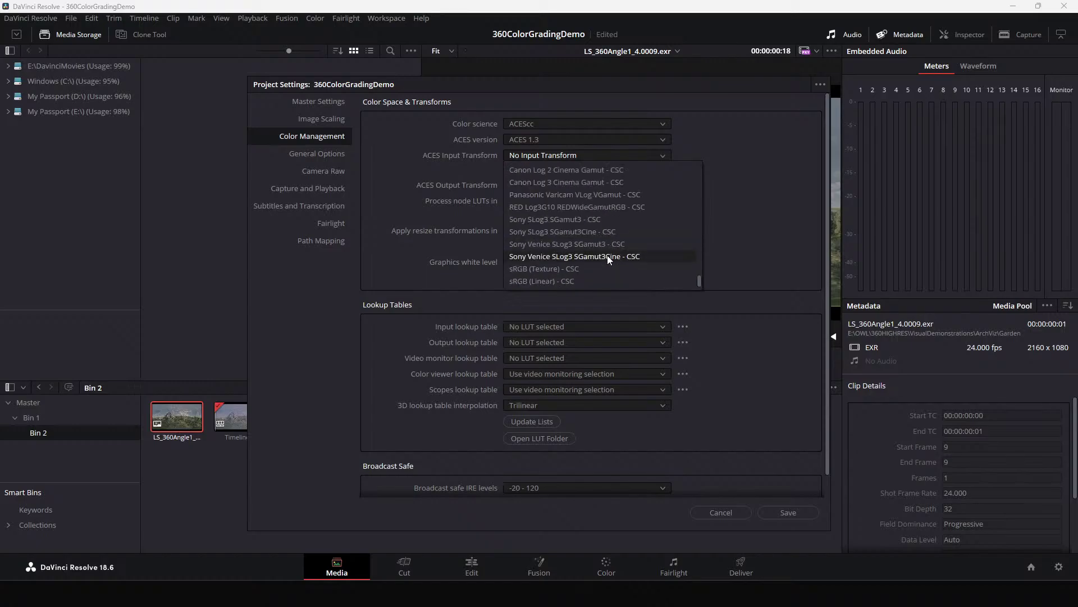
pyautogui.scroll(-1, 608, 255)
pyautogui.click(541, 281)
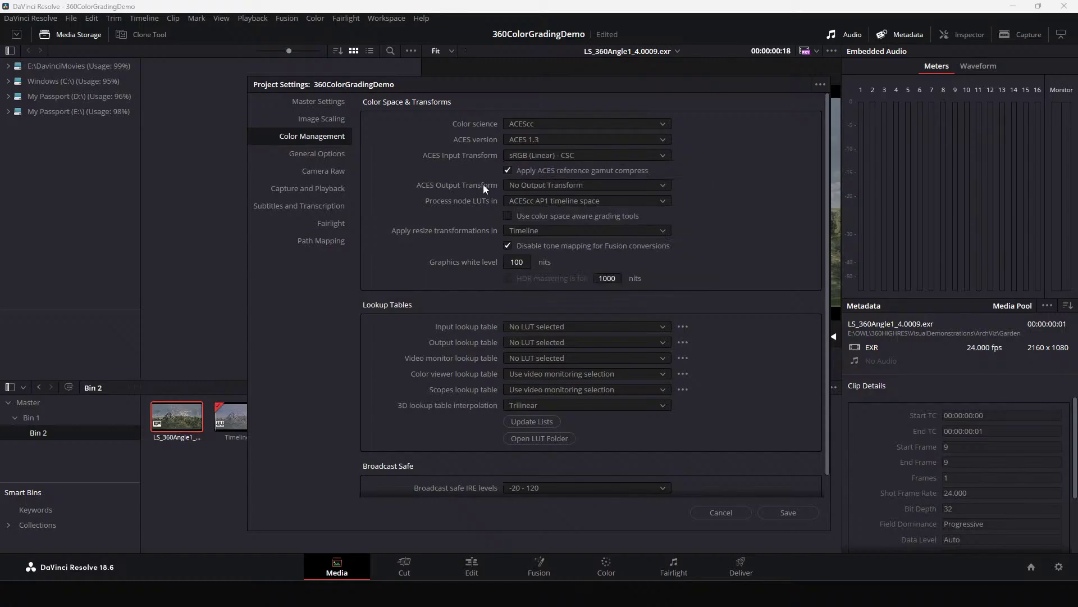
# Step: Look through the ACES Output Transform options and choose Rec.709
pyautogui.click(534, 185)
pyautogui.scroll(-10, 562, 269)
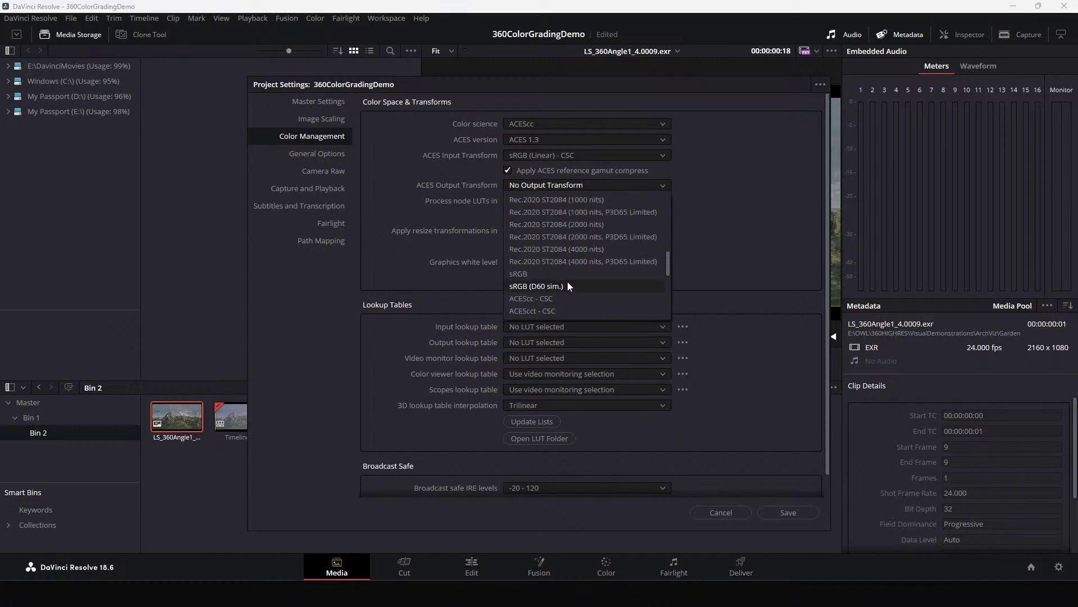
pyautogui.scroll(-6, 567, 286)
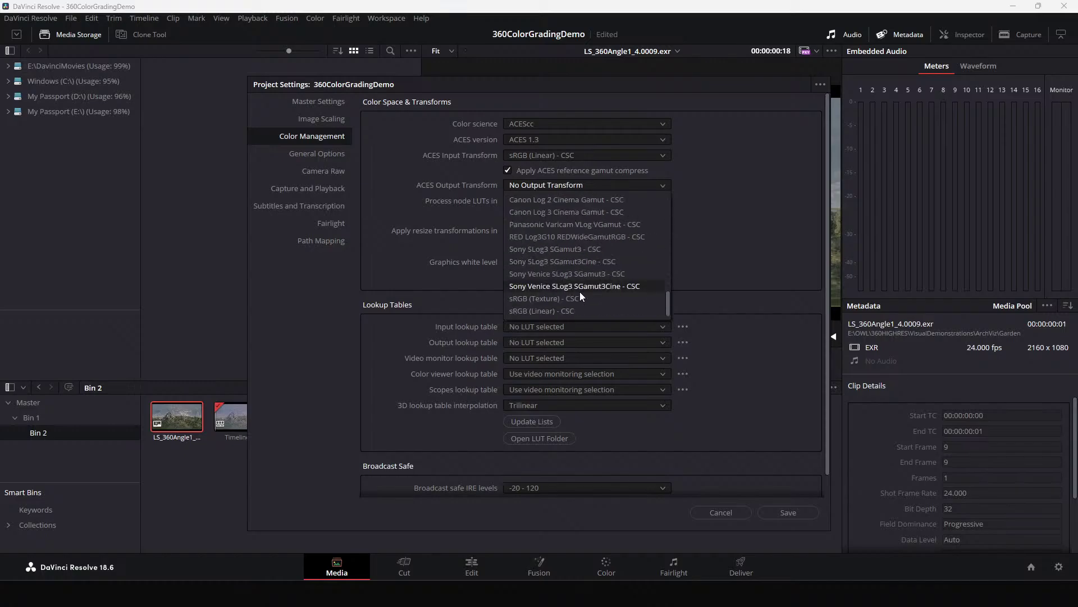
pyautogui.scroll(8, 572, 291)
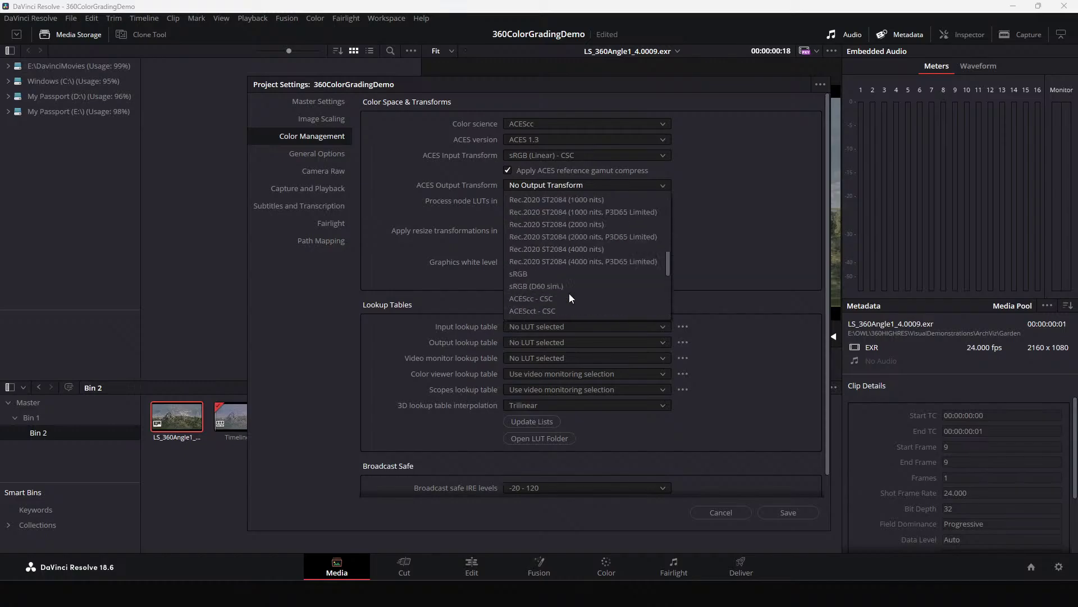
pyautogui.scroll(-6, 564, 293)
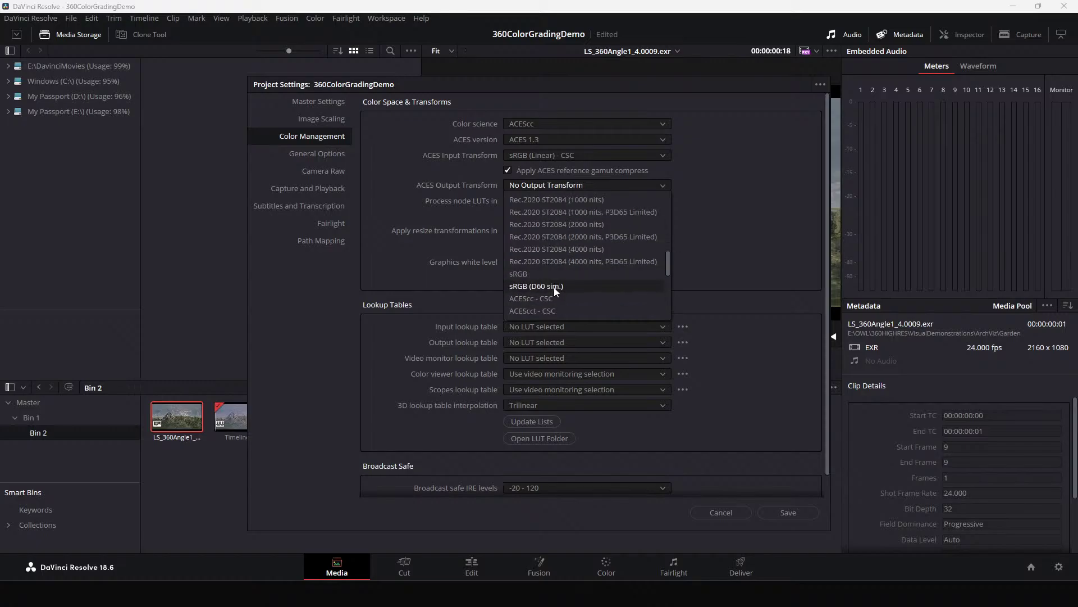
pyautogui.scroll(8, 567, 278)
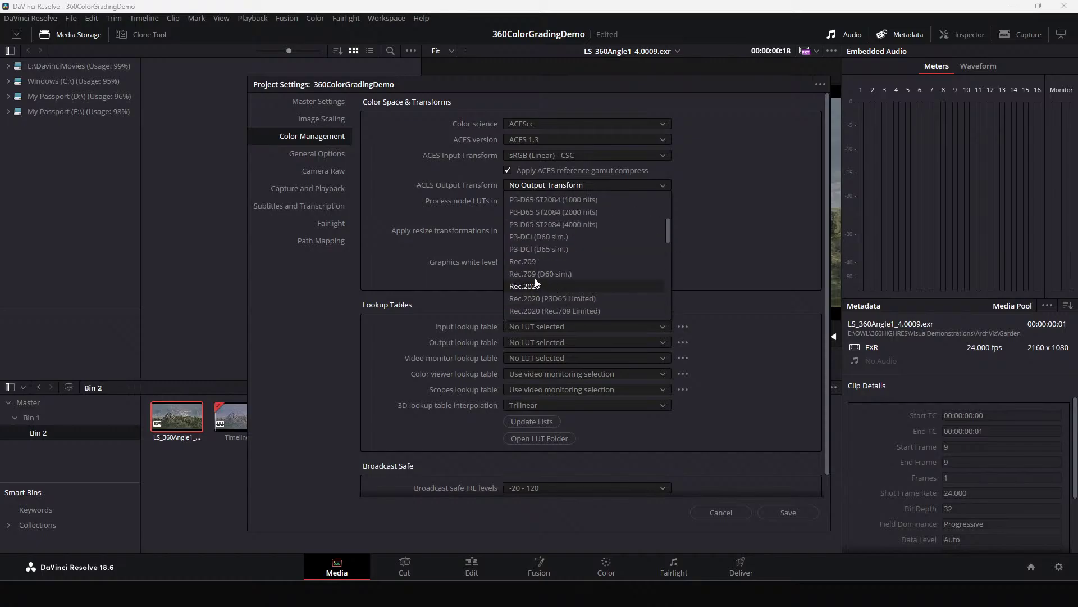
pyautogui.click(538, 261)
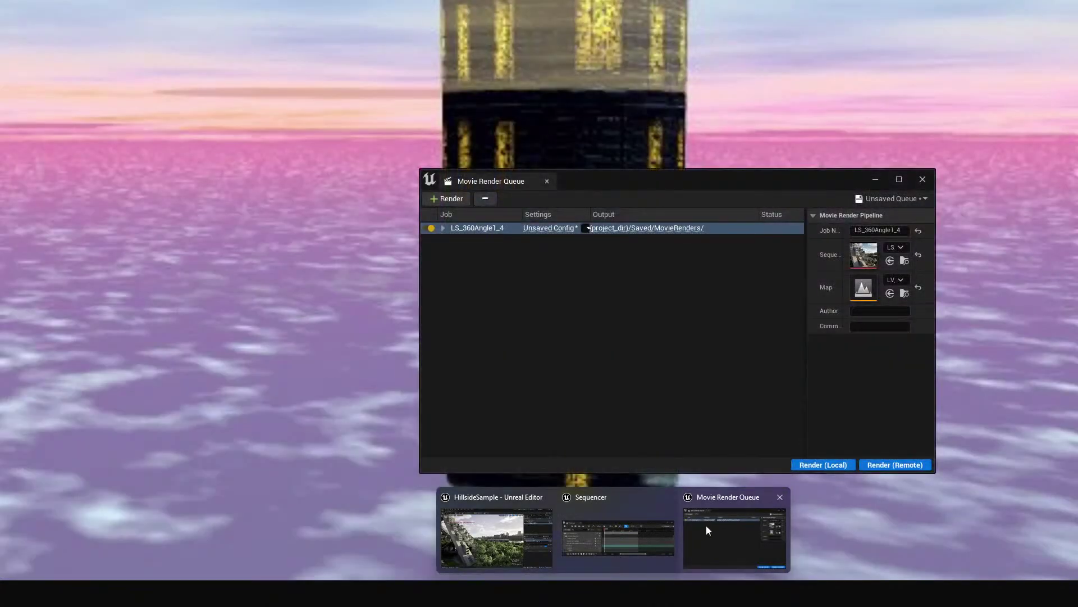
# Step: Switch to Unreal Engine's render settings; in Color Output, turn off Disable Tone Curve and enable OCIO with NewOpenColorIOConfiguration1 as the configuration source
pyautogui.moveTo(612, 533)
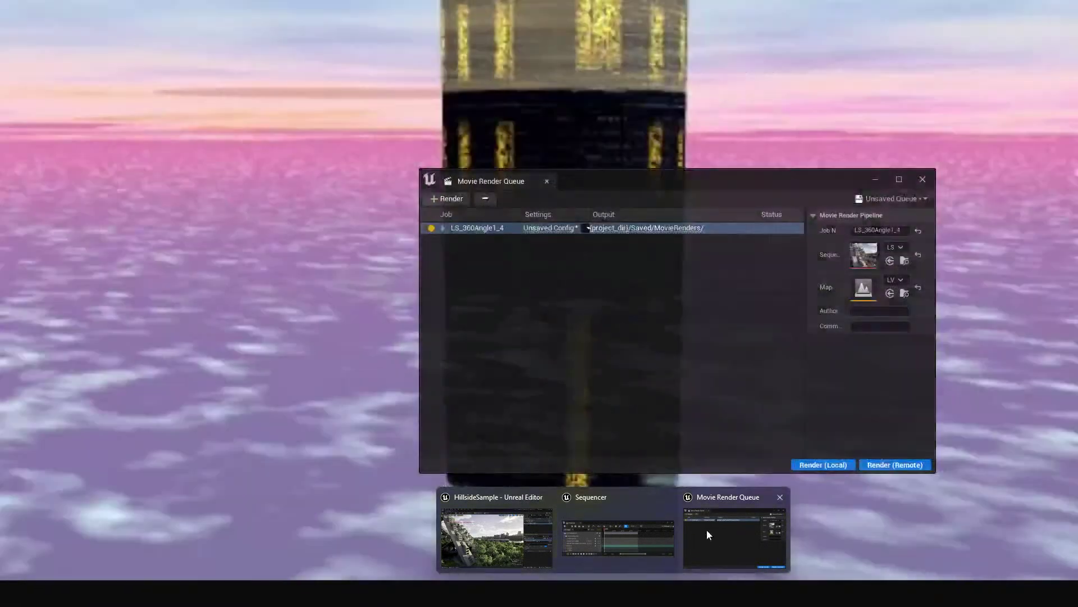
pyautogui.click(708, 531)
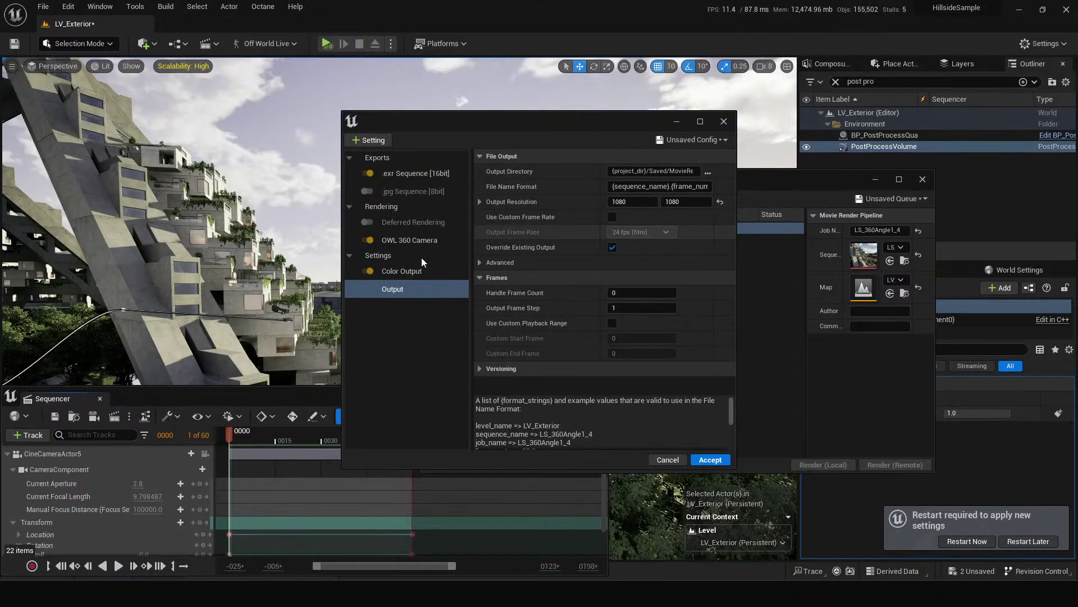
pyautogui.click(415, 275)
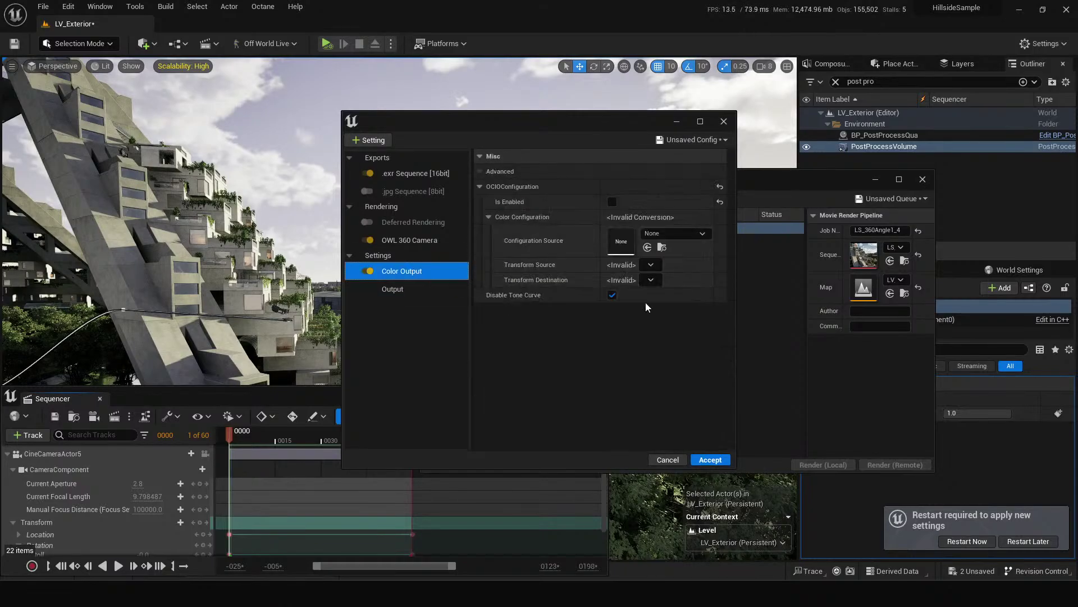
pyautogui.click(612, 295)
pyautogui.click(613, 201)
pyautogui.click(674, 233)
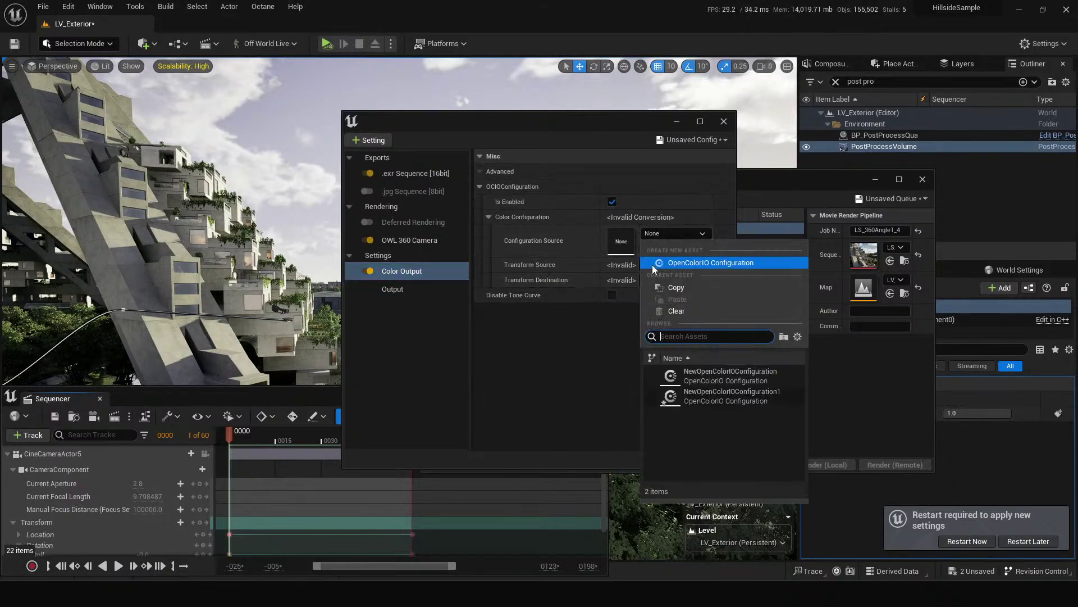
pyautogui.click(697, 390)
# Step: Set the OCIO Transform Source to Utility - Linear - sRGB and choose a Transform Destination color space
pyautogui.click(651, 264)
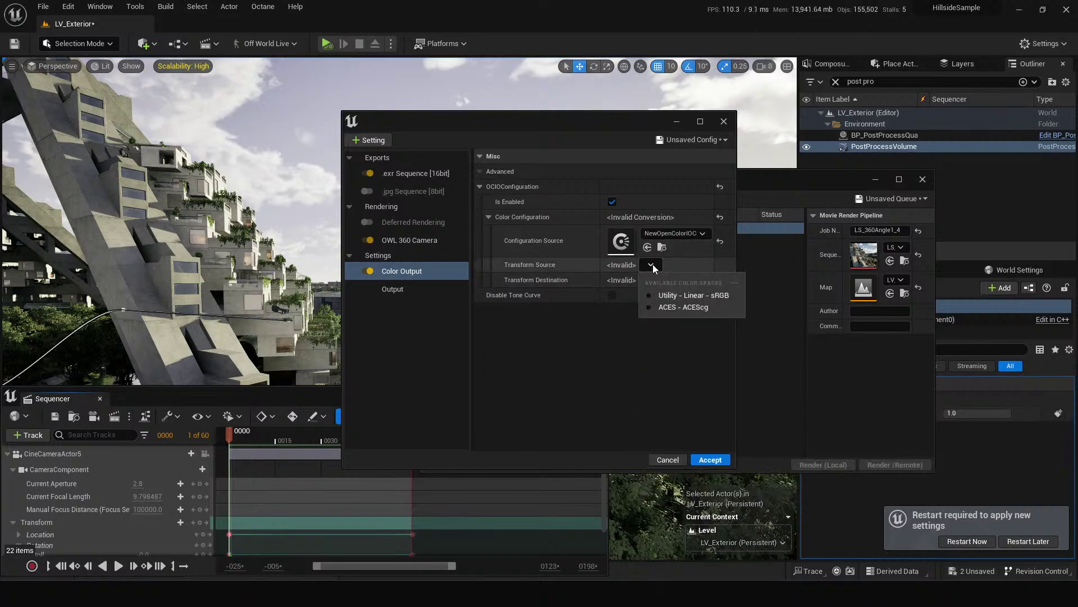
pyautogui.click(672, 295)
pyautogui.click(652, 280)
pyautogui.click(682, 310)
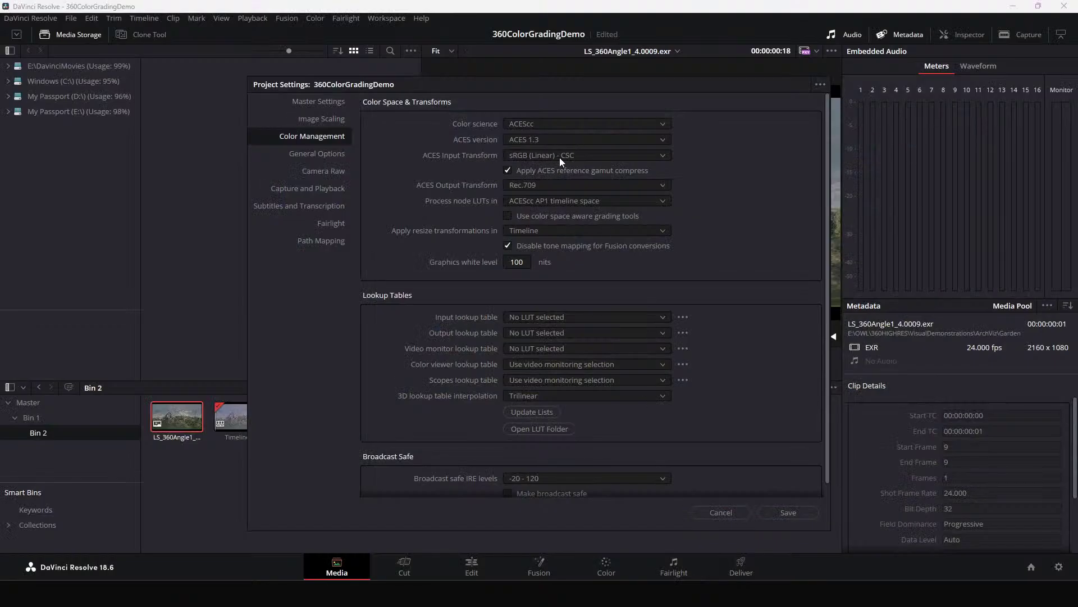
# Step: In DaVinci Resolve, look through the ACES Input Transform options for ACEScg - CSC and close the list without changing the selection
pyautogui.click(555, 156)
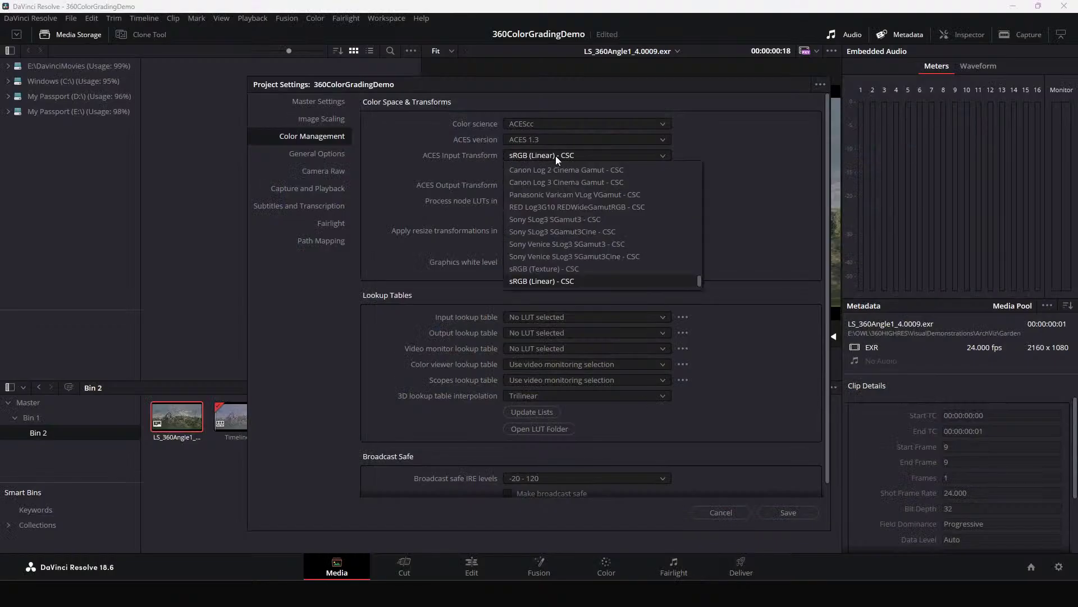
pyautogui.scroll(5, 571, 255)
pyautogui.scroll(-6, 561, 237)
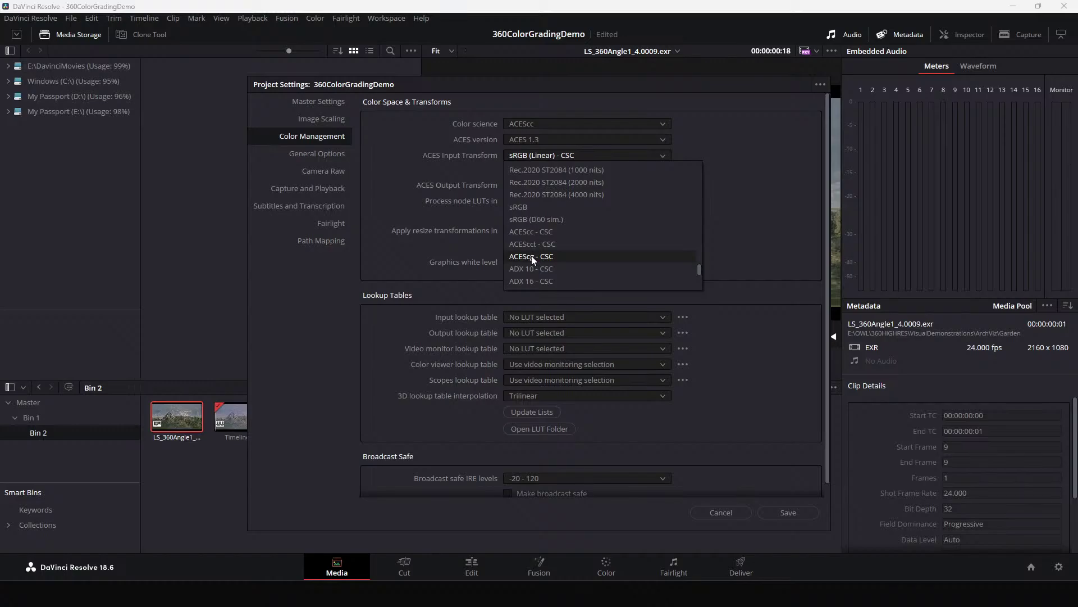
pyautogui.click(624, 151)
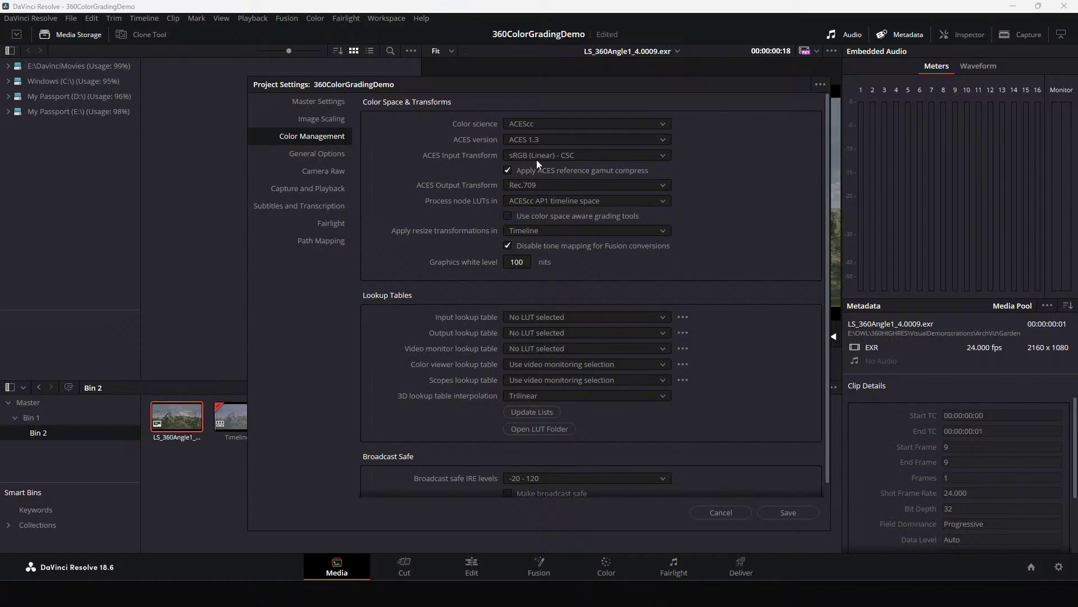
# Step: Move the Project Settings dialog aside to examine the EXR clip in the viewer behind it
pyautogui.moveTo(516, 86); pyautogui.dragTo(587, 82)
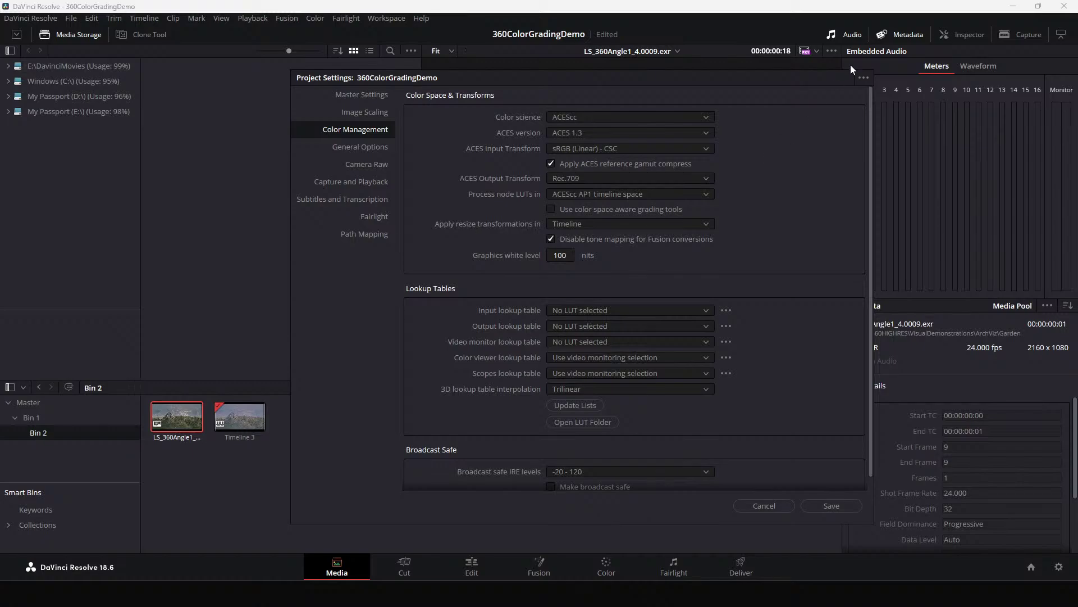
pyautogui.moveTo(814, 73); pyautogui.dragTo(513, 83)
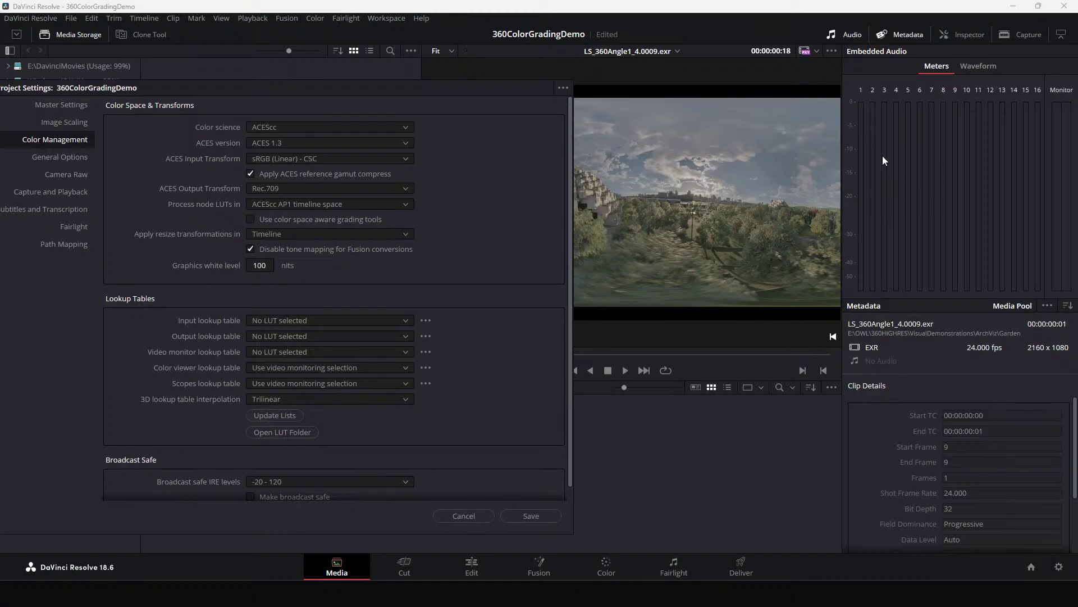
pyautogui.moveTo(446, 93); pyautogui.dragTo(574, 69)
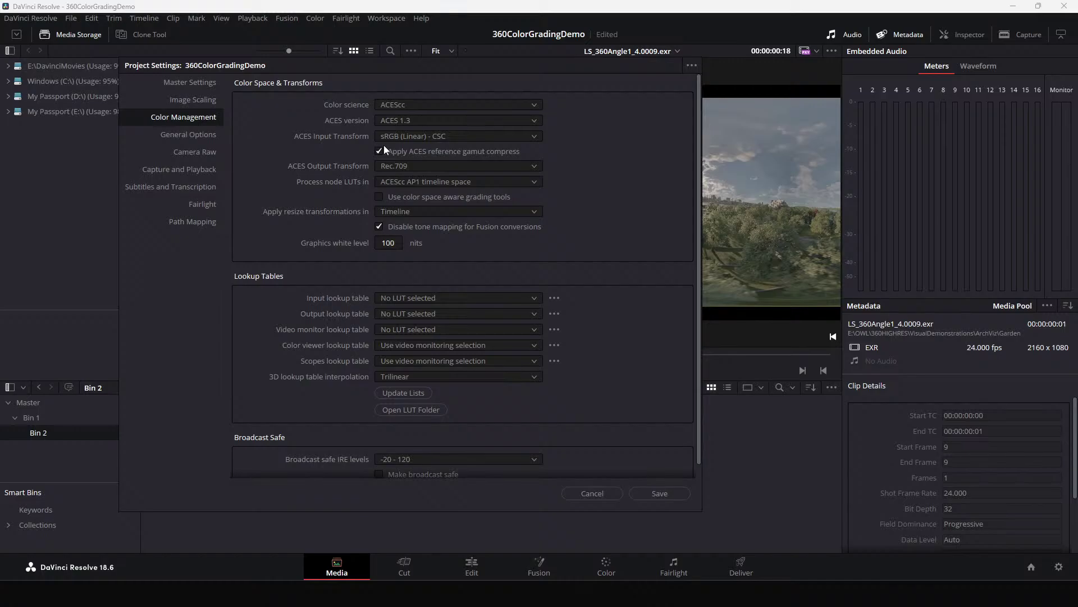
# Step: Load the HDRWorkflow preset into the project settings to compare its color management
pyautogui.click(691, 67)
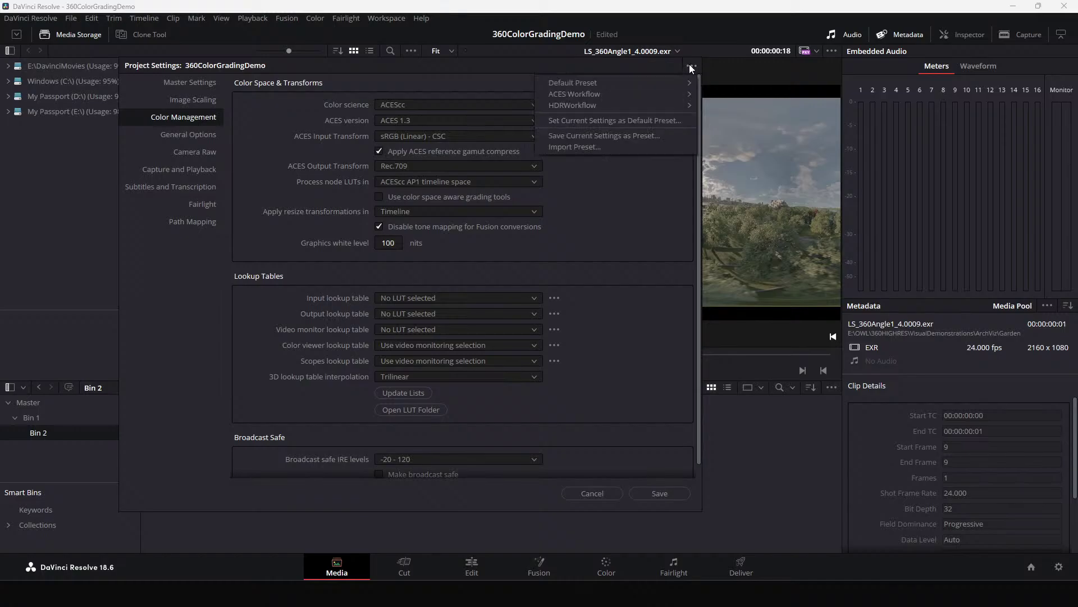
pyautogui.click(610, 136)
pyautogui.click(395, 299)
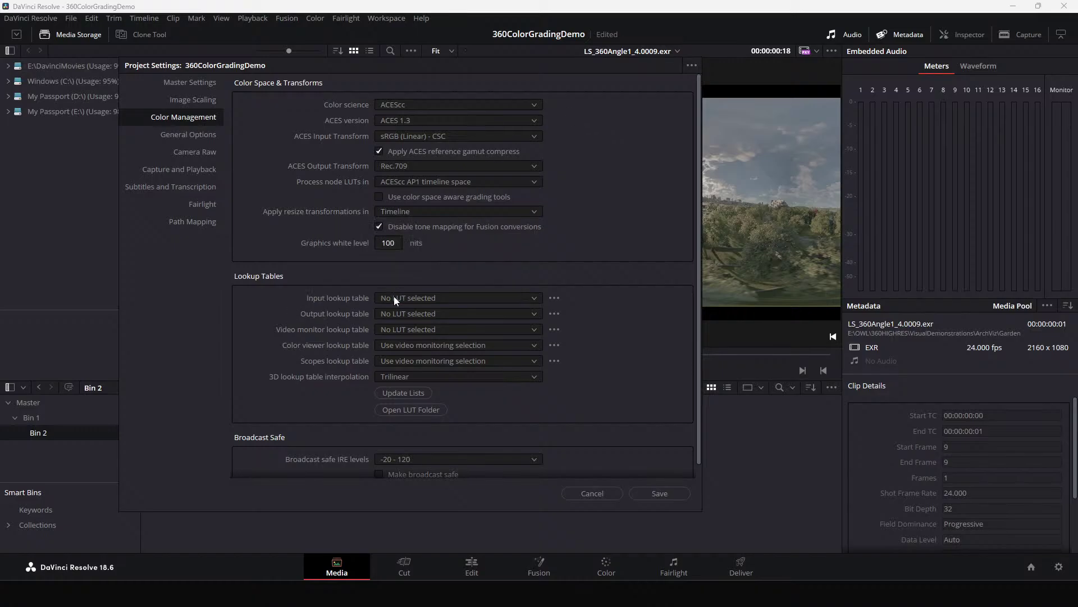
pyautogui.click(691, 68)
pyautogui.moveTo(614, 106)
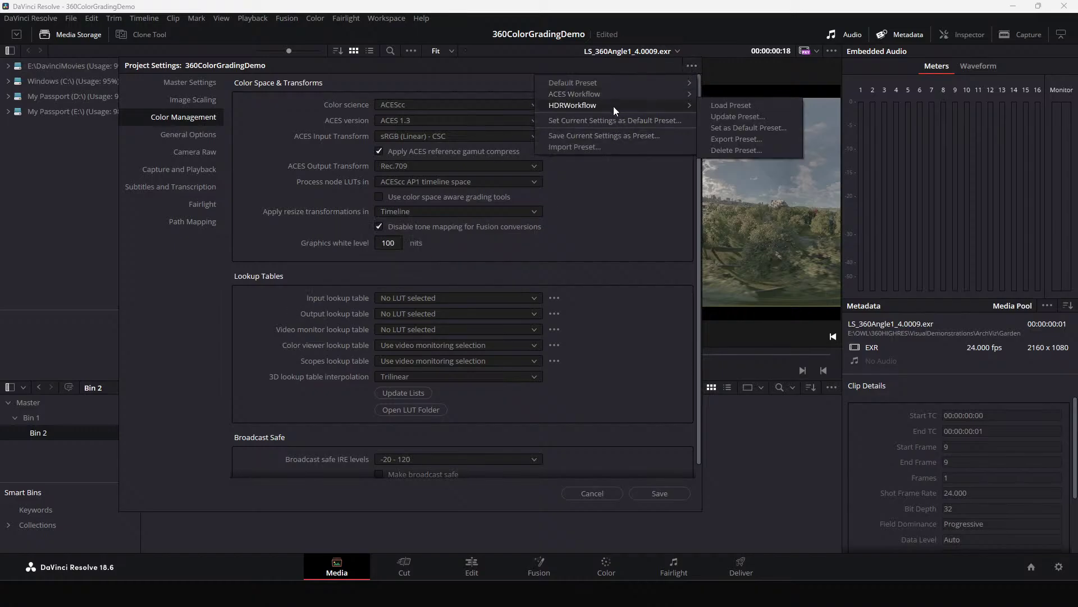
pyautogui.click(733, 107)
# Step: Load the ACES Workflow preset and switch to the Default Preset to compare the clip's appearance
pyautogui.click(691, 66)
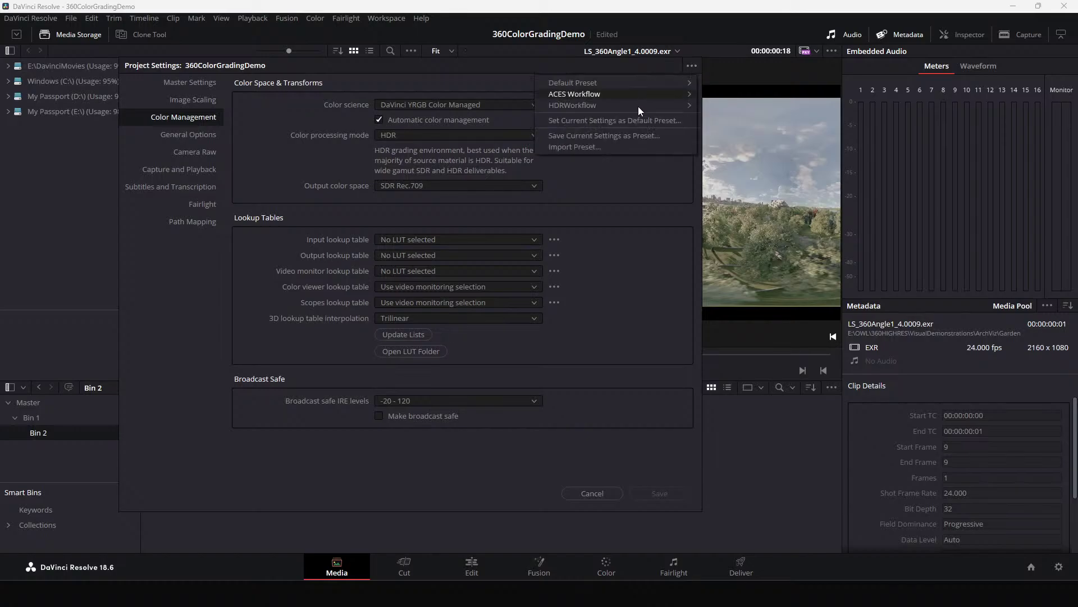
pyautogui.click(730, 94)
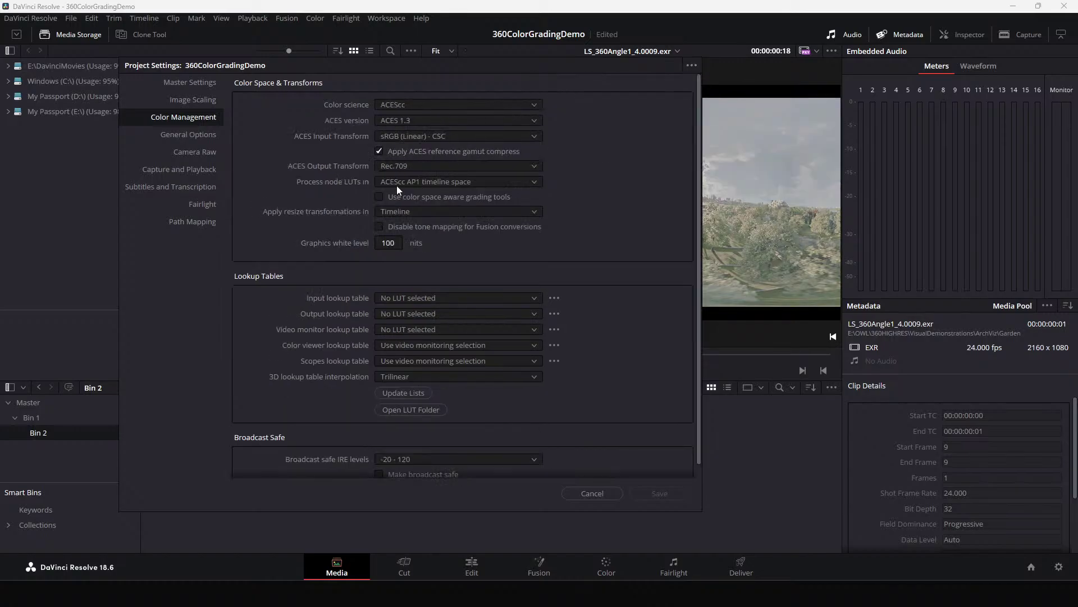
pyautogui.click(692, 66)
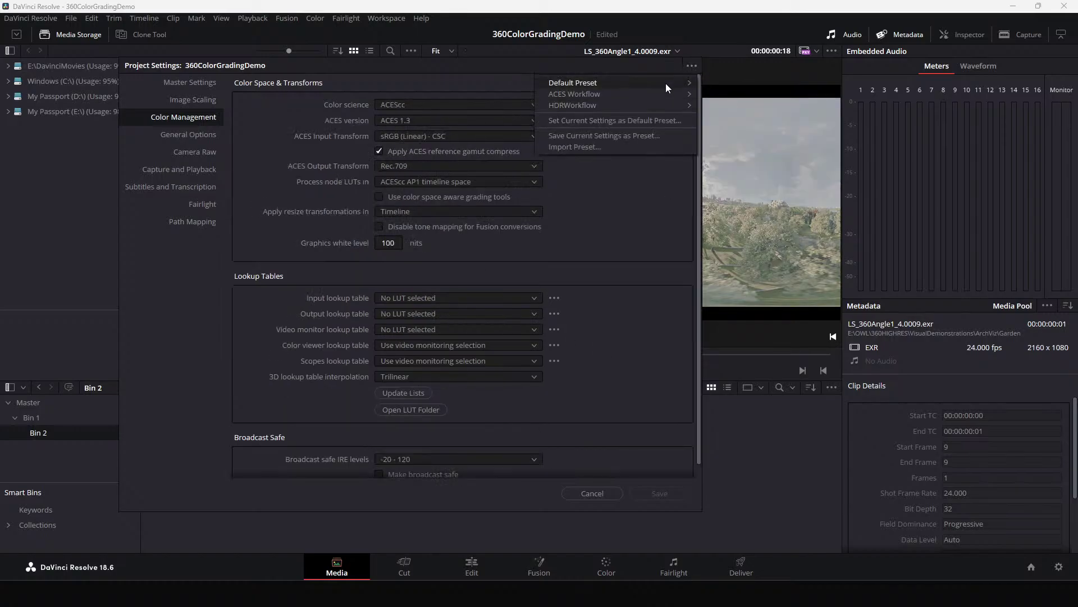
pyautogui.moveTo(666, 83)
pyautogui.click(738, 92)
# Step: Load the ACES Workflow preset and close the project settings
pyautogui.click(692, 66)
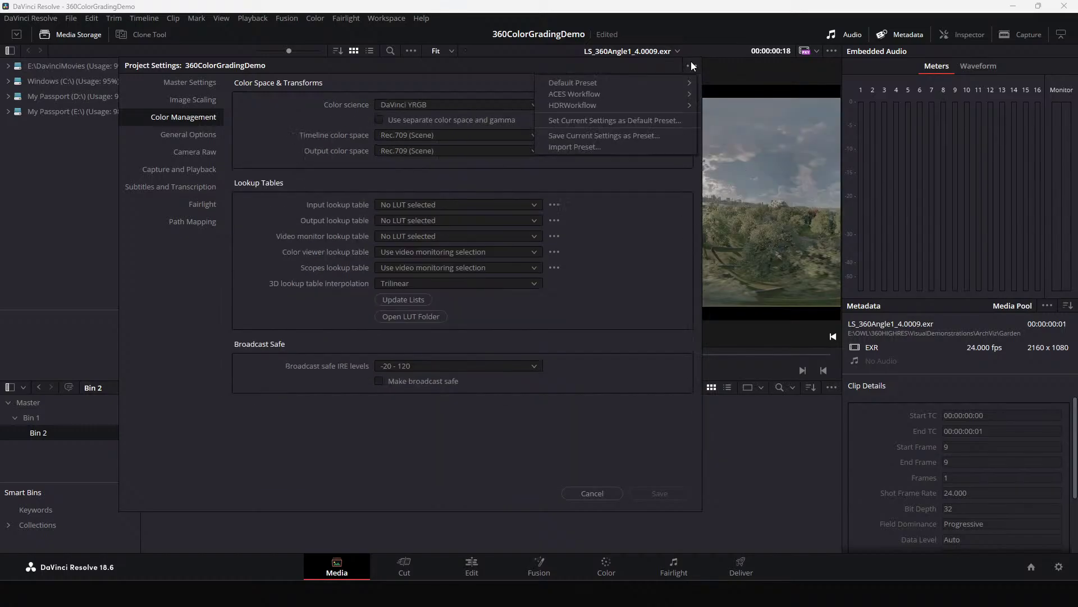
pyautogui.click(730, 94)
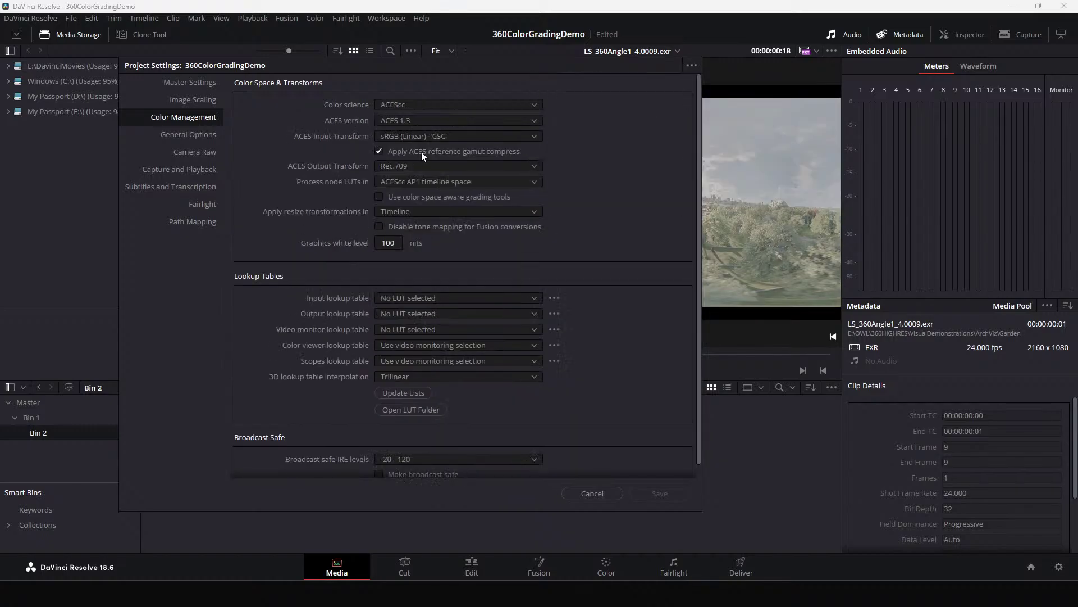
pyautogui.click(604, 495)
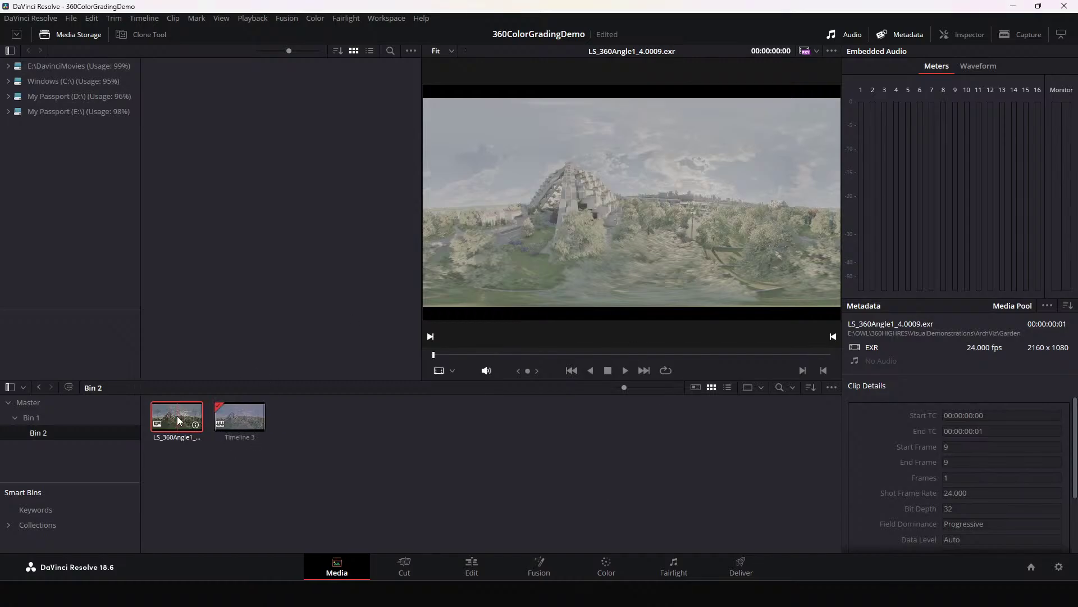
# Step: Switch to the Color page and disable node 03 in the node graph
pyautogui.click(606, 568)
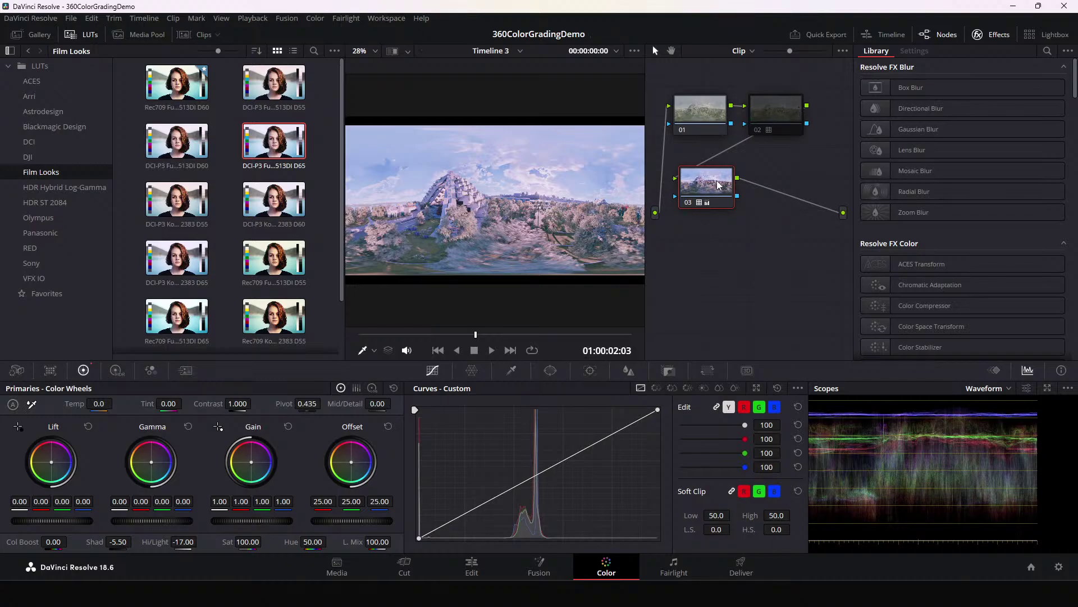
pyautogui.click(709, 116)
pyautogui.rightClick(709, 116)
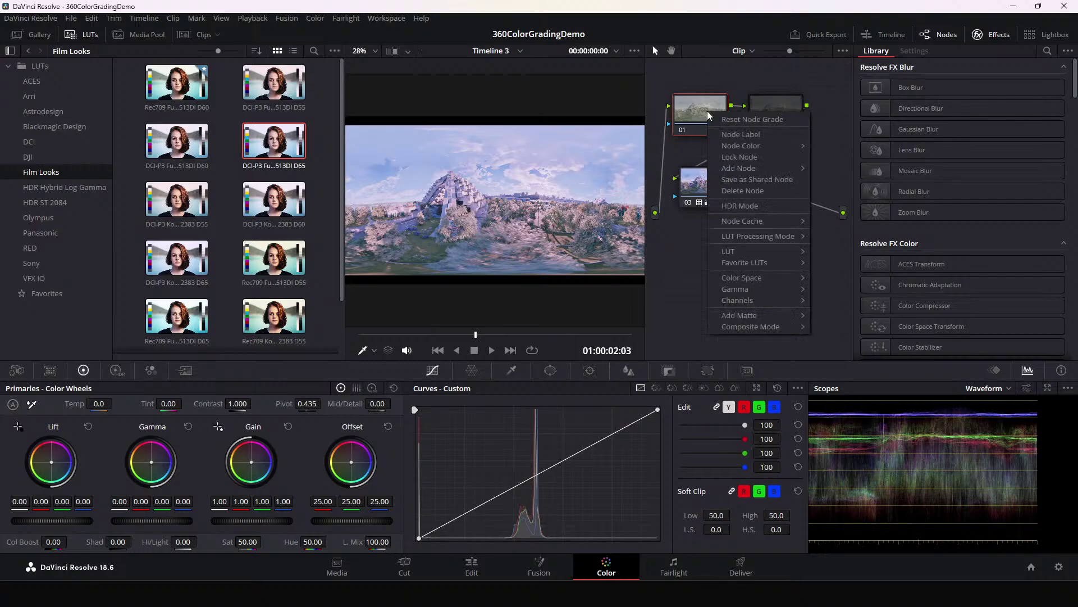
pyautogui.click(709, 188)
pyautogui.hotkey('ctrl', 'd')
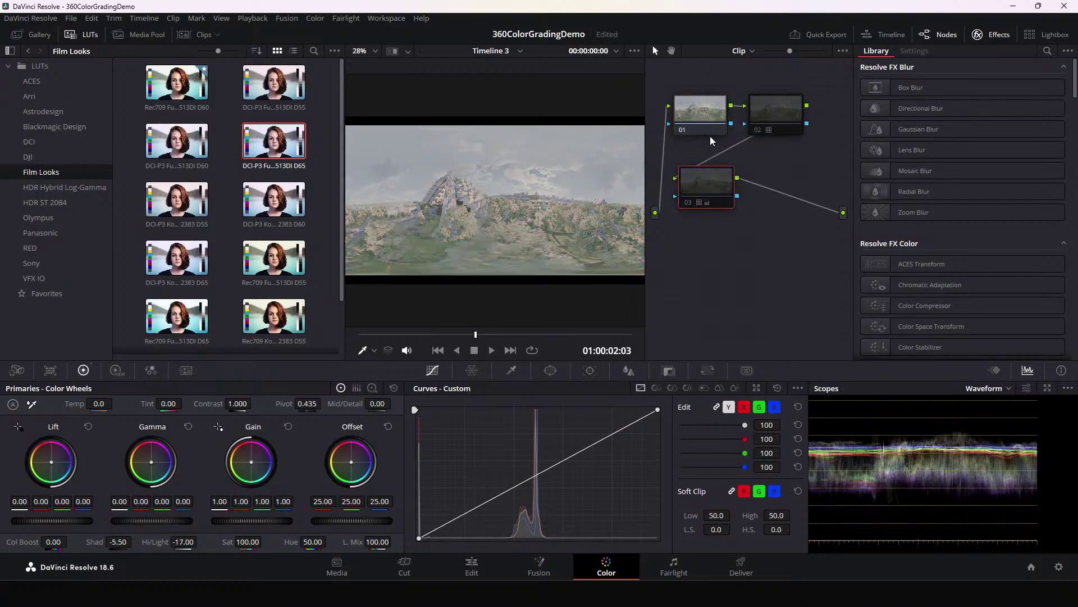
# Step: Add a serial node after node 01 and place it beside that node above the disabled ones, ready for a Film Looks LUT
pyautogui.click(706, 128)
pyautogui.hotkey('alt', 's')
pyautogui.moveTo(780, 169); pyautogui.dragTo(773, 100)
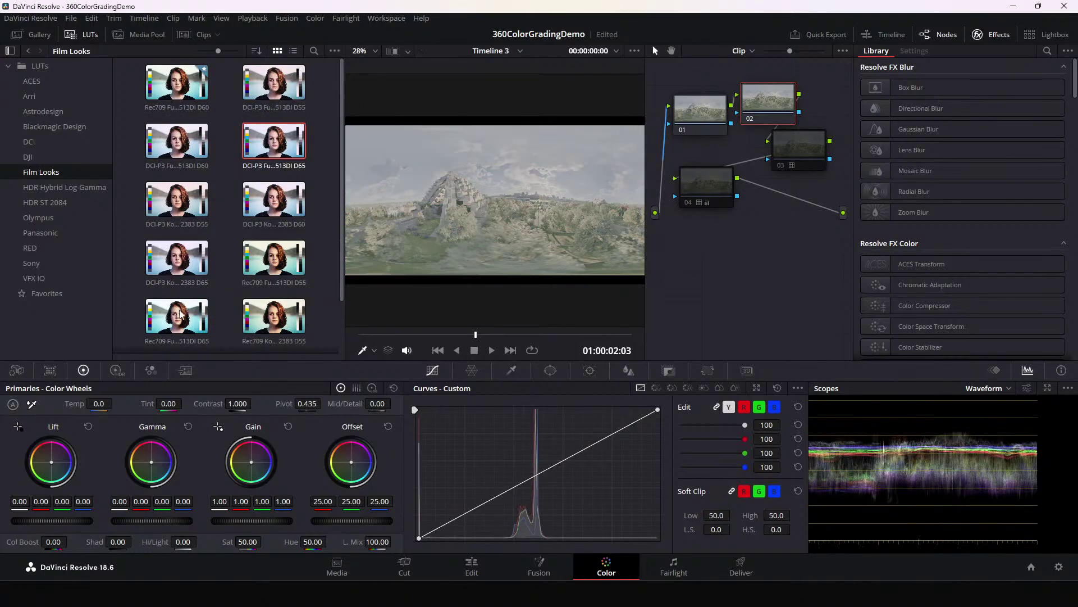
pyautogui.scroll(-1, 266, 321)
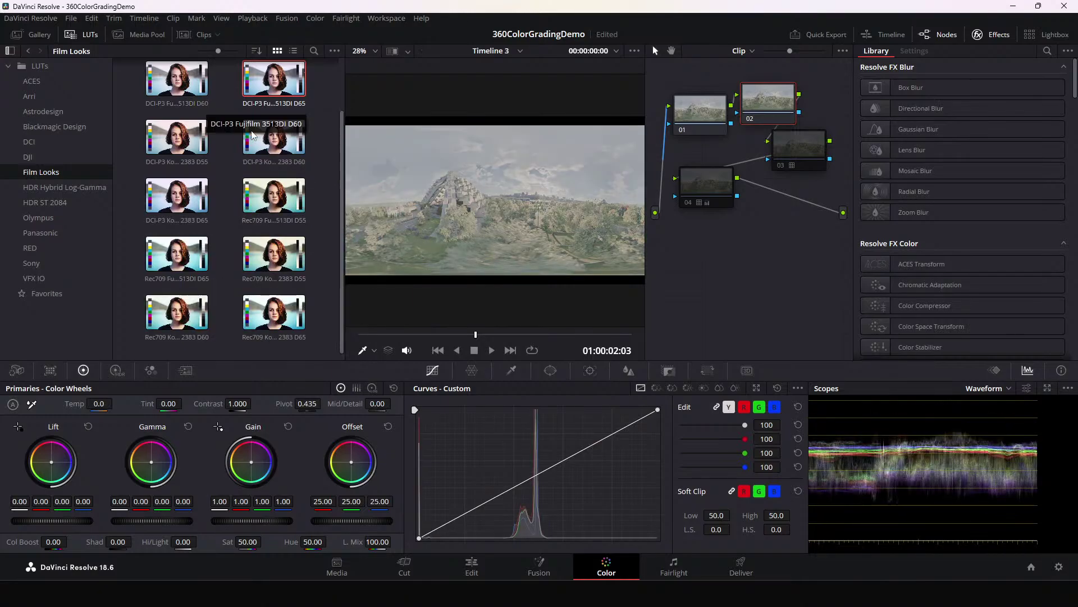
# Step: Set the project's ACES Output Transform to Sony SLog3 SGamut3 - CSC and save the project settings
pyautogui.click(71, 17)
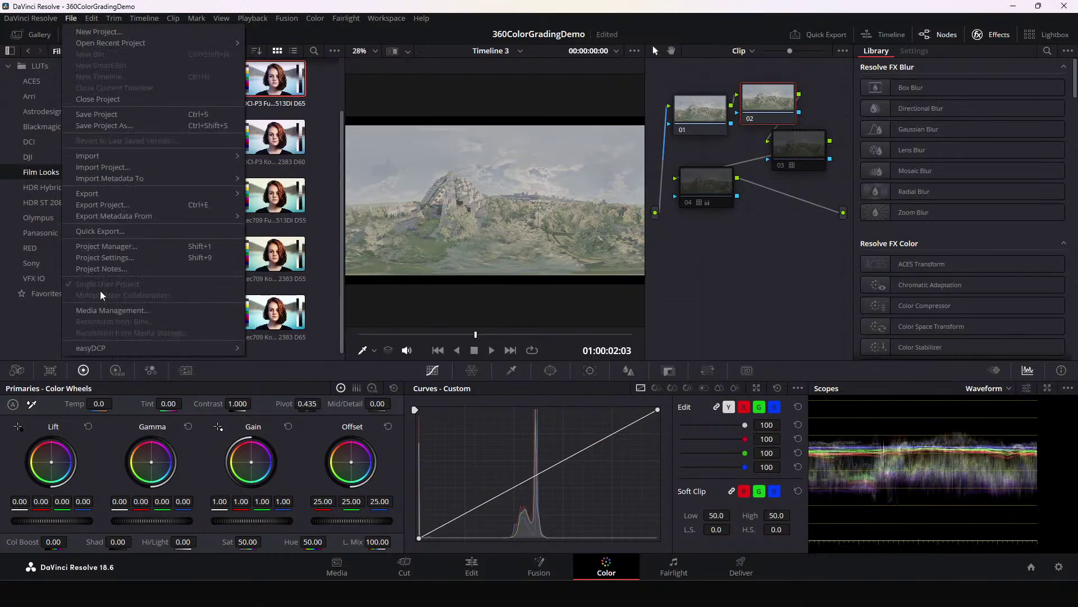
pyautogui.click(112, 258)
pyautogui.click(533, 185)
pyautogui.scroll(-10, 596, 269)
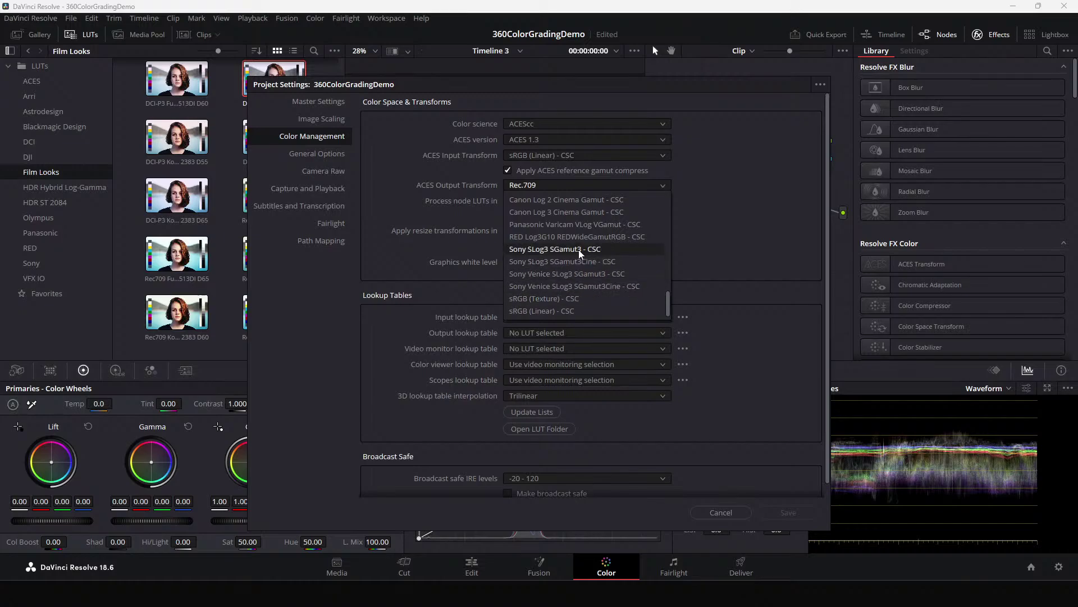
pyautogui.scroll(8, 579, 264)
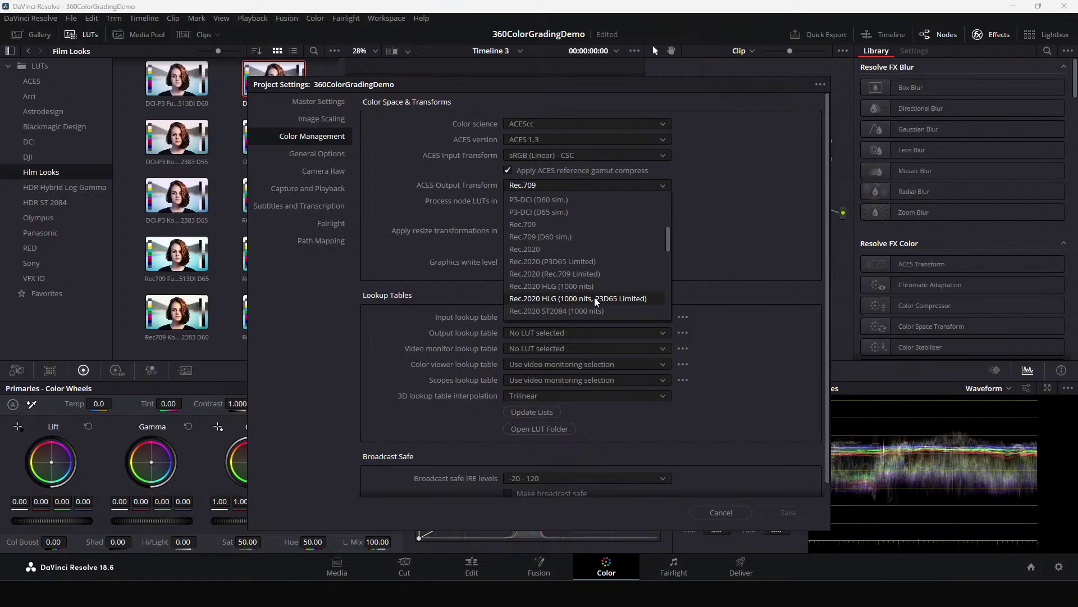
pyautogui.scroll(3, 595, 275)
pyautogui.scroll(3, 580, 280)
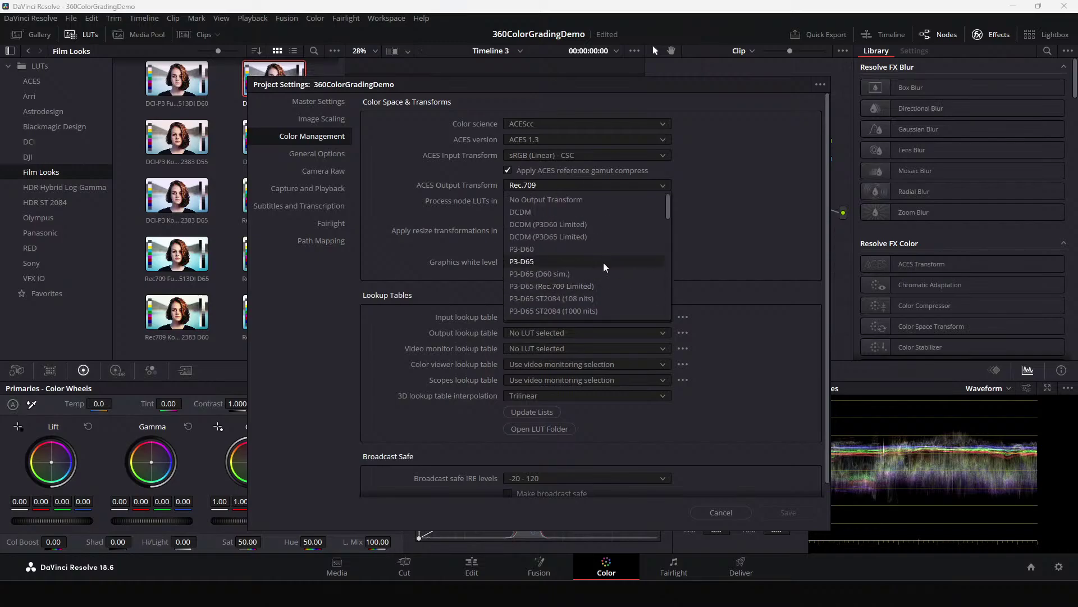
pyautogui.scroll(-4, 590, 278)
pyautogui.scroll(-6, 584, 275)
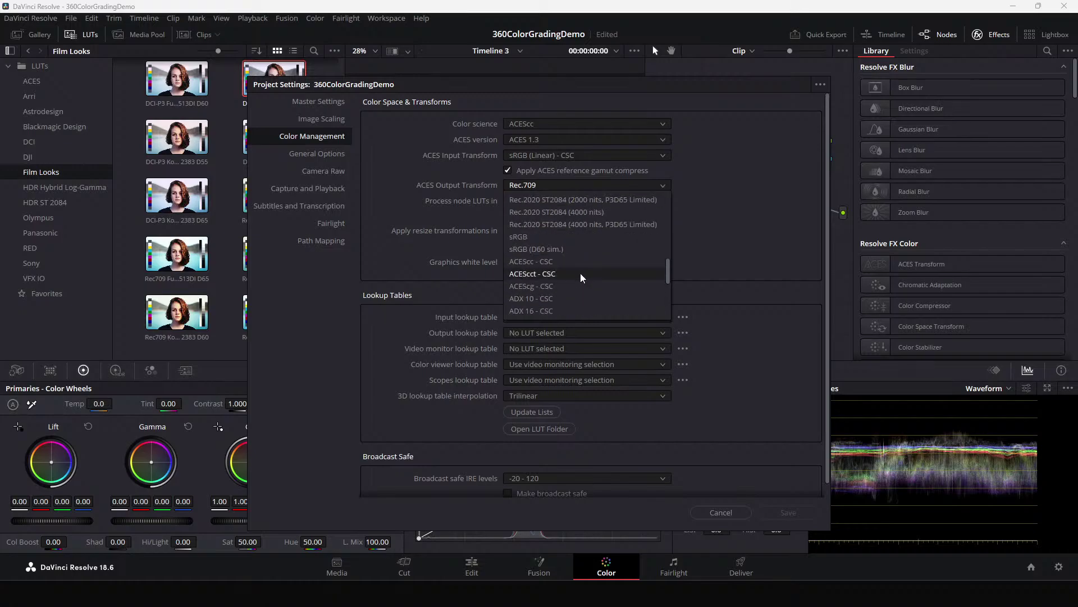
pyautogui.scroll(-5, 591, 288)
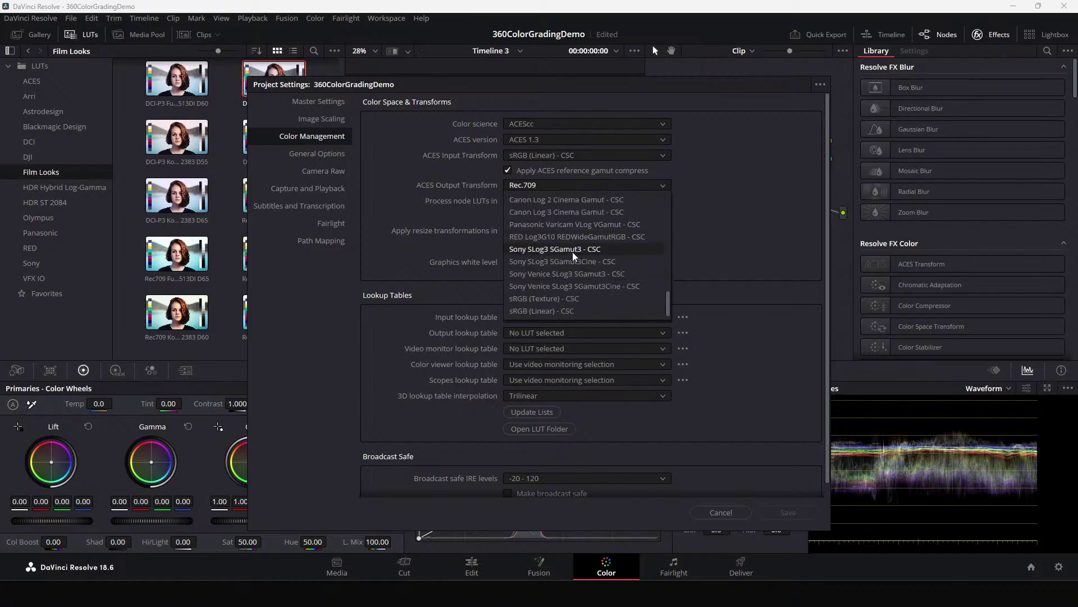
pyautogui.click(572, 253)
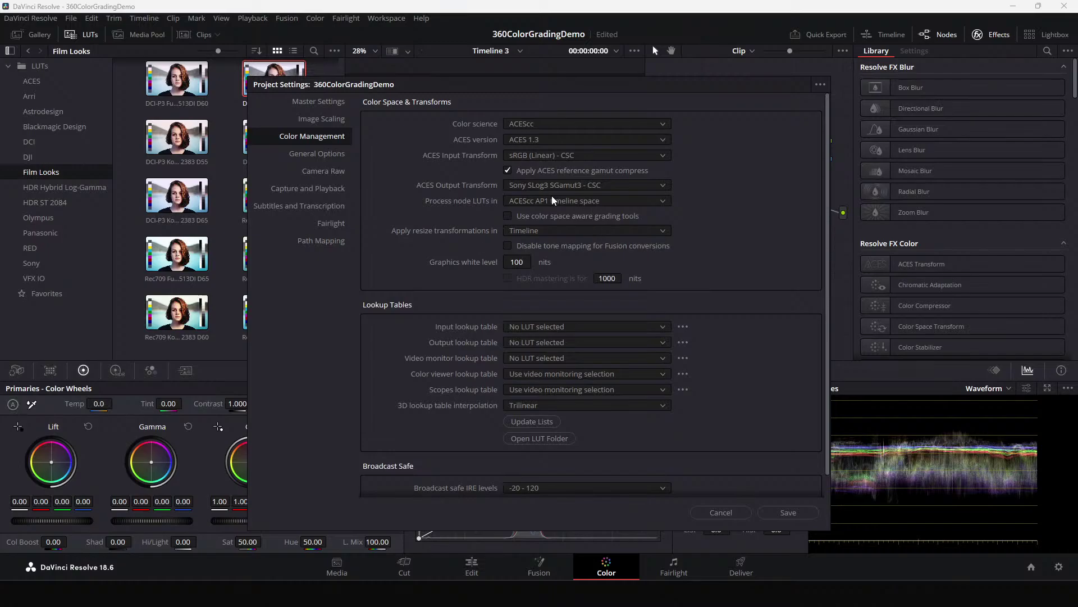
pyautogui.click(778, 512)
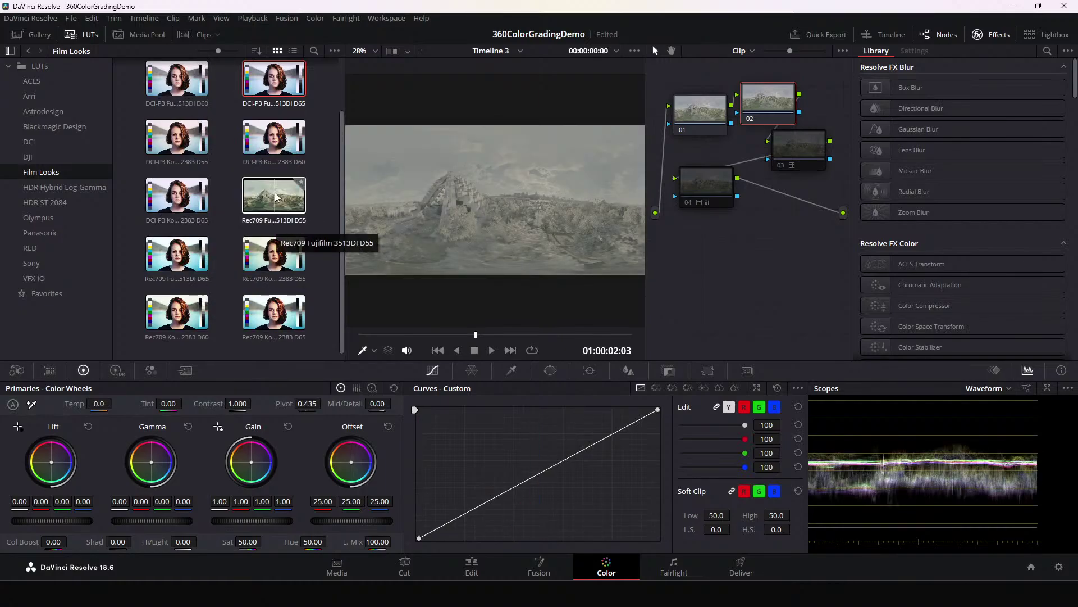
# Step: Browse the Blackmagic Design LUTs, set the project's ACES Output Transform to Rec.709, and save the project settings
pyautogui.click(45, 127)
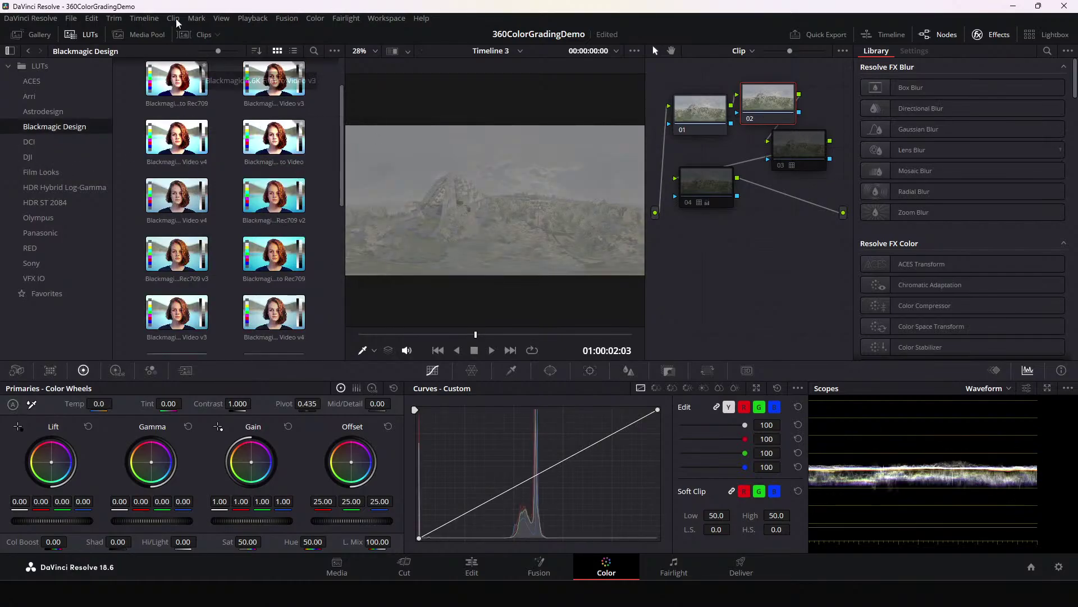
pyautogui.click(91, 18)
pyautogui.moveTo(71, 19)
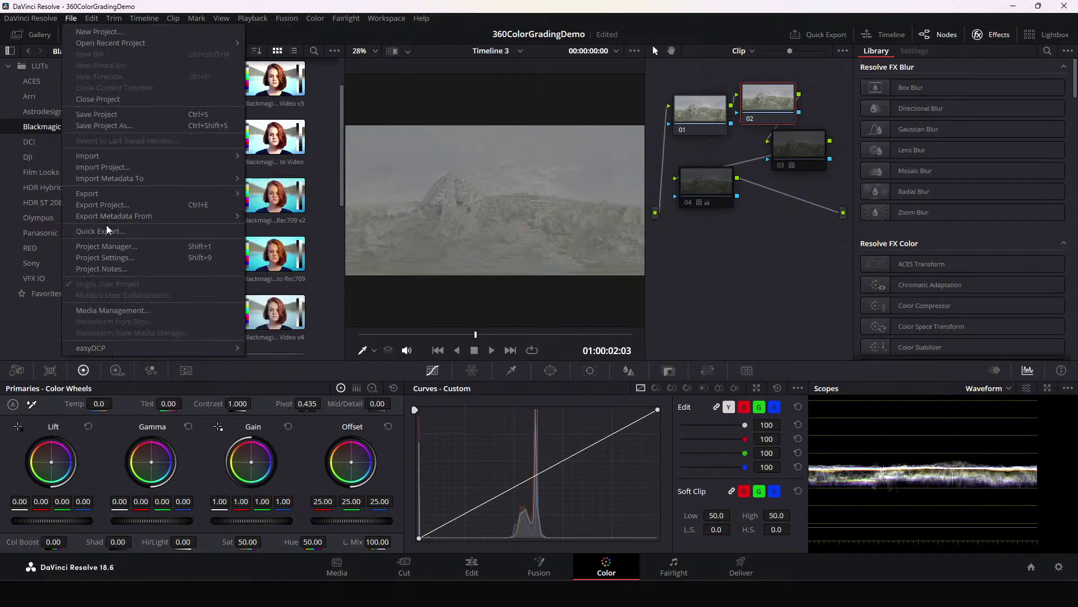
pyautogui.click(107, 258)
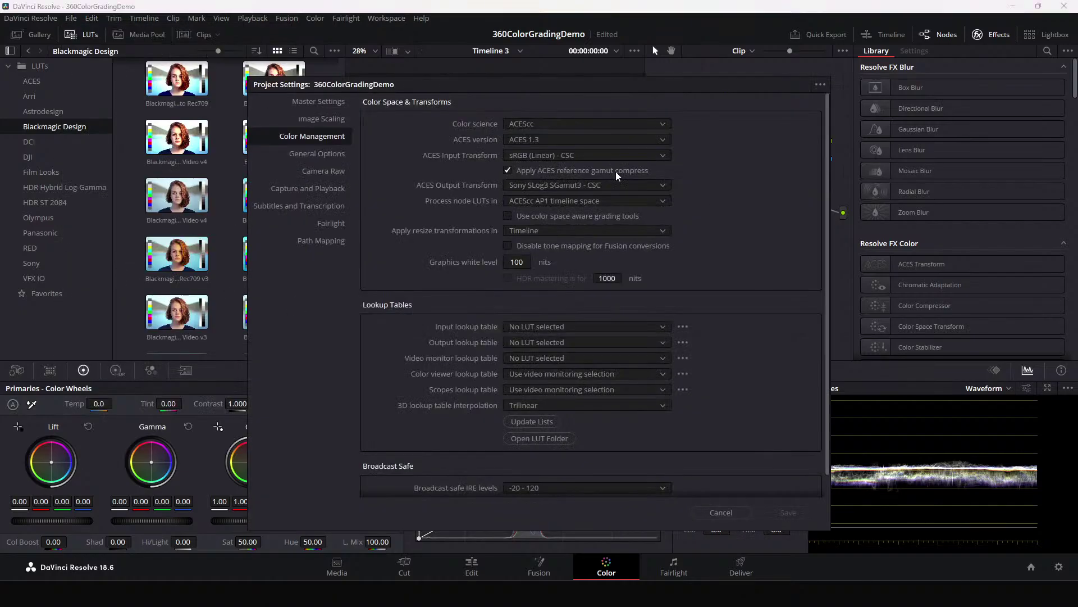
pyautogui.click(547, 186)
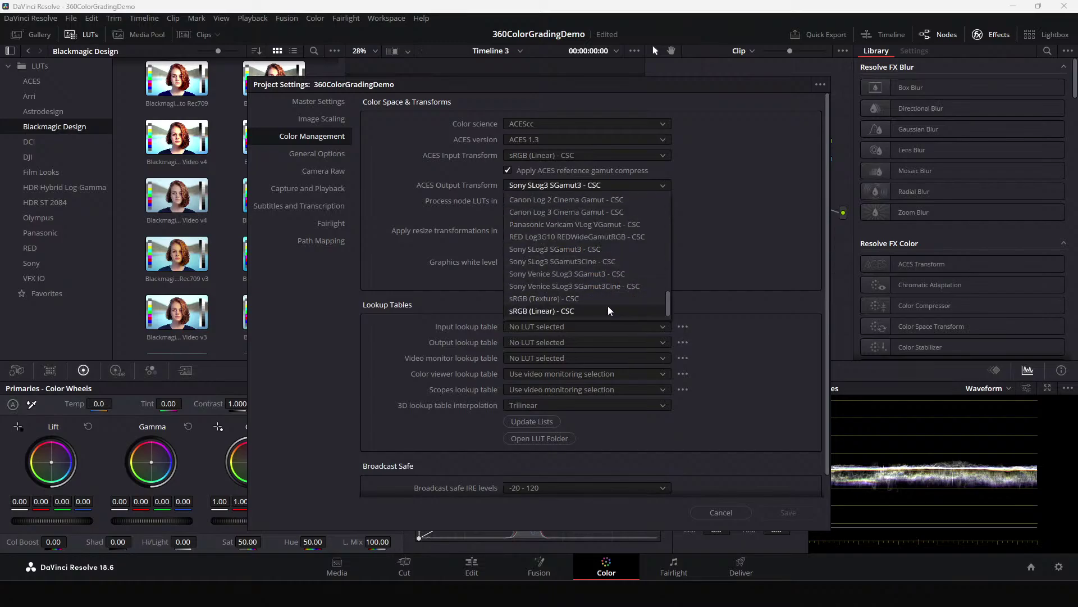
pyautogui.click(537, 313)
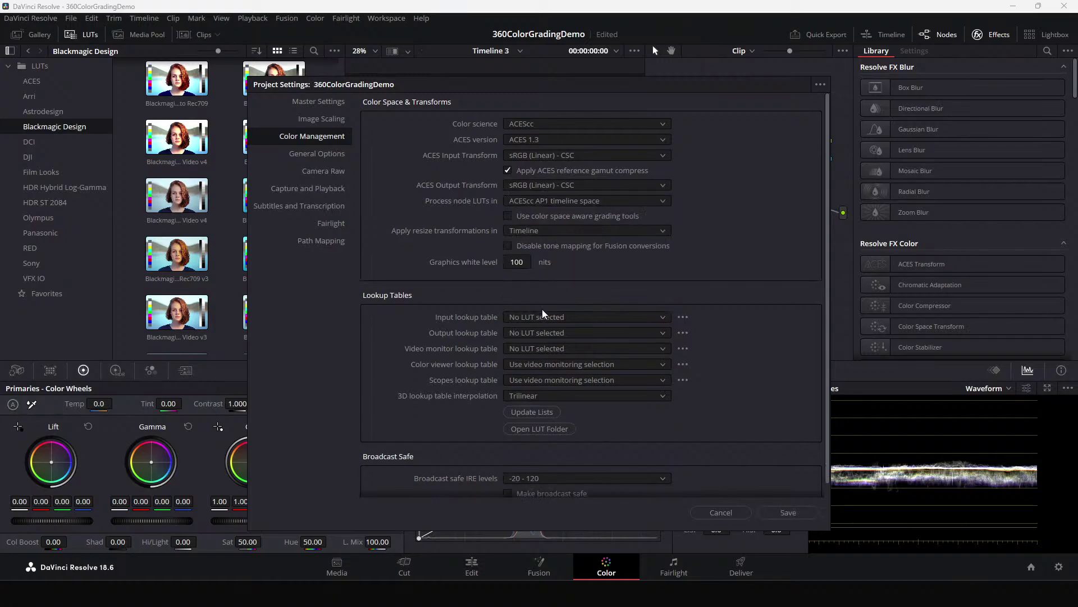
pyautogui.click(541, 186)
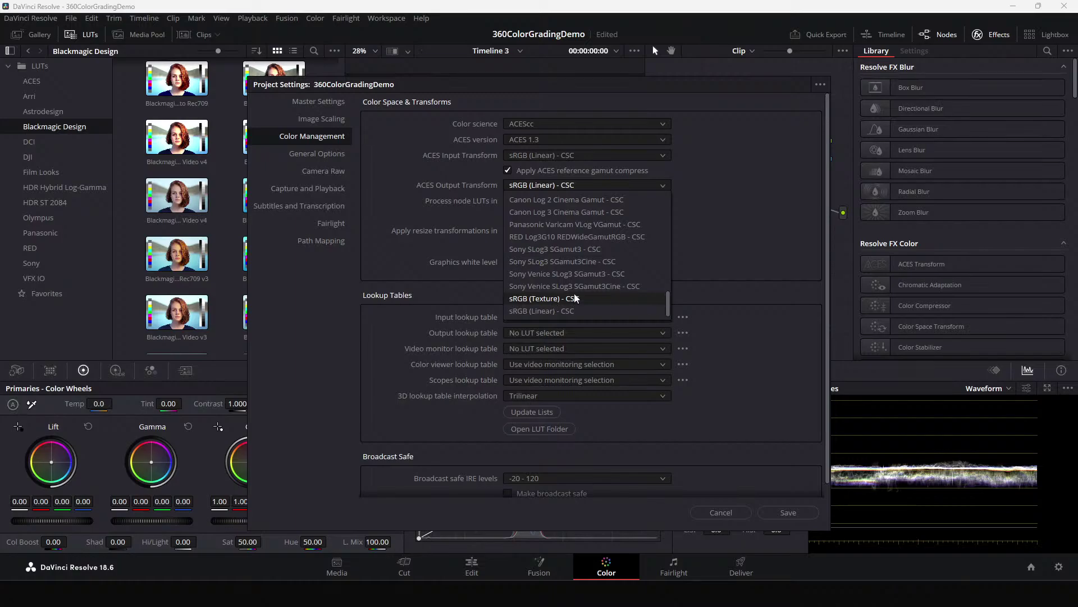
pyautogui.scroll(5, 562, 292)
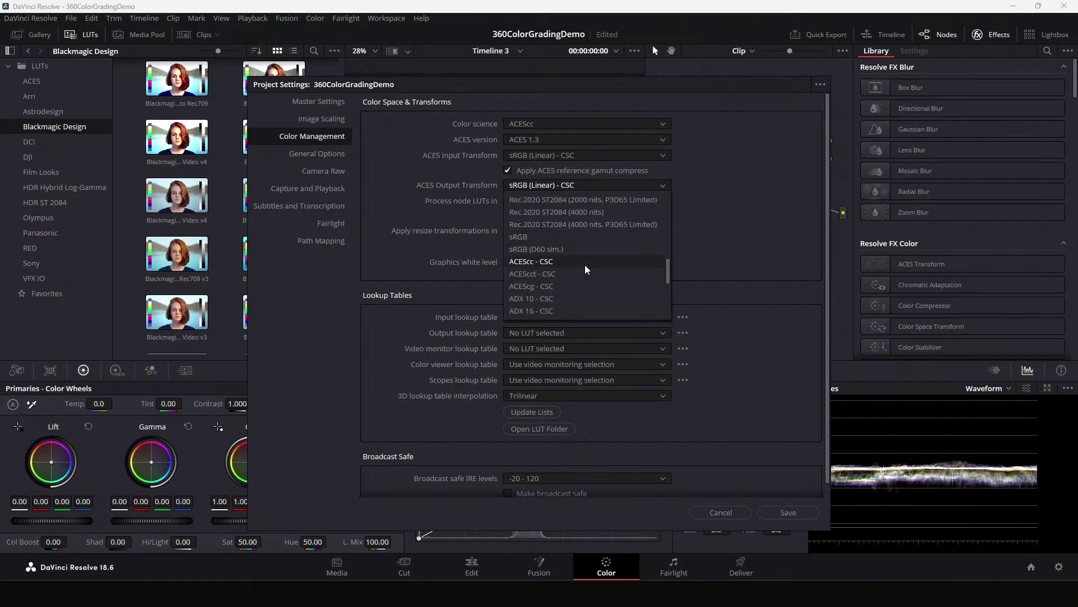
pyautogui.scroll(5, 562, 281)
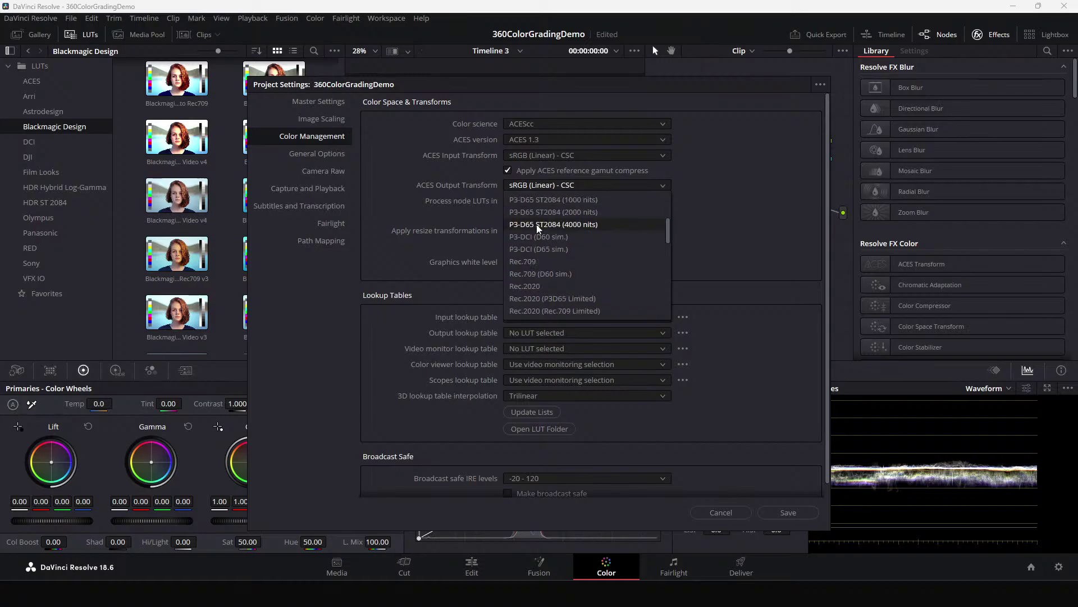
pyautogui.click(537, 263)
pyautogui.click(789, 513)
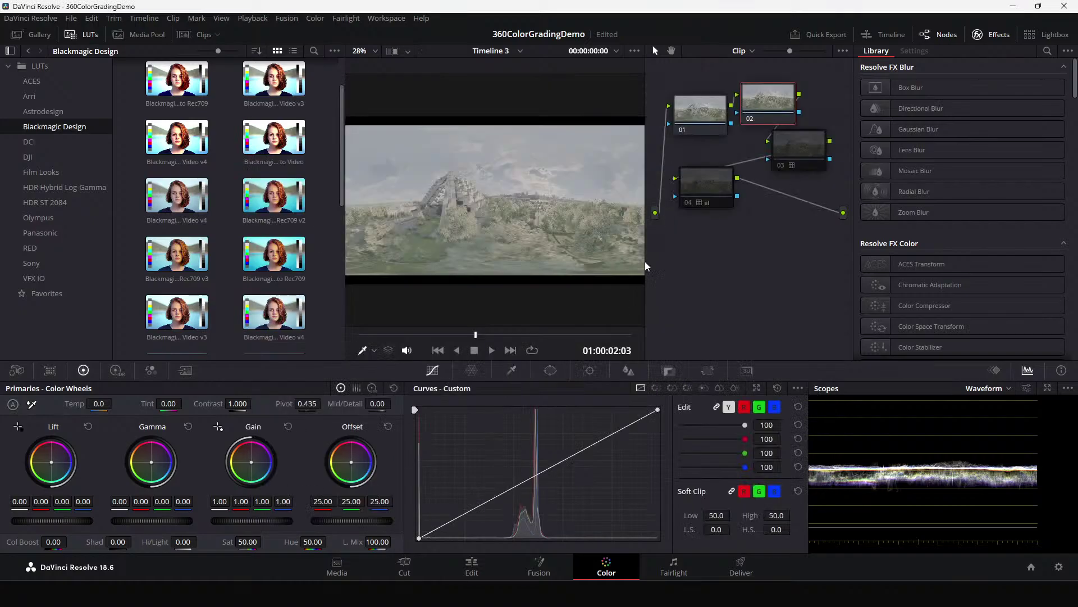
# Step: Arrange the node graph in two rows, with nodes 01 and 02 above the disabled nodes 03 and 04
pyautogui.rightClick(766, 108)
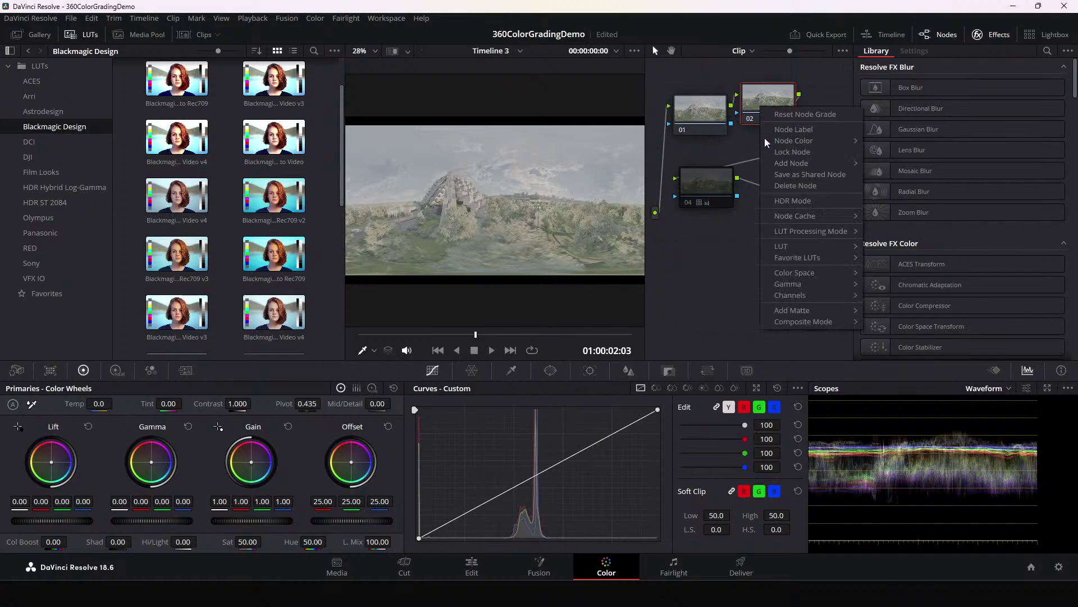
pyautogui.click(274, 199)
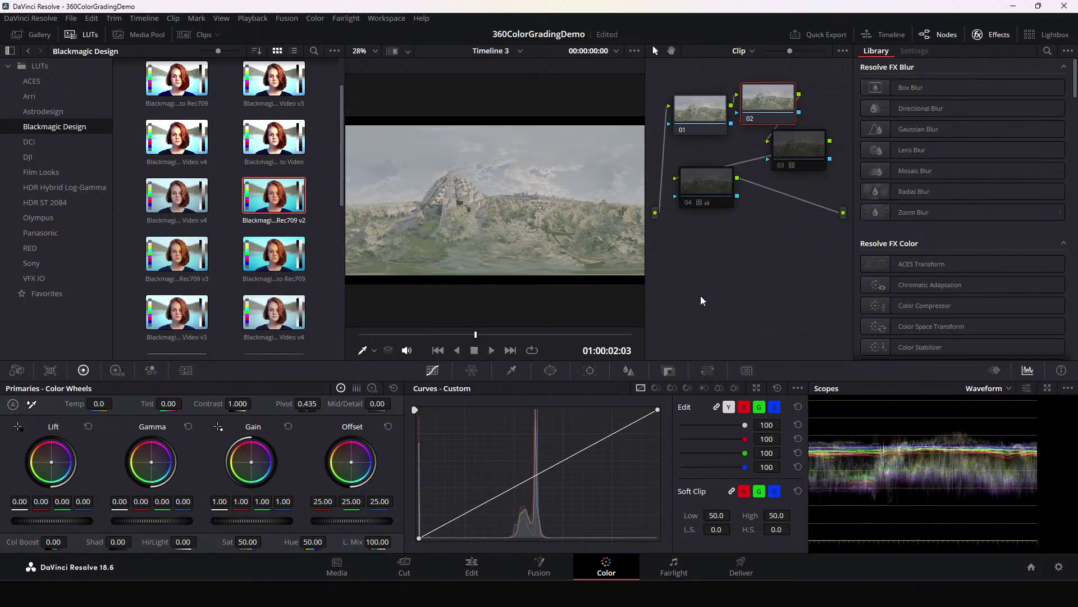
pyautogui.moveTo(803, 164); pyautogui.dragTo(796, 177)
pyautogui.moveTo(721, 184); pyautogui.dragTo(800, 212)
pyautogui.moveTo(793, 172); pyautogui.dragTo(703, 180)
pyautogui.moveTo(792, 214); pyautogui.dragTo(776, 169)
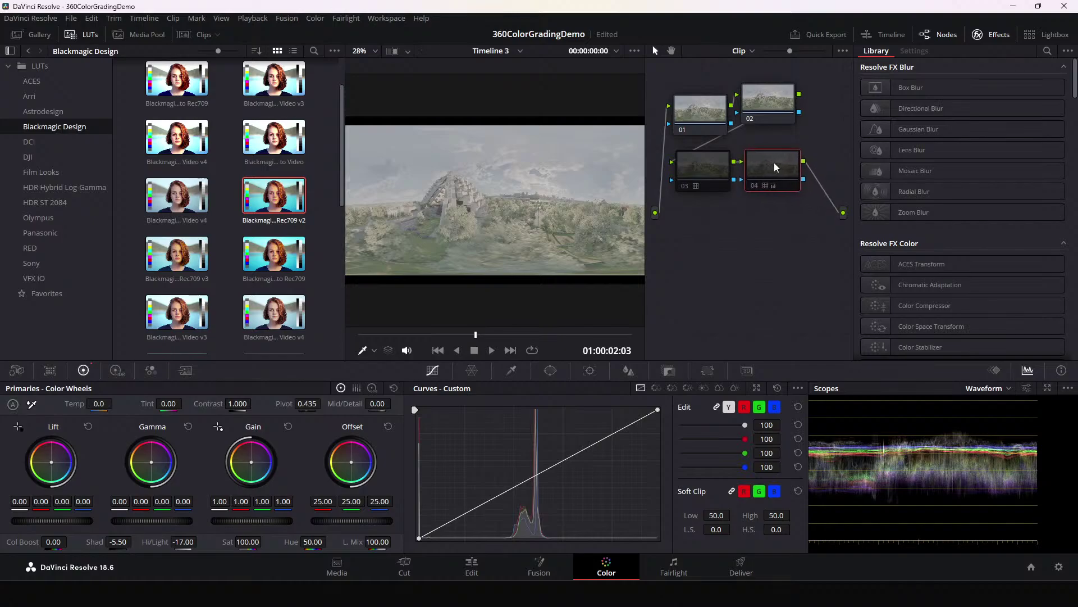
pyautogui.moveTo(764, 105); pyautogui.dragTo(766, 115)
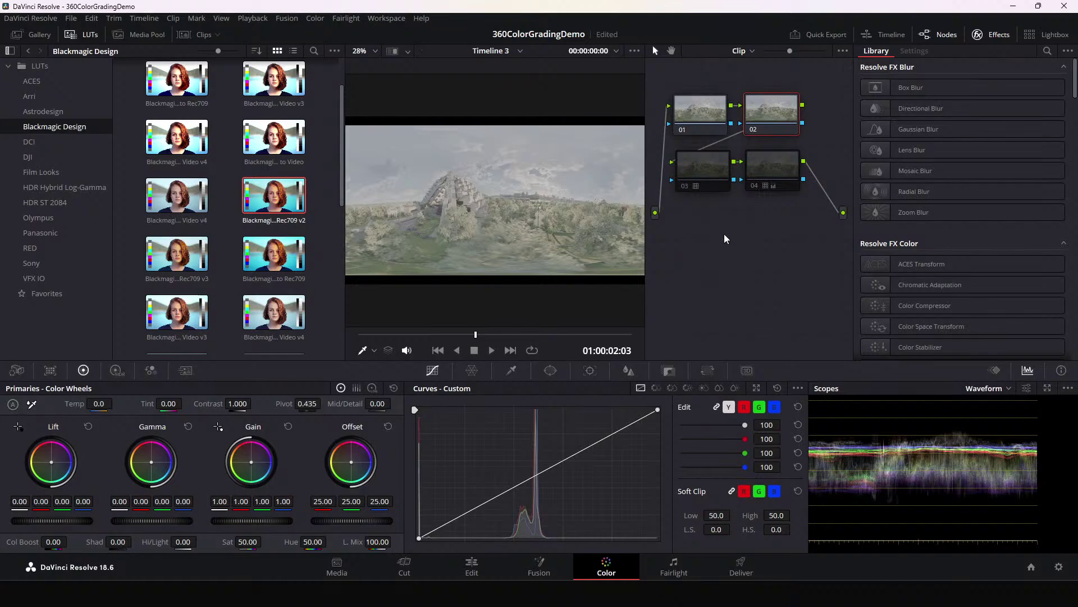
# Step: Load the Default Preset in the project settings and close them
pyautogui.click(71, 18)
pyautogui.click(140, 261)
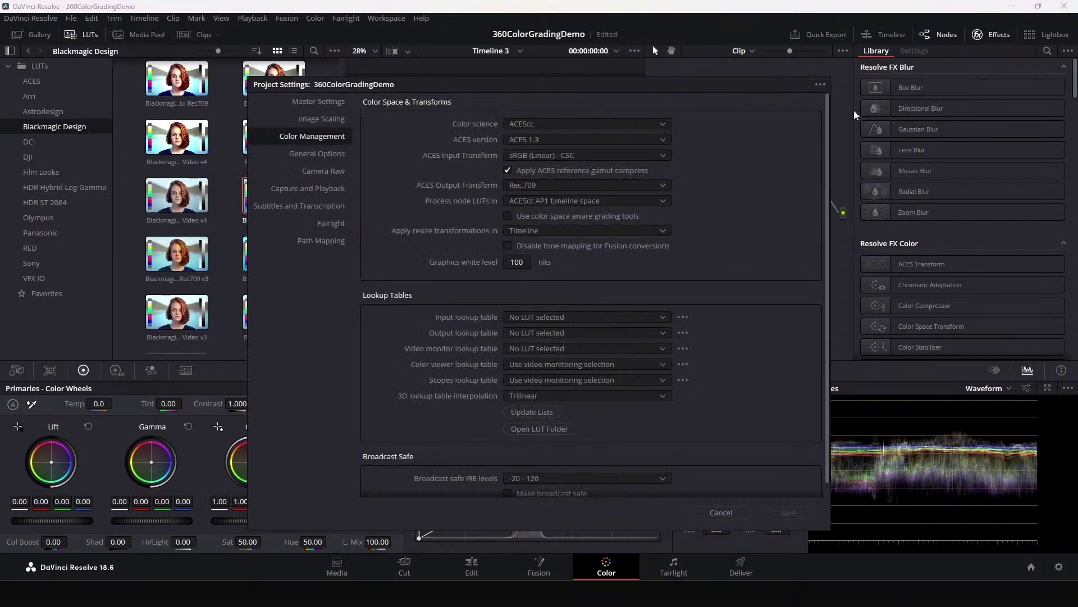
pyautogui.click(820, 84)
pyautogui.moveTo(746, 113)
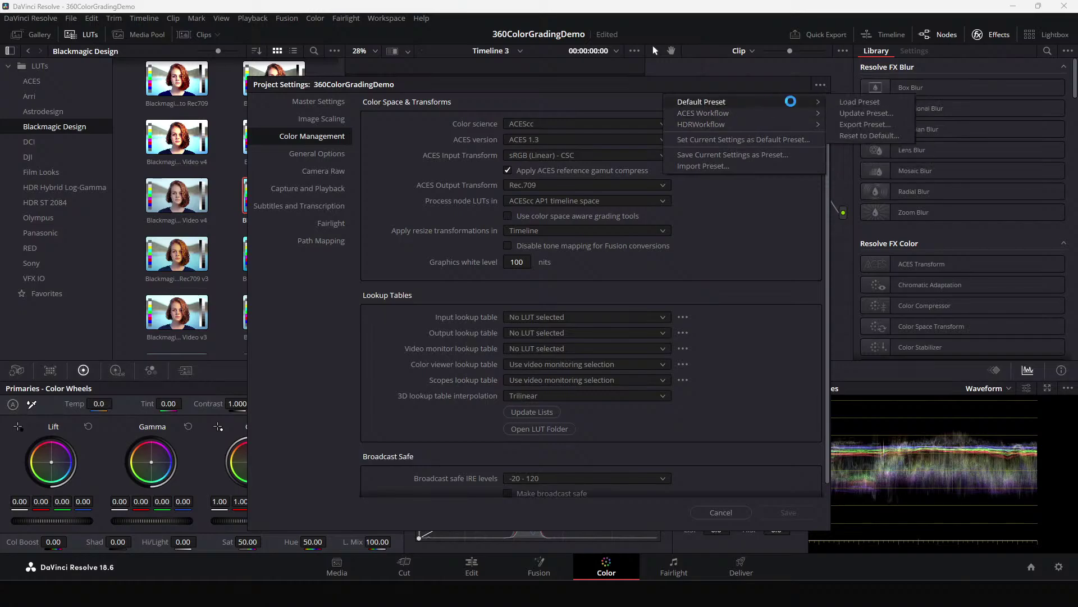
pyautogui.moveTo(791, 101)
pyautogui.click(852, 102)
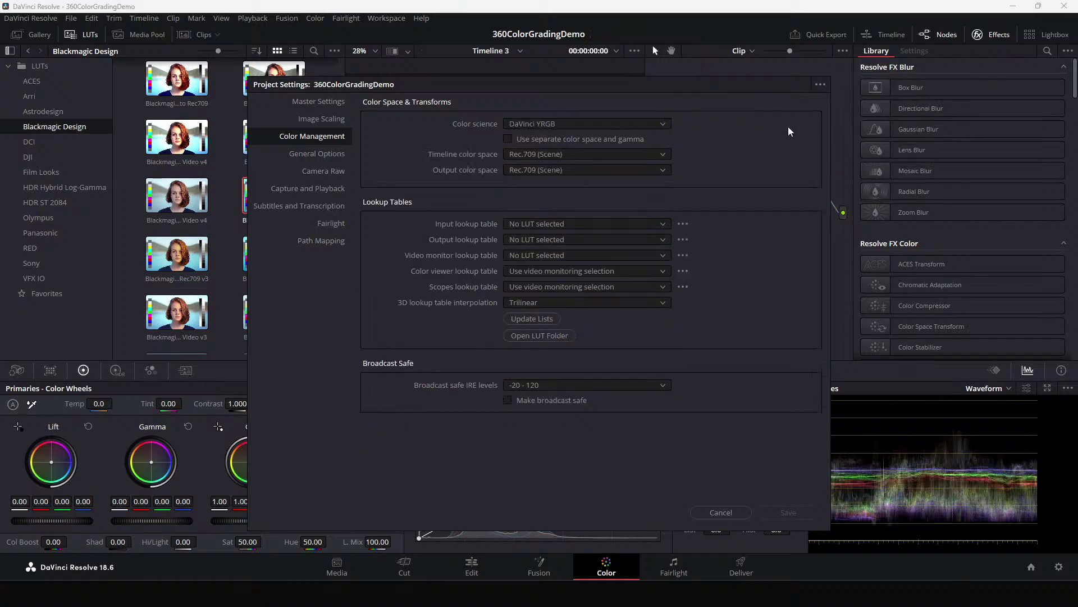
pyautogui.click(720, 512)
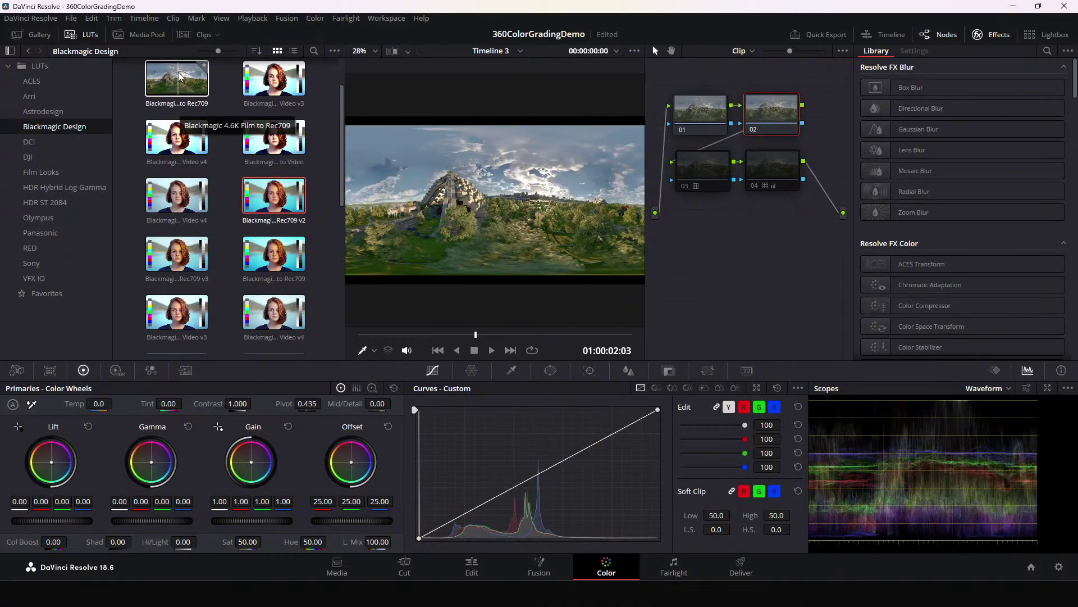
# Step: Apply the DCI-P3 Kodak 2383 D60 LUT from Film Looks to node 02
pyautogui.click(41, 172)
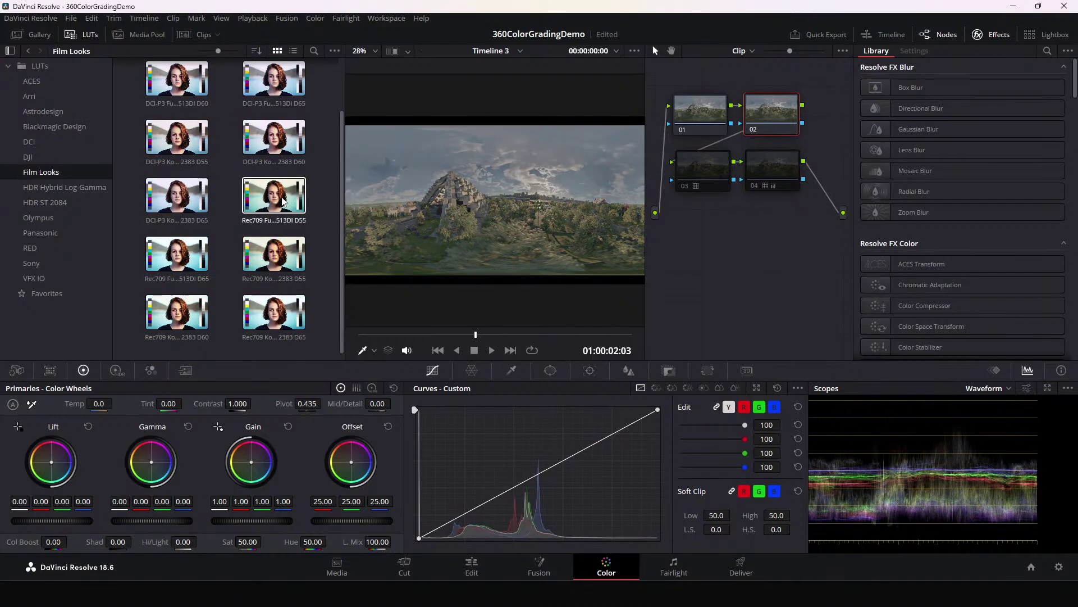
pyautogui.doubleClick(258, 147)
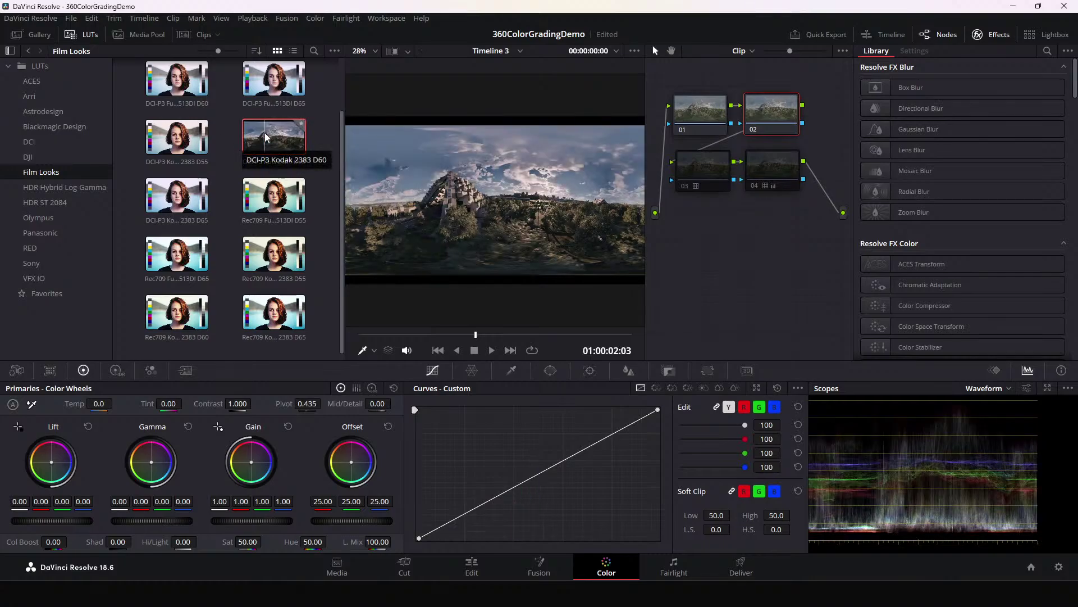
pyautogui.moveTo(269, 141); pyautogui.dragTo(779, 107)
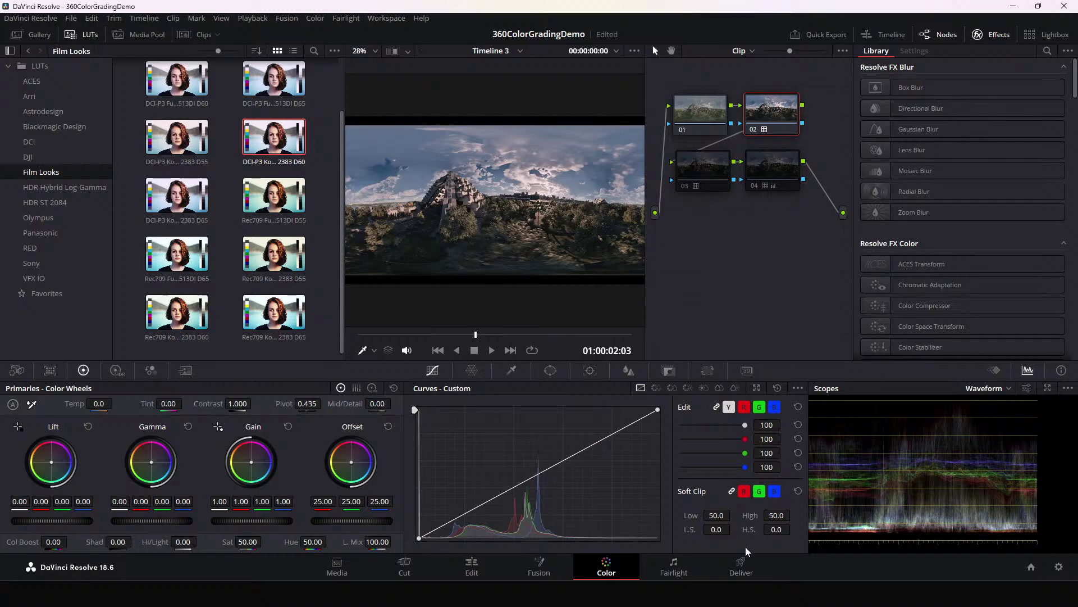
# Step: Switch to Unreal Editor and restart it to apply the new settings, saving the LV_Exterior and NewOpenColorIOConfiguration1 assets
pyautogui.moveTo(614, 592)
pyautogui.click(446, 552)
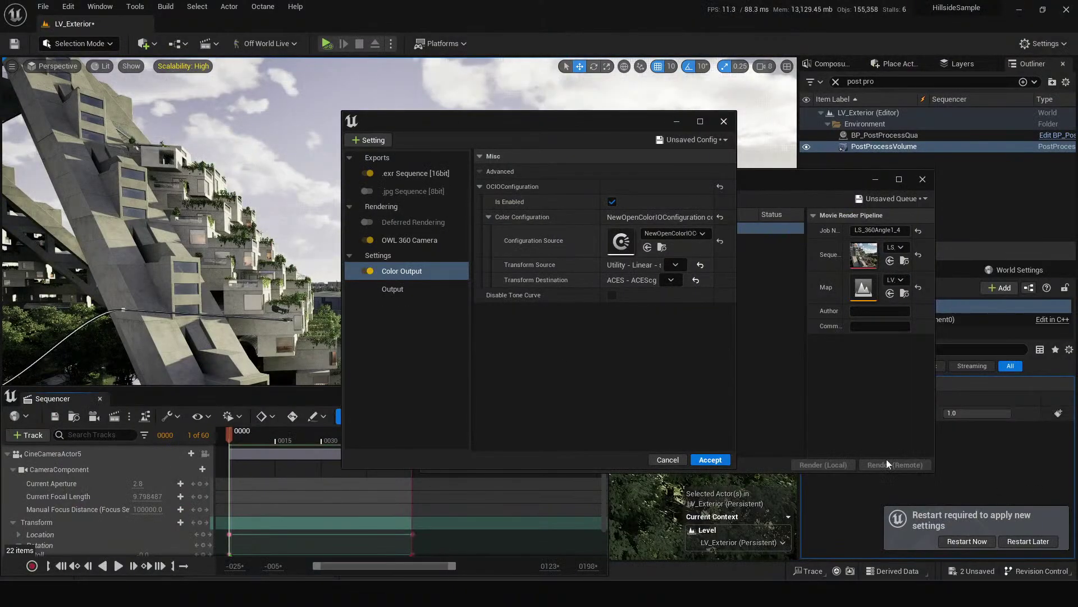
pyautogui.click(964, 544)
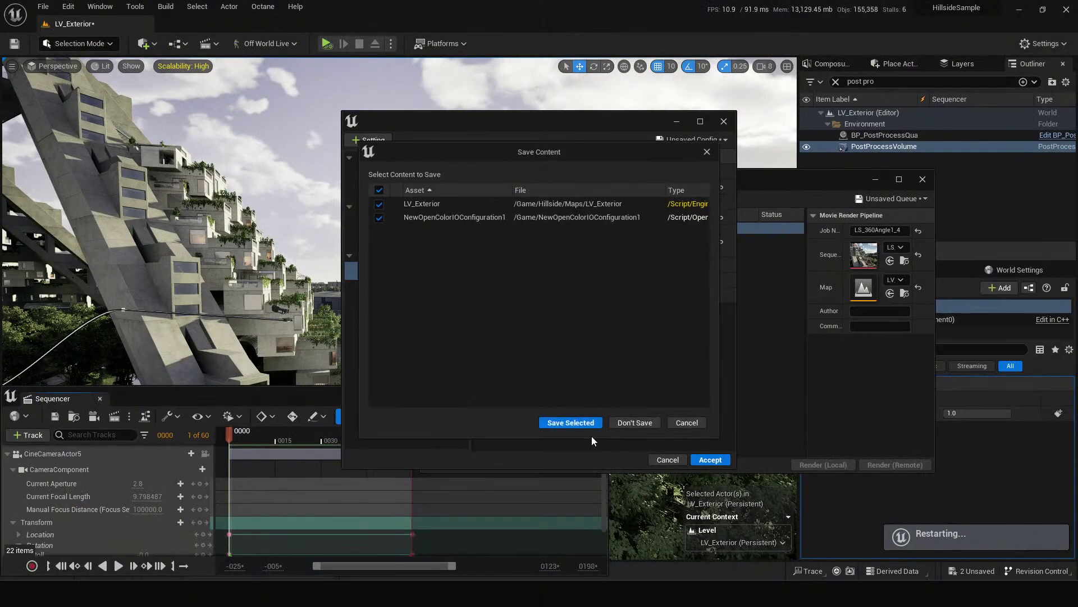
pyautogui.click(592, 426)
pyautogui.hotkey('alt', 'Tab')
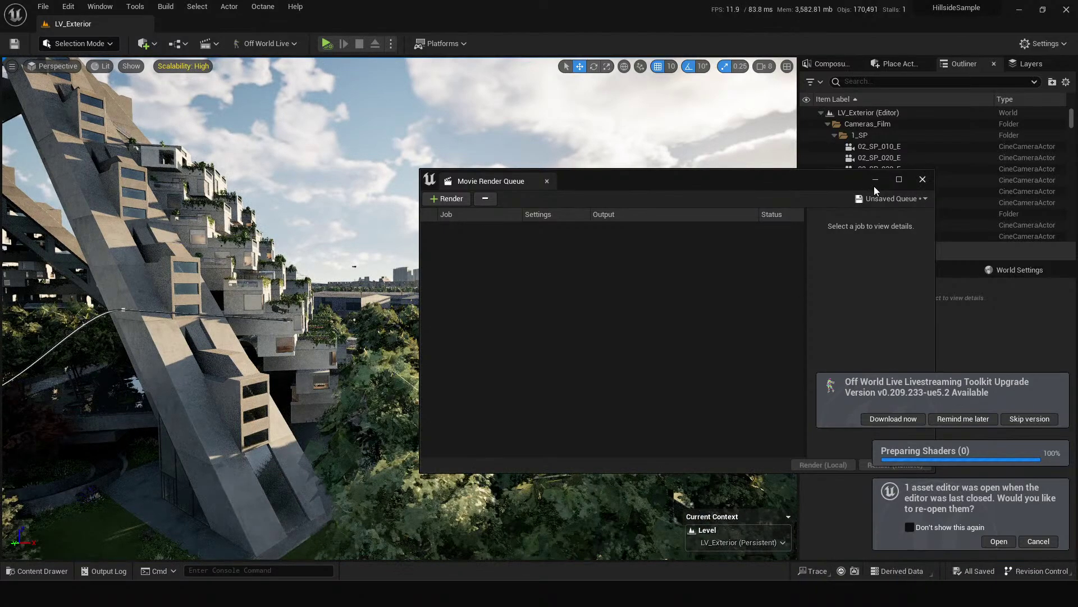
# Step: Minimize the Movie Render Queue window and postpone the Off World Live Livestreaming Toolkit upgrade reminder
pyautogui.click(875, 180)
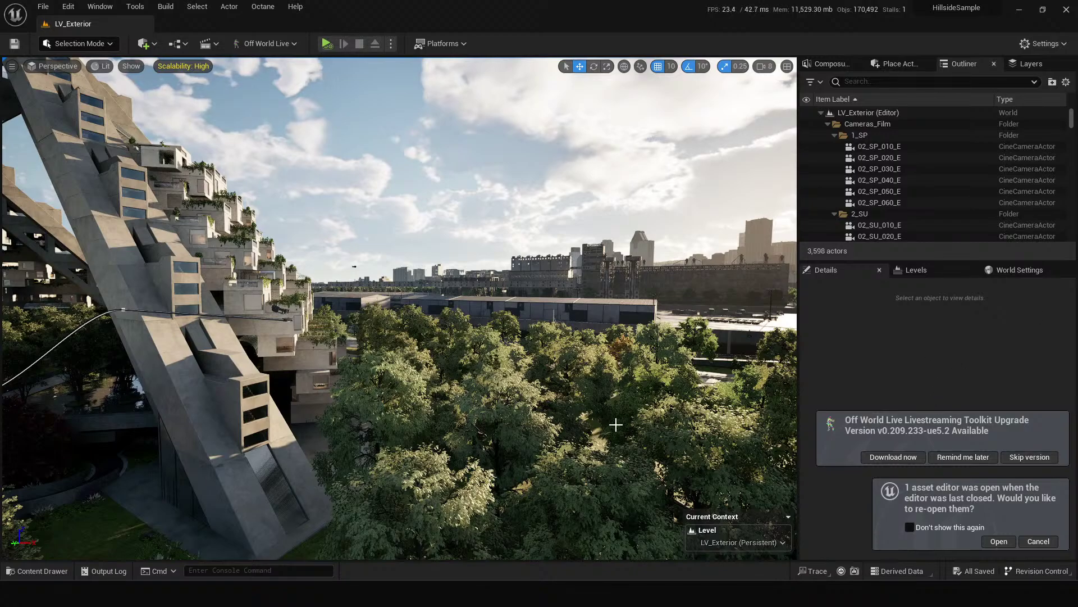
pyautogui.moveTo(583, 443); pyautogui.dragTo(604, 432)
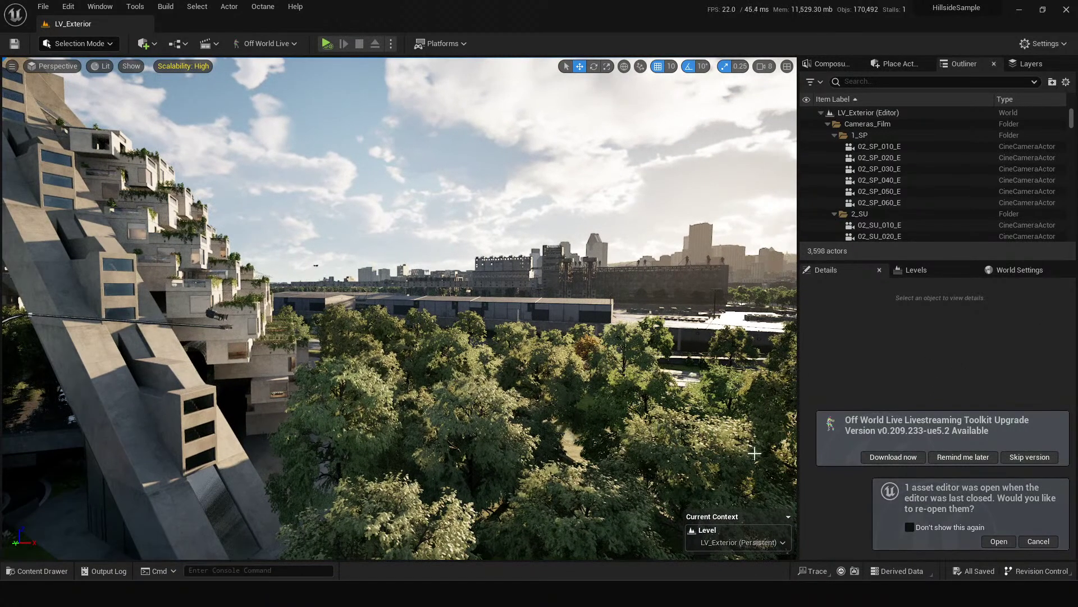
pyautogui.click(952, 460)
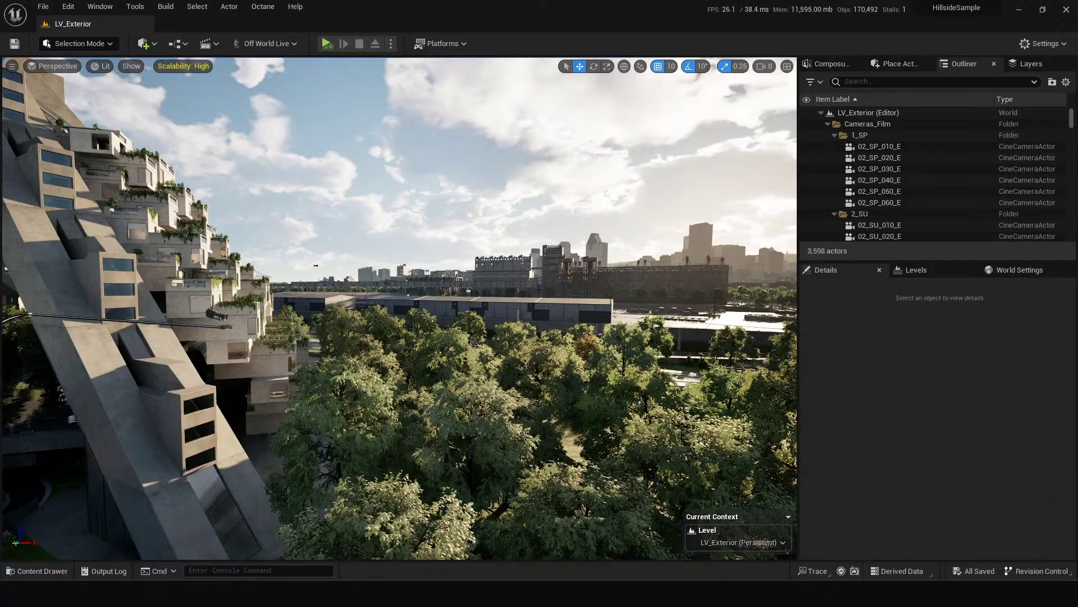
pyautogui.moveTo(563, 428); pyautogui.dragTo(595, 429)
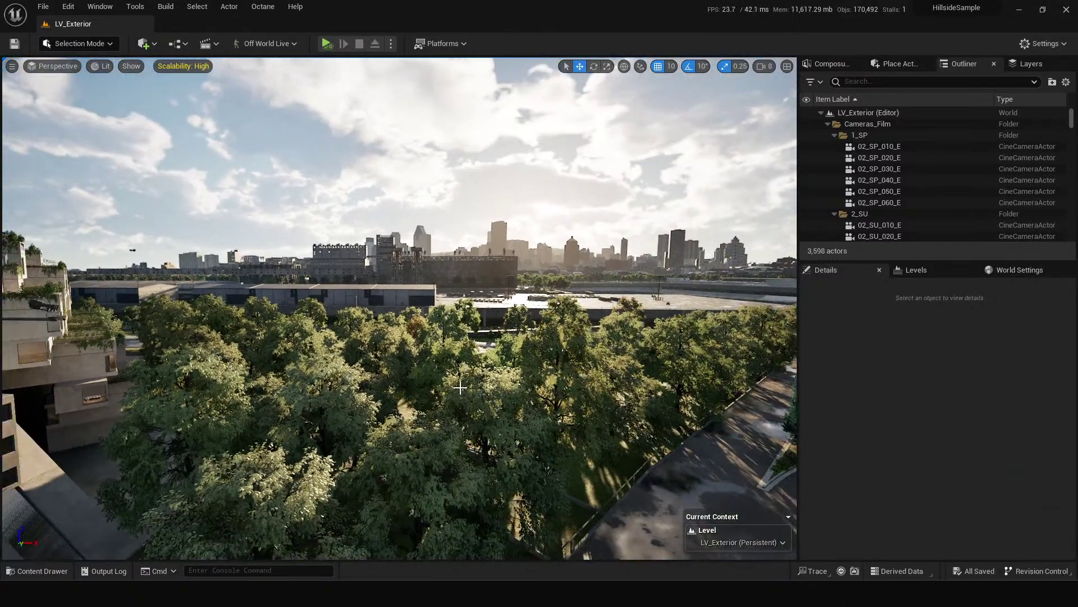
# Step: Open the LS_360Angle1_4 level sequence from the Sequences content folder and move the Sequencer window higher over the viewport
pyautogui.hotkey('ctrl', 'space')
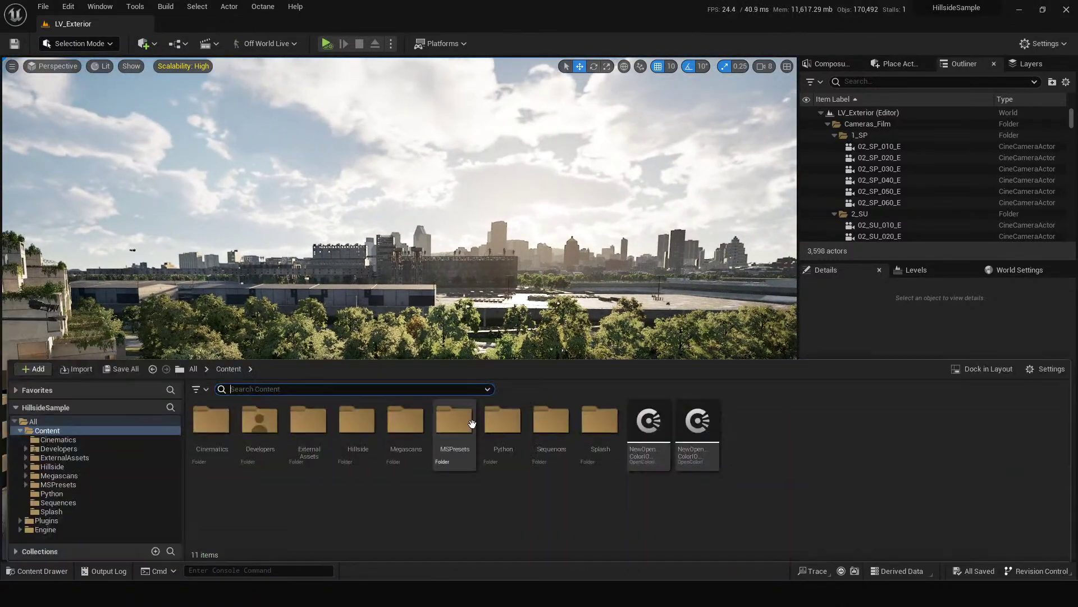
pyautogui.doubleClick(551, 422)
pyautogui.doubleClick(358, 432)
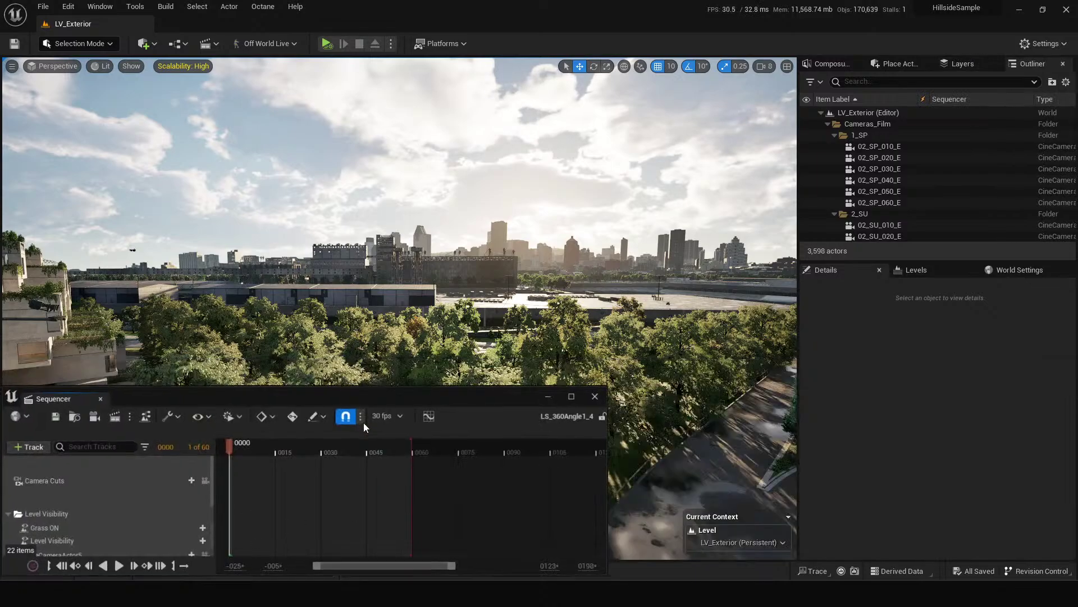
pyautogui.moveTo(346, 393); pyautogui.dragTo(360, 304)
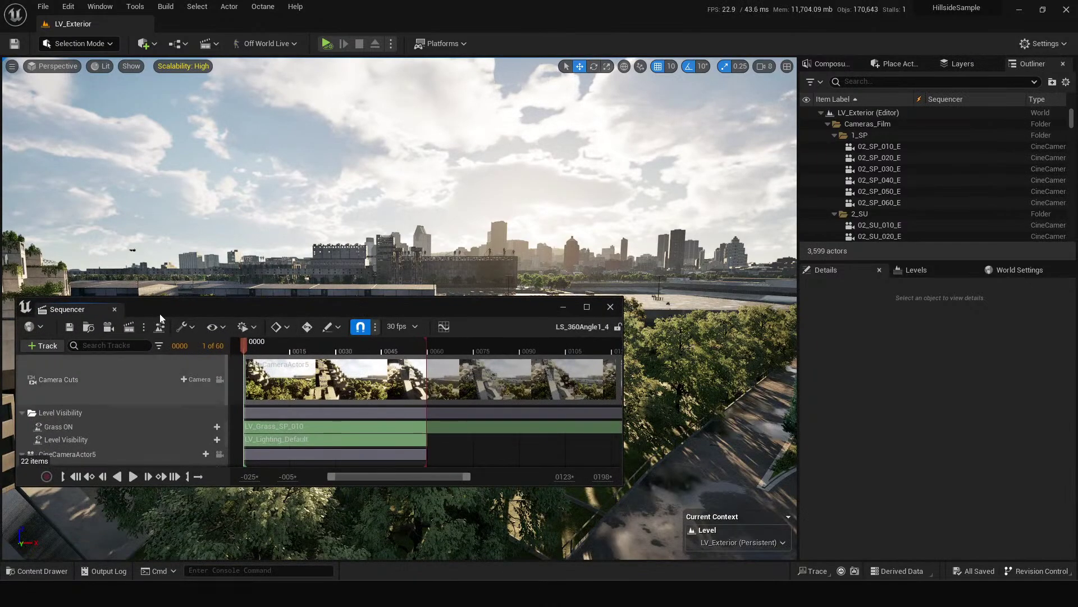
# Step: Send the sequence to Movie Render Queue, open its render configuration, and add the OWL 360 Camera rendering setting
pyautogui.click(129, 327)
pyautogui.click(549, 228)
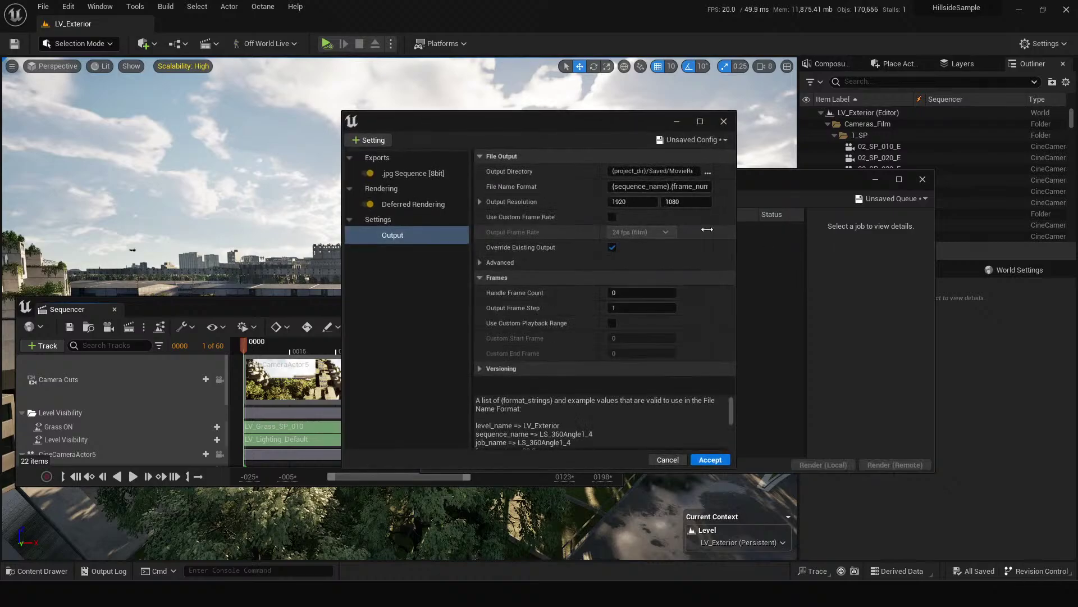
pyautogui.click(370, 140)
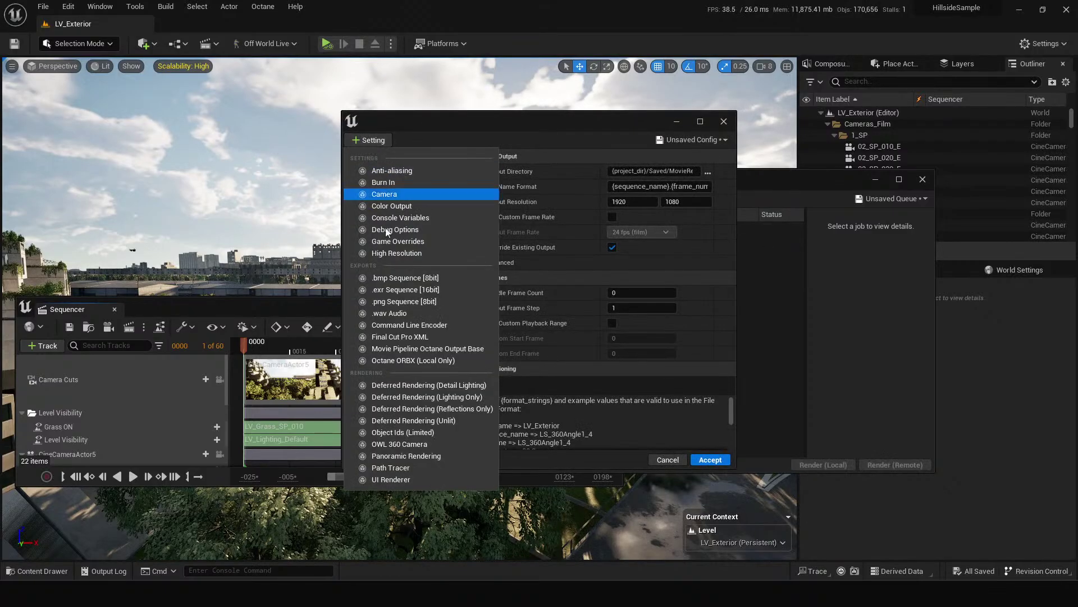
pyautogui.click(440, 443)
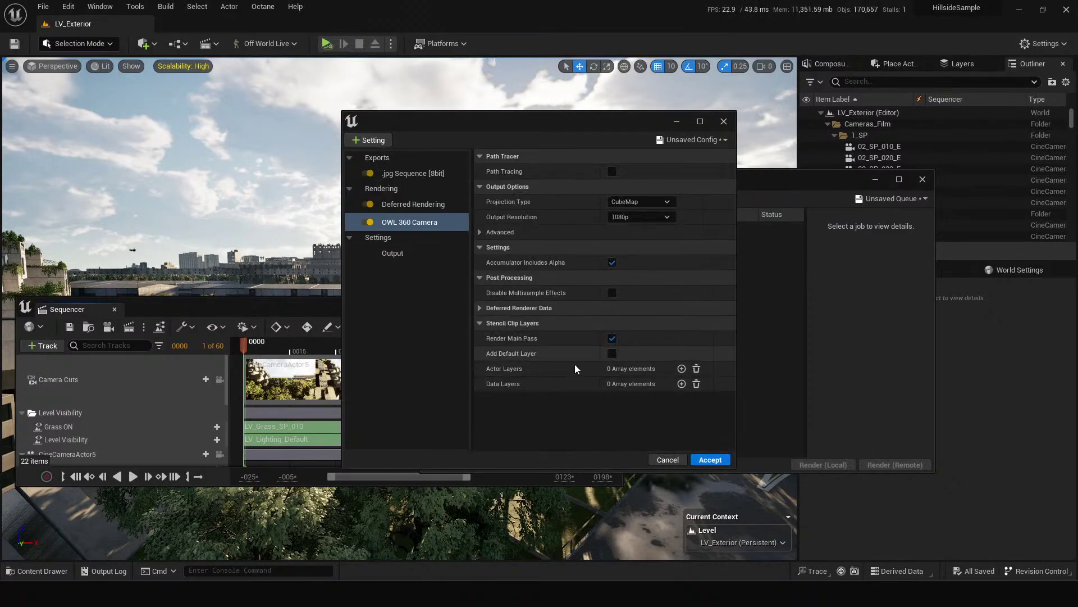
# Step: Try adding __CAMERAS as an actor layer in the OWL 360 Camera's stencil clip layers, and clear the actor layers
pyautogui.click(681, 369)
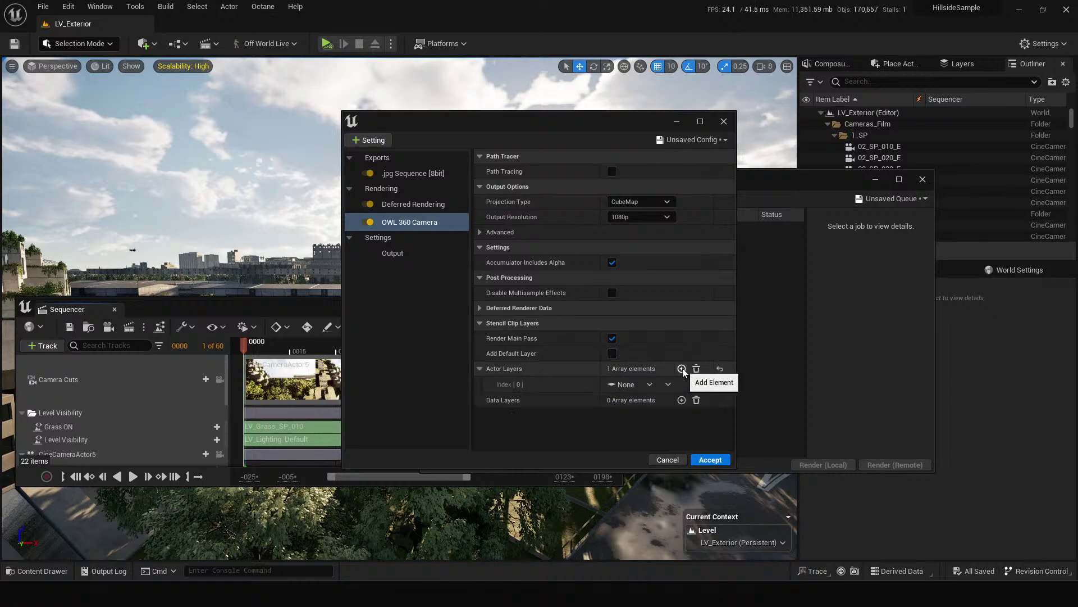
pyautogui.click(643, 386)
pyautogui.click(647, 423)
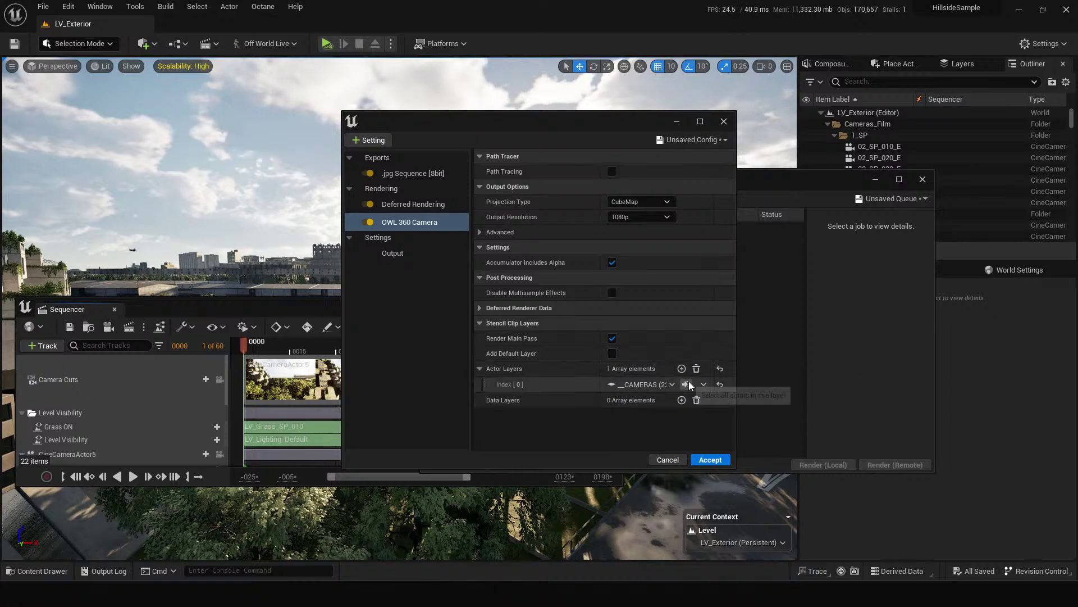
pyautogui.click(696, 368)
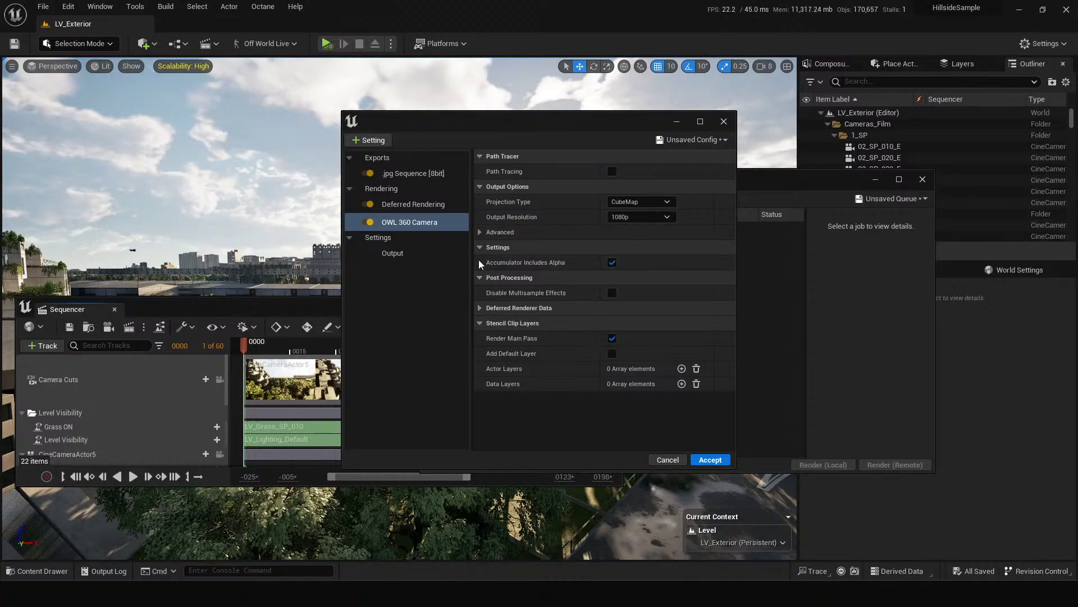
# Step: Expand the OWL 360 Camera's deferred renderer data to examine its first additional post process material
pyautogui.click(480, 308)
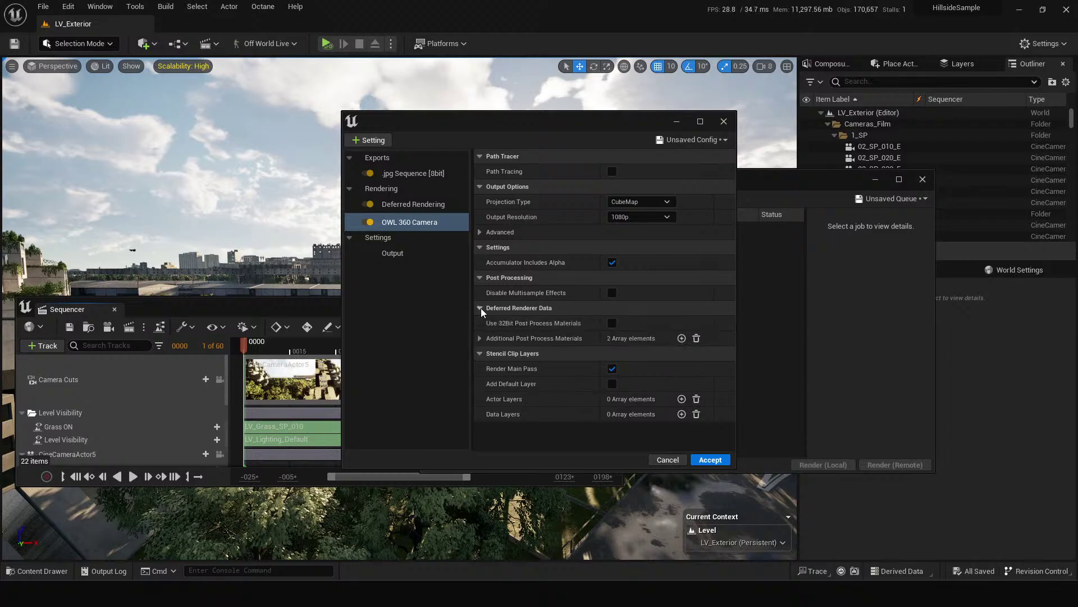
pyautogui.click(480, 338)
pyautogui.click(494, 357)
pyautogui.scroll(-2, 604, 379)
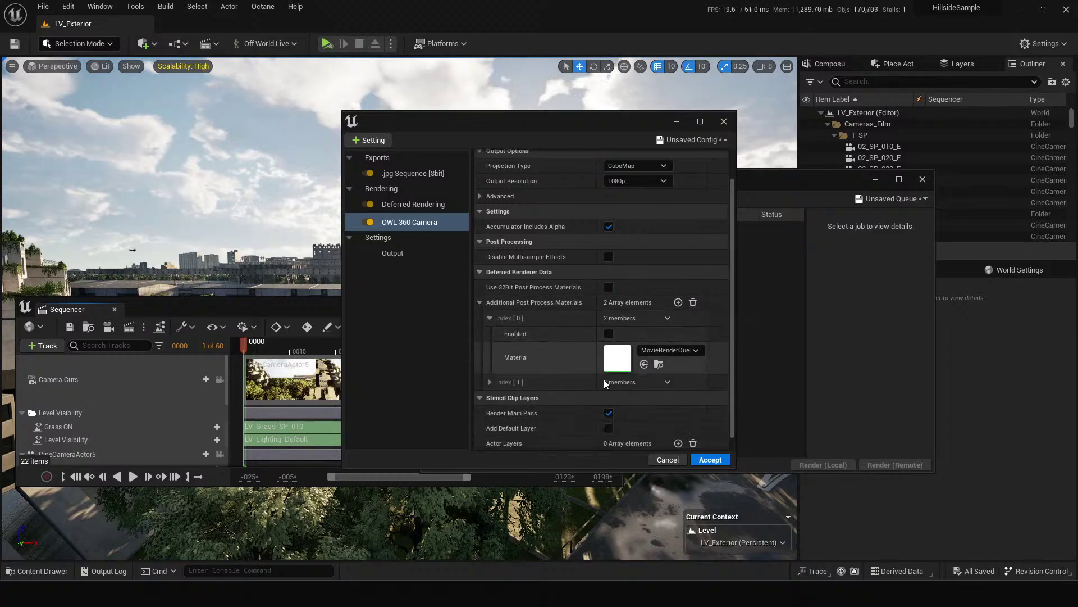